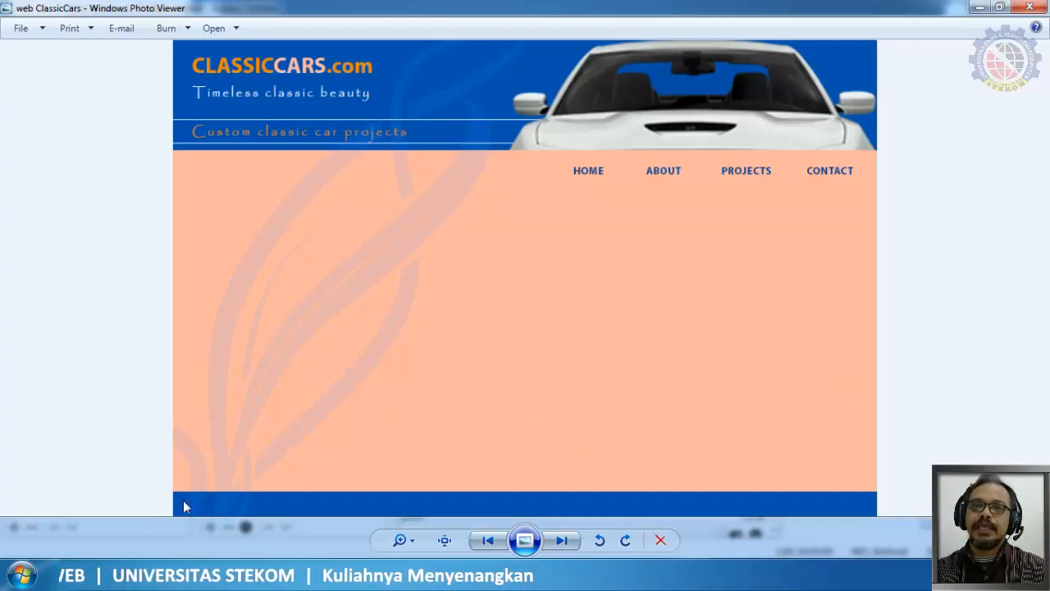
# Switch to Windows Explorer, open the Documents library and display its contents as large icons
pyautogui.click(96, 482)
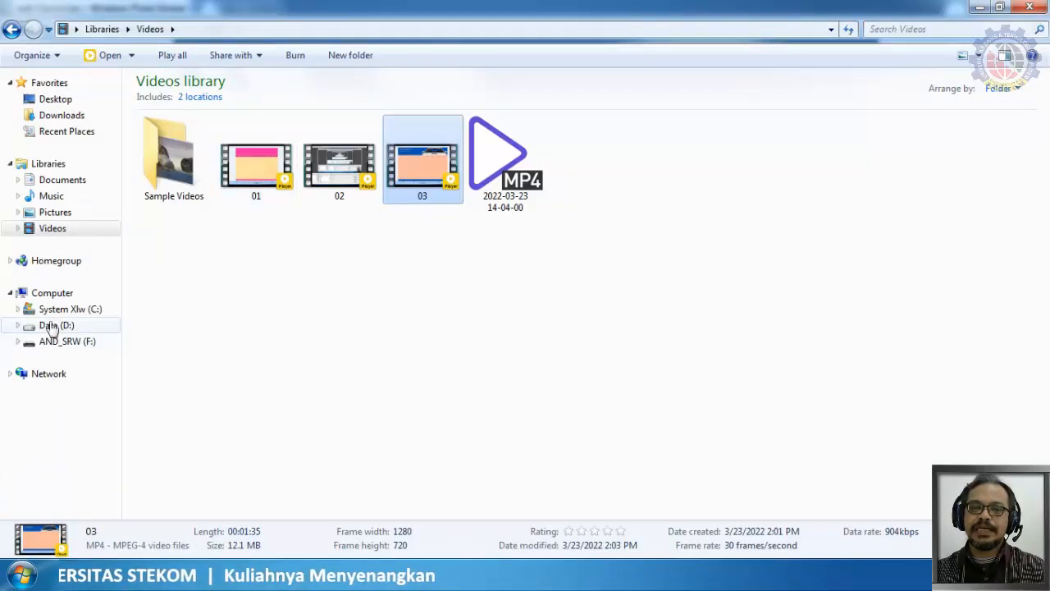
pyautogui.click(50, 183)
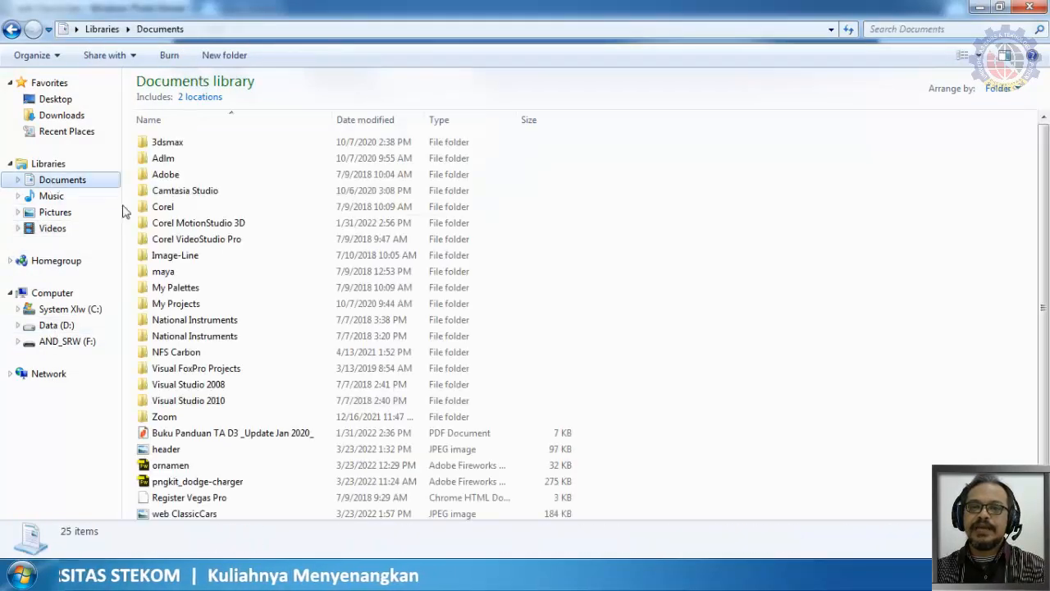
pyautogui.click(225, 457)
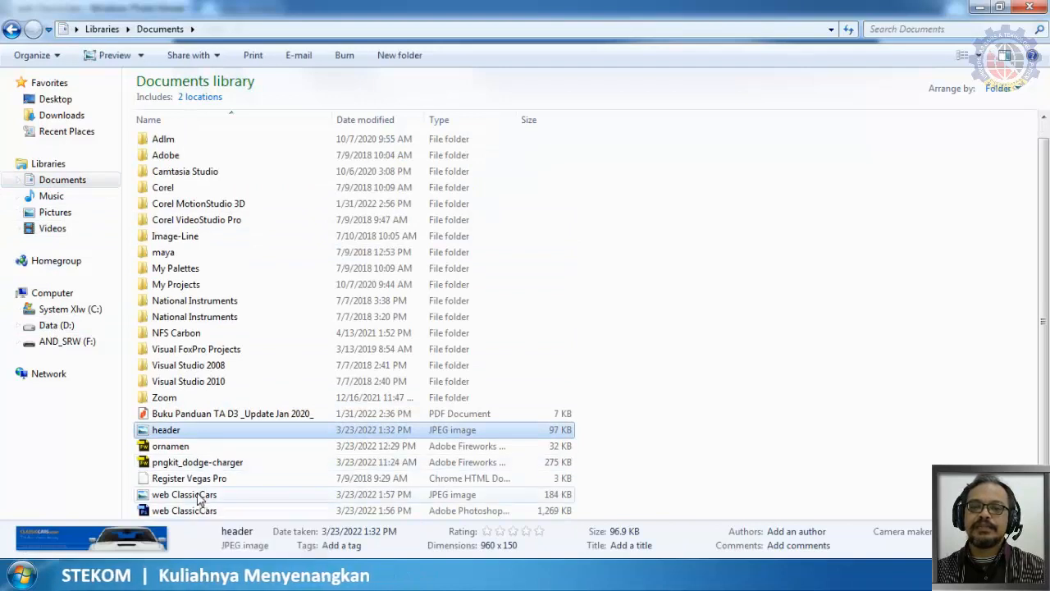
pyautogui.click(199, 496)
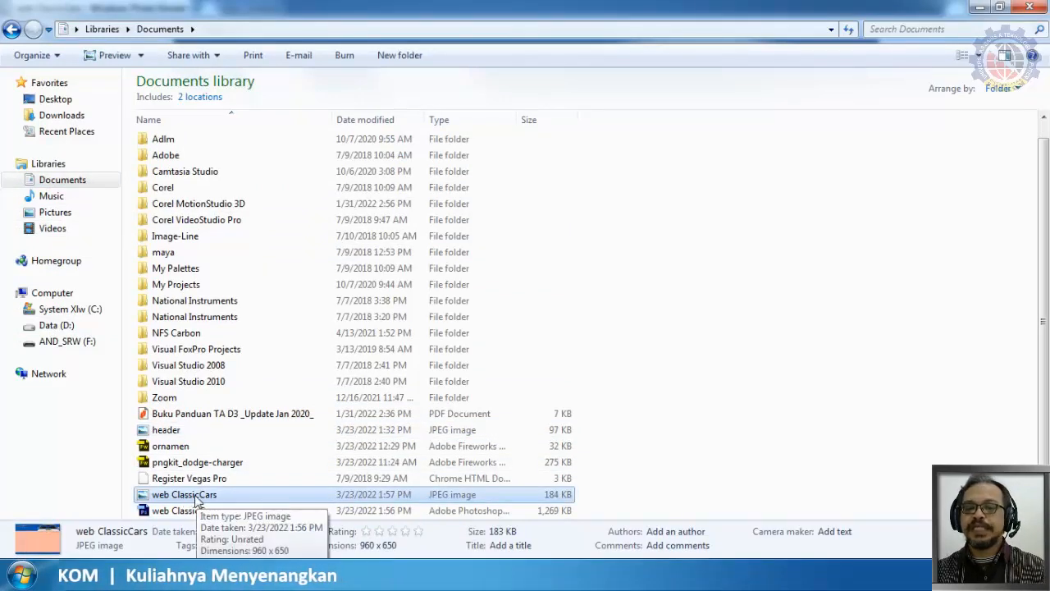
pyautogui.rightClick(626, 169)
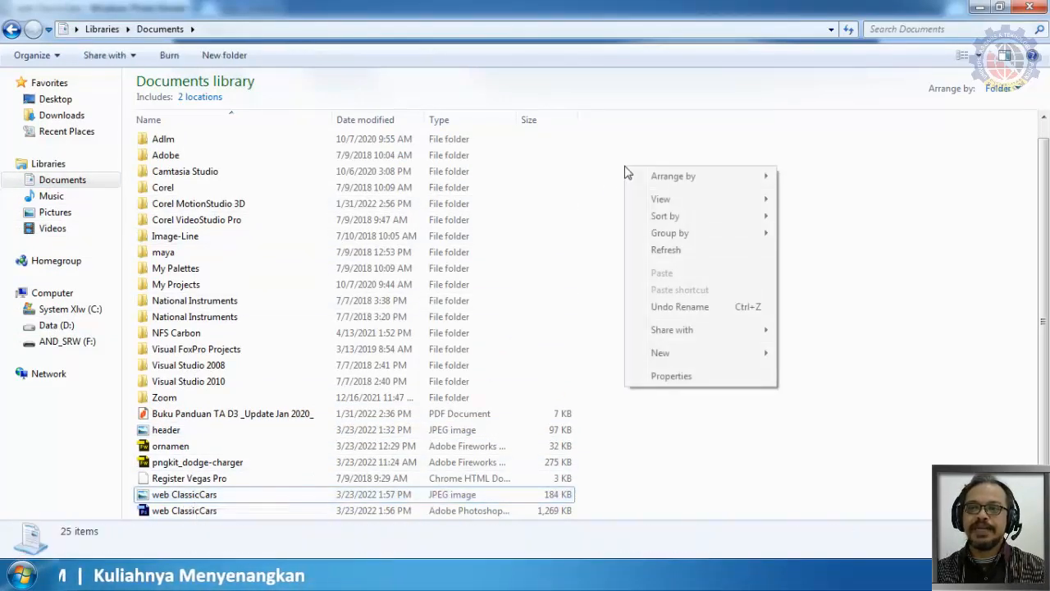
pyautogui.moveTo(659, 199)
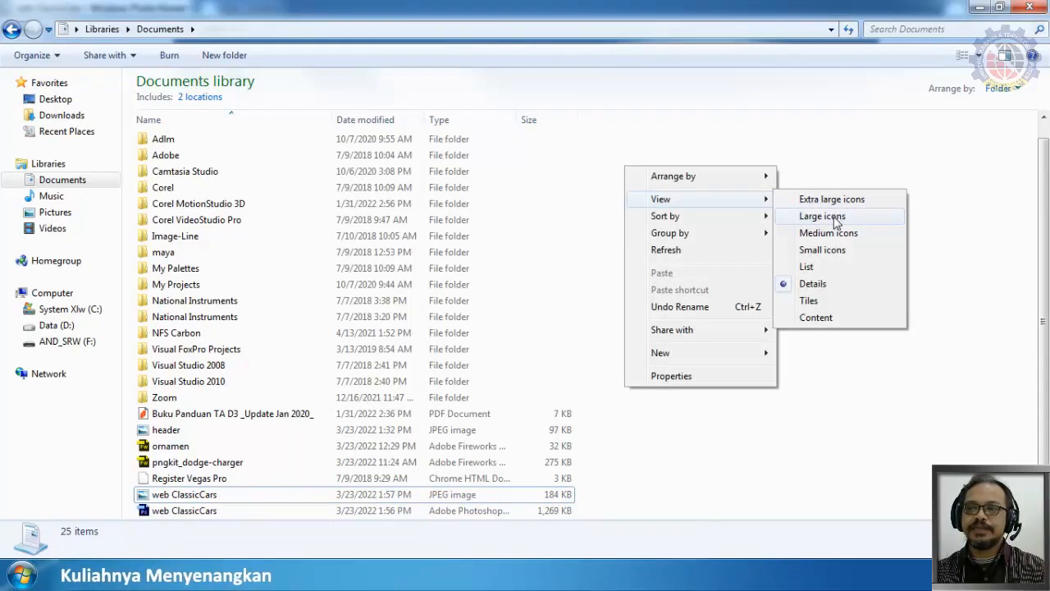
pyautogui.click(823, 215)
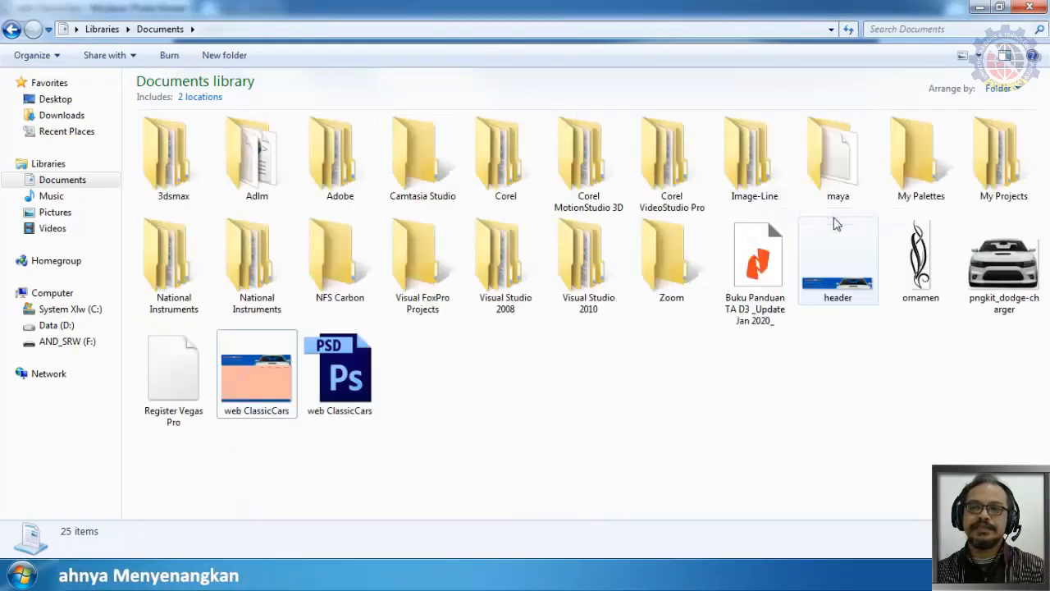
# Look through the site's image files in the Documents library and open the web ClassicCars JPEG in Adobe Photoshop CS6
pyautogui.click(260, 377)
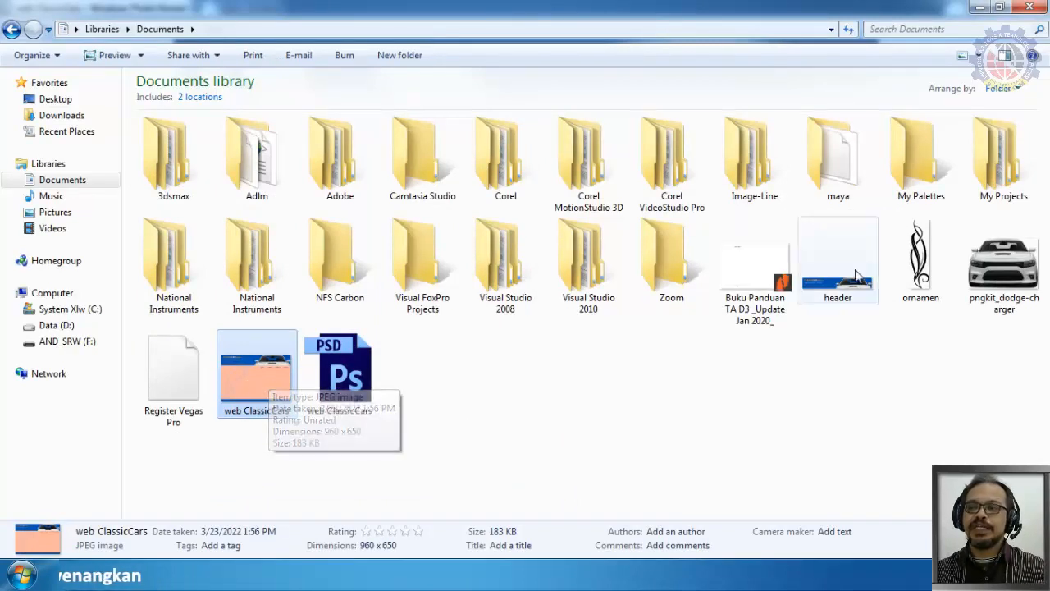
pyautogui.click(857, 297)
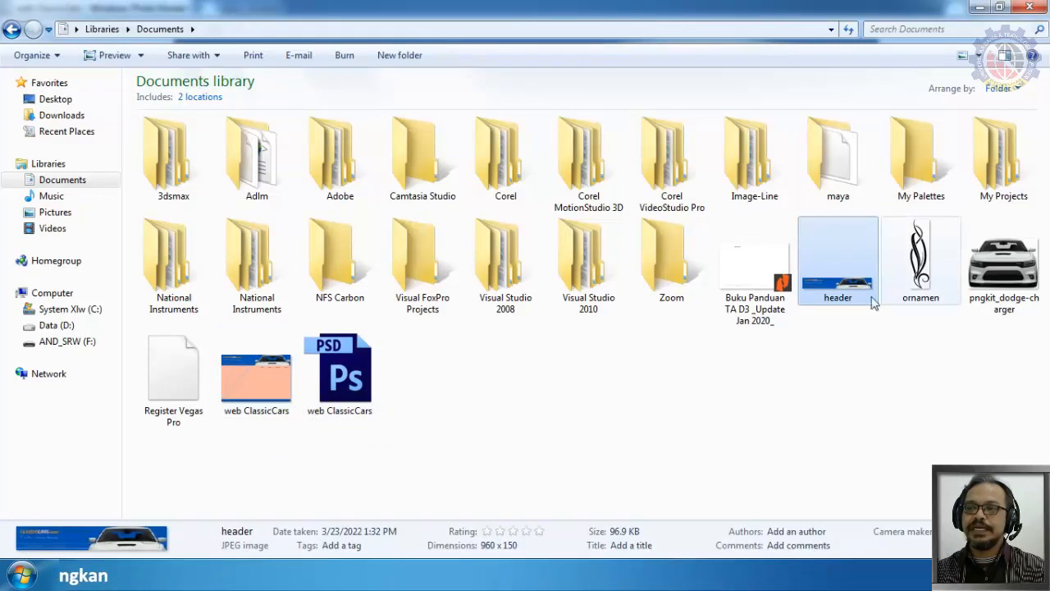
pyautogui.click(935, 286)
pyautogui.click(1013, 292)
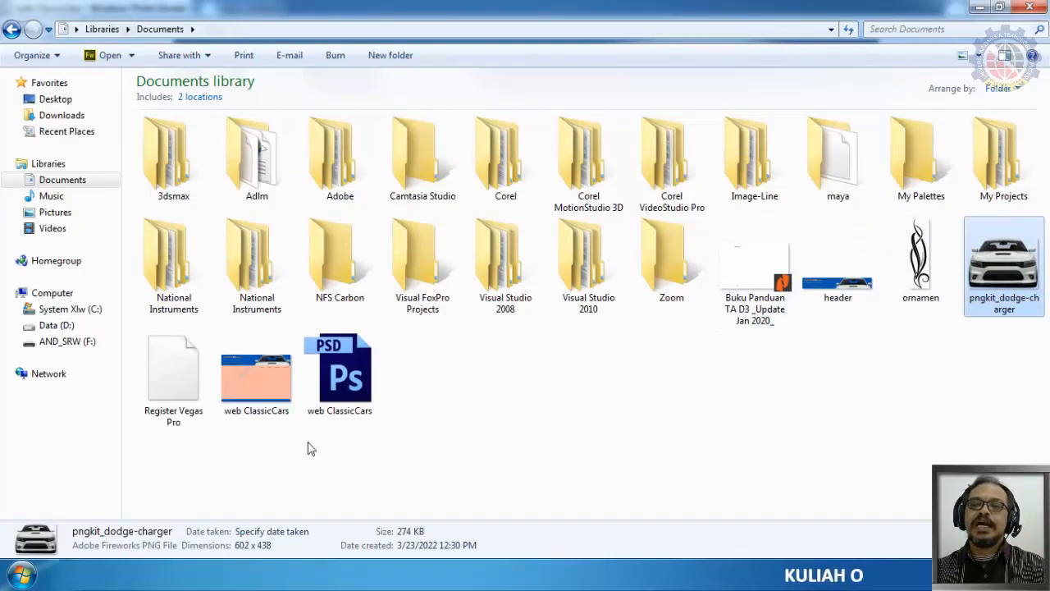
pyautogui.rightClick(255, 371)
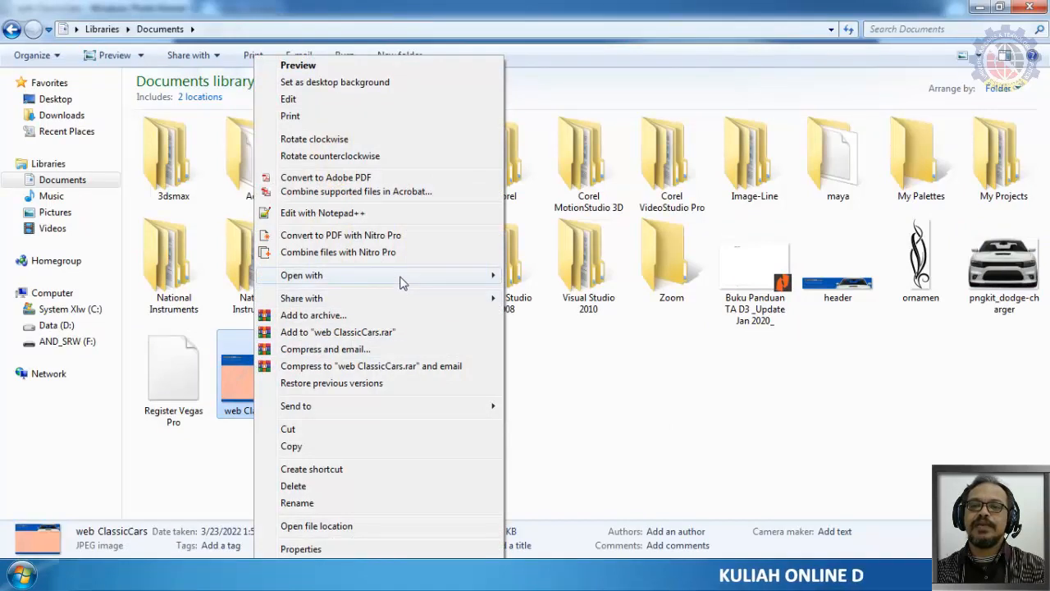
pyautogui.moveTo(402, 282)
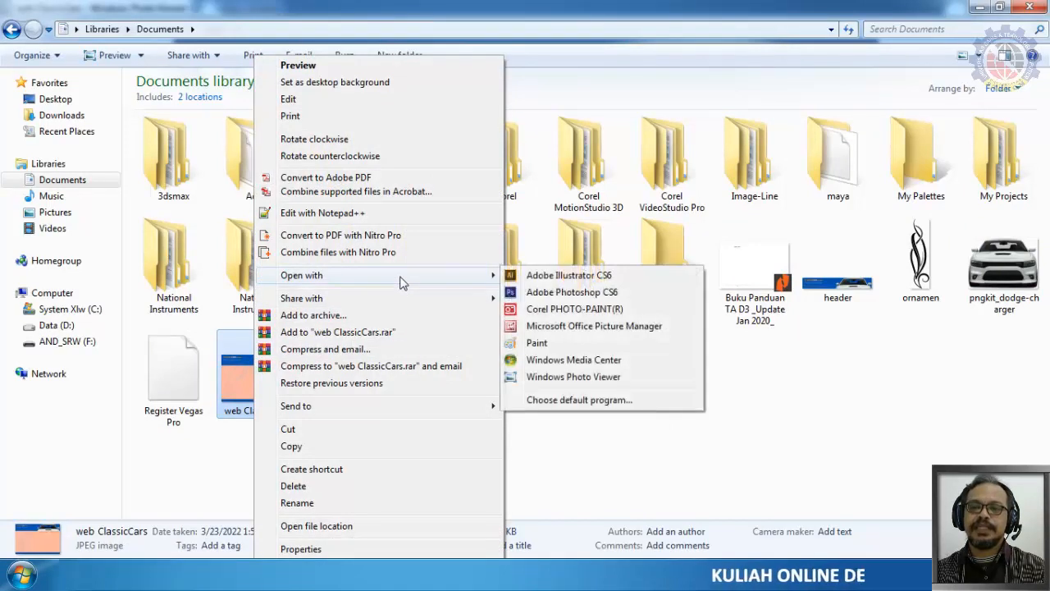
pyautogui.click(557, 294)
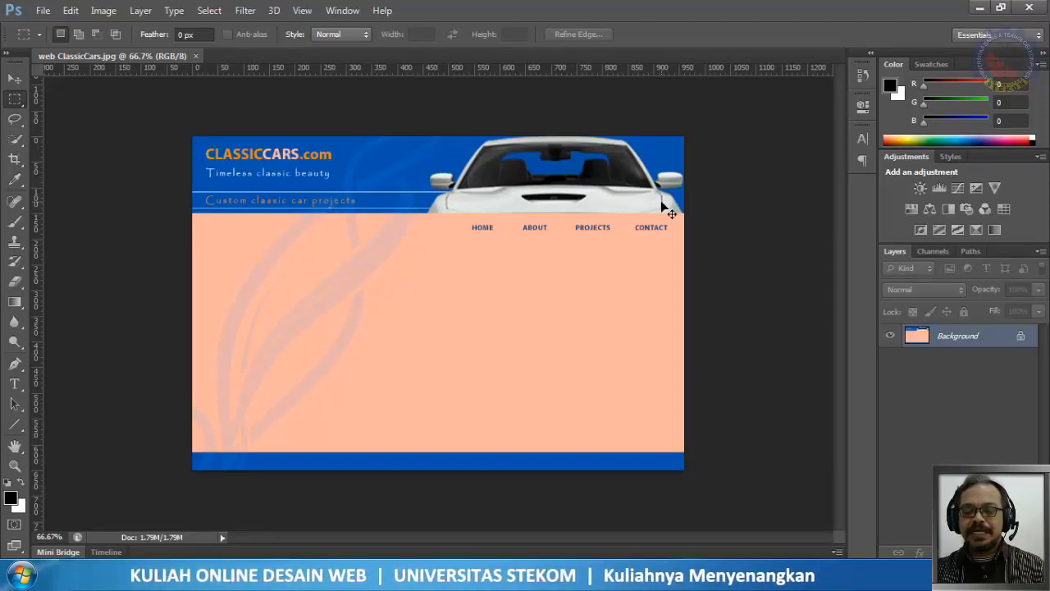
# Examine the page layout from header to footer at 100% zoom and the tools grouped with the Crop tool
pyautogui.hotkey('ctrl', '1')
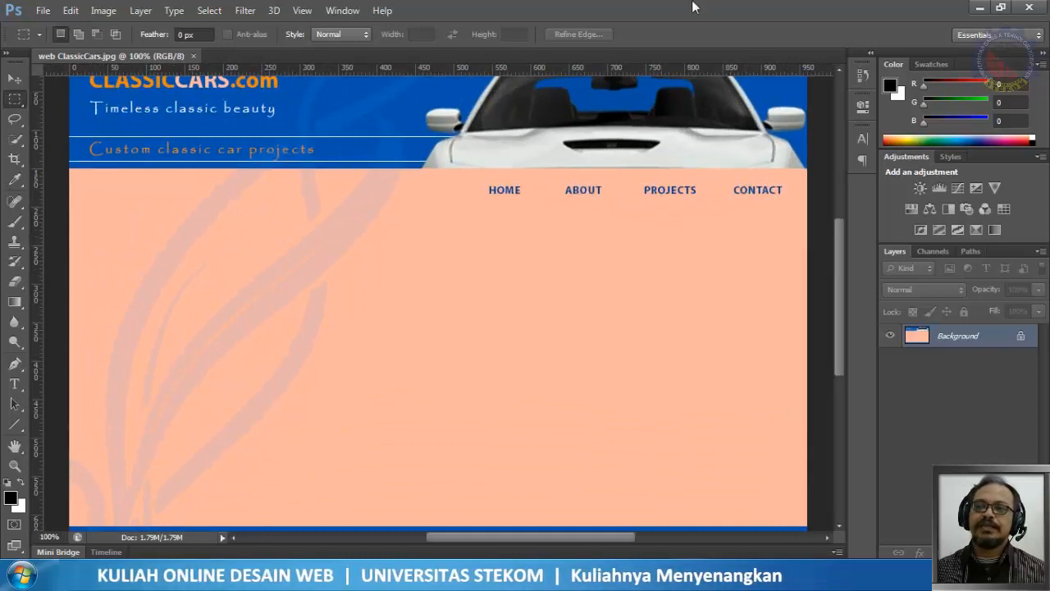
pyautogui.moveTo(840, 257); pyautogui.dragTo(844, 227)
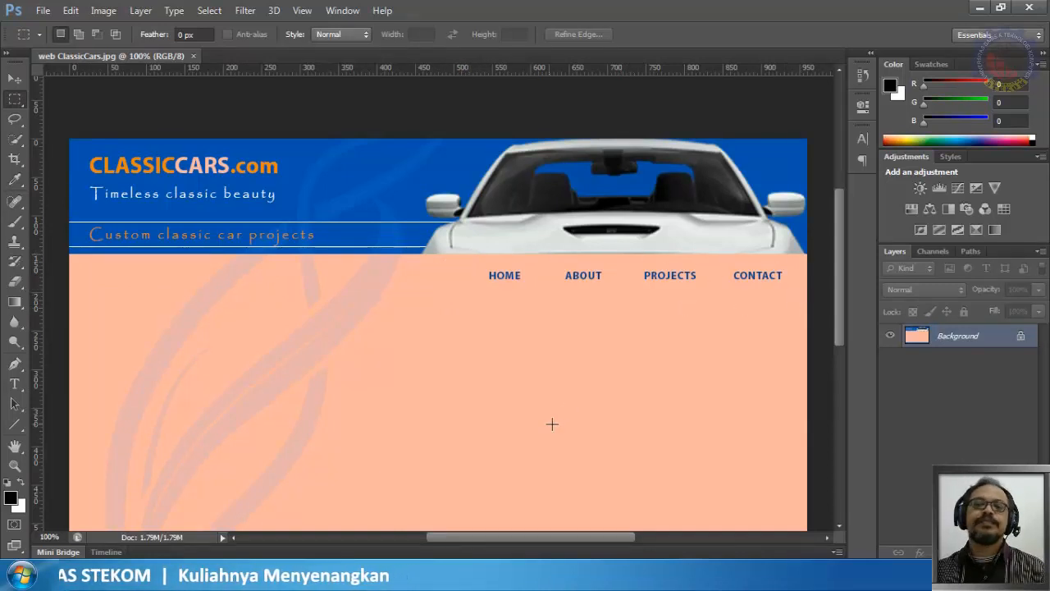
pyautogui.scroll(-5, 552, 424)
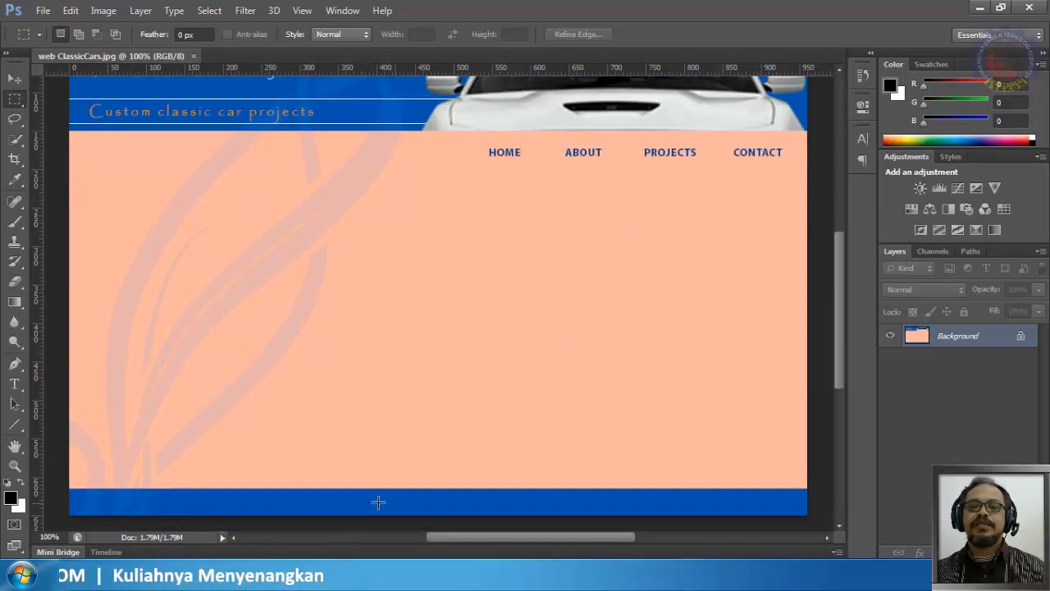
pyautogui.scroll(4, 420, 332)
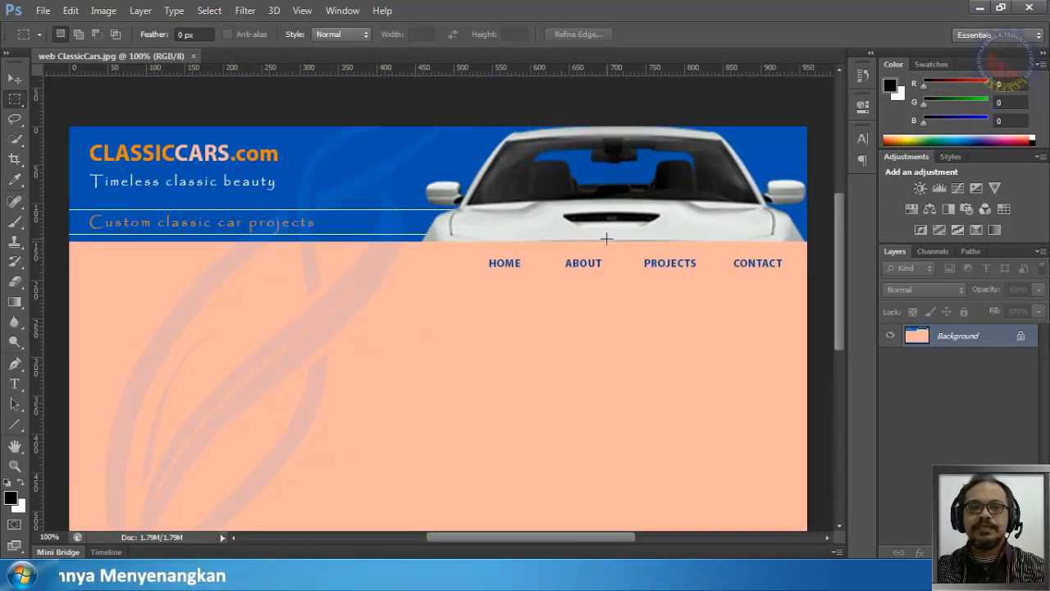
pyautogui.click(15, 78)
pyautogui.click(15, 99)
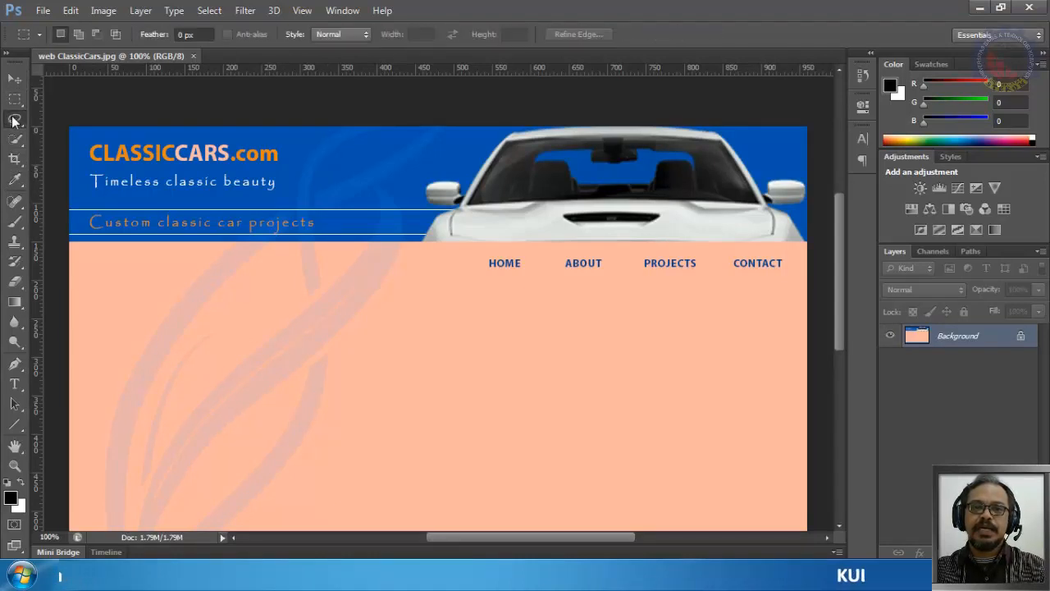
pyautogui.click(14, 120)
pyautogui.click(14, 138)
pyautogui.click(15, 158)
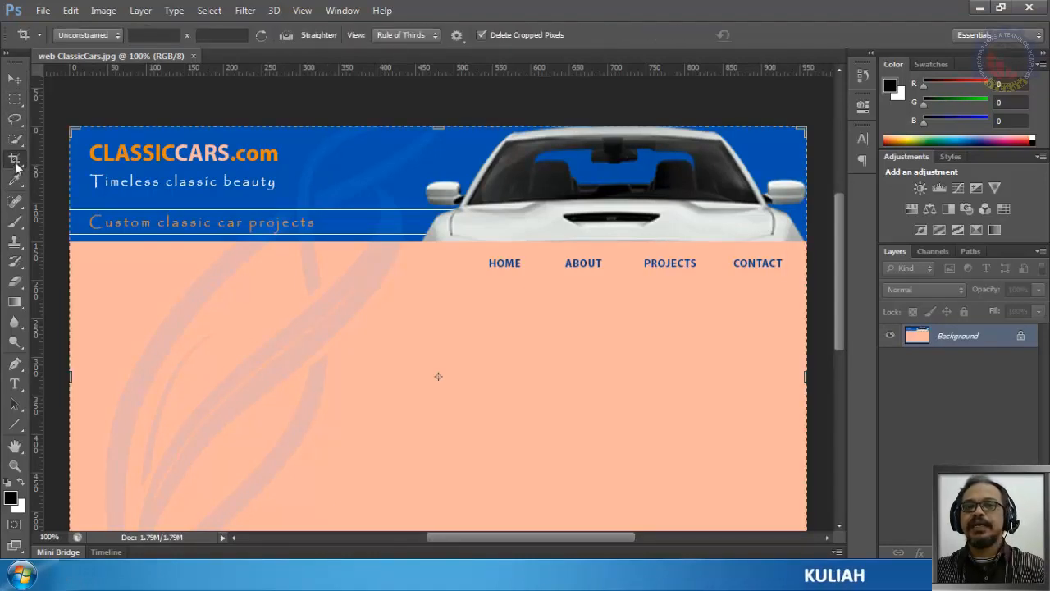
pyautogui.rightClick(15, 160)
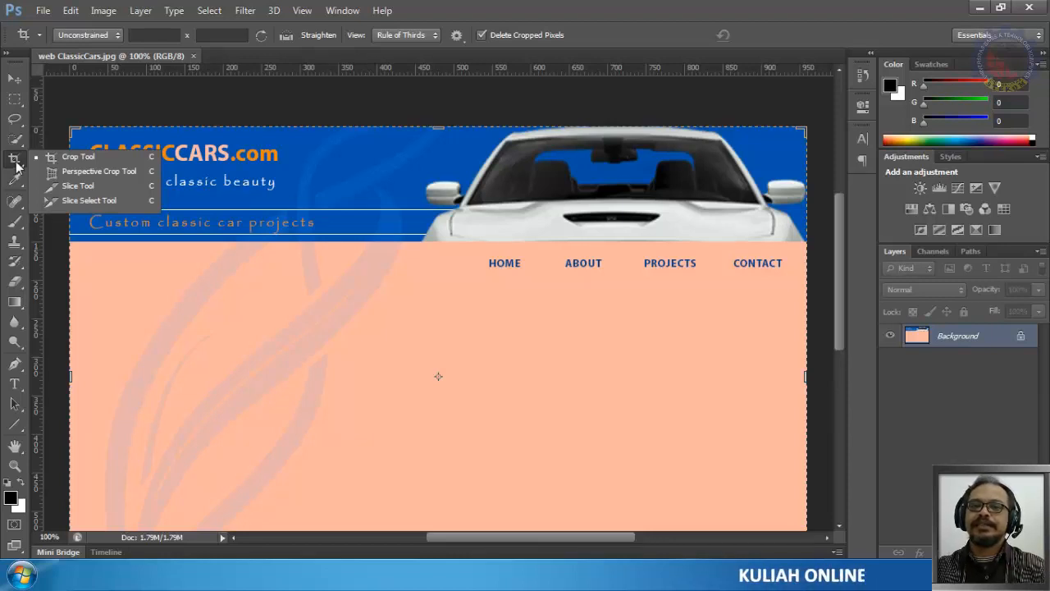
pyautogui.click(14, 78)
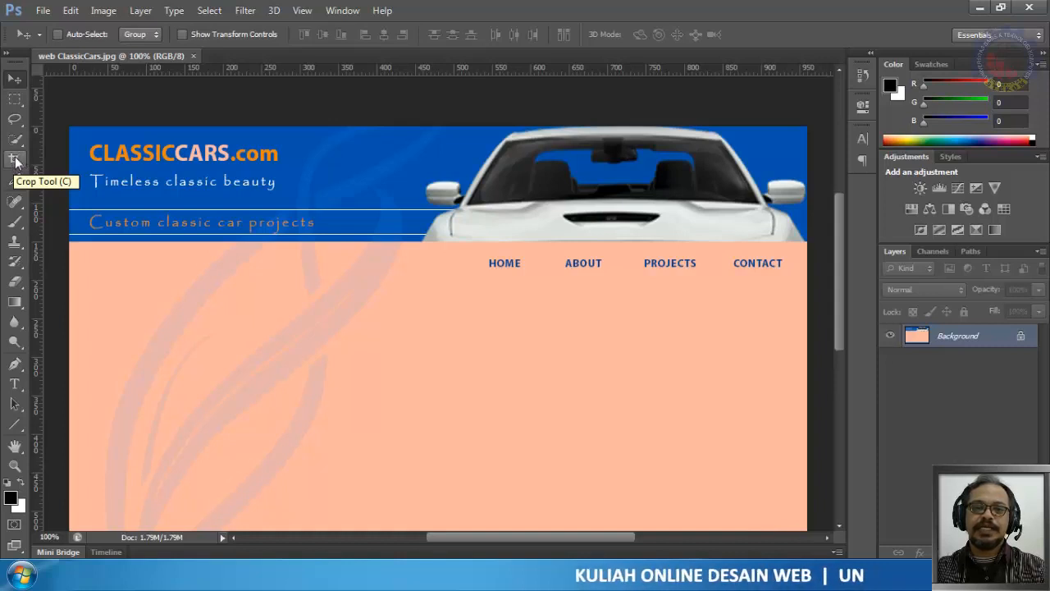
# Draw a slice over the entire blue header with the Slice tool, spanning about 972 × 163 px from just outside the canvas corner
pyautogui.click(15, 160)
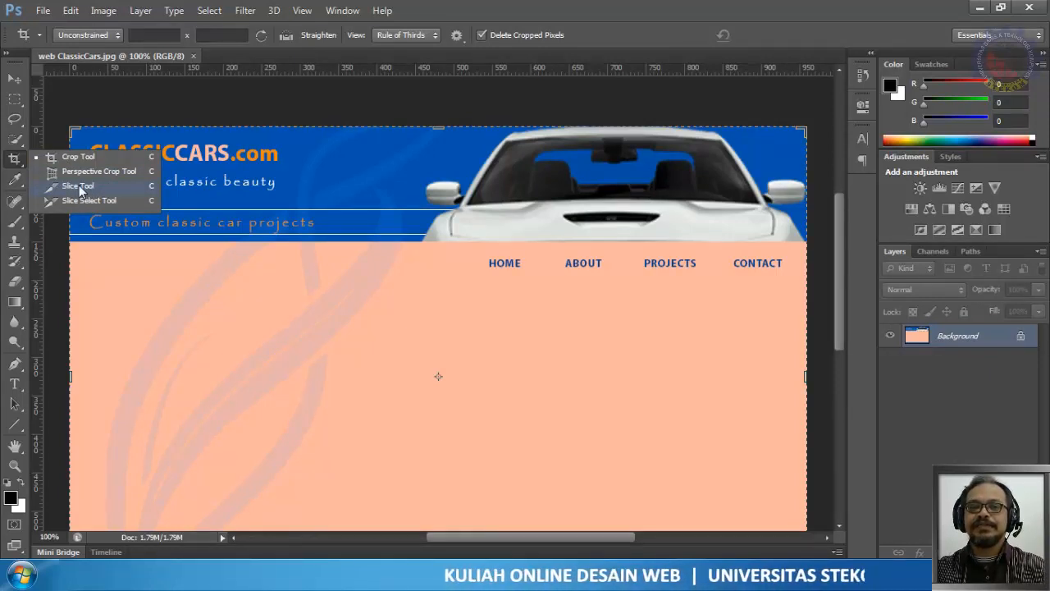
pyautogui.click(78, 187)
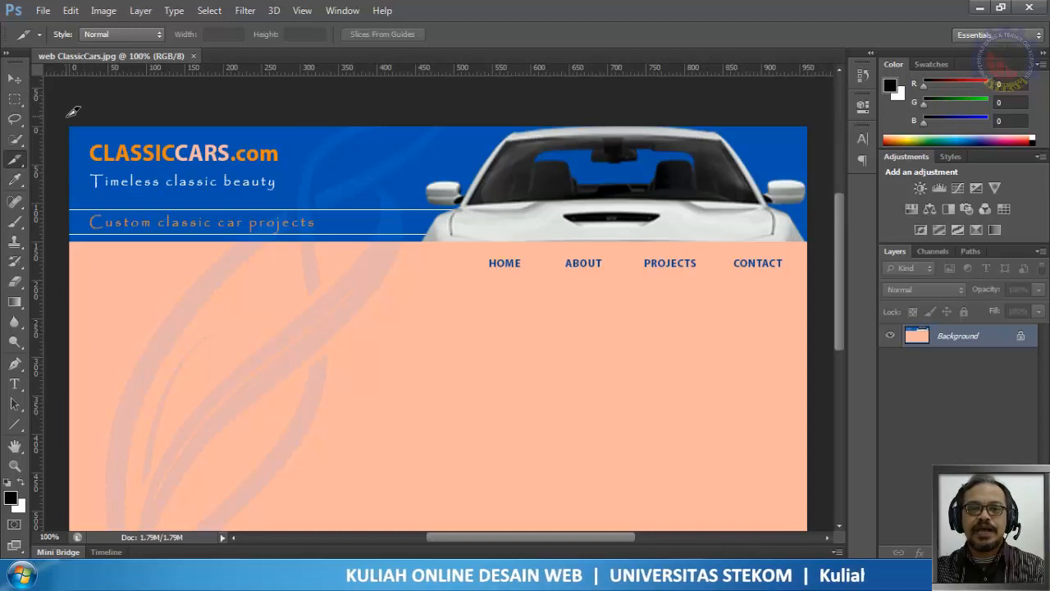
pyautogui.moveTo(72, 112); pyautogui.dragTo(823, 237)
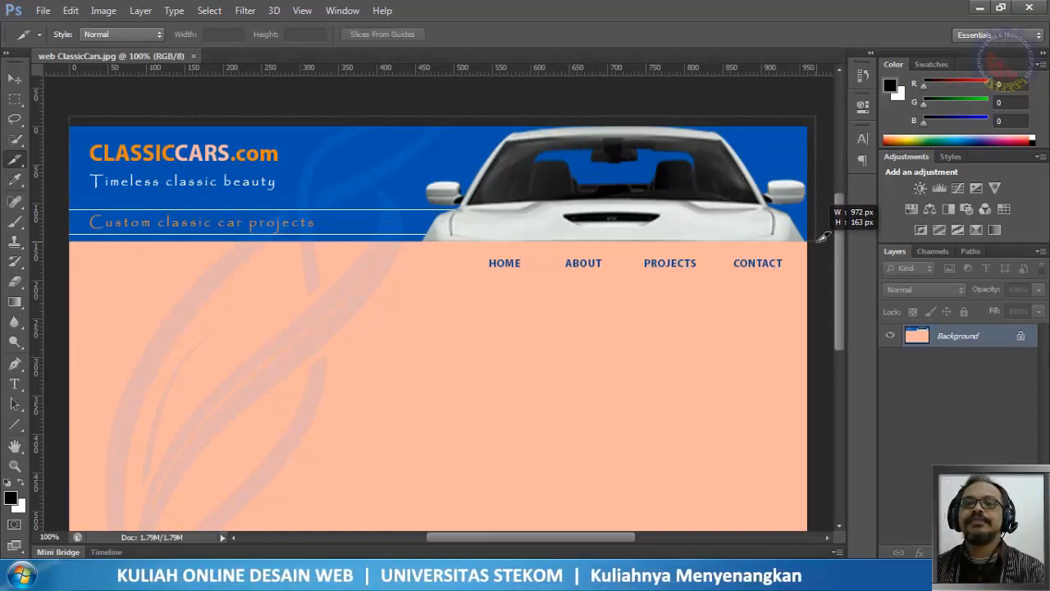
pyautogui.moveTo(823, 237); pyautogui.dragTo(823, 237)
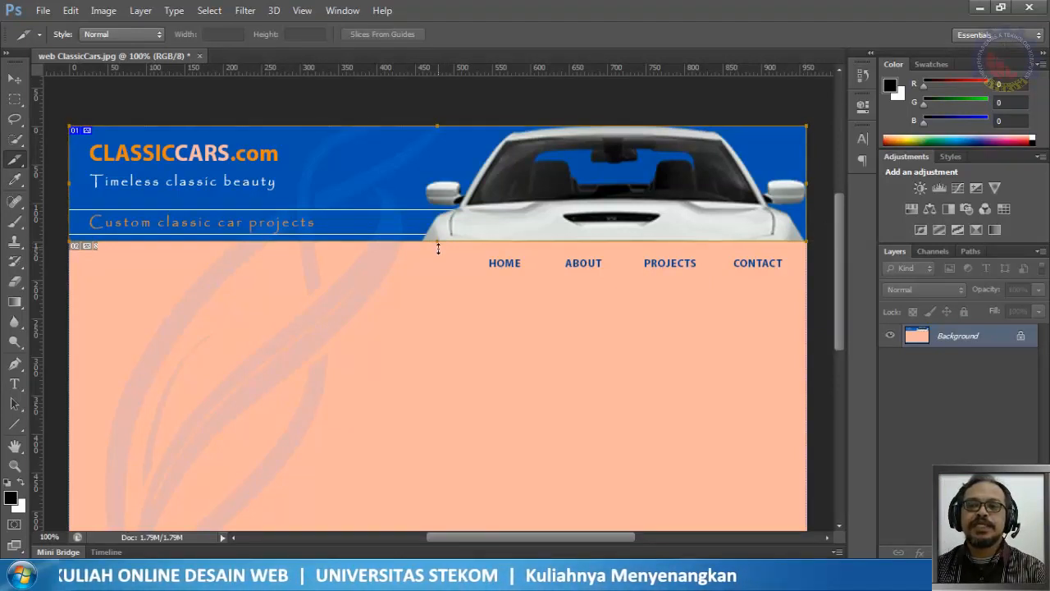
# Align the header slice's lower edge exactly with the boundary between the blue header and the peach content area
pyautogui.moveTo(438, 248)
pyautogui.mouseDown()
pyautogui.moveTo(441, 293)
pyautogui.moveTo(432, 242)
pyautogui.mouseUp()
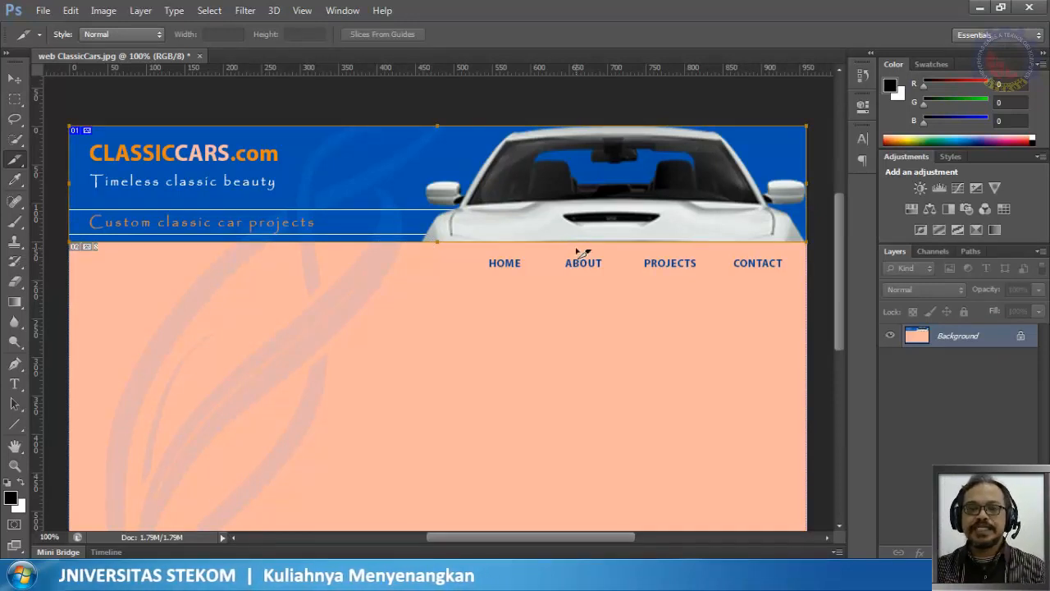
pyautogui.hotkey('ctrl', '+')
pyautogui.hotkey('ctrl', '+')
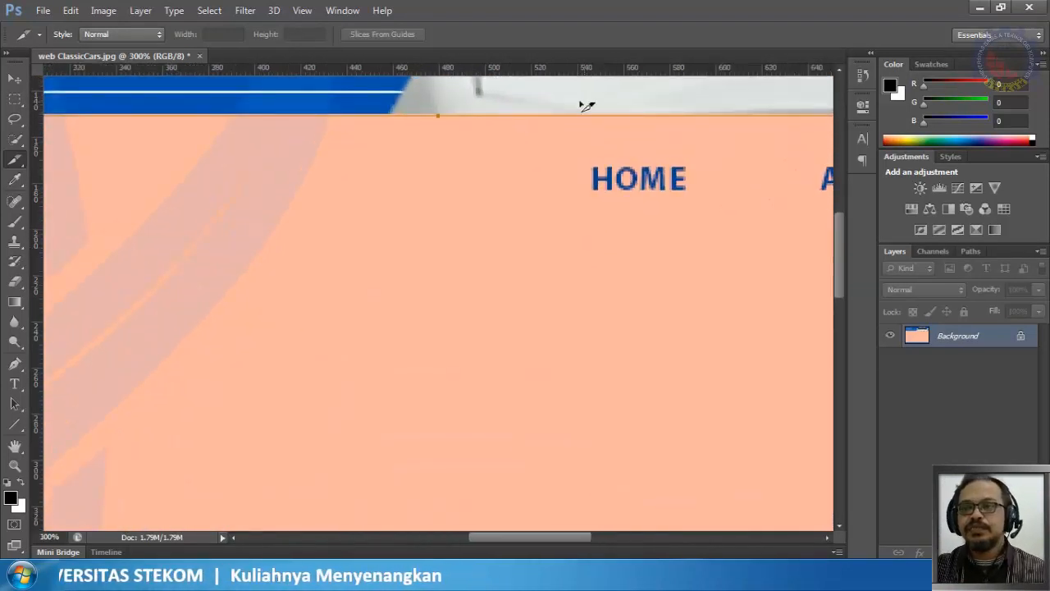
pyautogui.moveTo(843, 253); pyautogui.dragTo(838, 220)
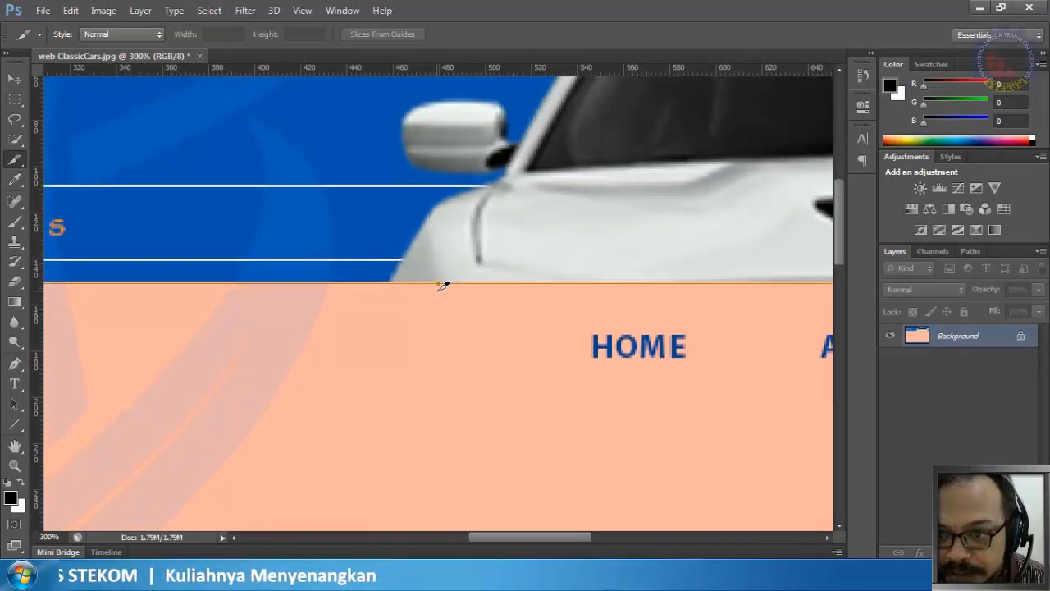
pyautogui.moveTo(437, 282)
pyautogui.mouseDown()
pyautogui.moveTo(437, 310)
pyautogui.moveTo(436, 281)
pyautogui.mouseUp()
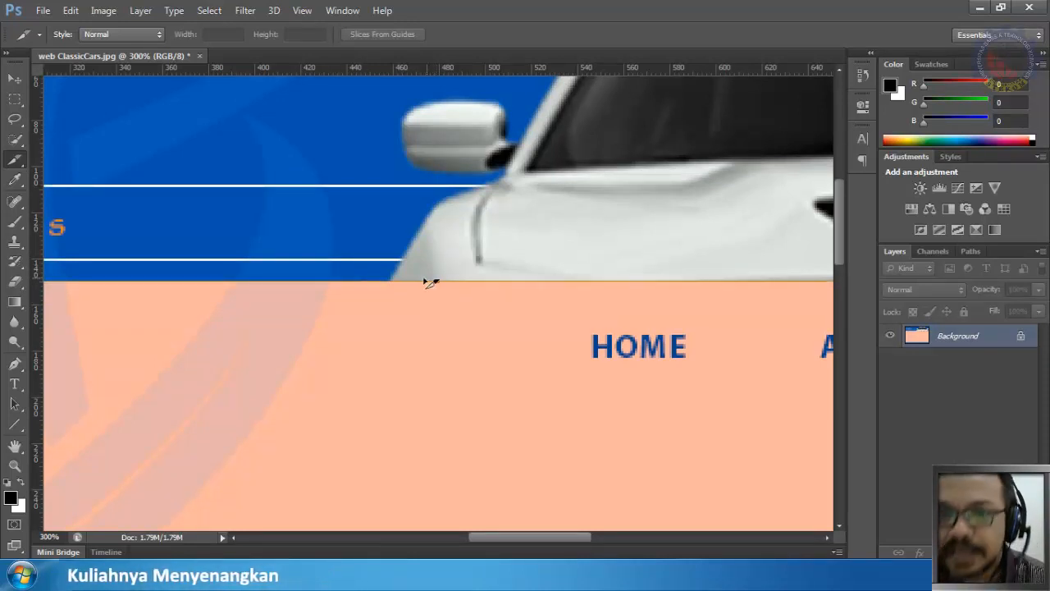
# Draw a slice about 525 px wide directly below the header, covering the blank strip before the HOME menu item
pyautogui.hotkey('ctrl', '-')
pyautogui.hotkey('ctrl', '-')
pyautogui.hotkey('ctrl', '-')
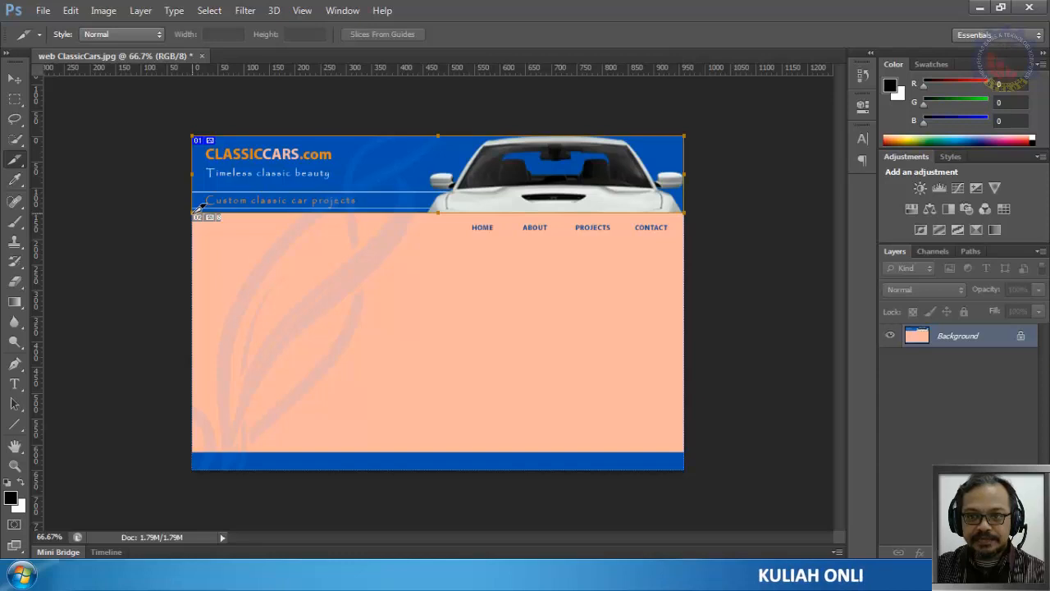
pyautogui.moveTo(198, 211); pyautogui.dragTo(469, 235)
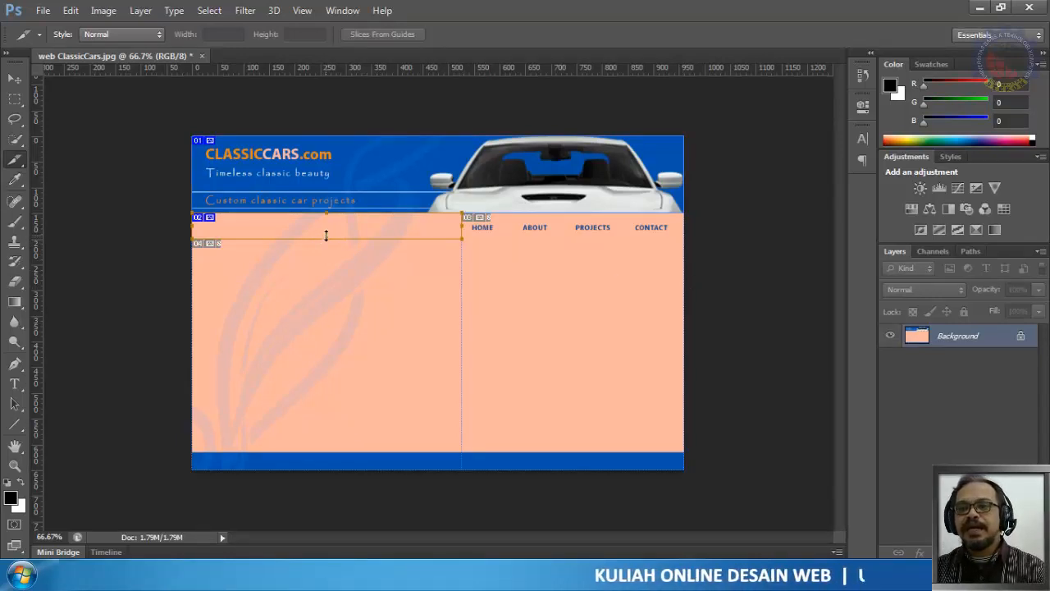
pyautogui.moveTo(326, 236); pyautogui.dragTo(335, 240)
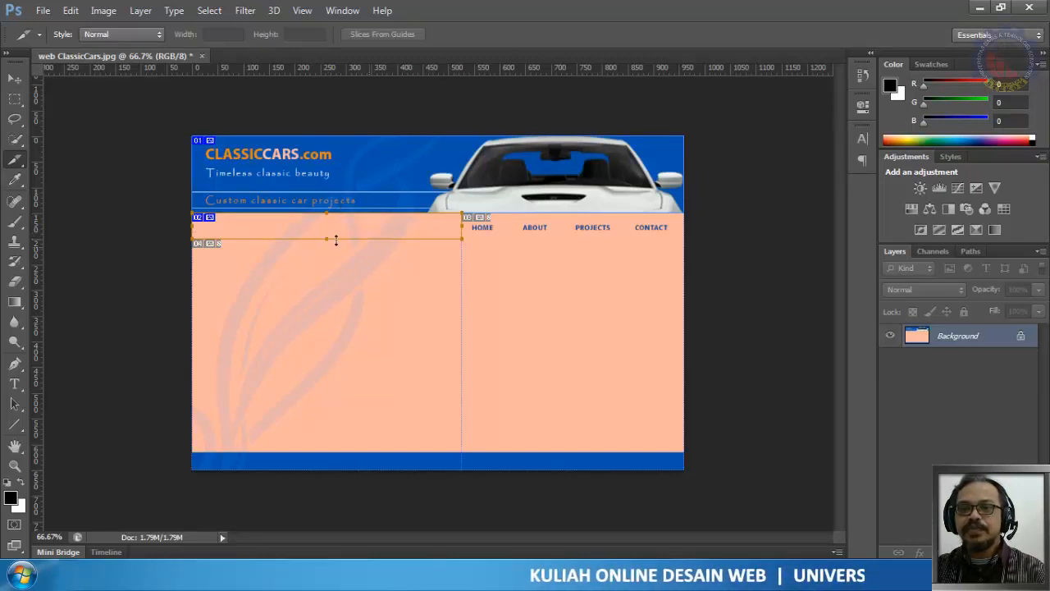
# Raise the lower edge of the blank strip's slice slightly, keeping it just below the level of the menu text
pyautogui.hotkey('ctrl', '+')
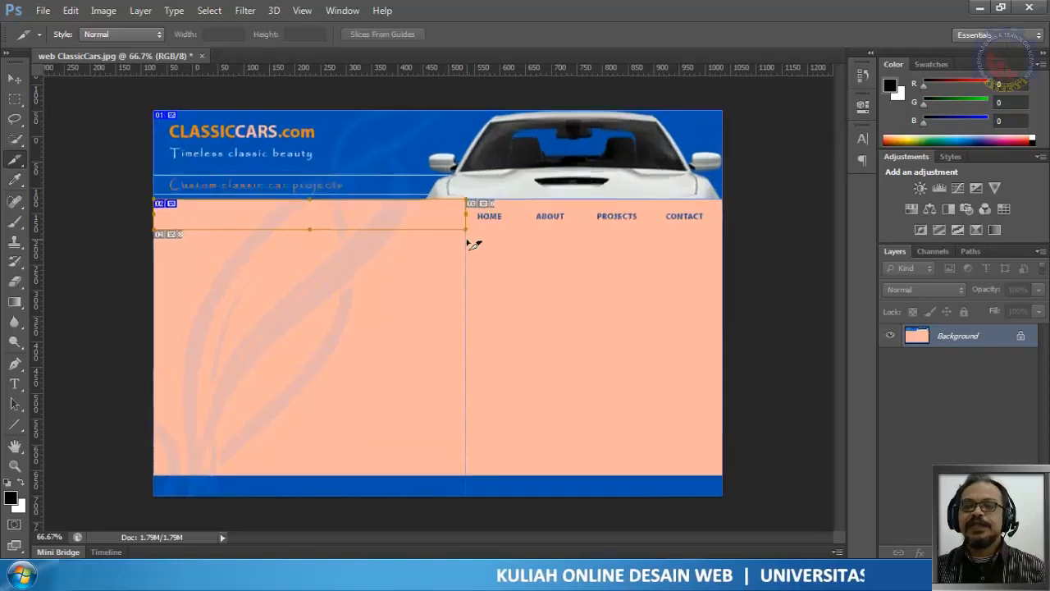
pyautogui.hotkey('ctrl', '+')
pyautogui.scroll(3, 474, 238)
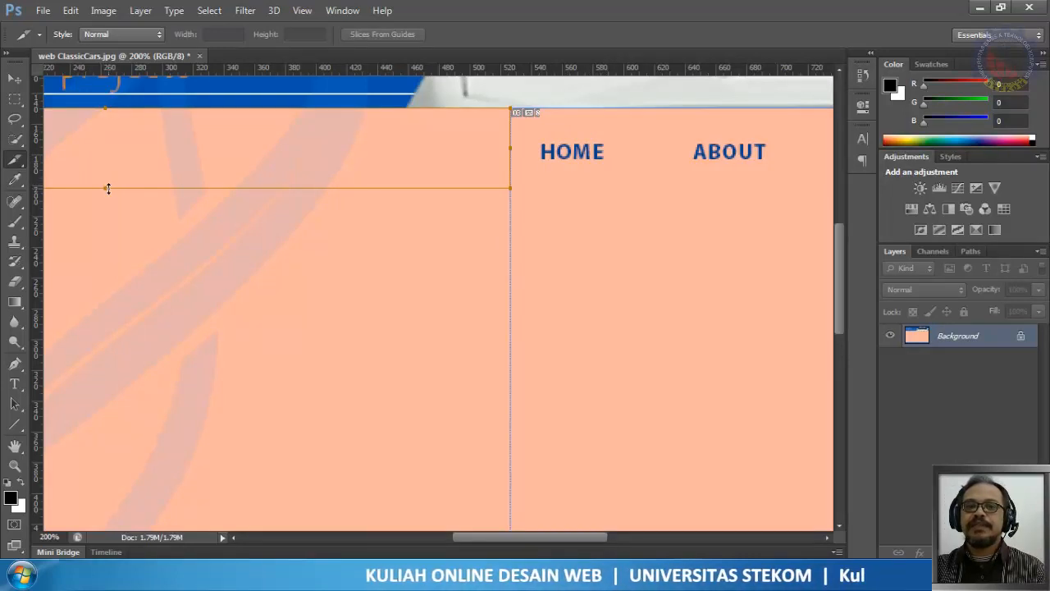
pyautogui.moveTo(111, 185); pyautogui.dragTo(116, 179)
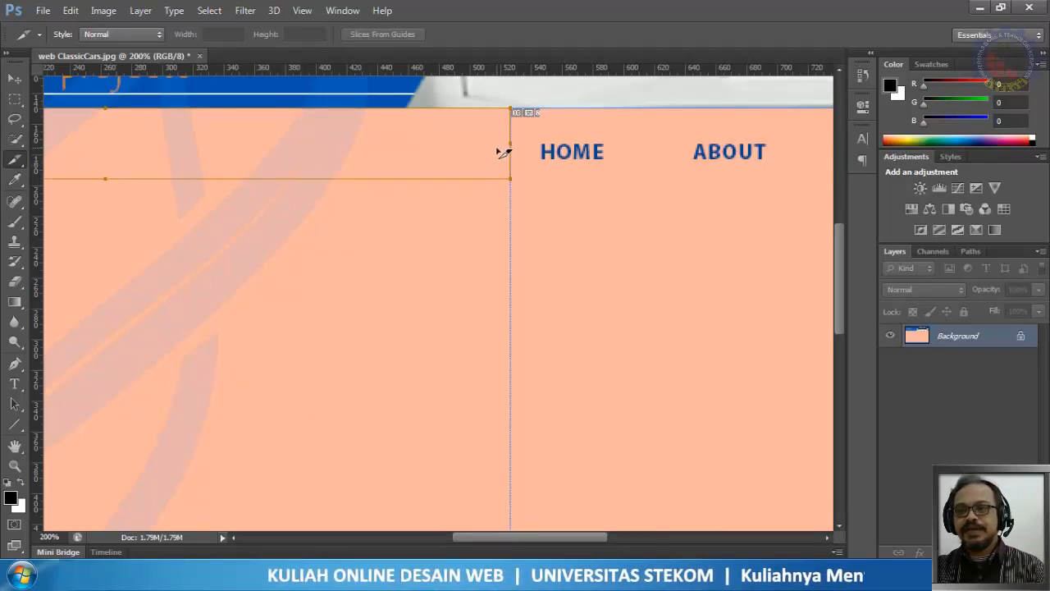
# Draw two adjoining slices in the menu row, about 89 px wide around HOME and about 100 px wide around ABOUT
pyautogui.moveTo(499, 538); pyautogui.dragTo(571, 550)
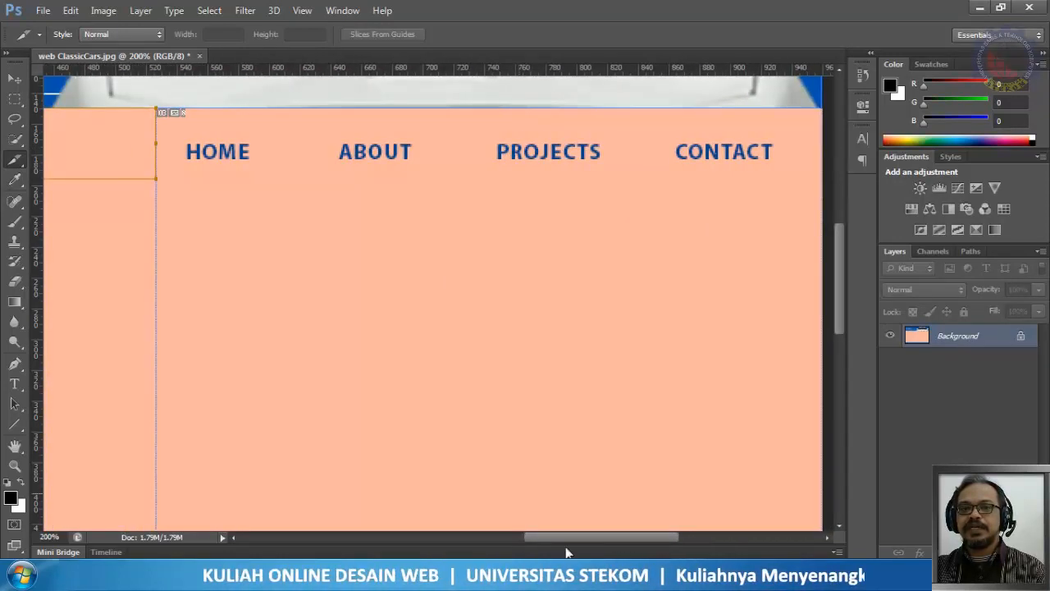
pyautogui.moveTo(157, 108); pyautogui.dragTo(304, 171)
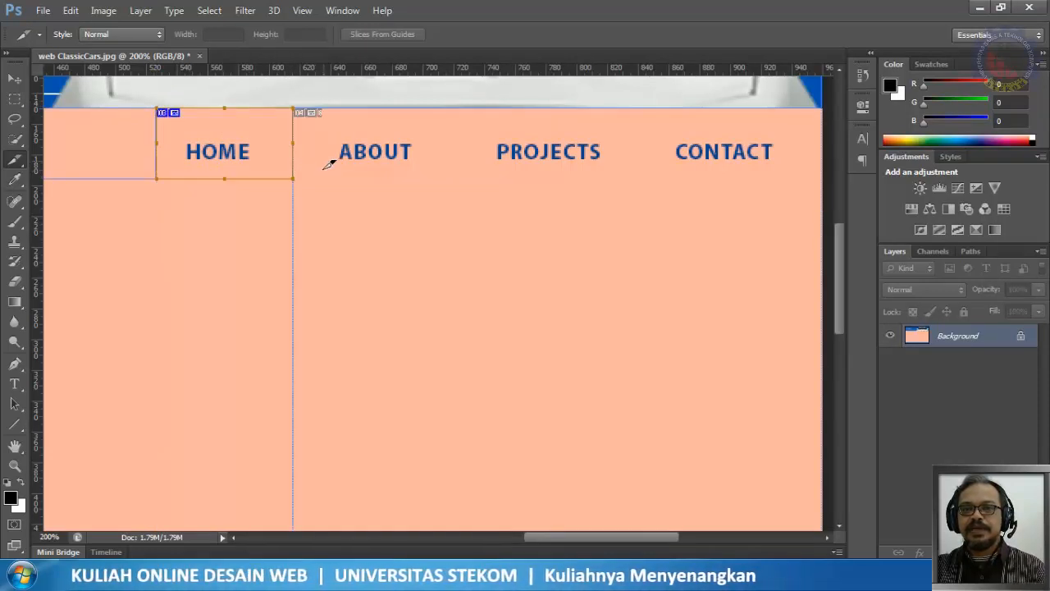
pyautogui.moveTo(297, 108); pyautogui.dragTo(453, 172)
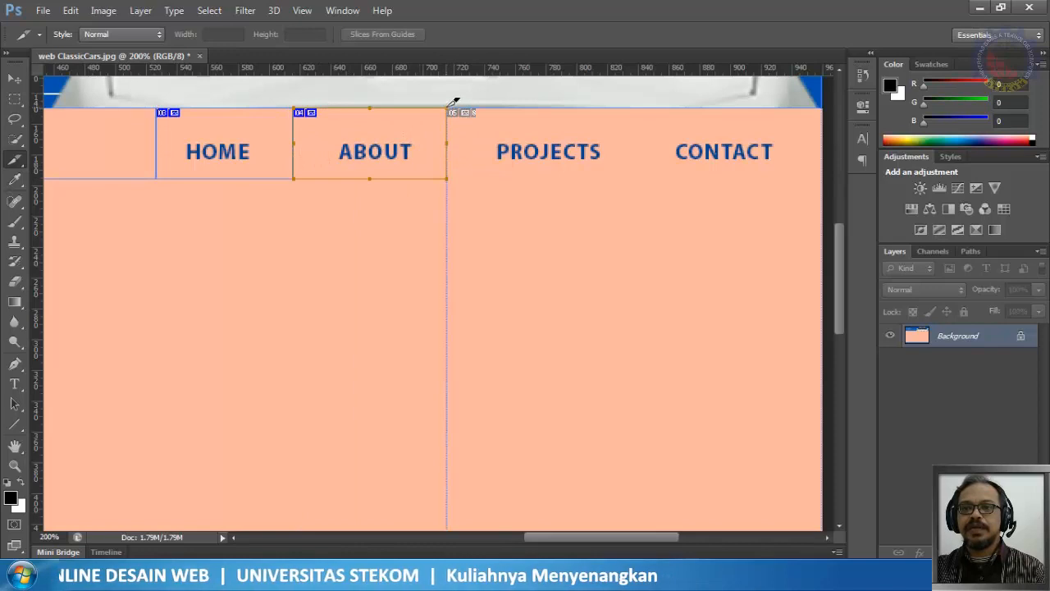
# Draw slices about 127 px wide around PROJECTS and about 117 px wide around CONTACT, ending at the page's right edge
pyautogui.moveTo(449, 107); pyautogui.dragTo(646, 176)
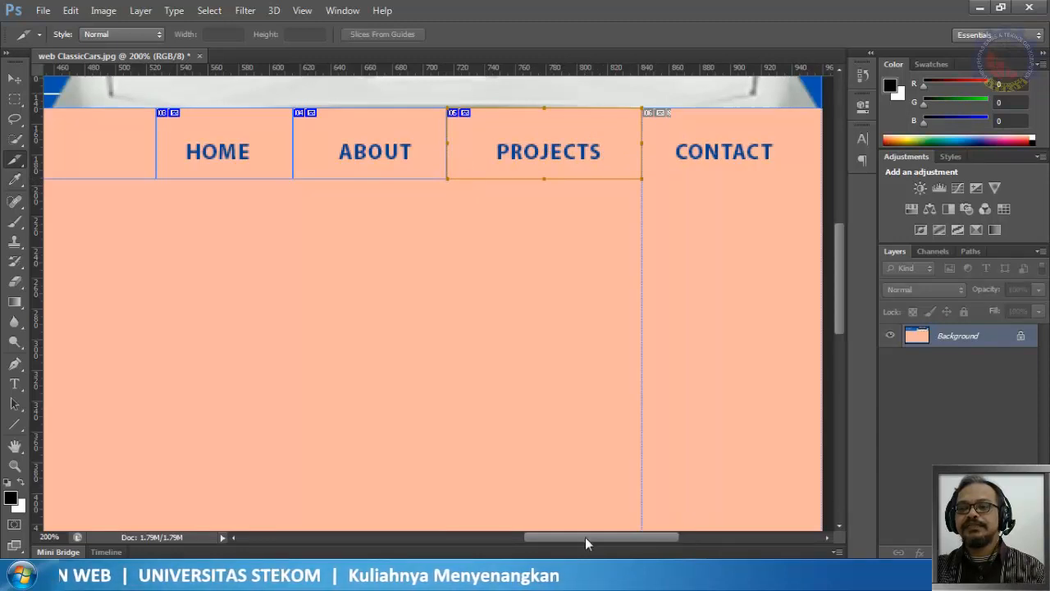
pyautogui.moveTo(585, 537); pyautogui.dragTo(606, 537)
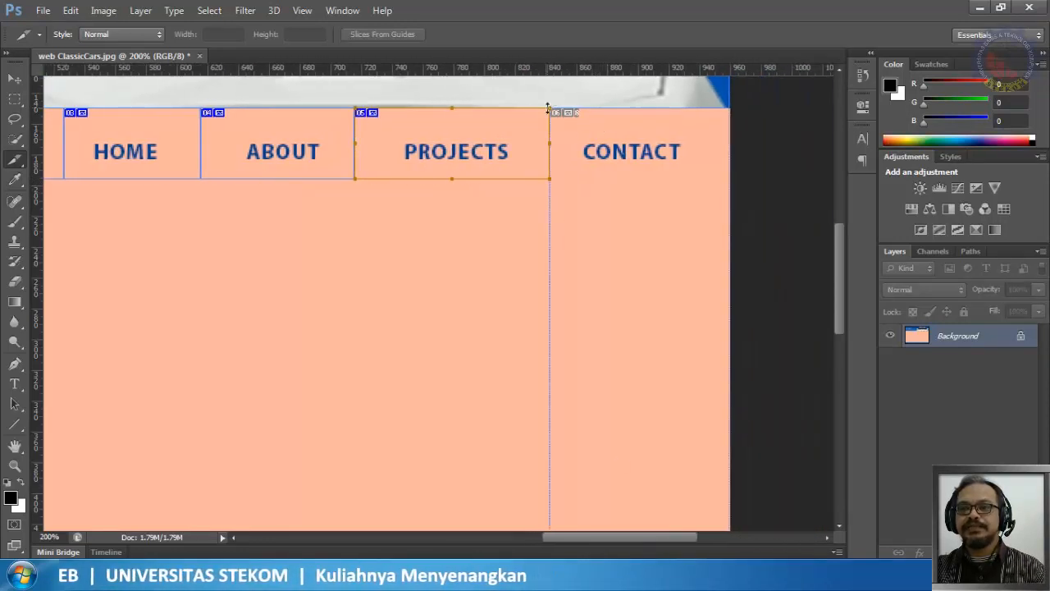
pyautogui.moveTo(556, 104); pyautogui.dragTo(737, 175)
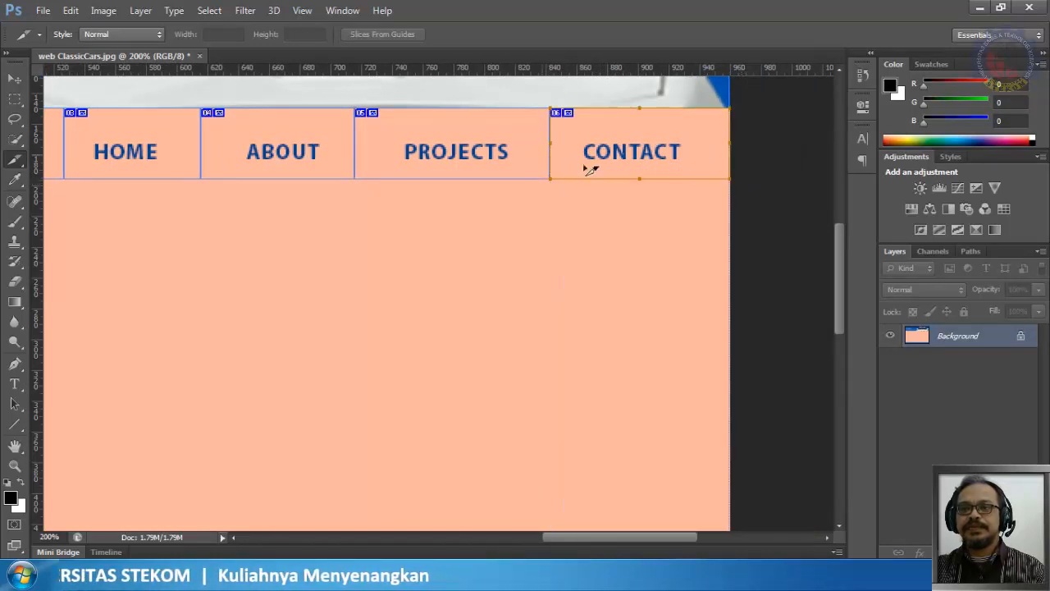
# Draw a full-width slice about 379 px high over the peach content area, starting directly below the menu row
pyautogui.moveTo(643, 535)
pyautogui.mouseDown()
pyautogui.moveTo(584, 539)
pyautogui.moveTo(640, 540)
pyautogui.mouseUp()
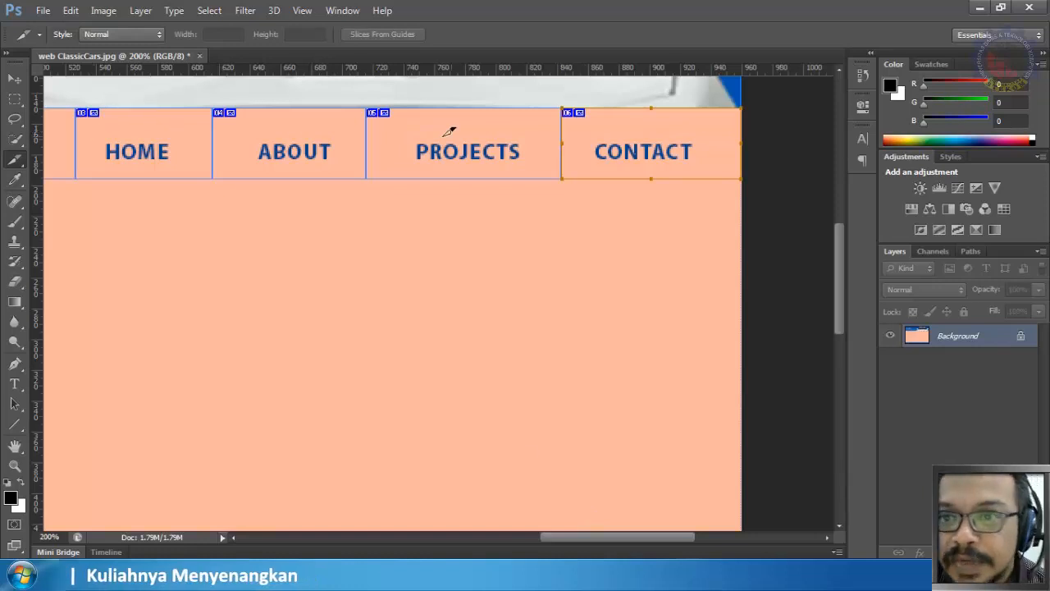
pyautogui.moveTo(594, 537); pyautogui.dragTo(438, 555)
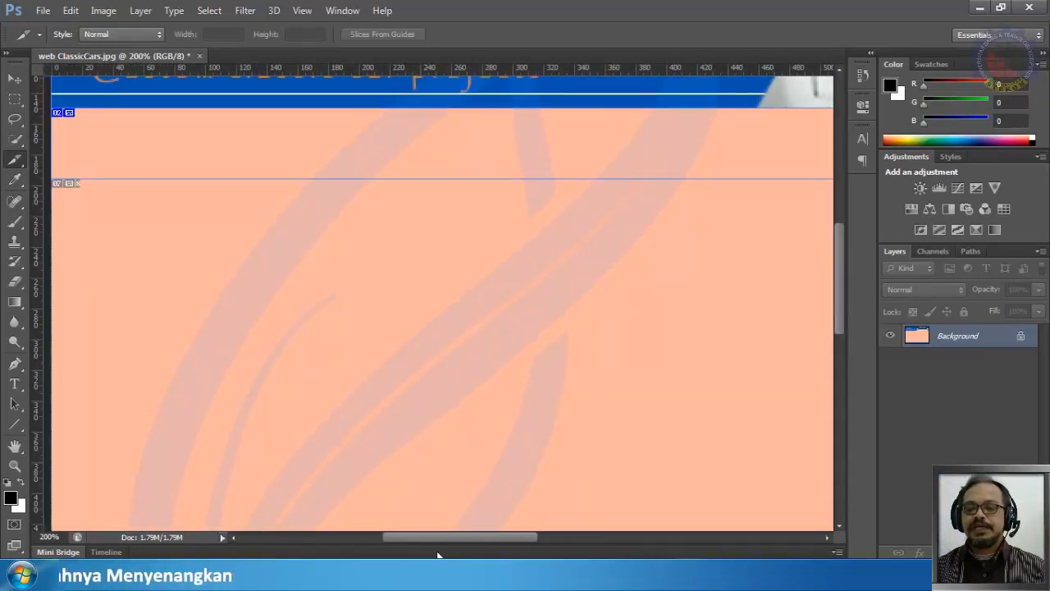
pyautogui.hotkey('ctrl', '-')
pyautogui.hotkey('ctrl', '-')
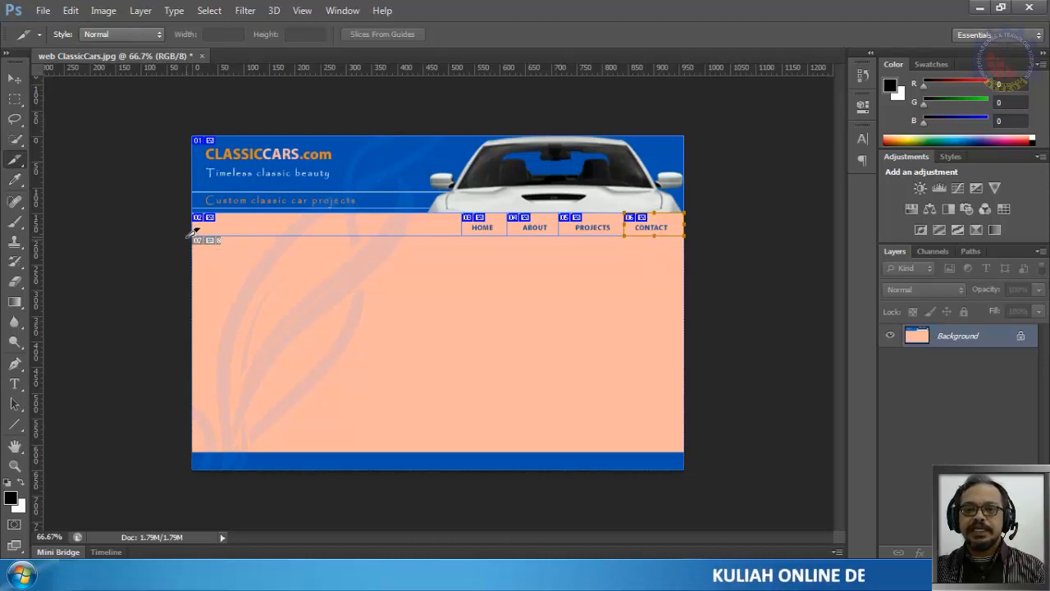
pyautogui.hotkey('ctrl', '+')
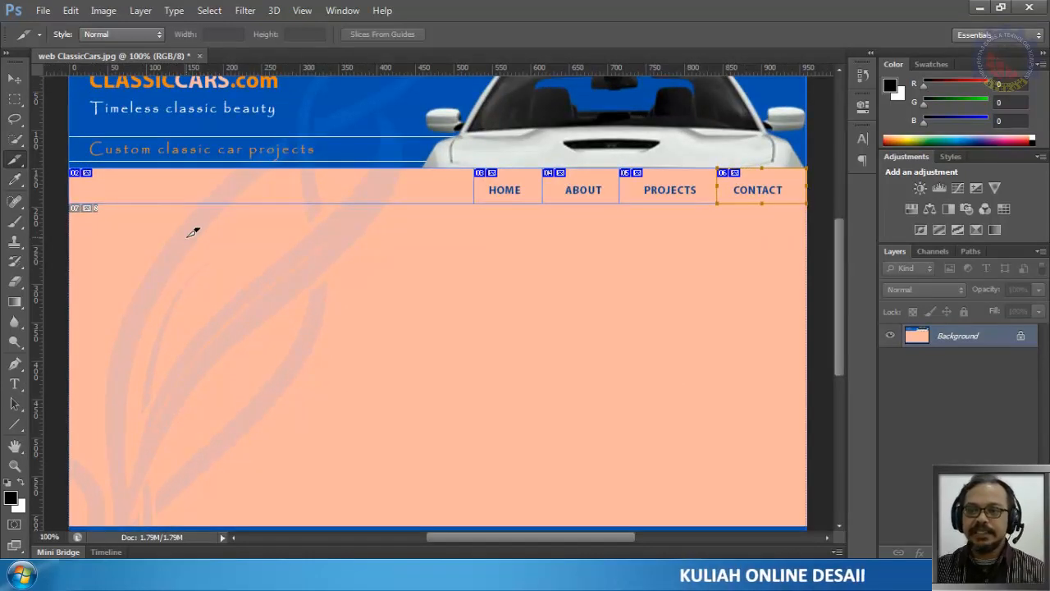
pyautogui.moveTo(71, 200); pyautogui.dragTo(817, 493)
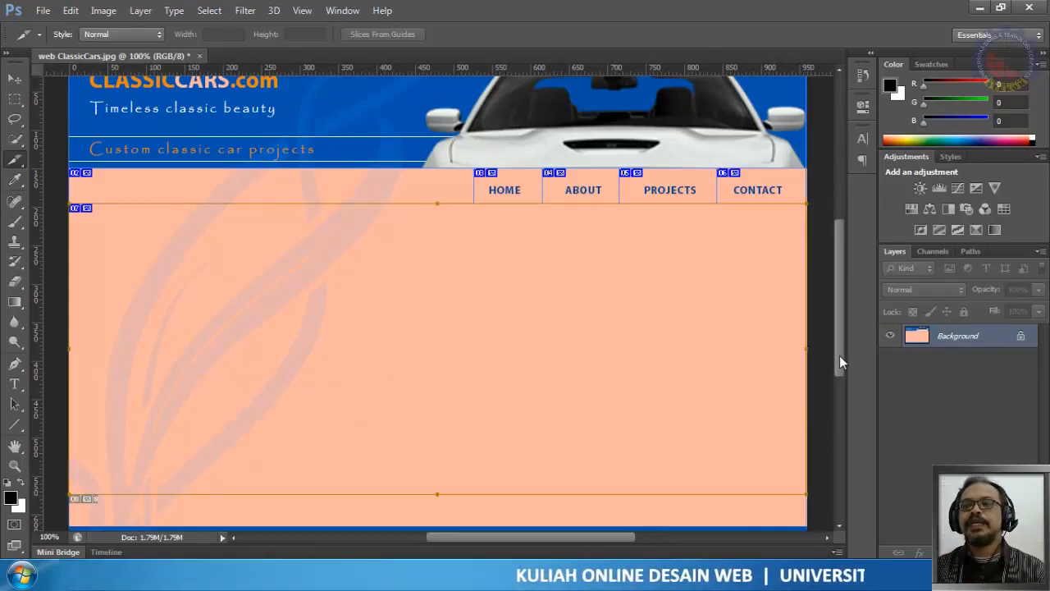
# Extend the content slice's lower edge down to the boundary between the peach area and the blue footer bar
pyautogui.moveTo(839, 355); pyautogui.dragTo(839, 405)
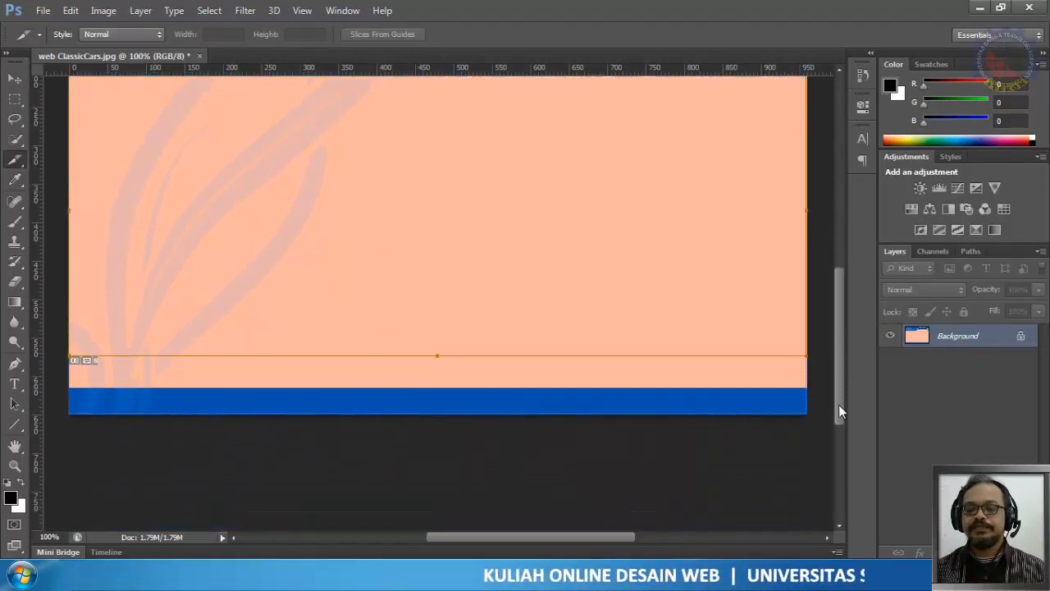
pyautogui.hotkey('ctrl', '+')
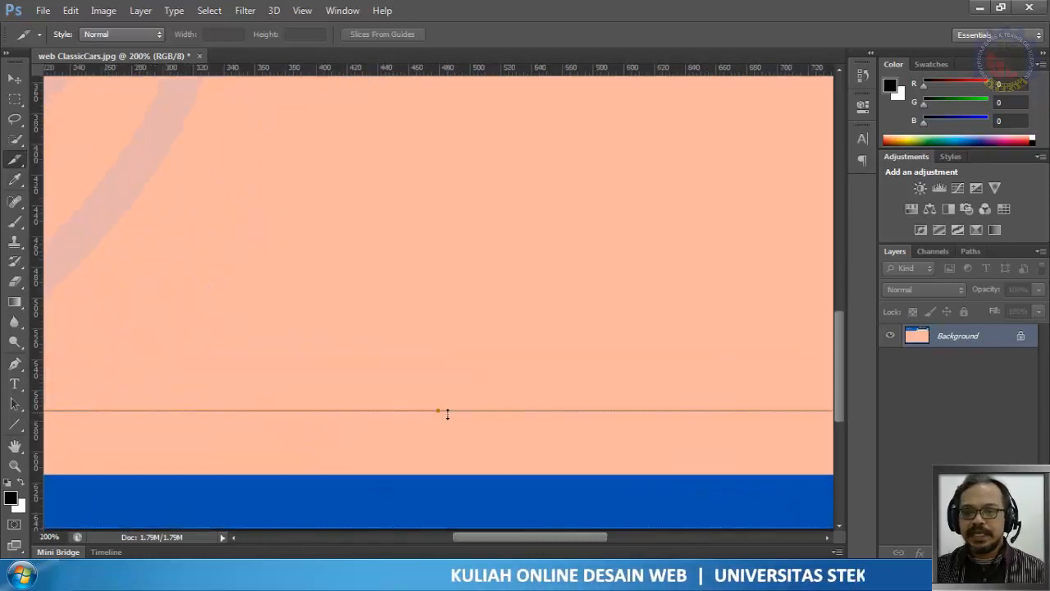
pyautogui.moveTo(435, 412); pyautogui.dragTo(445, 470)
pyautogui.moveTo(444, 476); pyautogui.dragTo(445, 474)
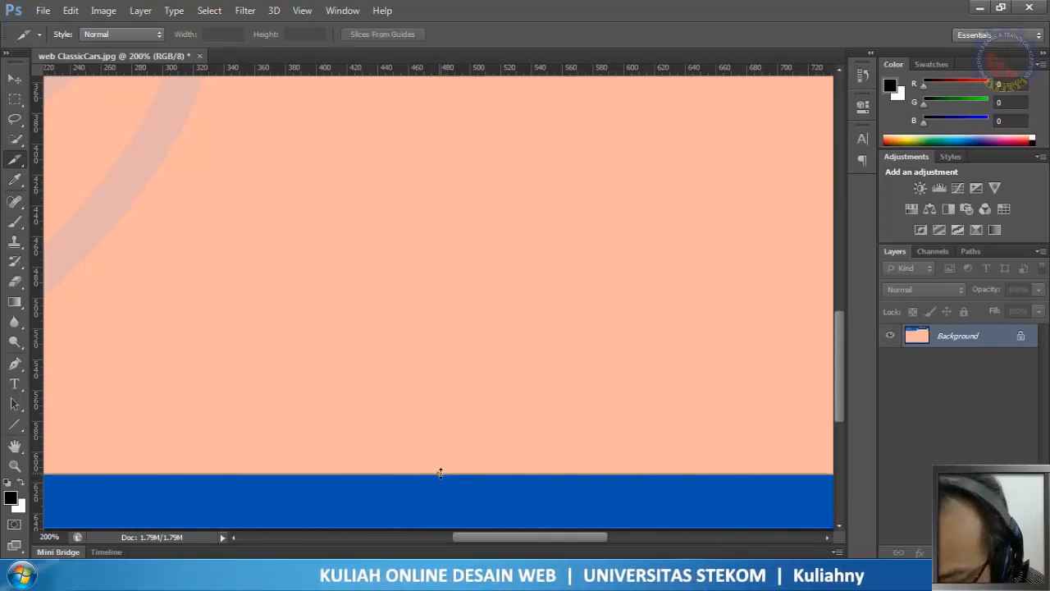
# Draw a full-width slice about 34 px high over the blue footer bar
pyautogui.moveTo(840, 379)
pyautogui.mouseDown()
pyautogui.moveTo(838, 400)
pyautogui.moveTo(837, 386)
pyautogui.mouseUp()
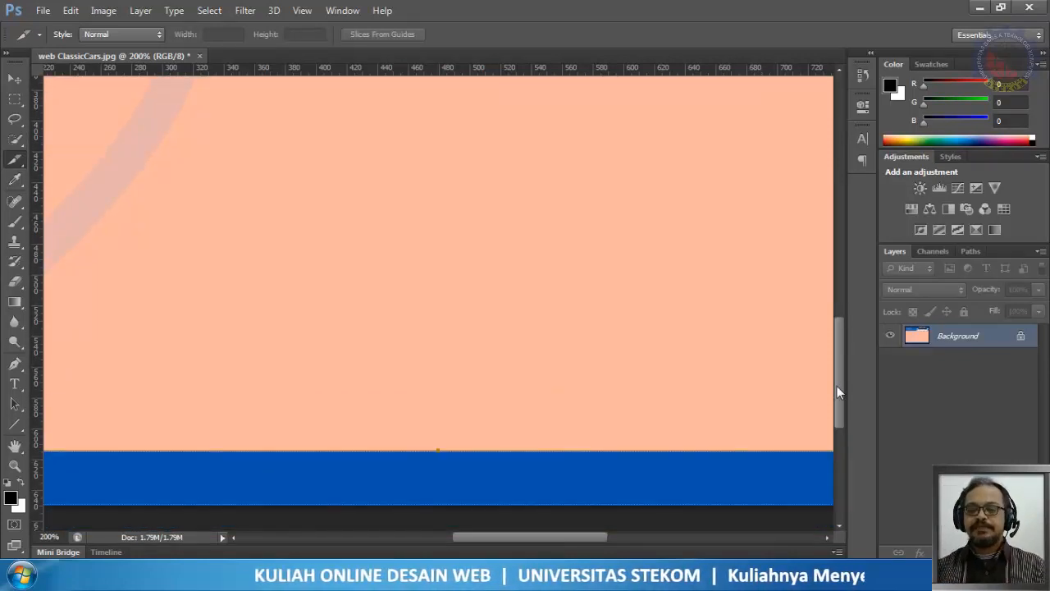
pyautogui.hotkey('ctrl', '-')
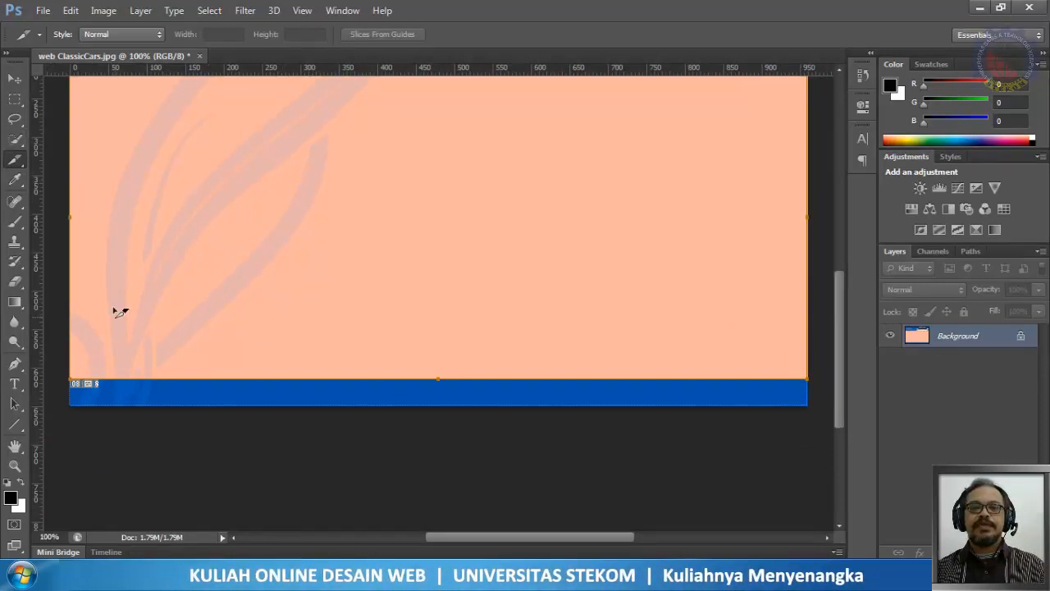
pyautogui.moveTo(70, 378); pyautogui.dragTo(817, 413)
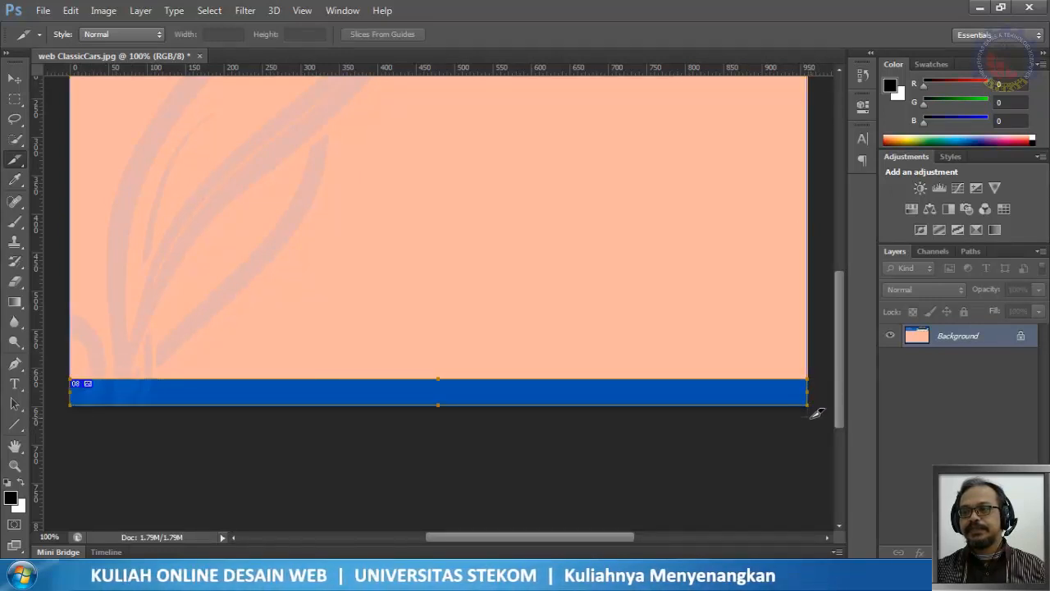
pyautogui.scroll(3, 385, 360)
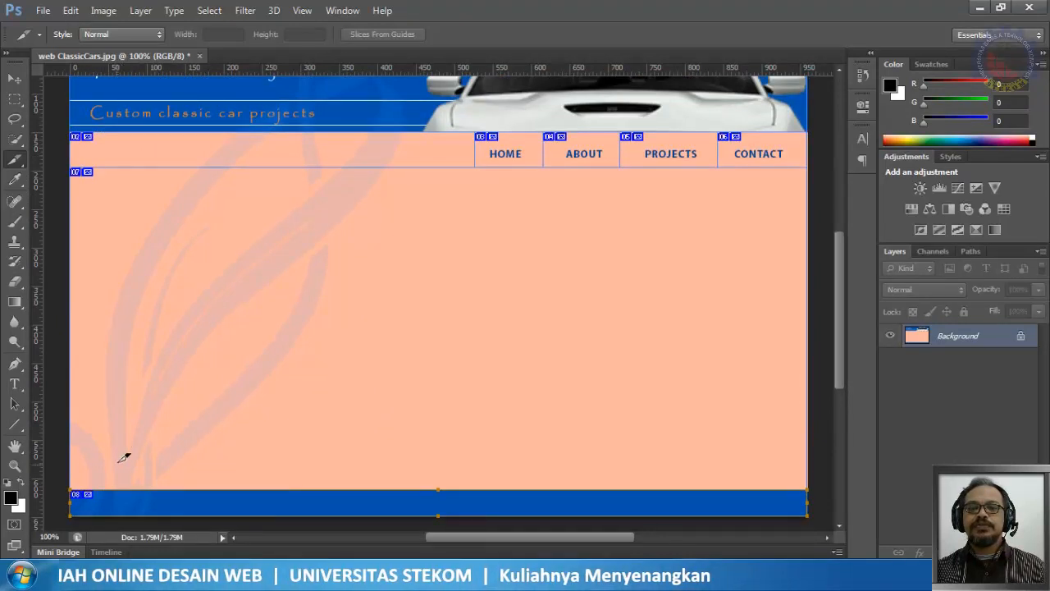
pyautogui.scroll(3, 120, 500)
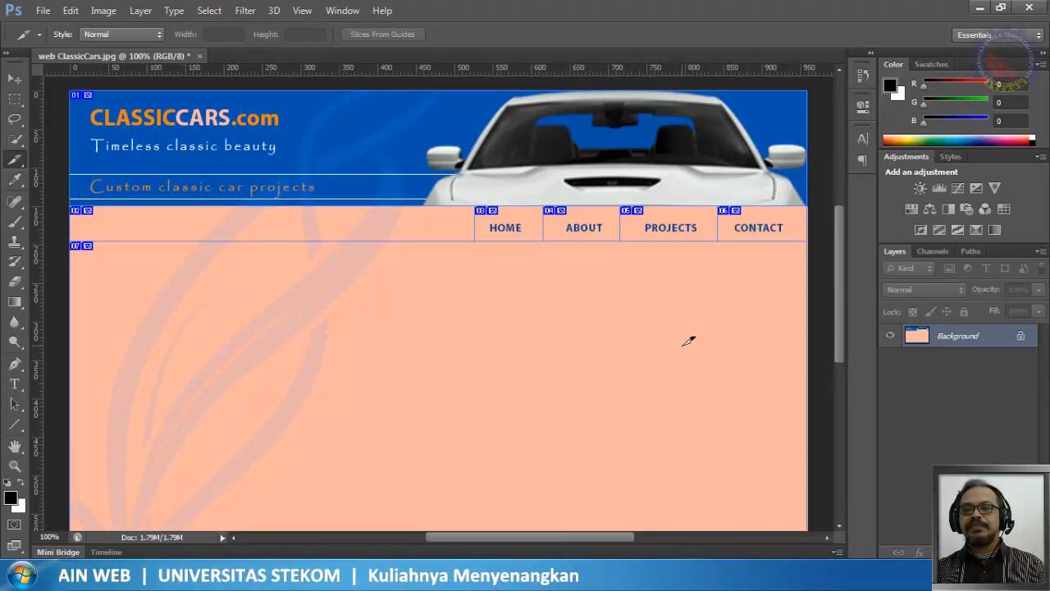
pyautogui.scroll(-4, 689, 341)
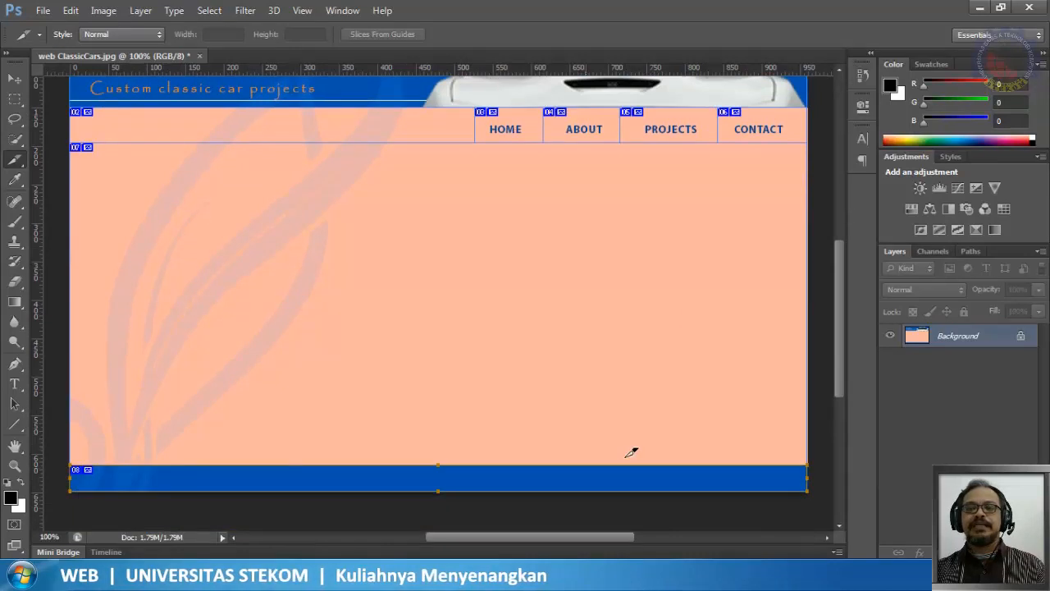
pyautogui.scroll(5, 438, 310)
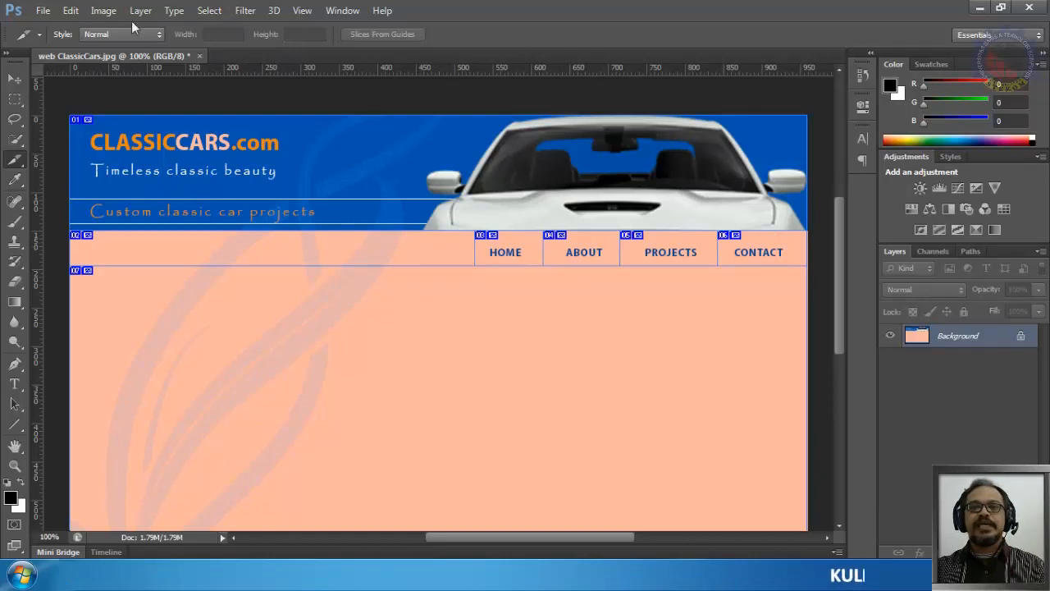
pyautogui.click(41, 10)
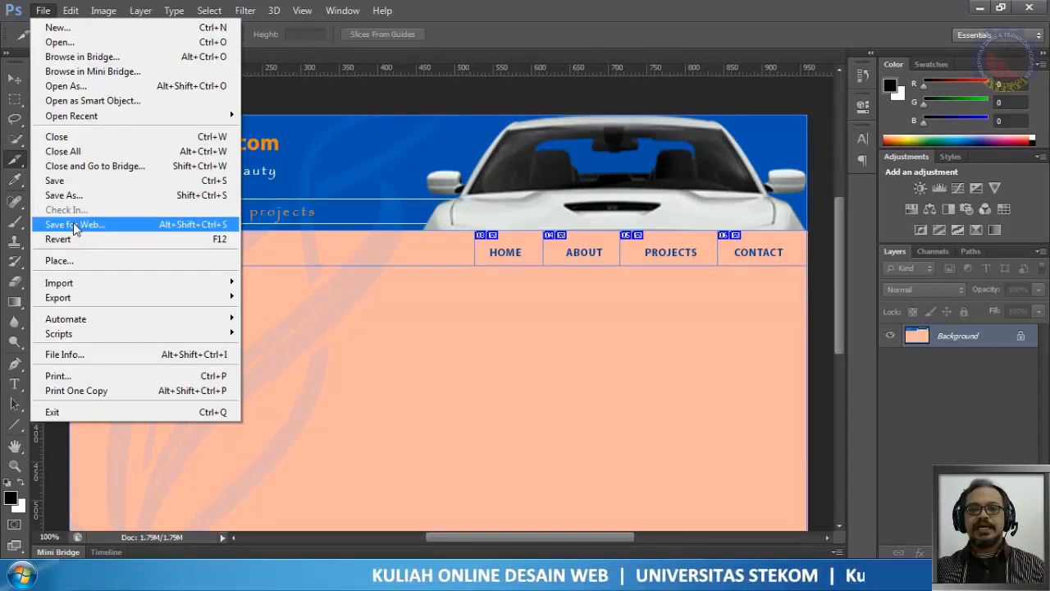
pyautogui.click(74, 222)
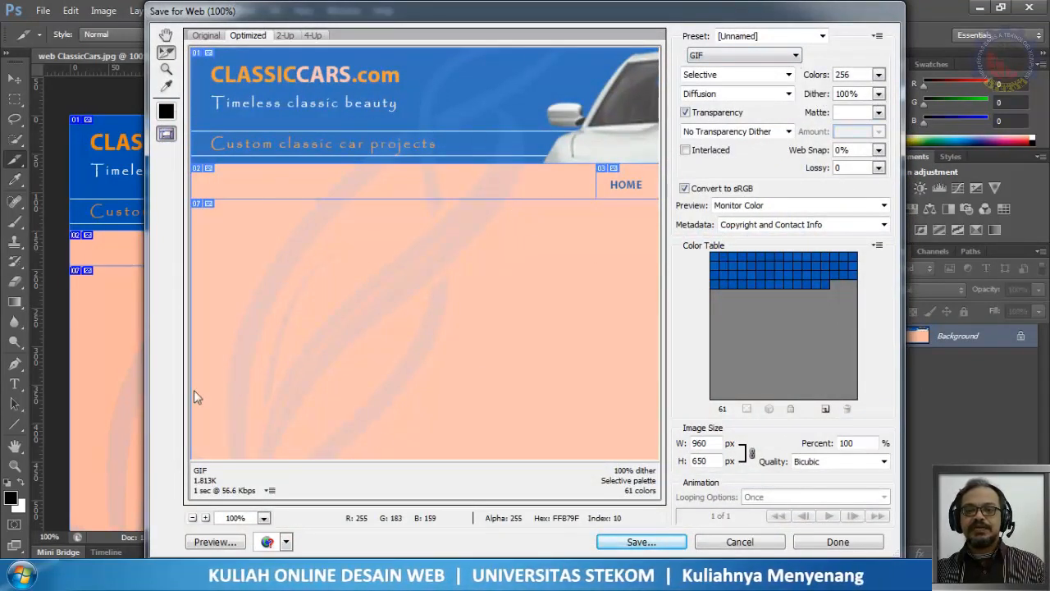
pyautogui.click(193, 518)
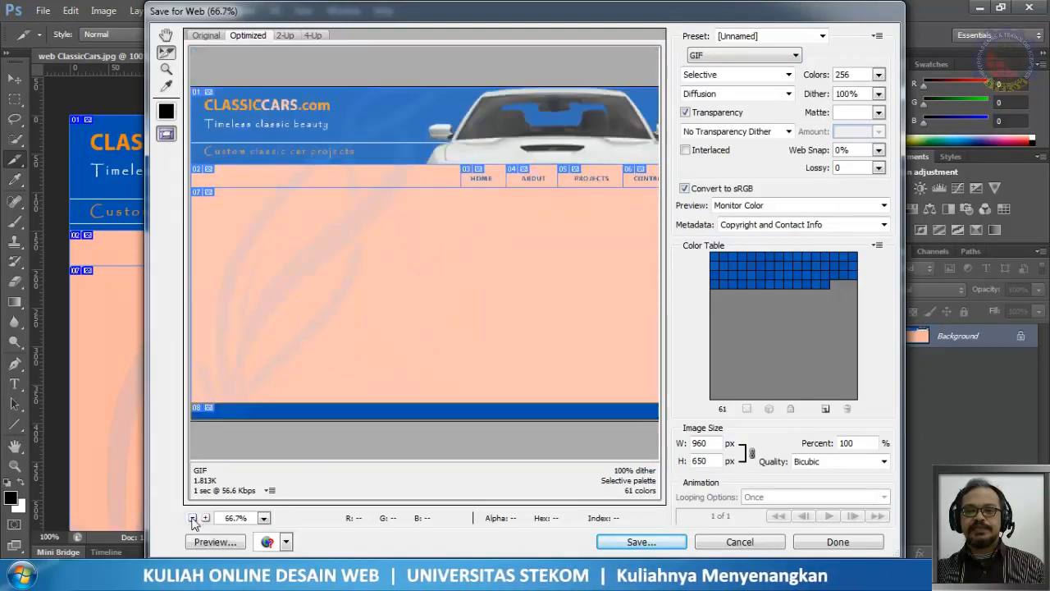
pyautogui.click(193, 519)
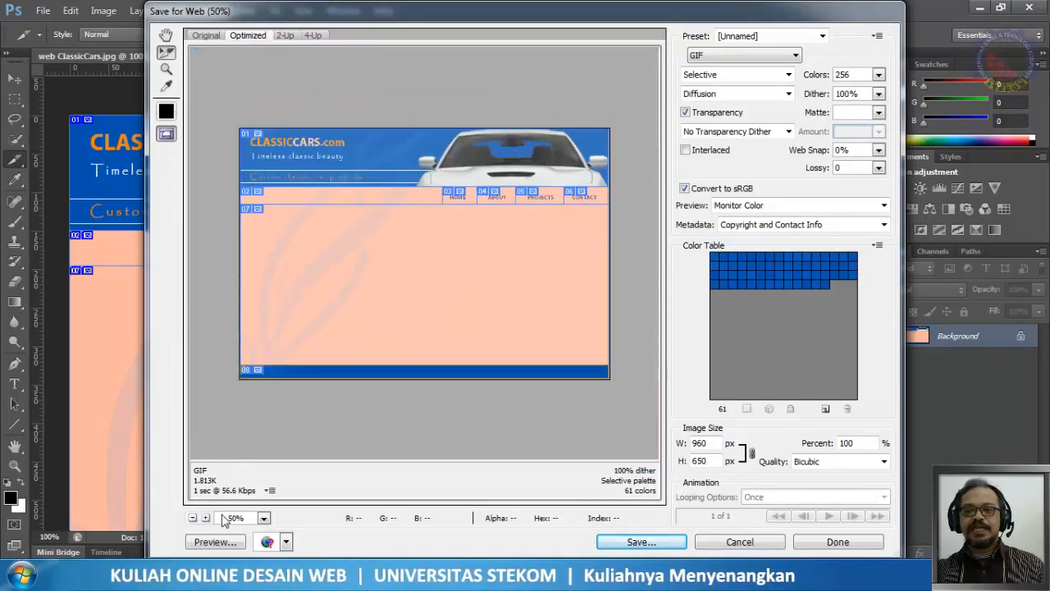
pyautogui.click(206, 518)
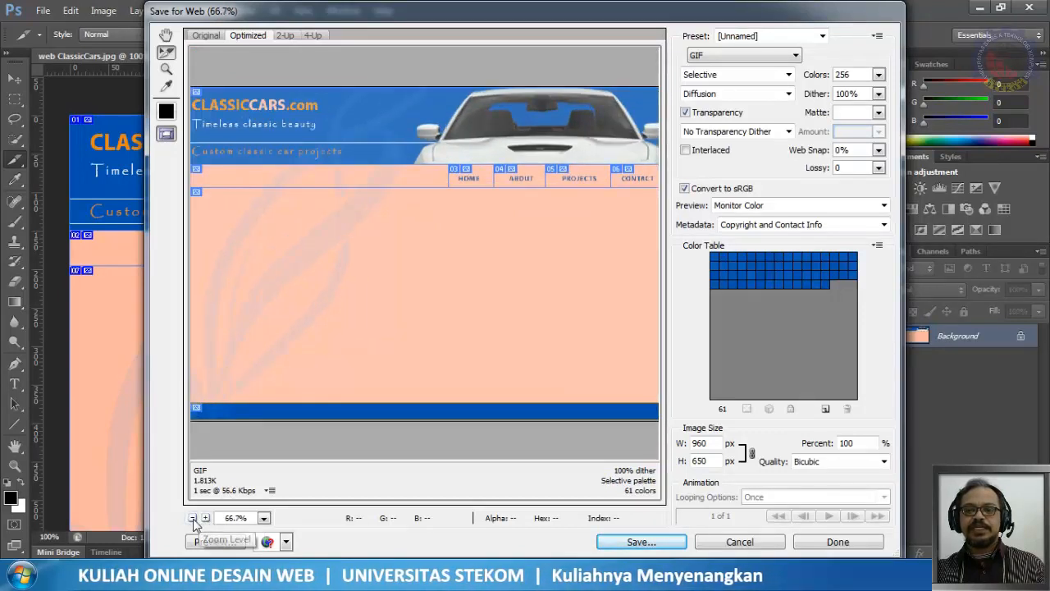
pyautogui.click(193, 518)
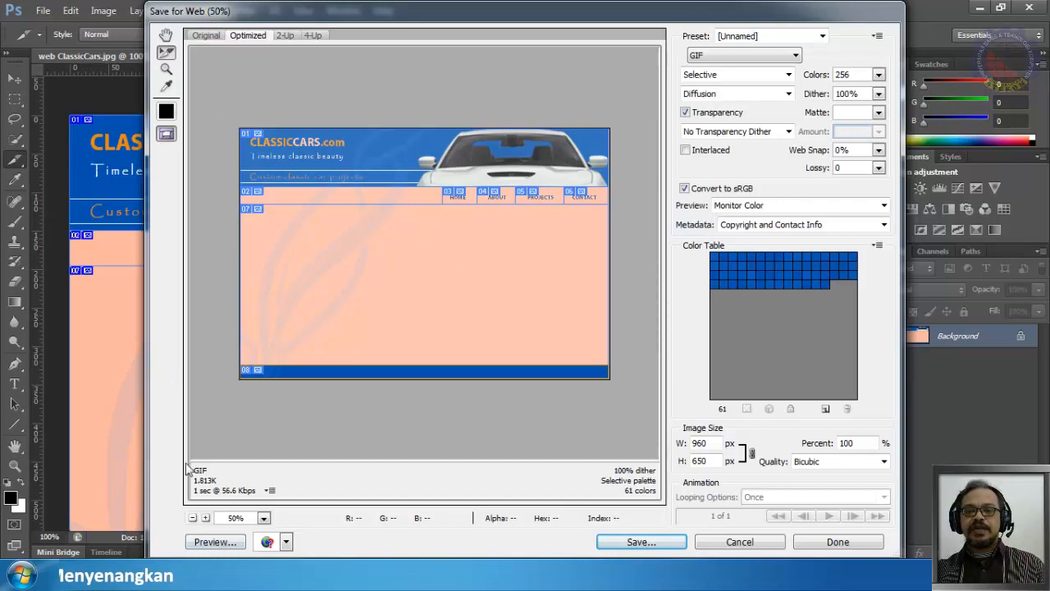
pyautogui.click(192, 518)
pyautogui.click(205, 518)
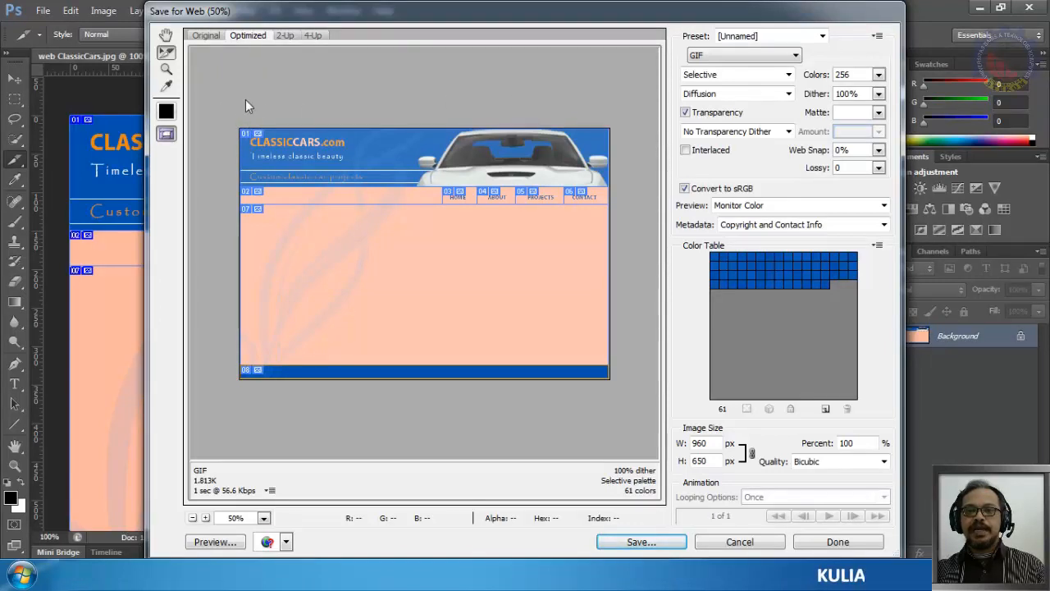
pyautogui.moveTo(222, 113); pyautogui.dragTo(616, 412)
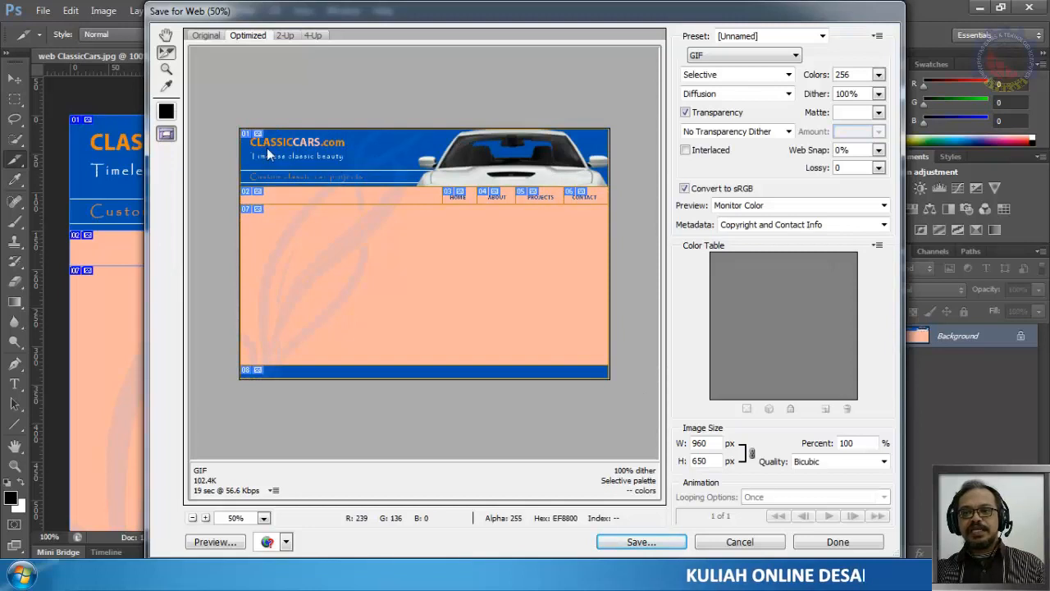
pyautogui.moveTo(214, 106); pyautogui.dragTo(450, 364)
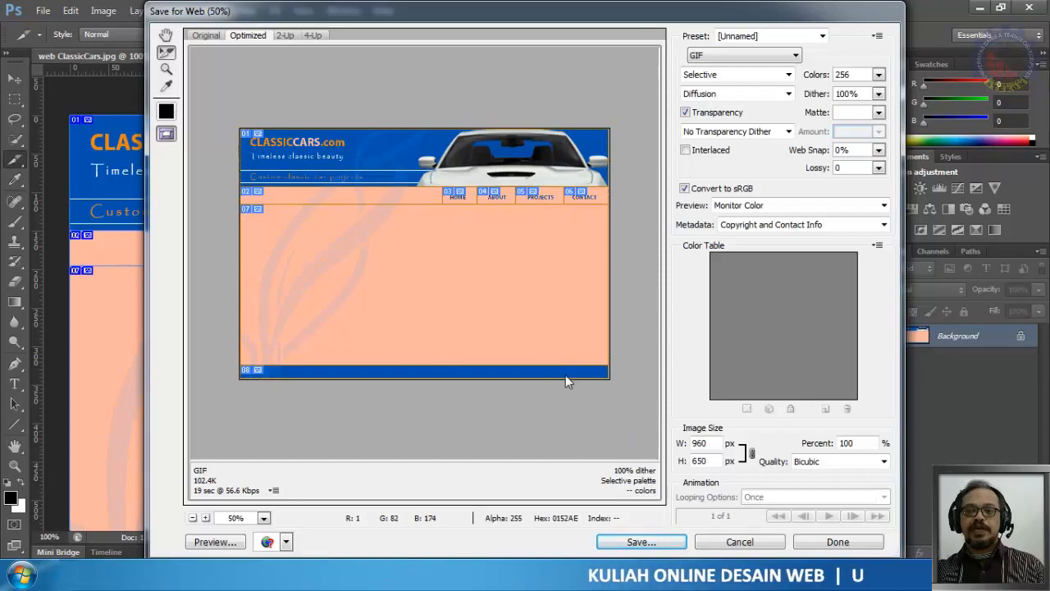
pyautogui.click(755, 541)
# Start Save for Web on the sliced page, fit the whole layout in the preview and select all slices
pyautogui.click(44, 9)
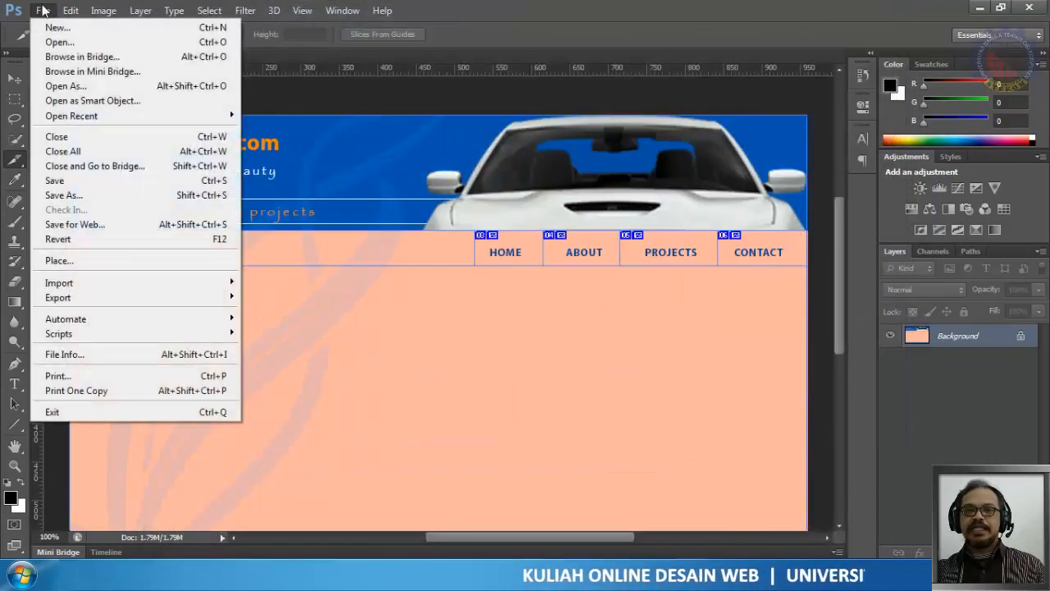
pyautogui.click(66, 224)
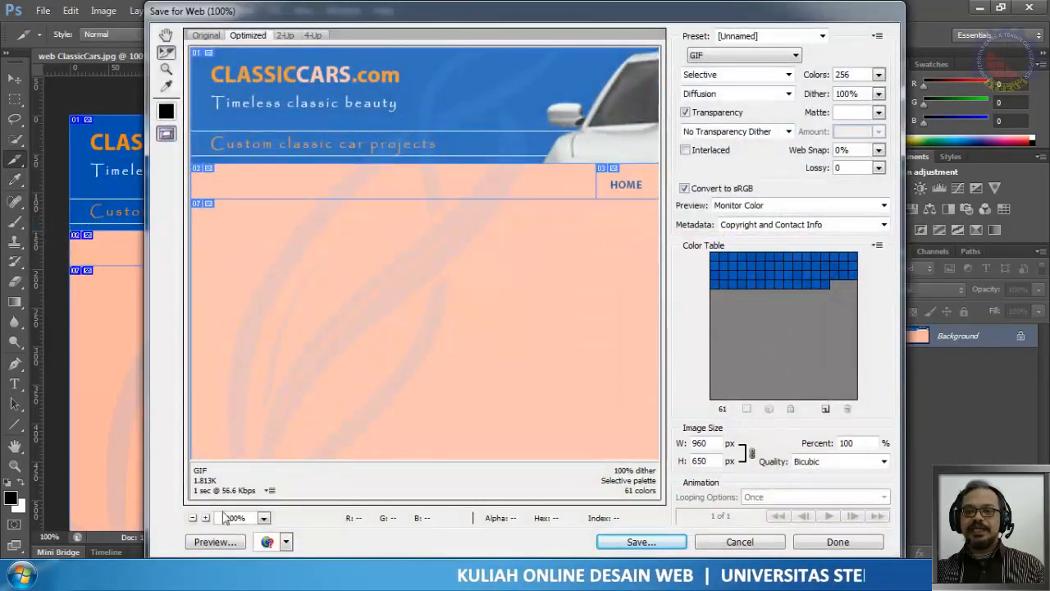
pyautogui.click(192, 519)
pyautogui.click(193, 518)
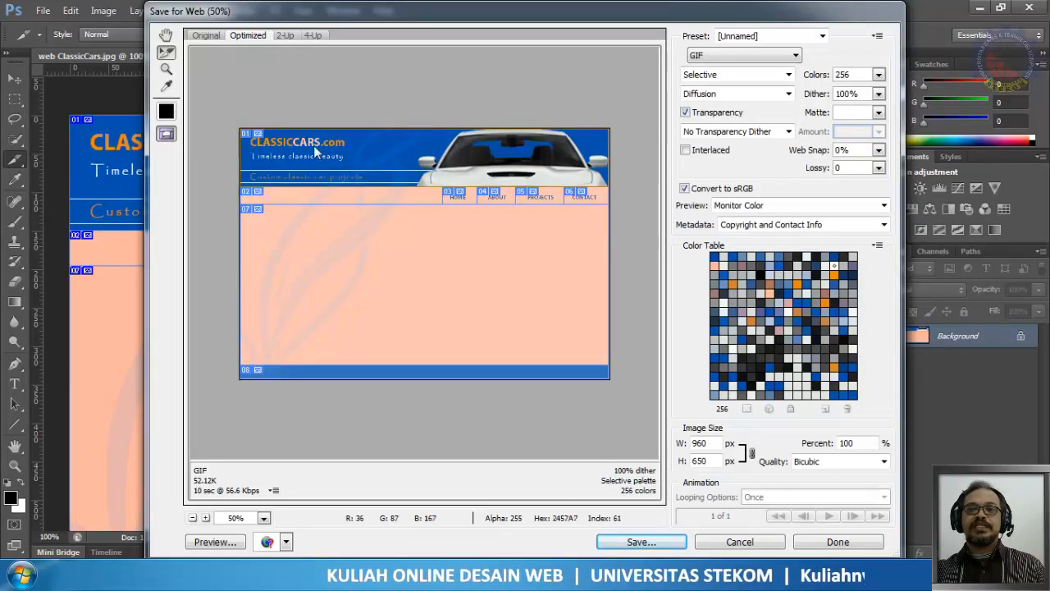
pyautogui.moveTo(220, 111); pyautogui.dragTo(607, 423)
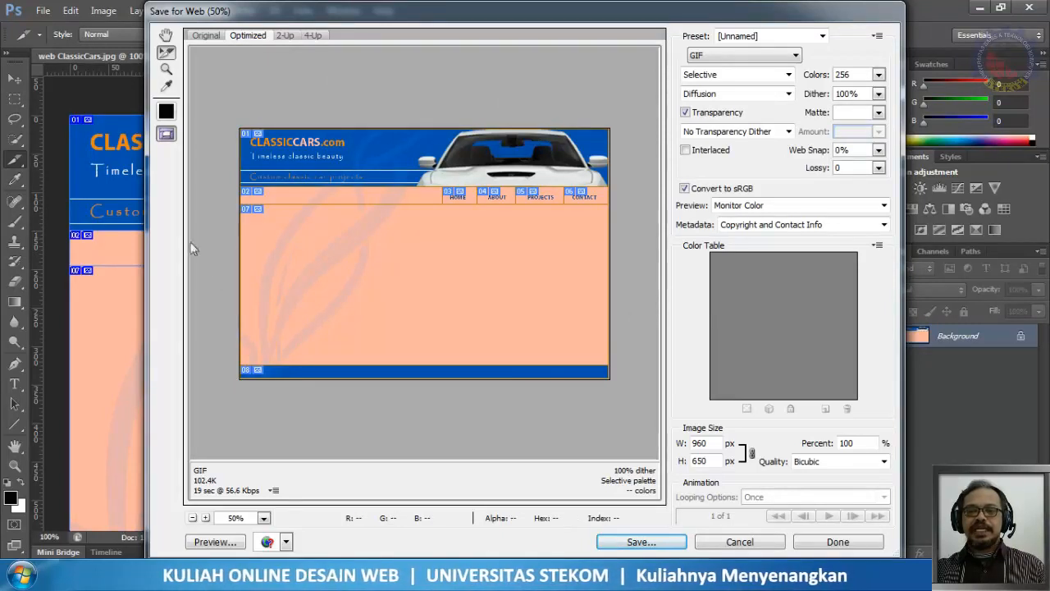
# Set the export format of all selected slices to JPEG and start saving the optimized files
pyautogui.click(702, 59)
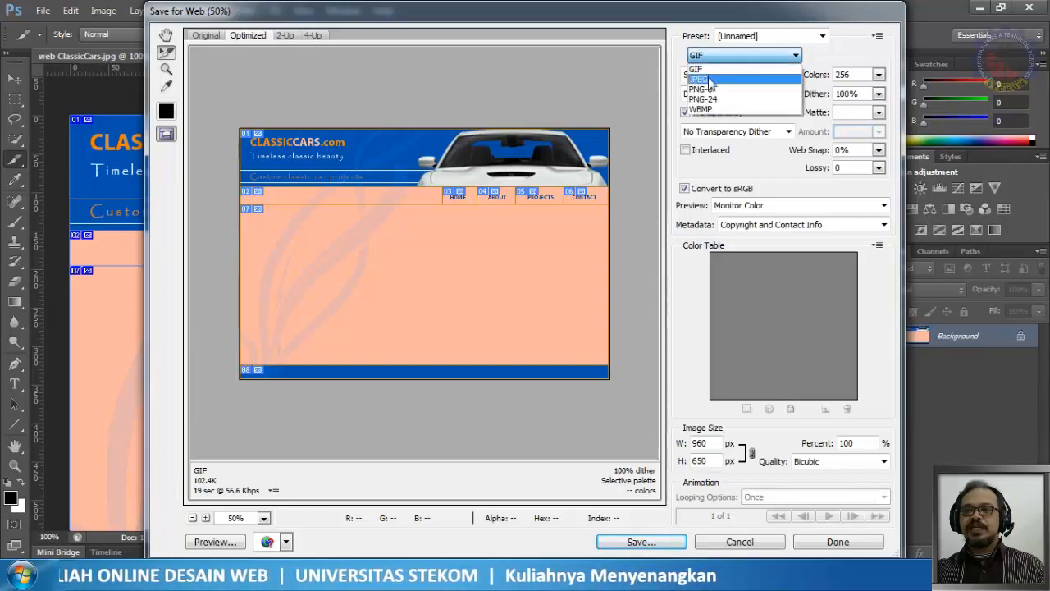
pyautogui.click(699, 79)
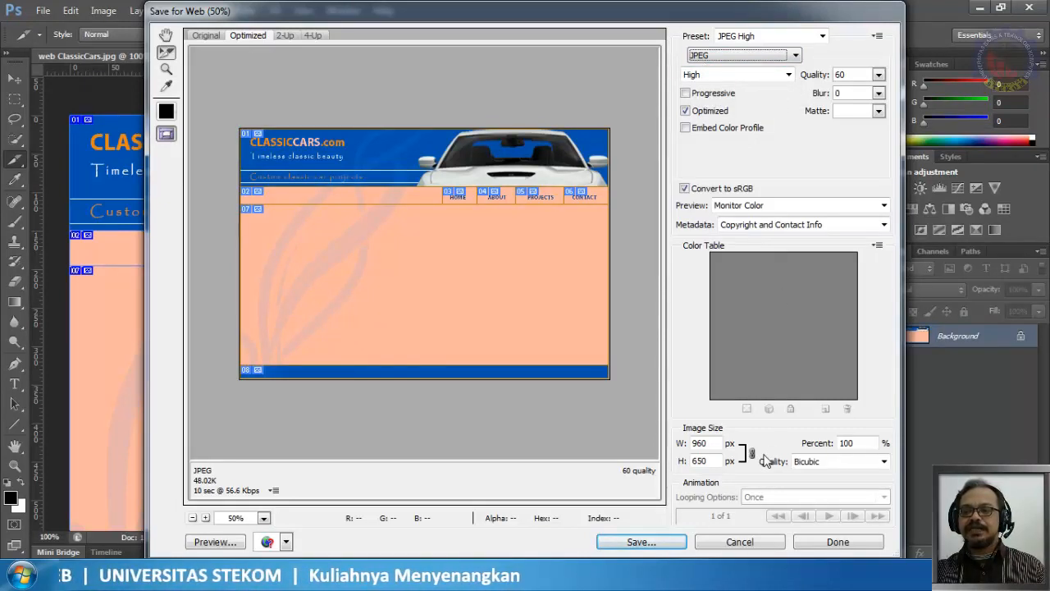
pyautogui.click(645, 544)
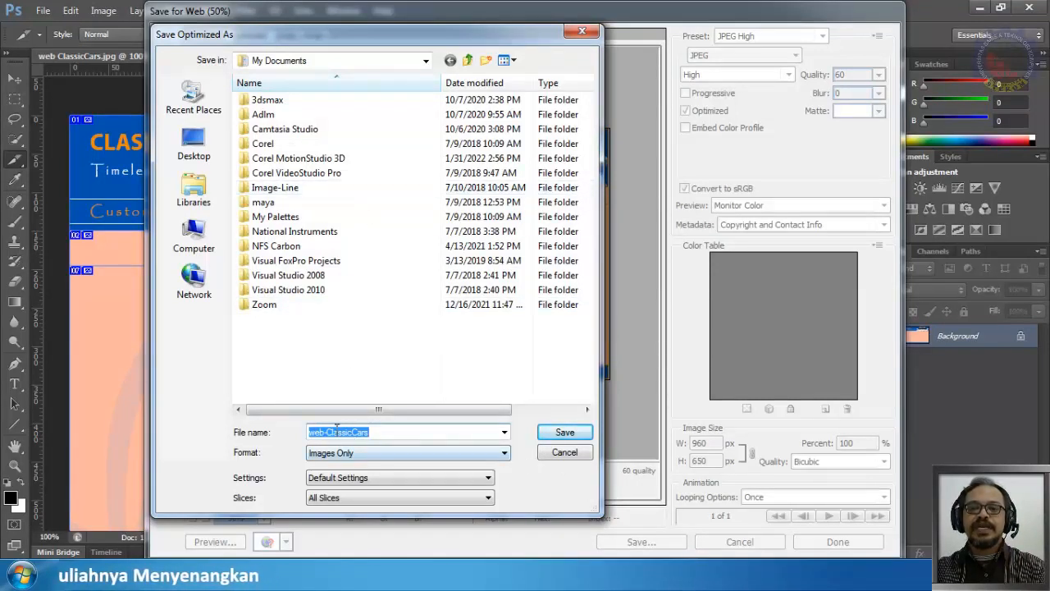
# Save all slices as HTML and Images in My Documents under the file name web-ClassicCars.html
pyautogui.click(277, 61)
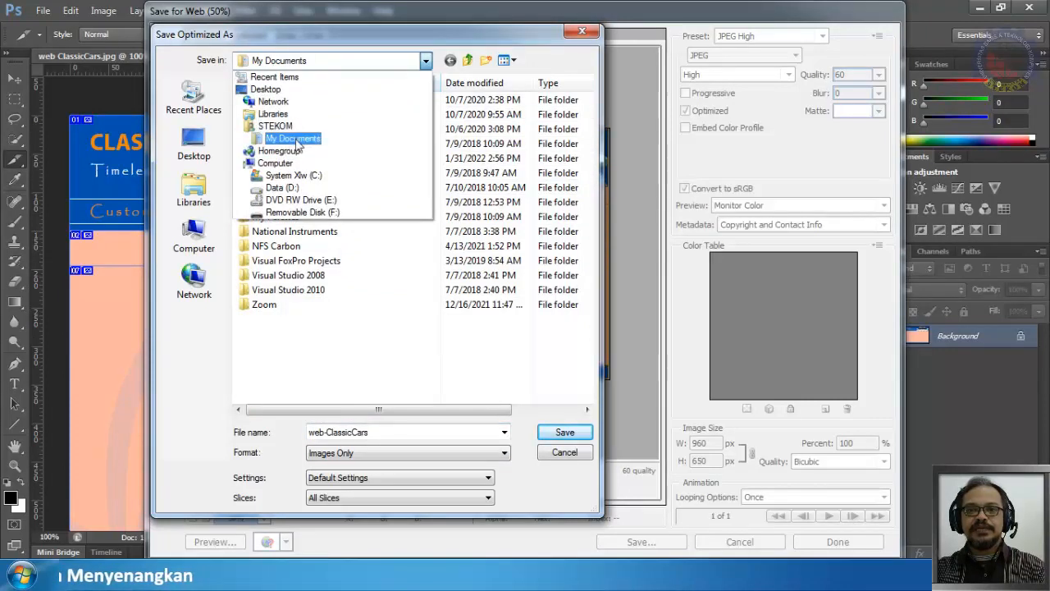
pyautogui.click(295, 140)
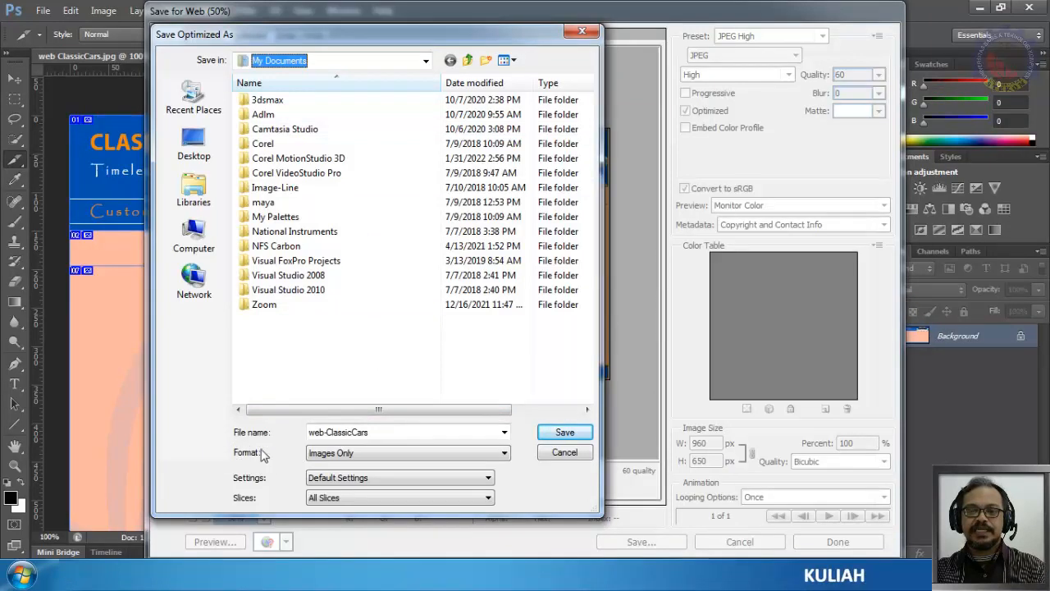
pyautogui.click(343, 454)
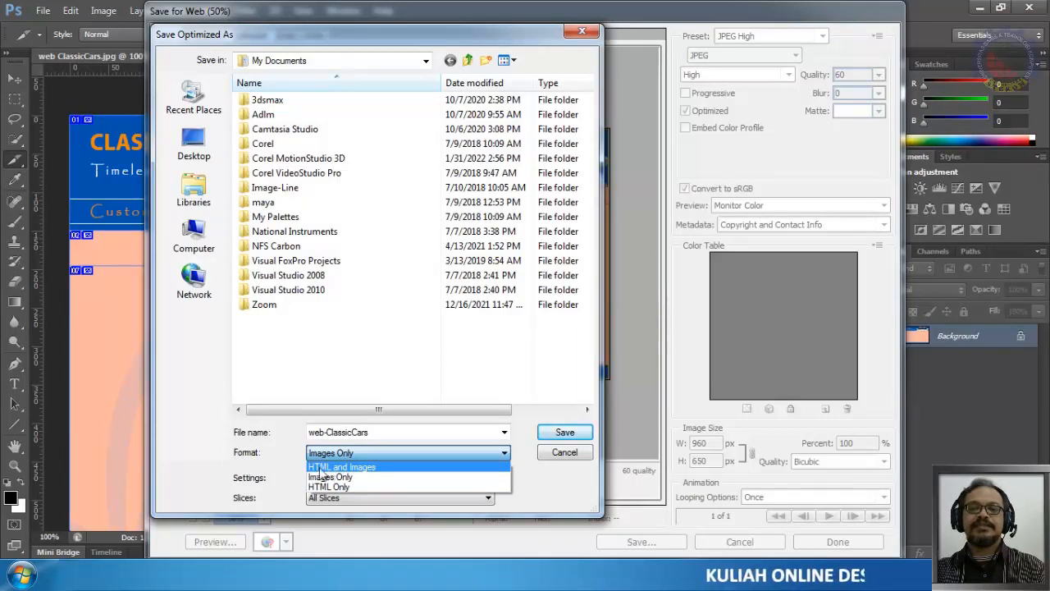
pyautogui.click(365, 468)
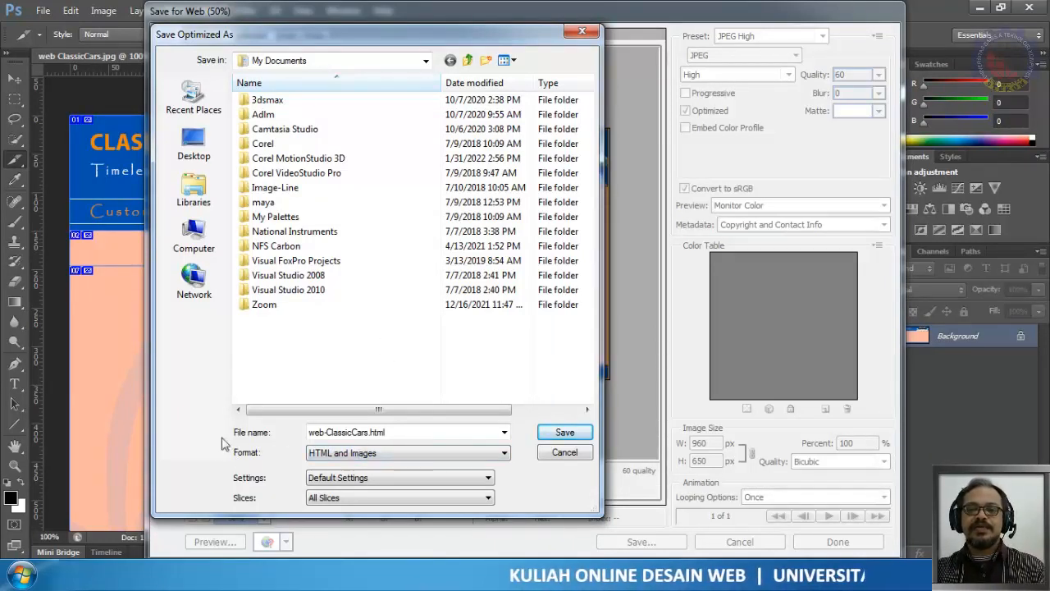
pyautogui.click(351, 459)
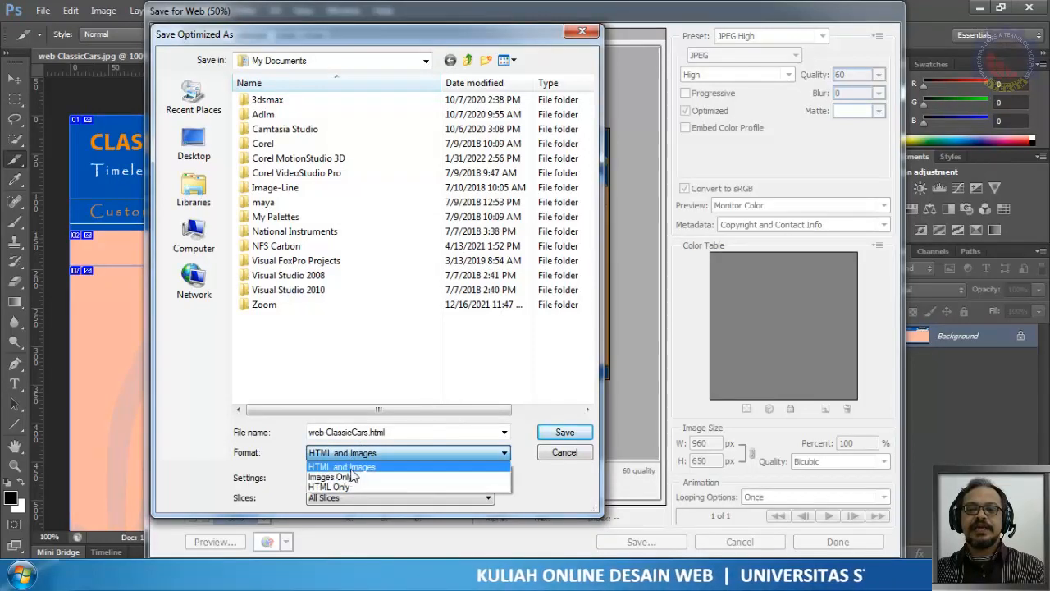
pyautogui.click(352, 467)
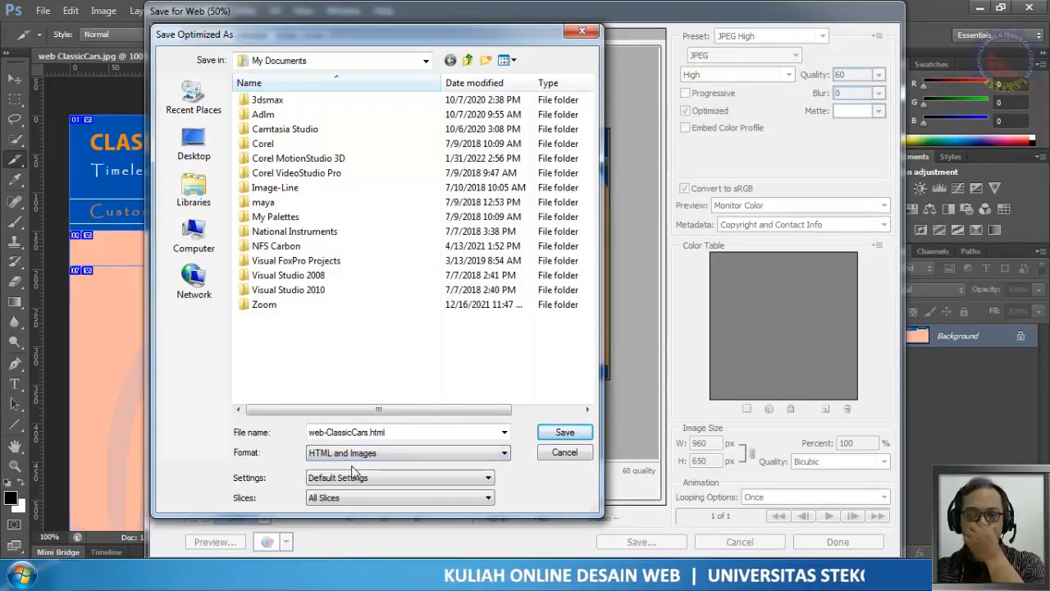
pyautogui.click(566, 433)
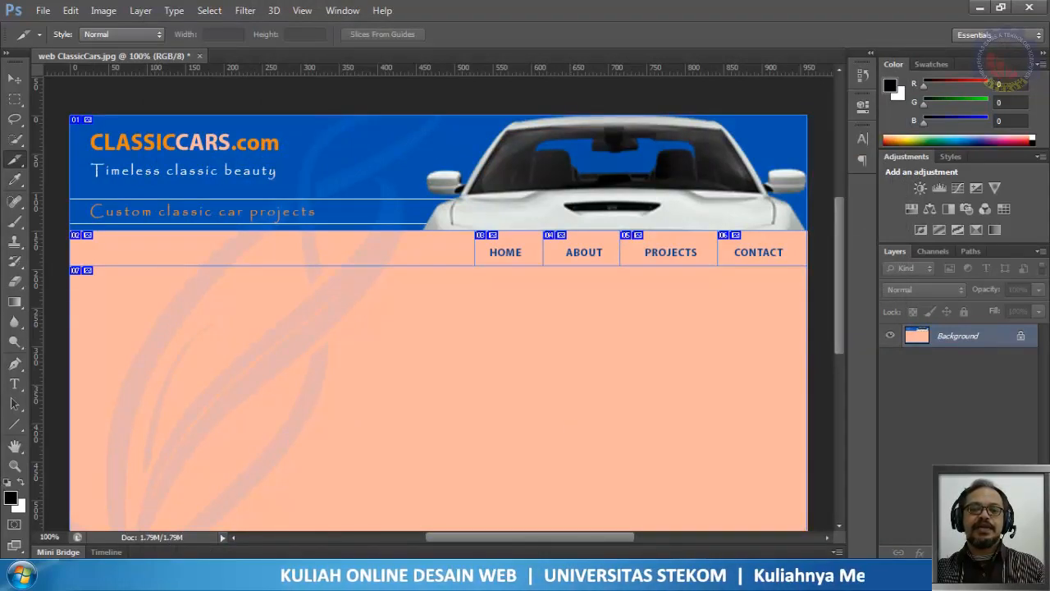
# Switch to the Documents library in Windows Explorer and show its files in Details view
pyautogui.hotkey('alt', 'Tab')
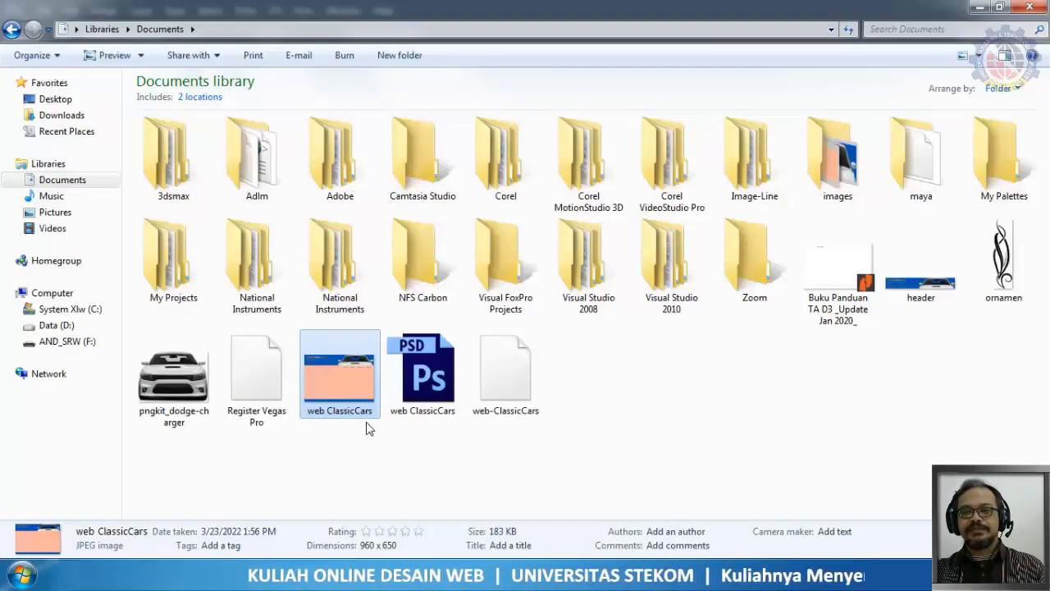
pyautogui.click(54, 181)
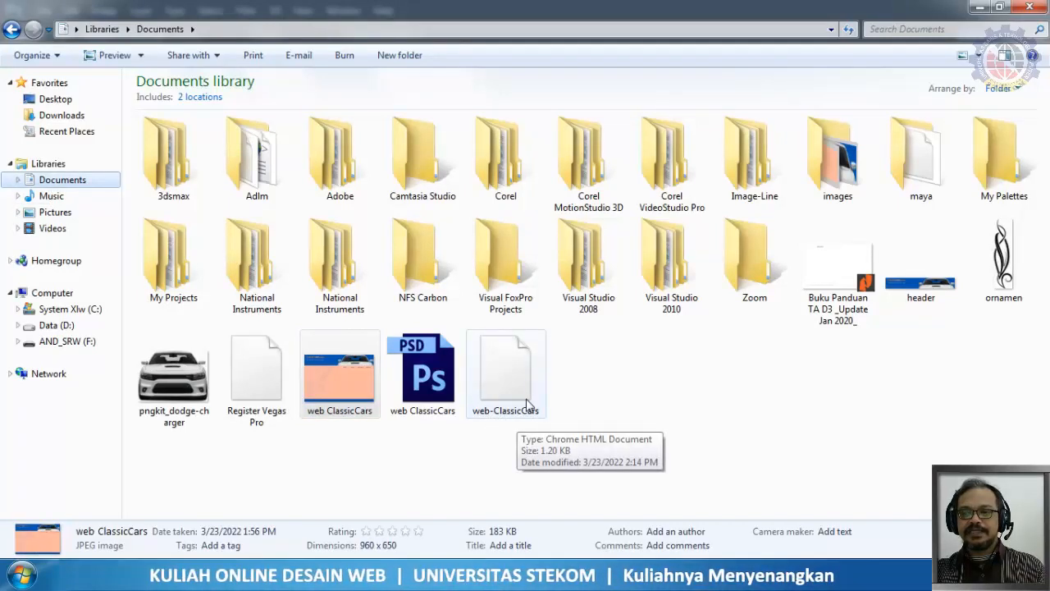
pyautogui.rightClick(663, 357)
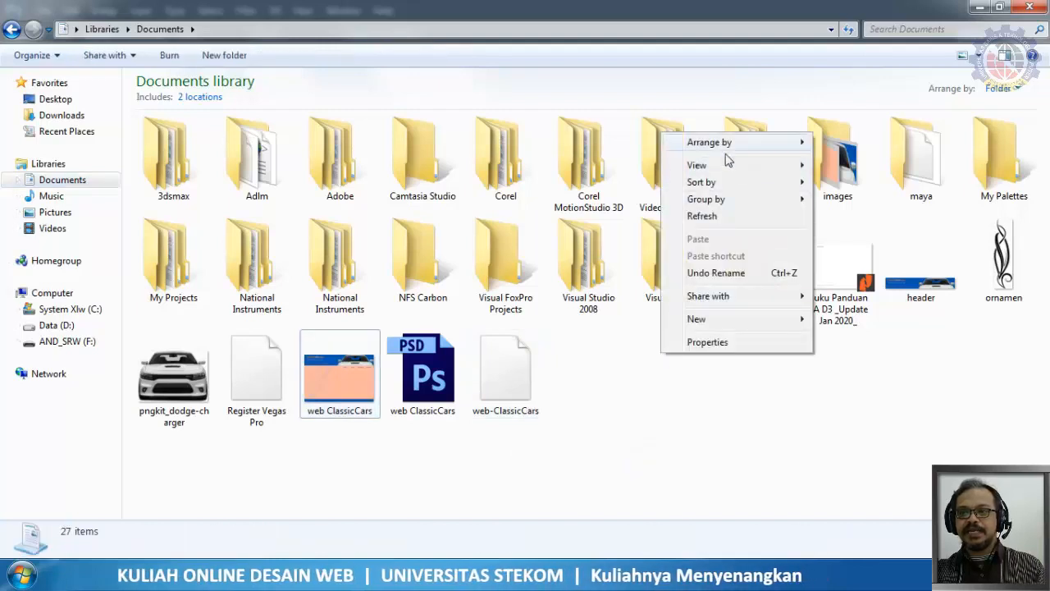
pyautogui.moveTo(699, 164)
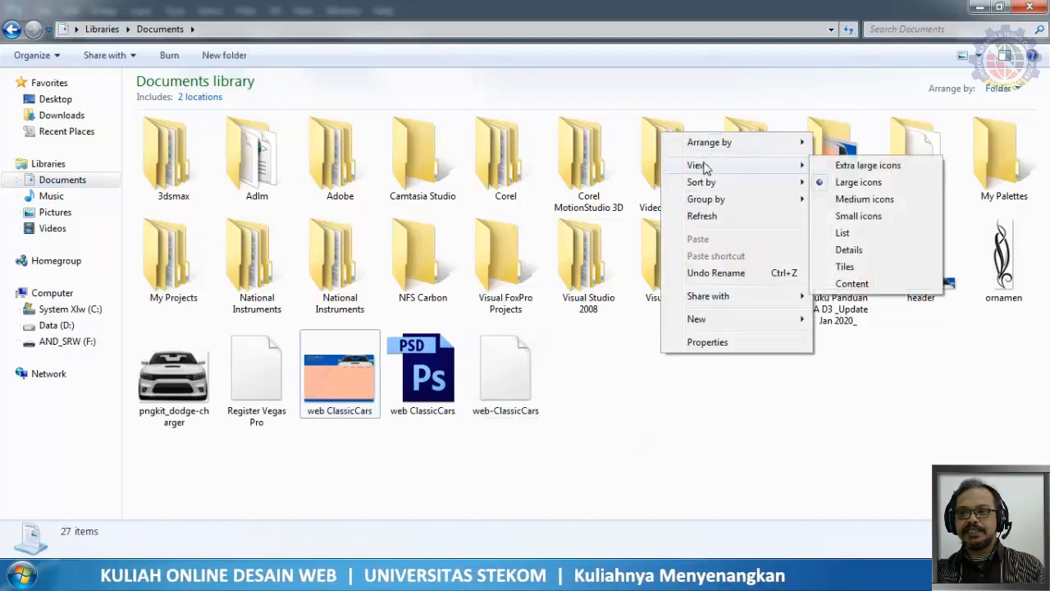
pyautogui.click(847, 250)
pyautogui.scroll(-1, 236, 433)
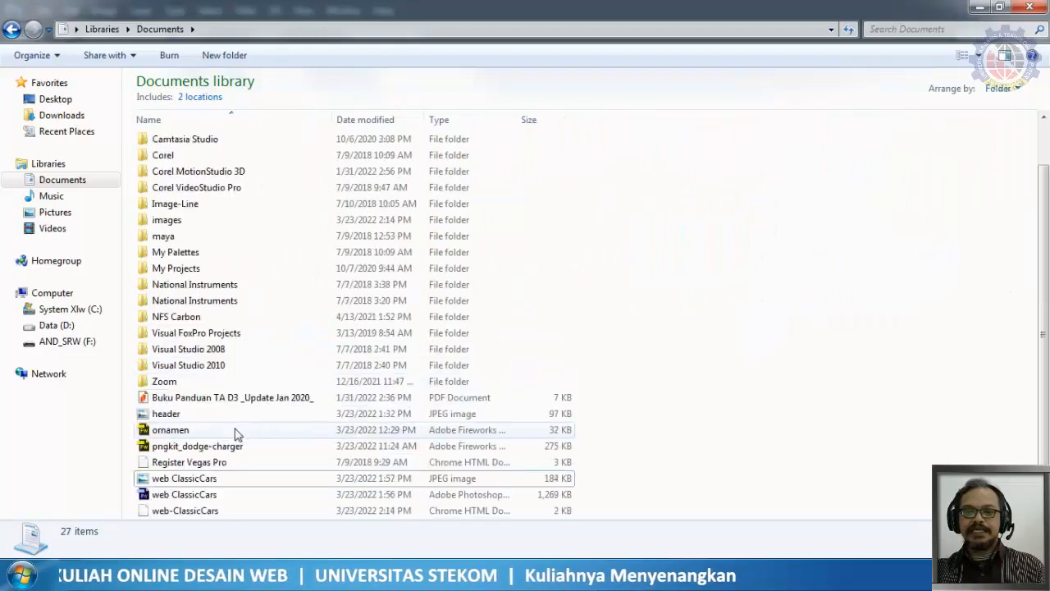
# Select the exported web-ClassicCars HTML file and widen the Type column to read the full file types
pyautogui.click(176, 514)
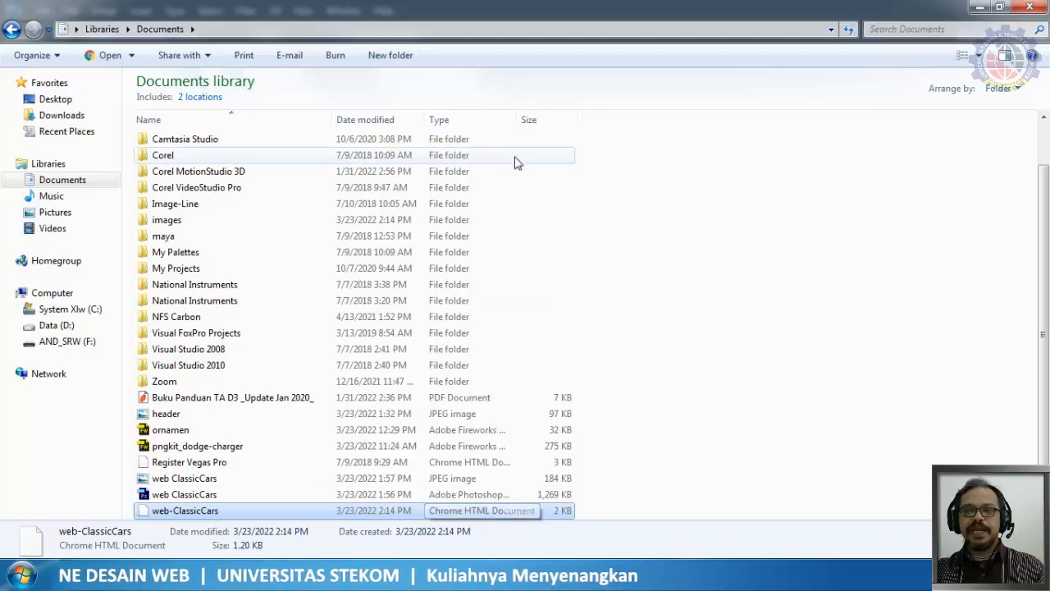
pyautogui.moveTo(518, 119); pyautogui.dragTo(600, 121)
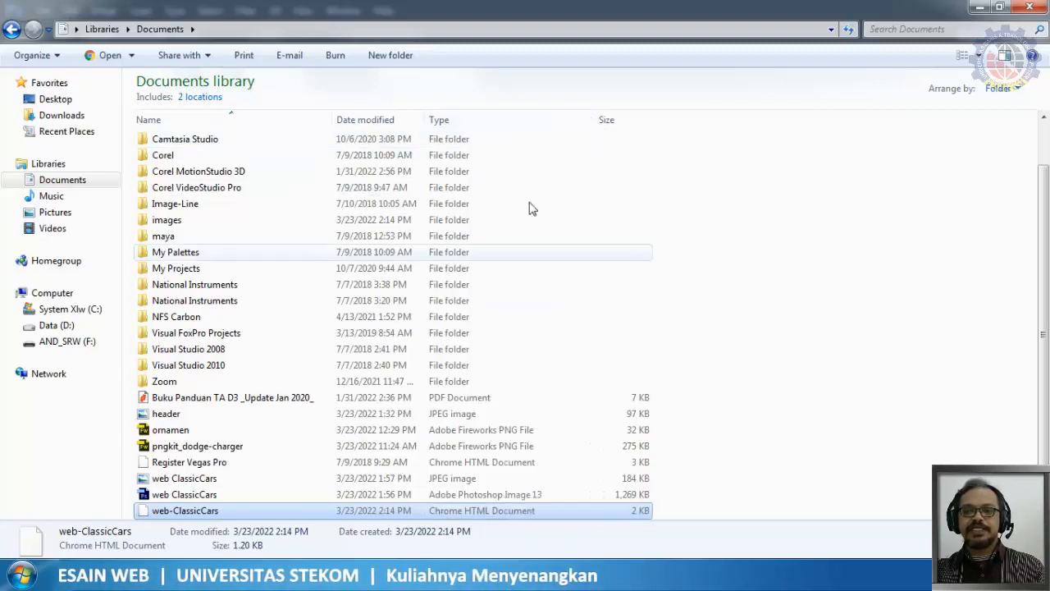
pyautogui.click(184, 512)
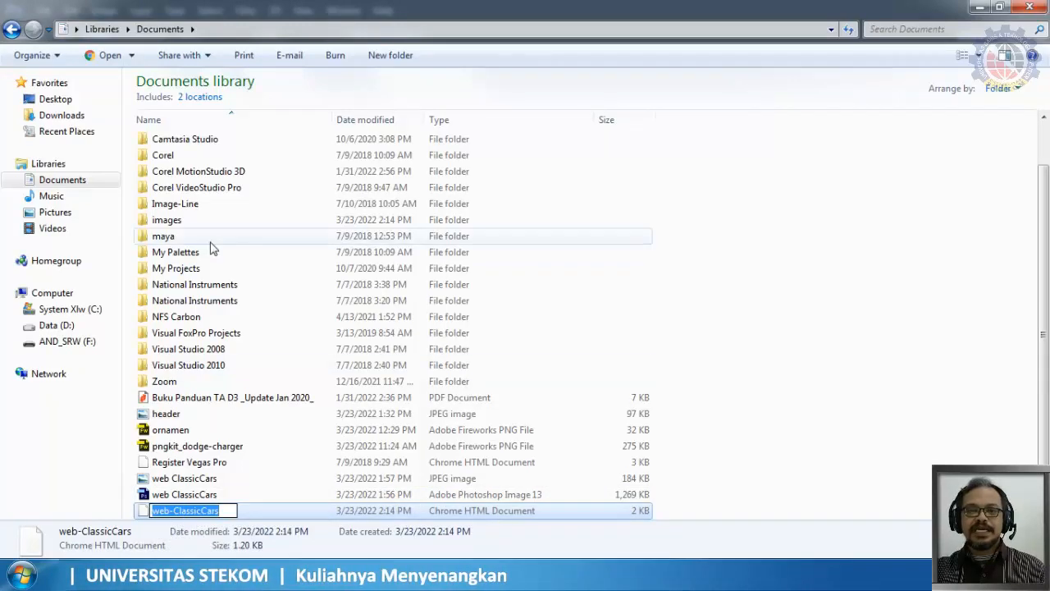
# Open the exported images folder and display its files as large icons
pyautogui.click(171, 222)
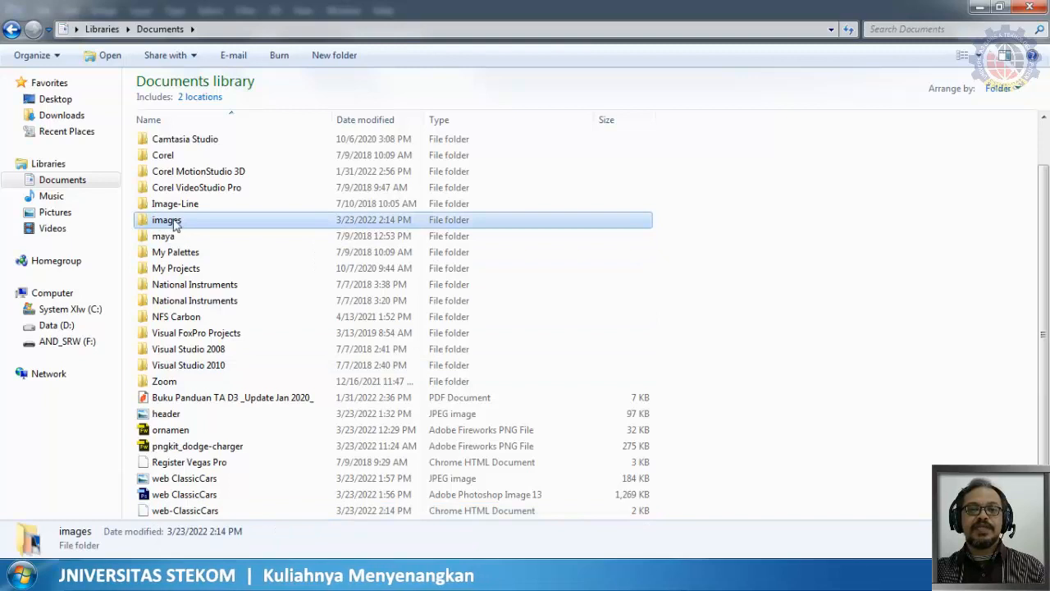
pyautogui.doubleClick(174, 221)
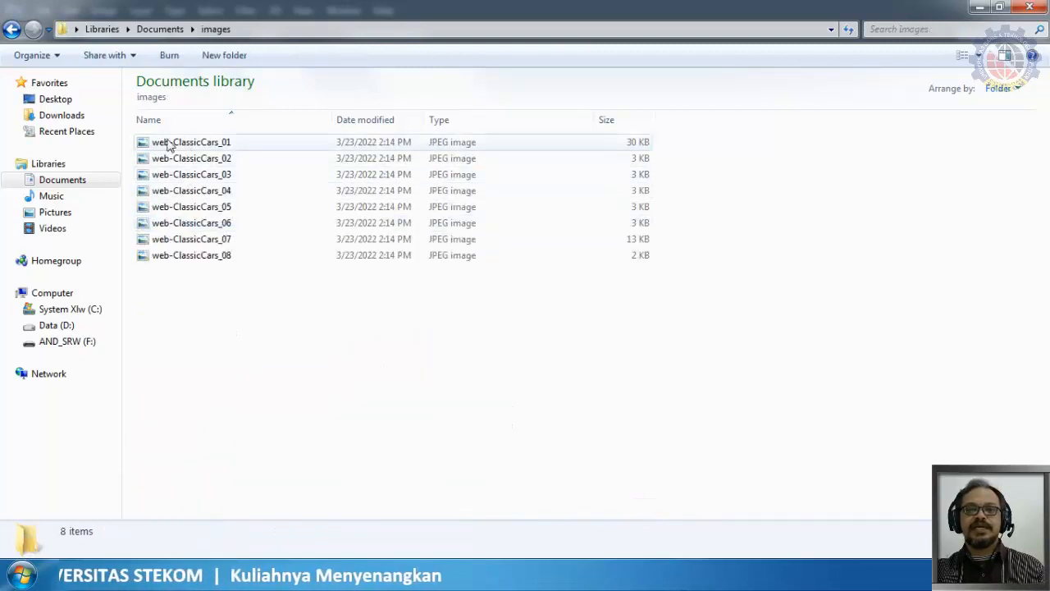
pyautogui.rightClick(219, 322)
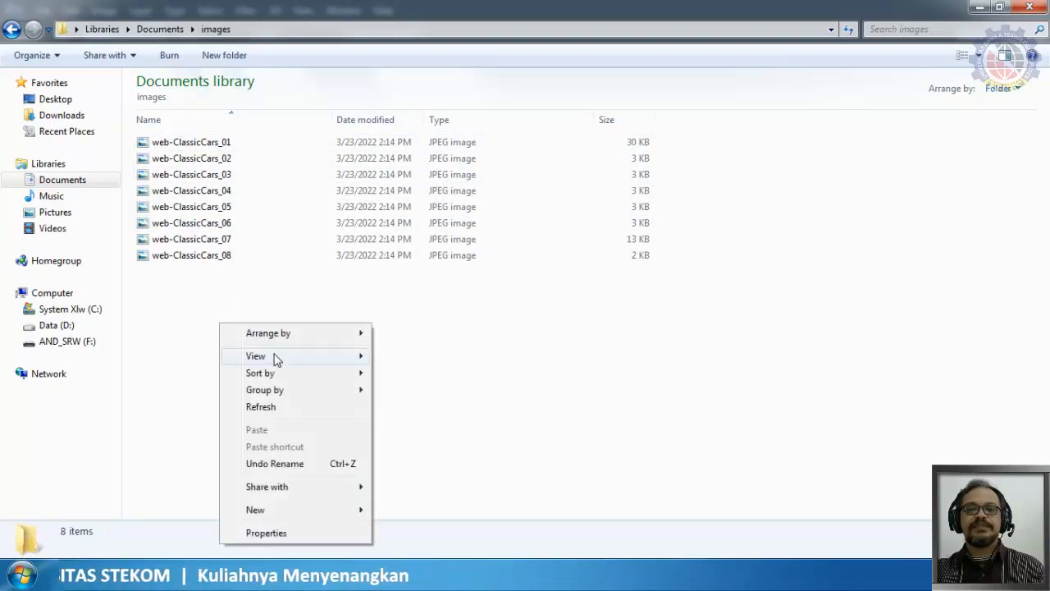
pyautogui.moveTo(275, 359)
pyautogui.click(435, 372)
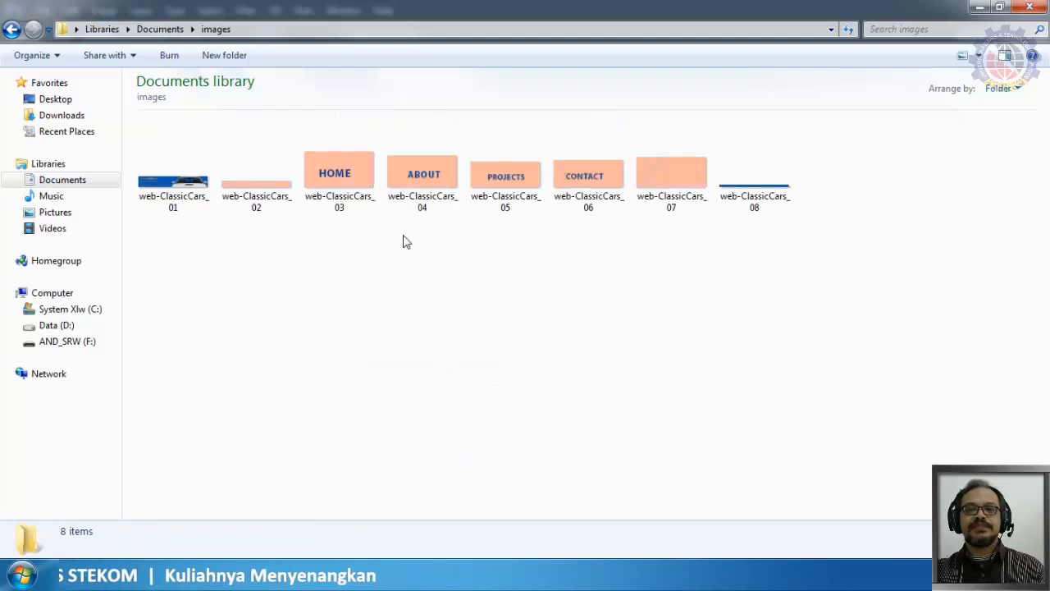
# Examine the exported slice images one by one, from web-ClassicCars_01 through web-ClassicCars_08
pyautogui.click(172, 188)
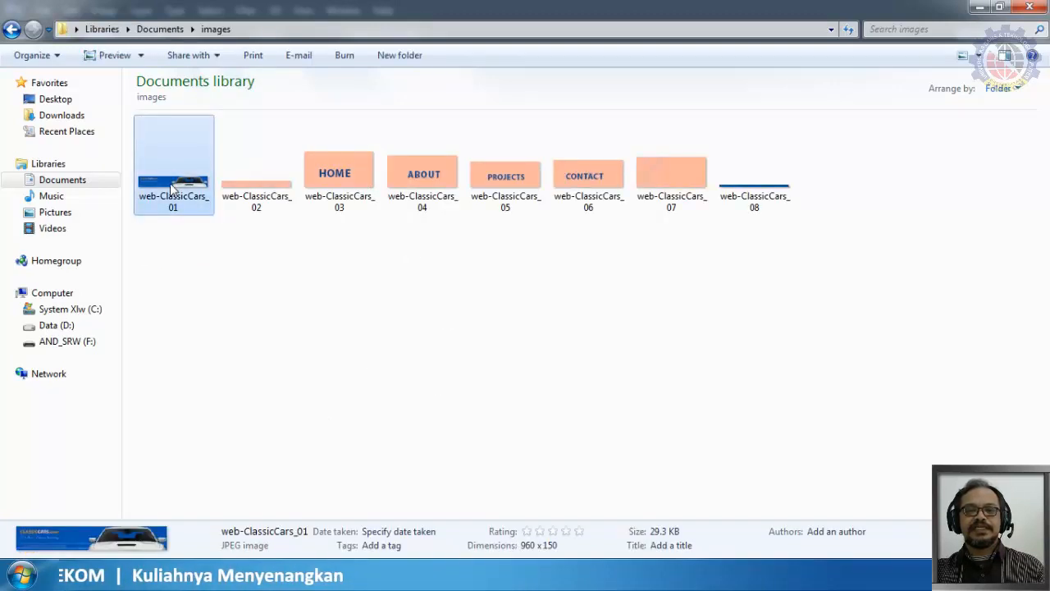
pyautogui.click(258, 184)
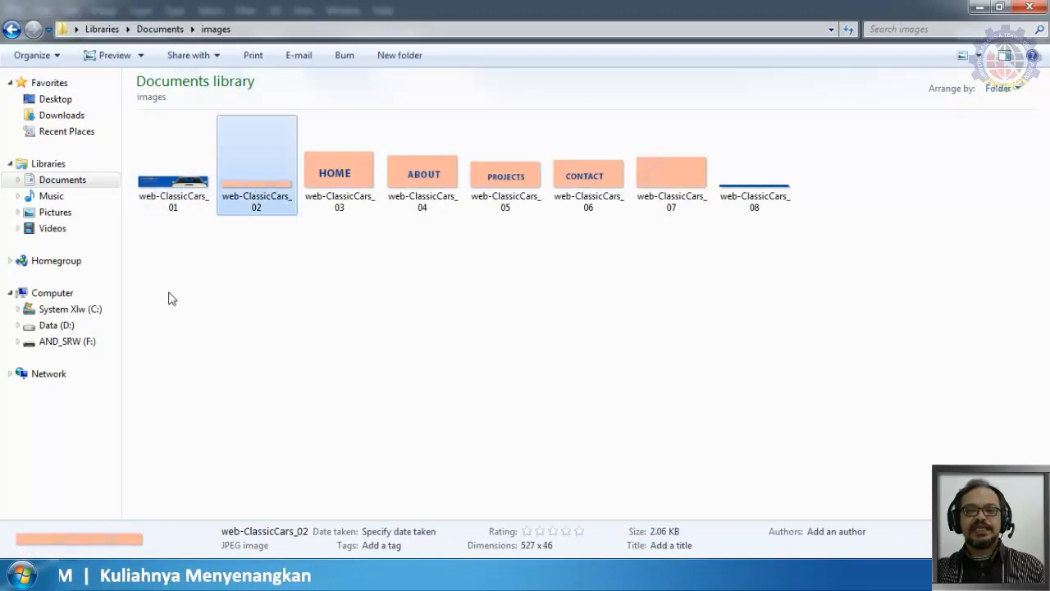
pyautogui.click(340, 184)
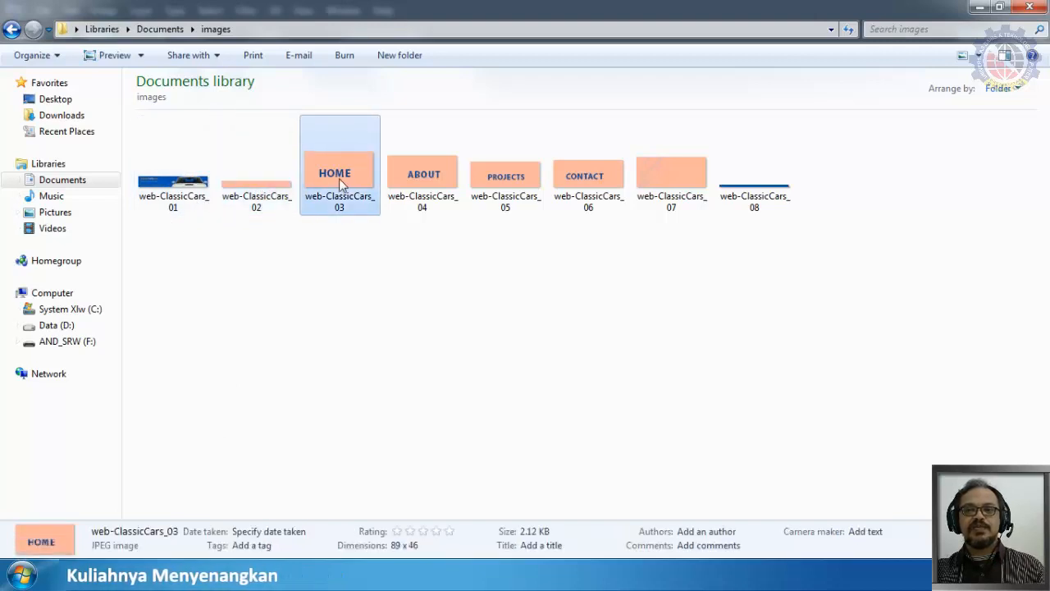
pyautogui.click(408, 182)
pyautogui.click(502, 177)
pyautogui.click(604, 179)
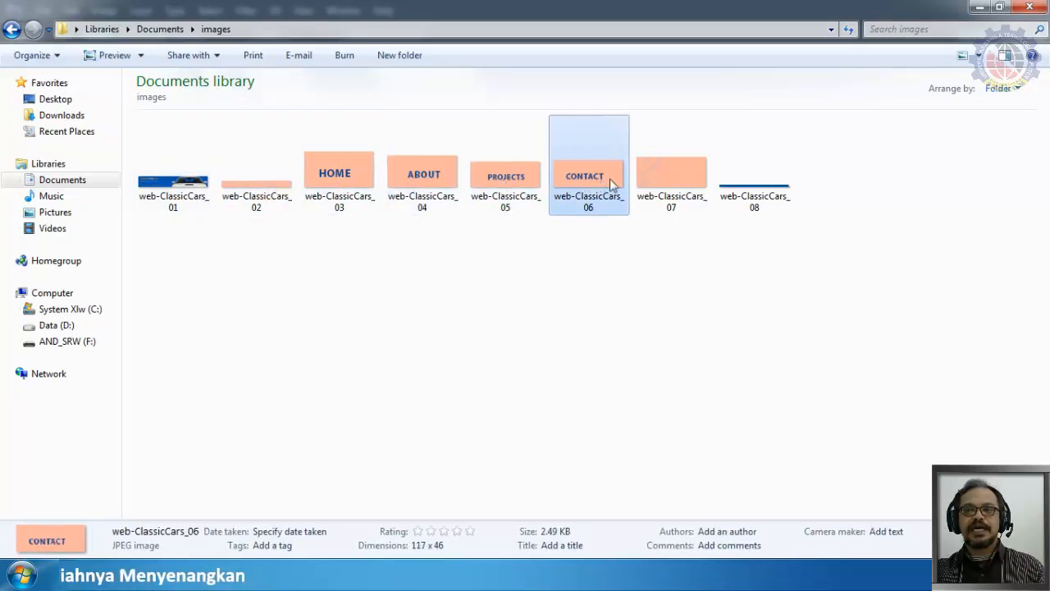
pyautogui.click(685, 185)
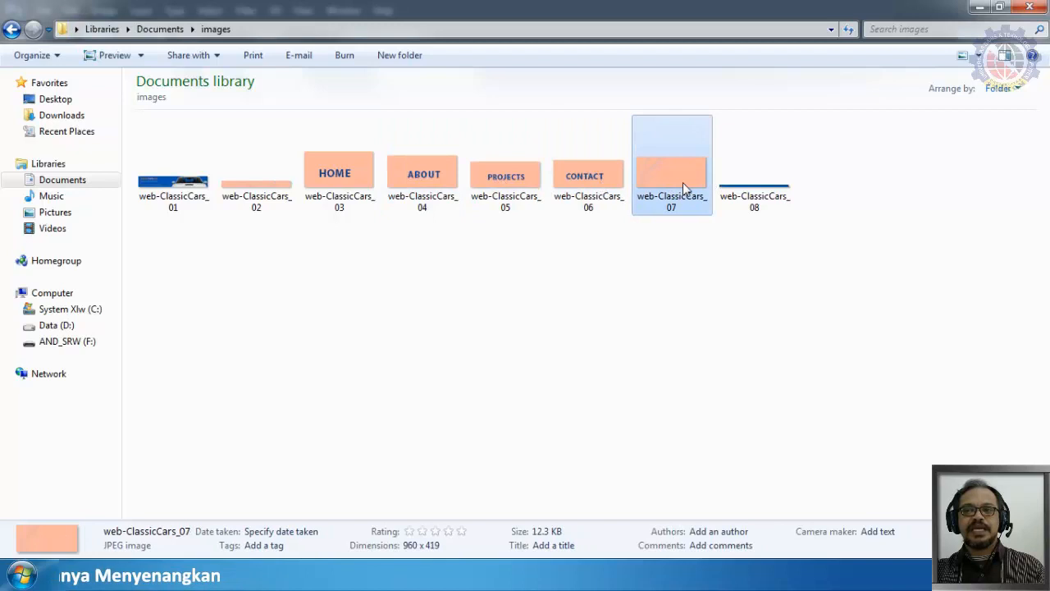
pyautogui.click(755, 205)
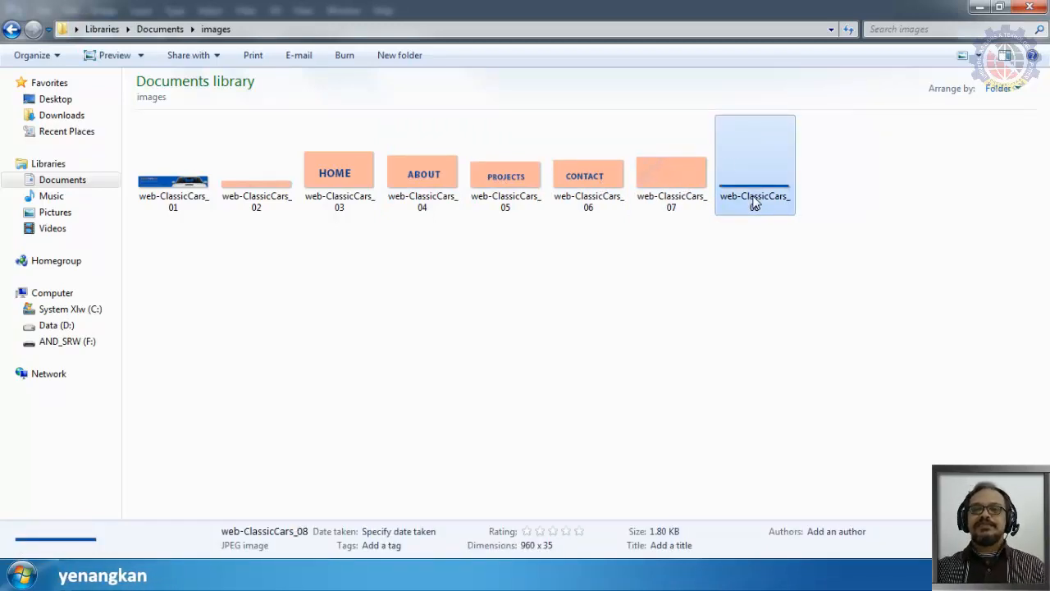
# Open the web-ClassicCars HTML file from the Documents library in Chrome, check the page and its file name, and close the browser
pyautogui.click(160, 29)
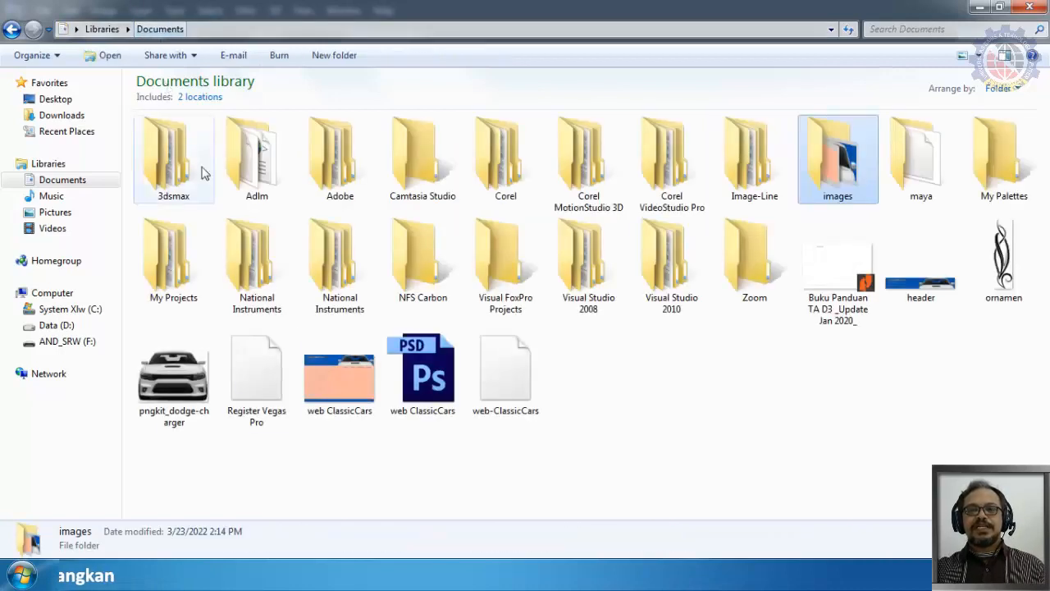
pyautogui.click(499, 369)
pyautogui.doubleClick(499, 363)
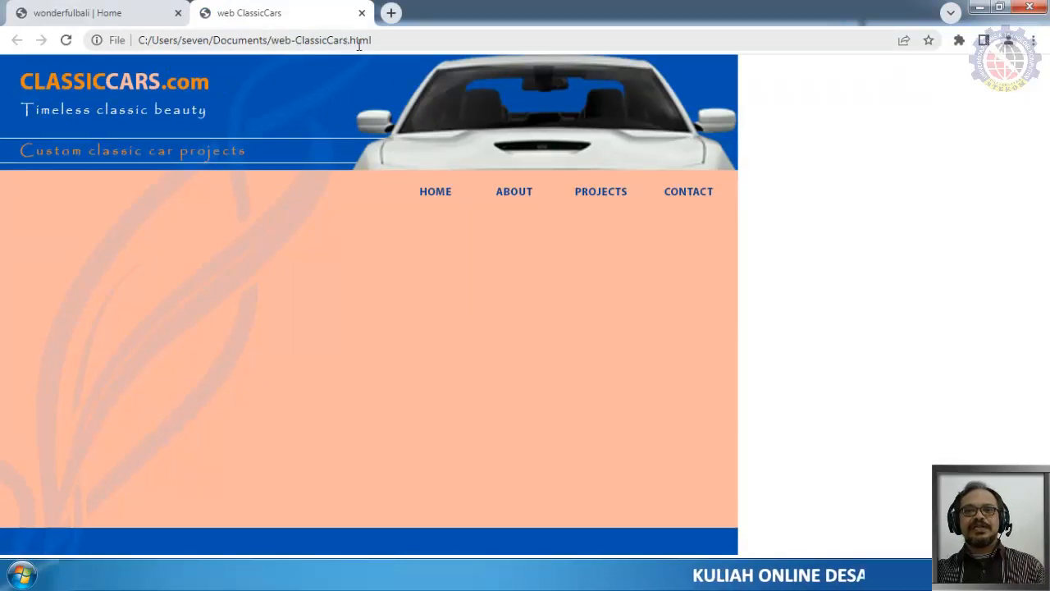
pyautogui.moveTo(382, 45); pyautogui.dragTo(269, 49)
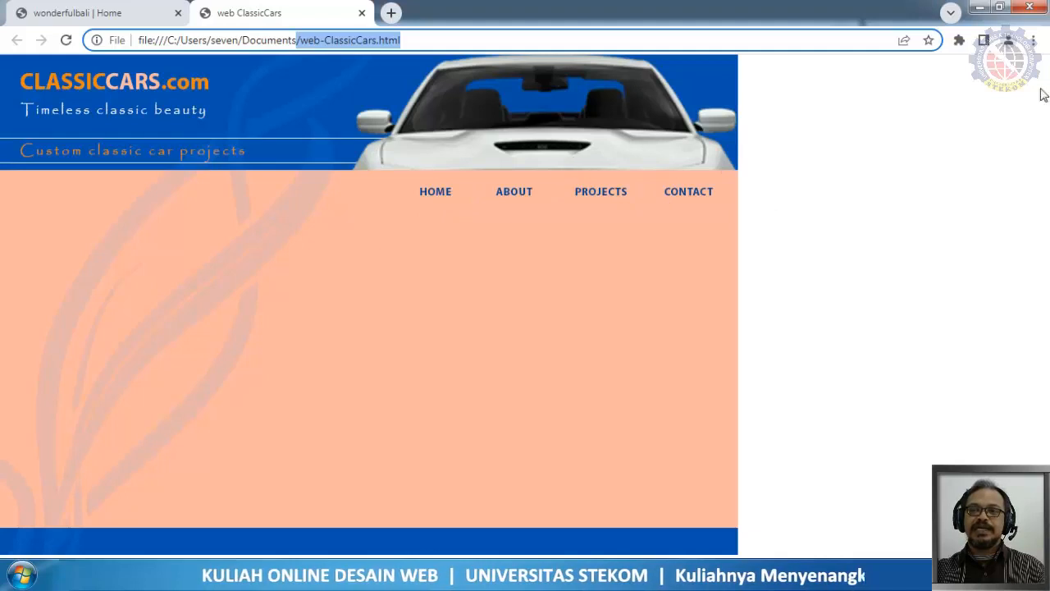
pyautogui.click(1042, 7)
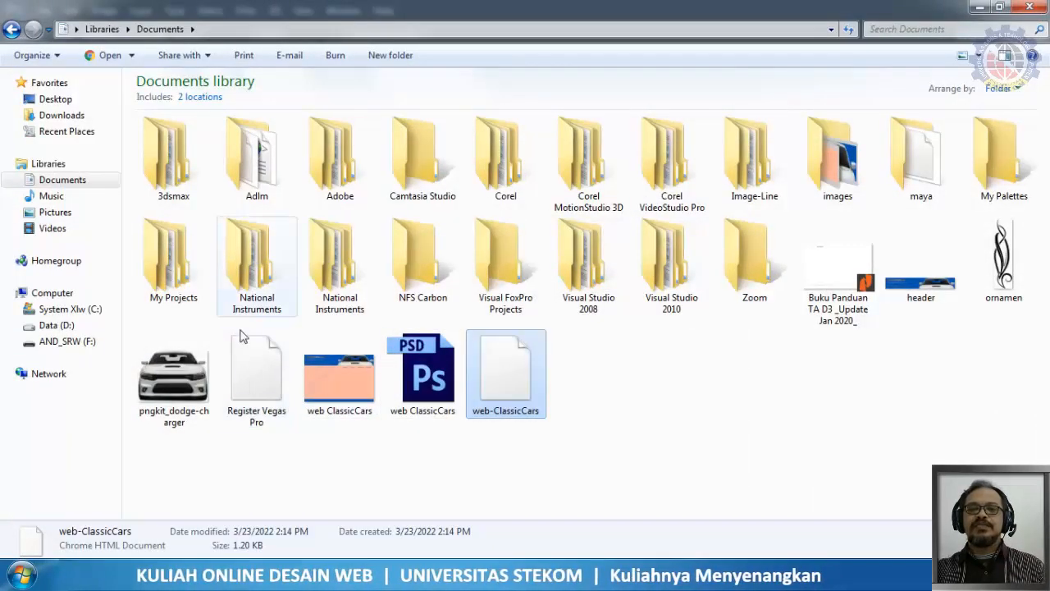
# Open the web-ClassicCars_03 image from the exported images folder in Adobe Photoshop CS6
pyautogui.doubleClick(838, 156)
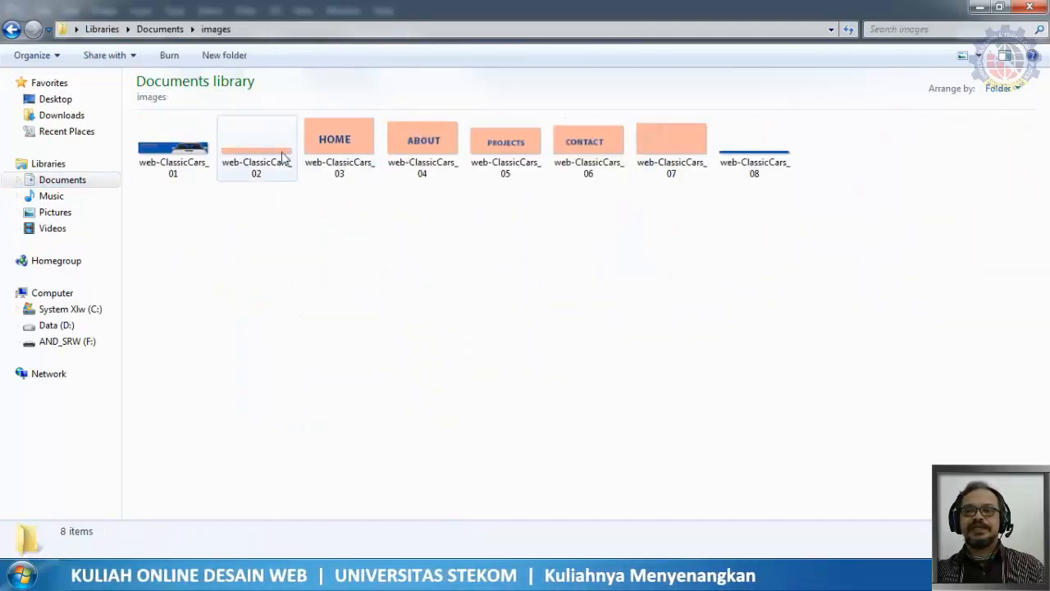
pyautogui.rightClick(327, 130)
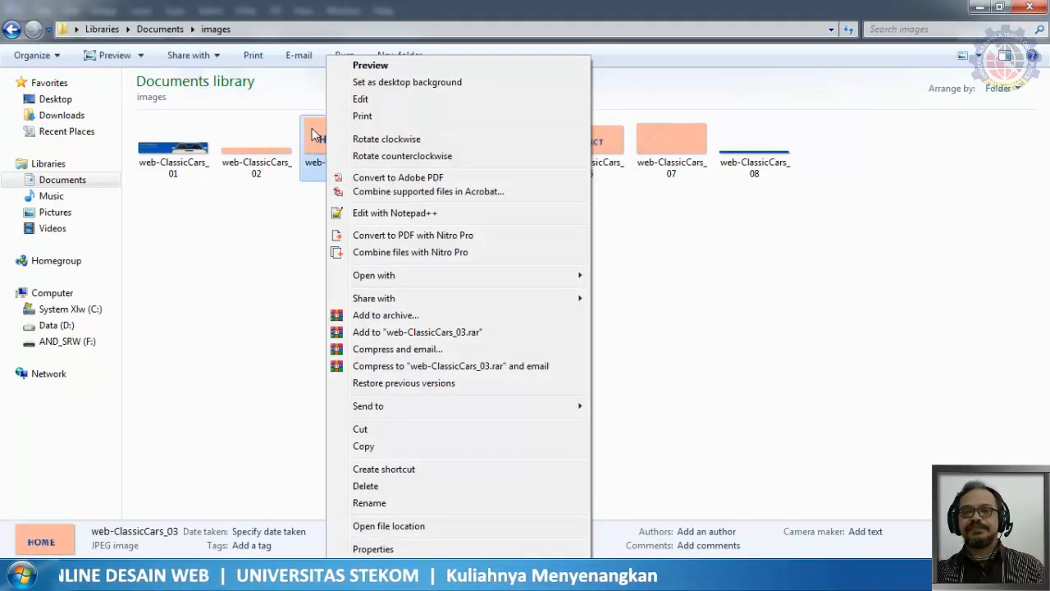
pyautogui.rightClick(310, 131)
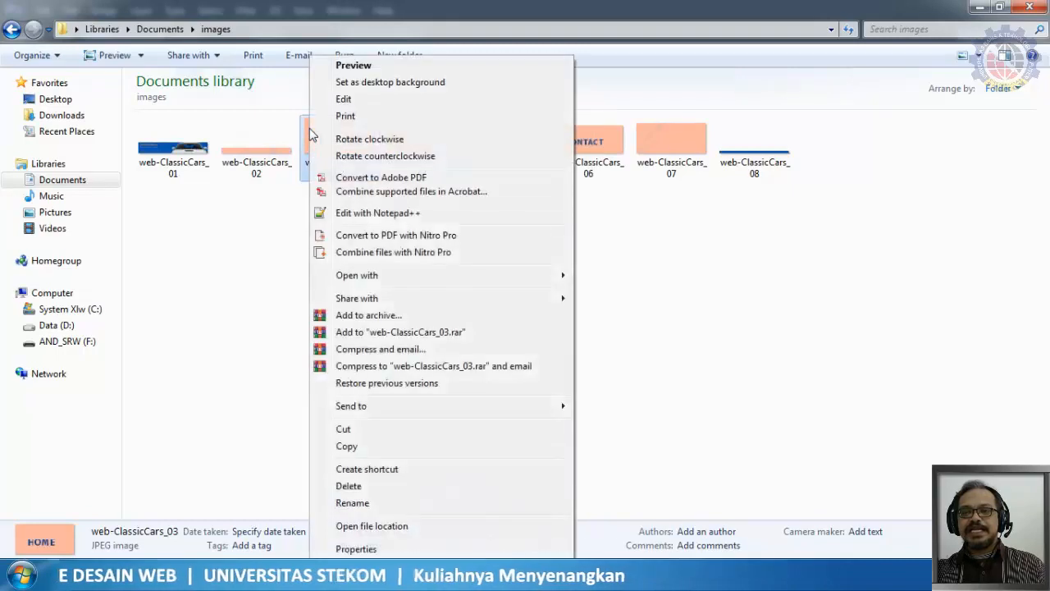
pyautogui.moveTo(381, 277)
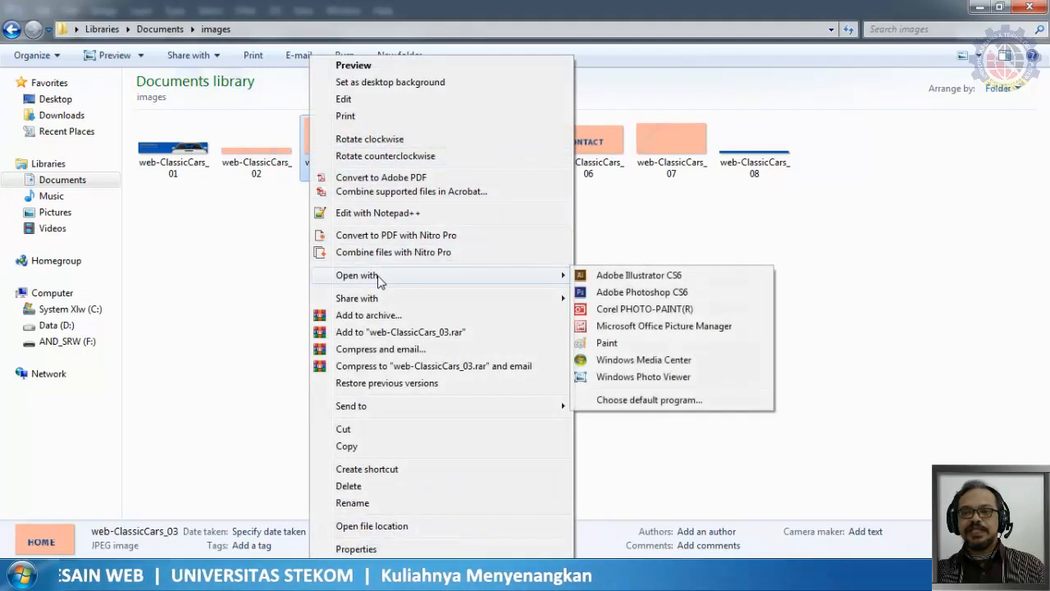
pyautogui.click(646, 294)
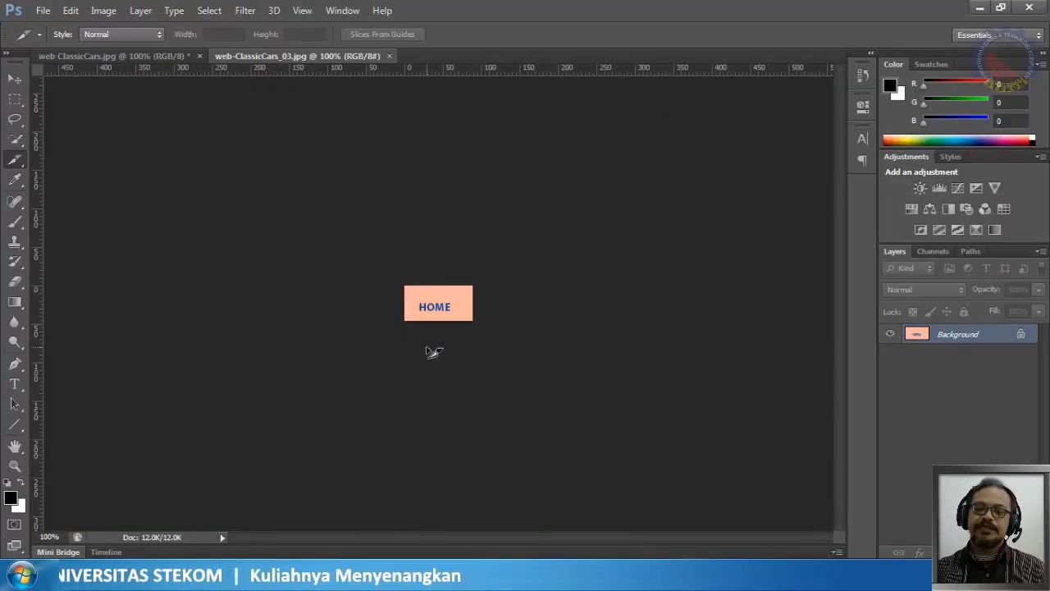
# Inspect the HOME button image at several magnifications between 100% and 600%
pyautogui.hotkey('ctrl', '+')
pyautogui.hotkey('ctrl', '+')
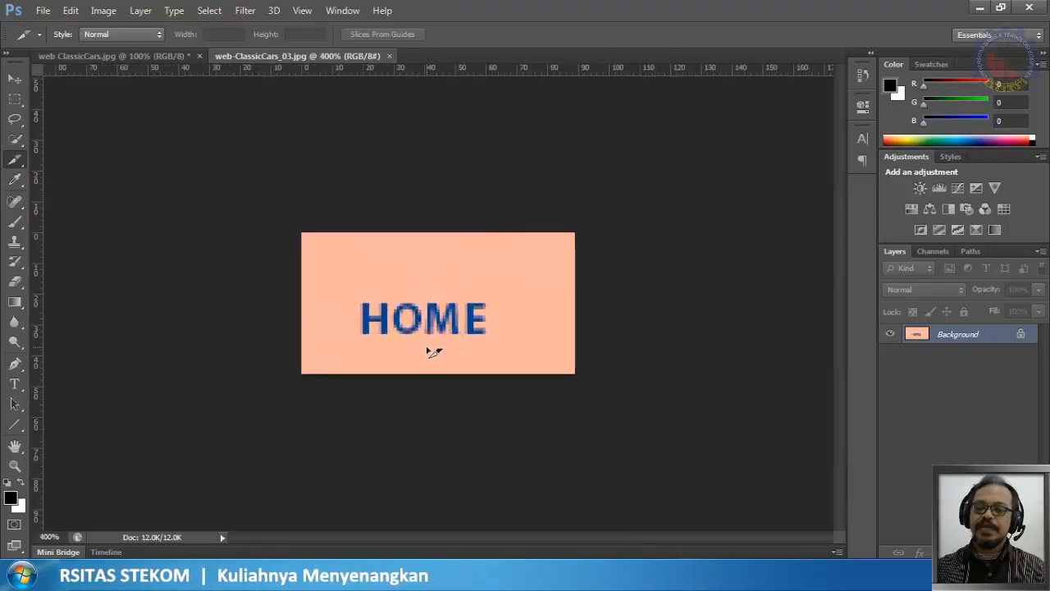
pyautogui.hotkey('ctrl', '-')
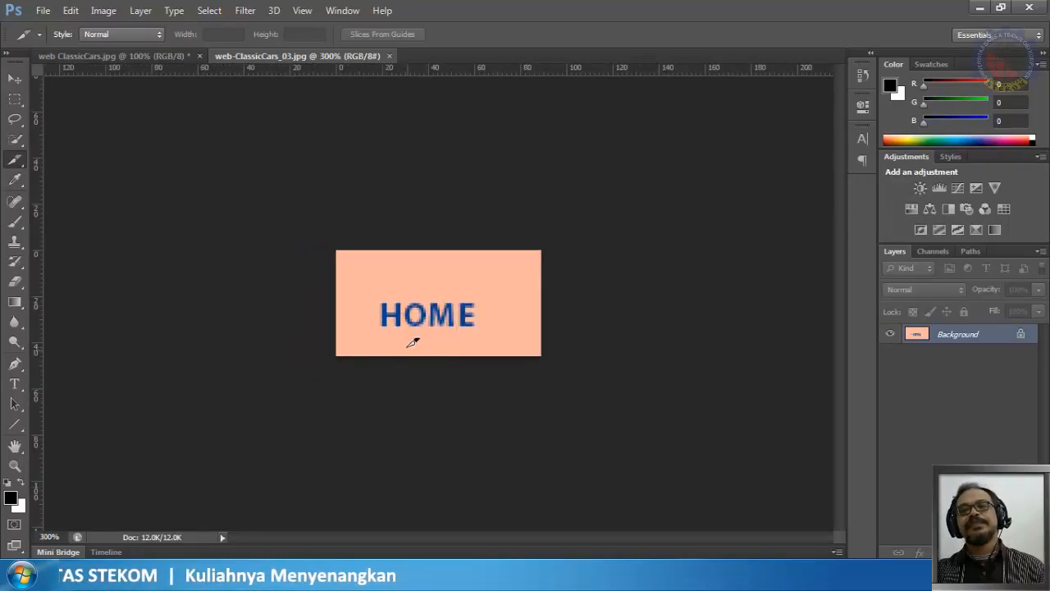
pyautogui.hotkey('ctrl', '+')
pyautogui.hotkey('ctrl', '+')
pyautogui.hotkey('ctrl', '+')
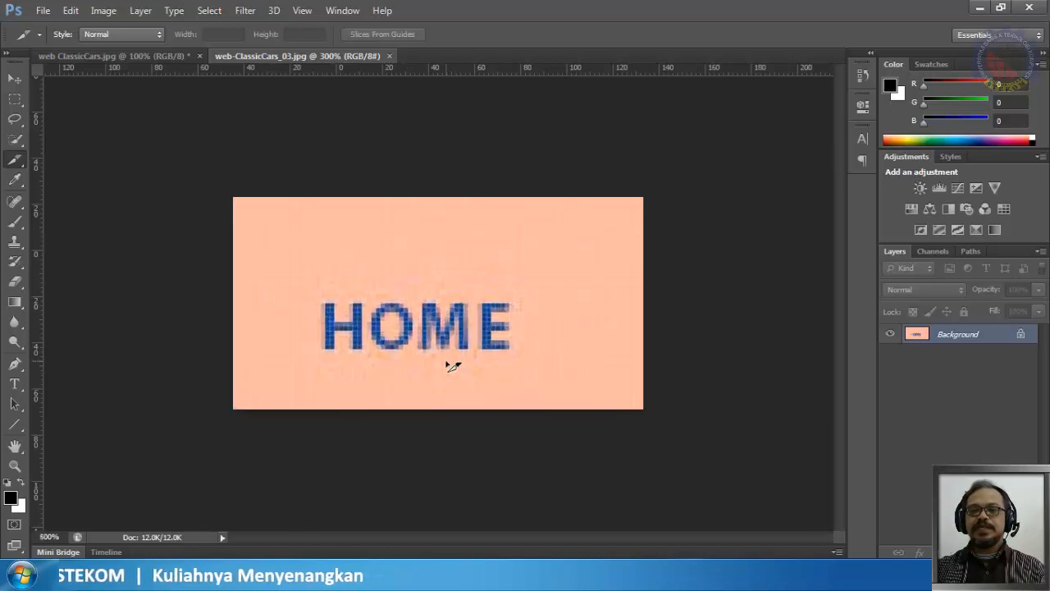
pyautogui.hotkey('ctrl', '-')
pyautogui.hotkey('ctrl', '-')
pyautogui.hotkey('ctrl', '-')
pyautogui.hotkey('ctrl', '-')
pyautogui.hotkey('ctrl', '-')
pyautogui.hotkey('ctrl', '-')
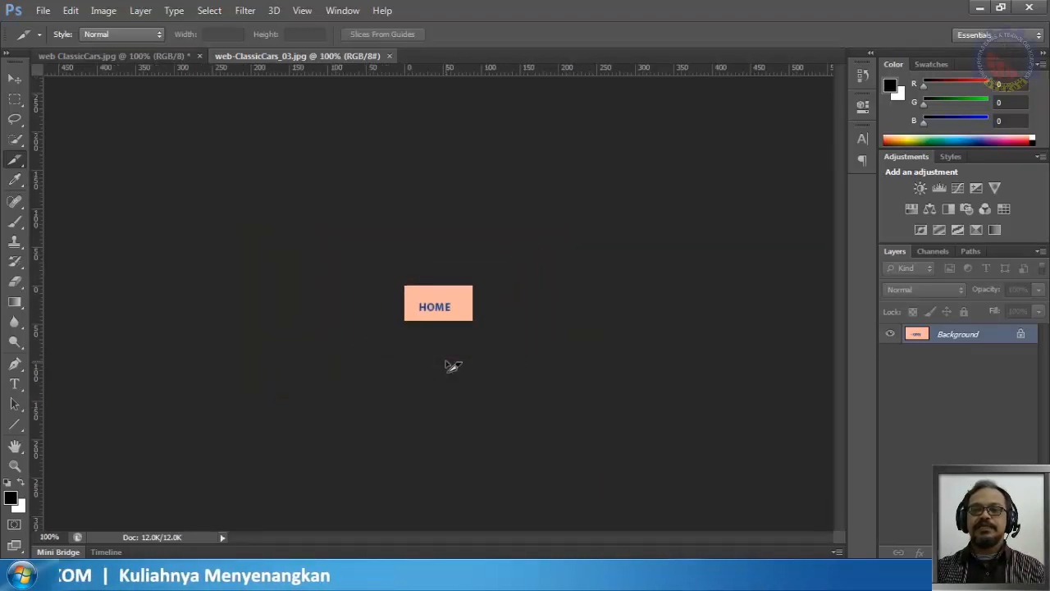
pyautogui.hotkey('ctrl', '+')
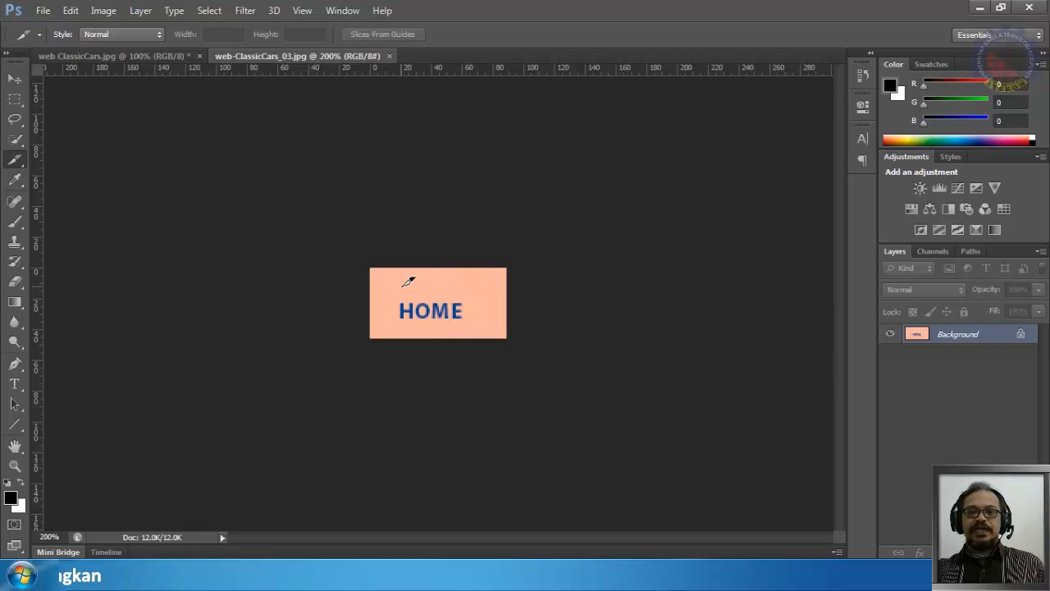
# Select the peach background around the HOME text with Color Range, sampling its colour and setting Fuzziness to 128
pyautogui.click(205, 13)
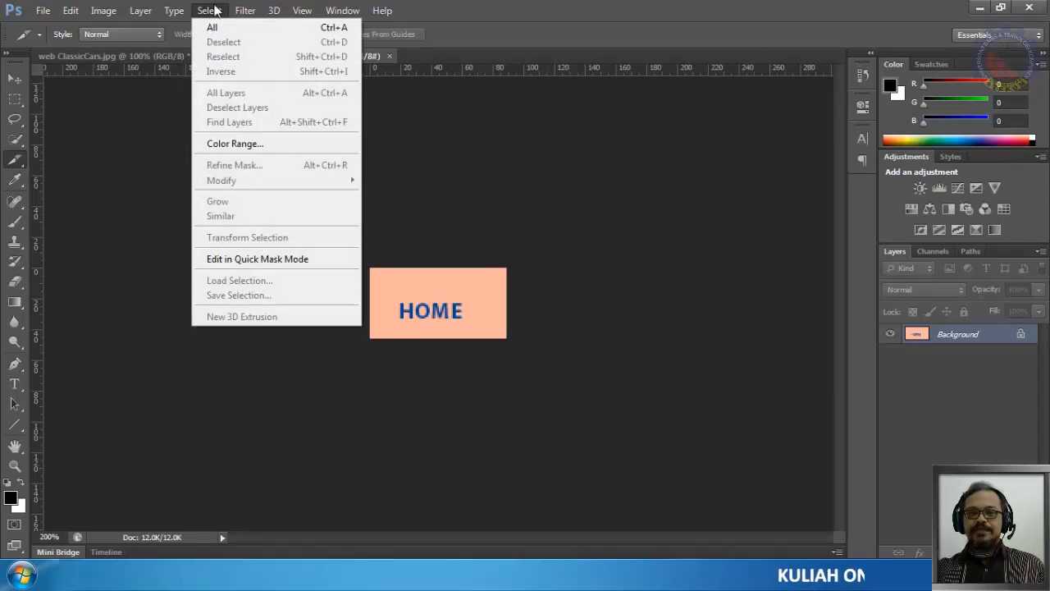
pyautogui.click(231, 146)
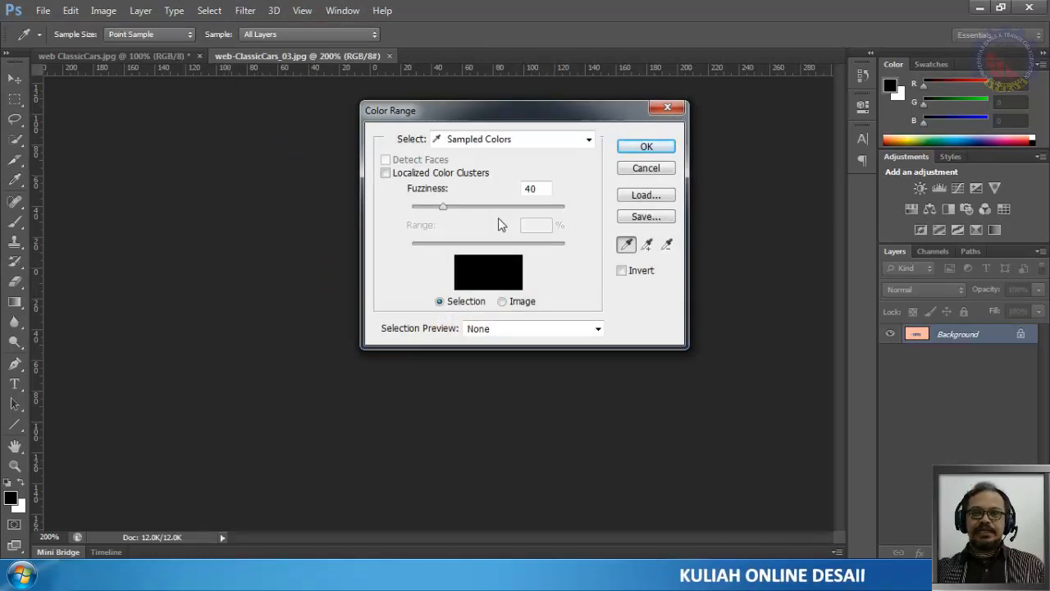
pyautogui.moveTo(437, 108); pyautogui.dragTo(598, 149)
pyautogui.click(420, 274)
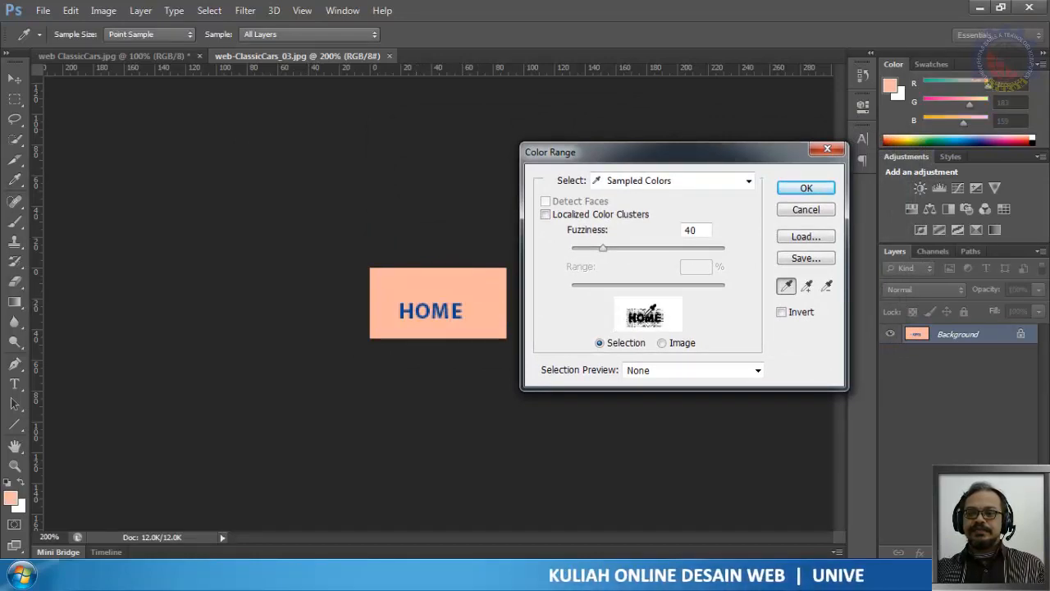
pyautogui.moveTo(633, 158); pyautogui.dragTo(513, 113)
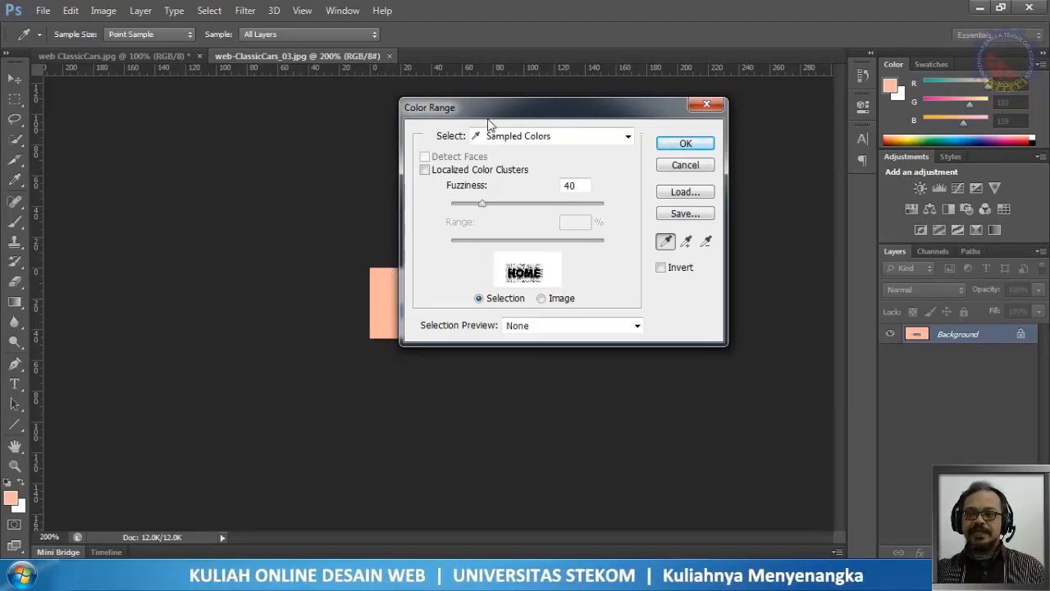
pyautogui.moveTo(481, 115); pyautogui.dragTo(549, 121)
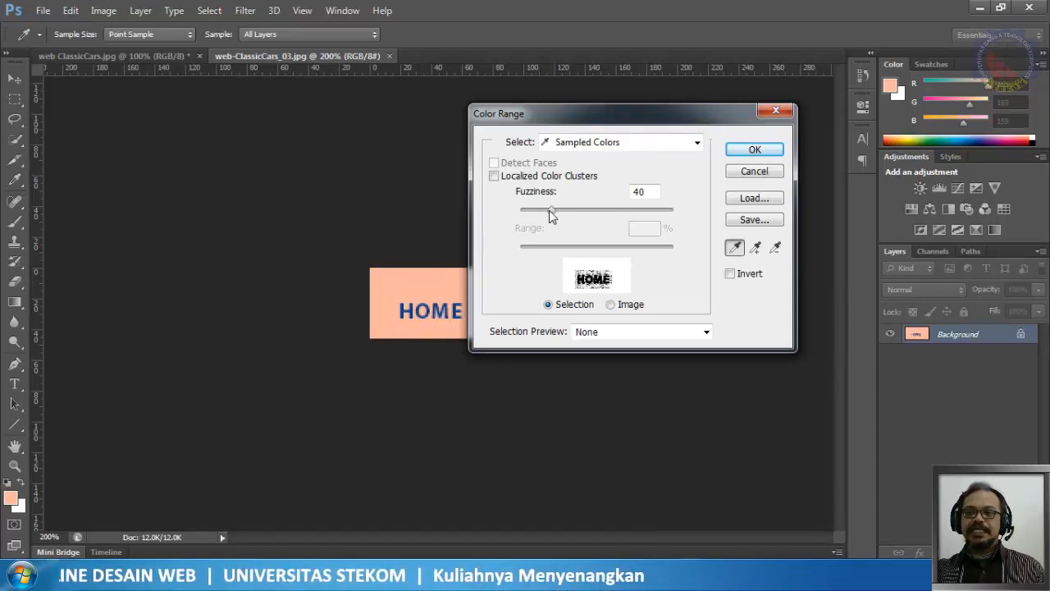
pyautogui.moveTo(553, 210); pyautogui.dragTo(616, 215)
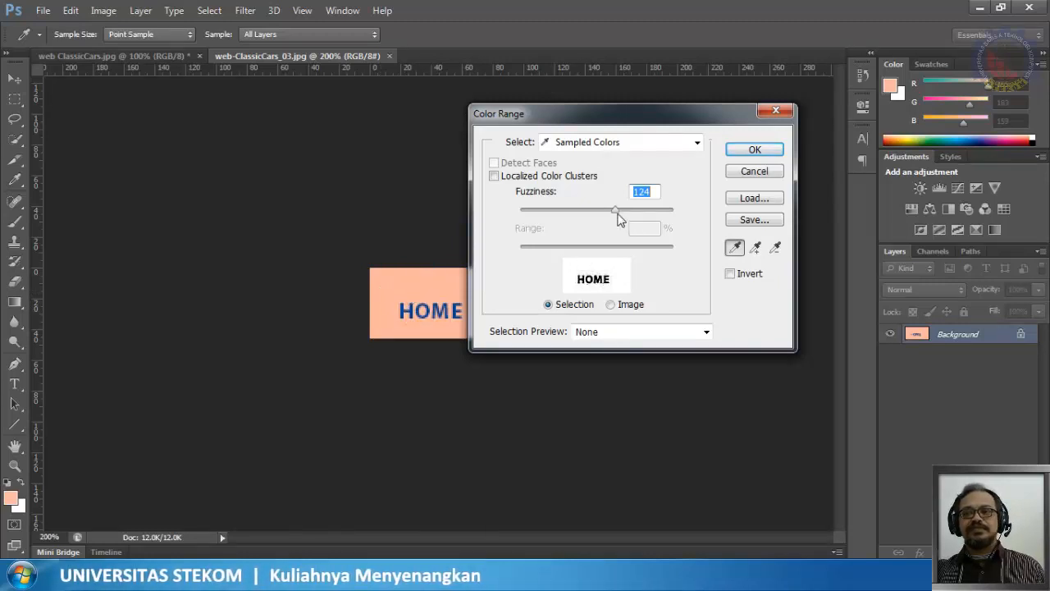
pyautogui.moveTo(617, 218); pyautogui.dragTo(620, 218)
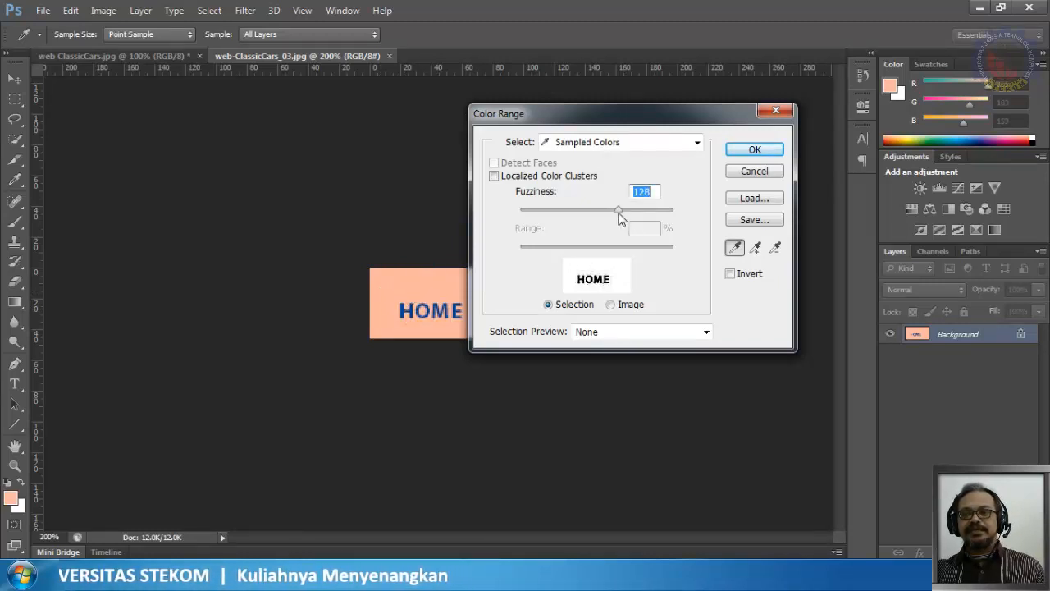
pyautogui.click(752, 150)
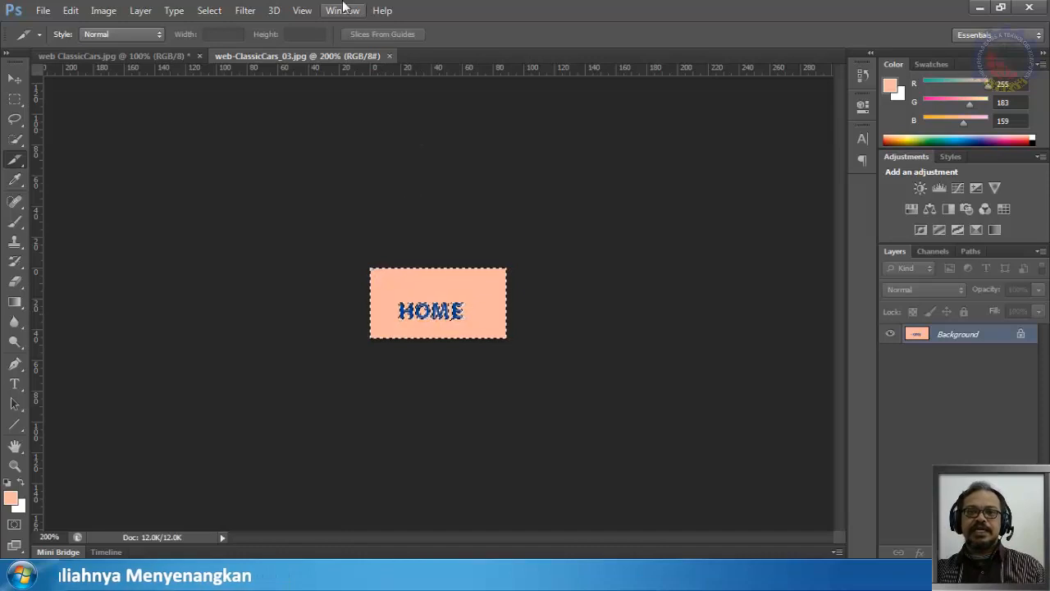
# Invert the selection to the HOME lettering and add a new layer above the background
pyautogui.click(219, 10)
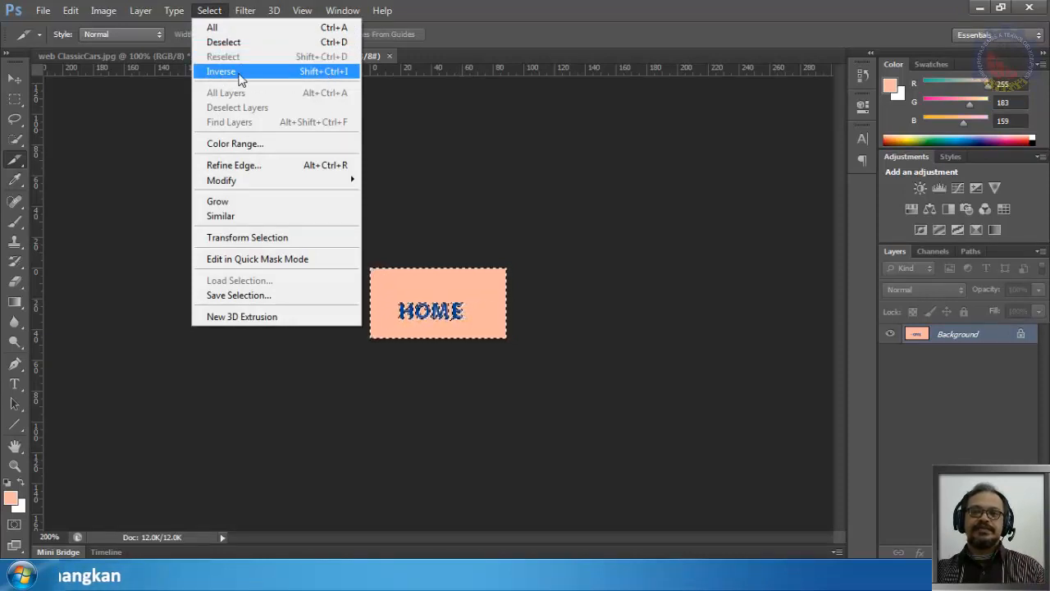
pyautogui.click(233, 74)
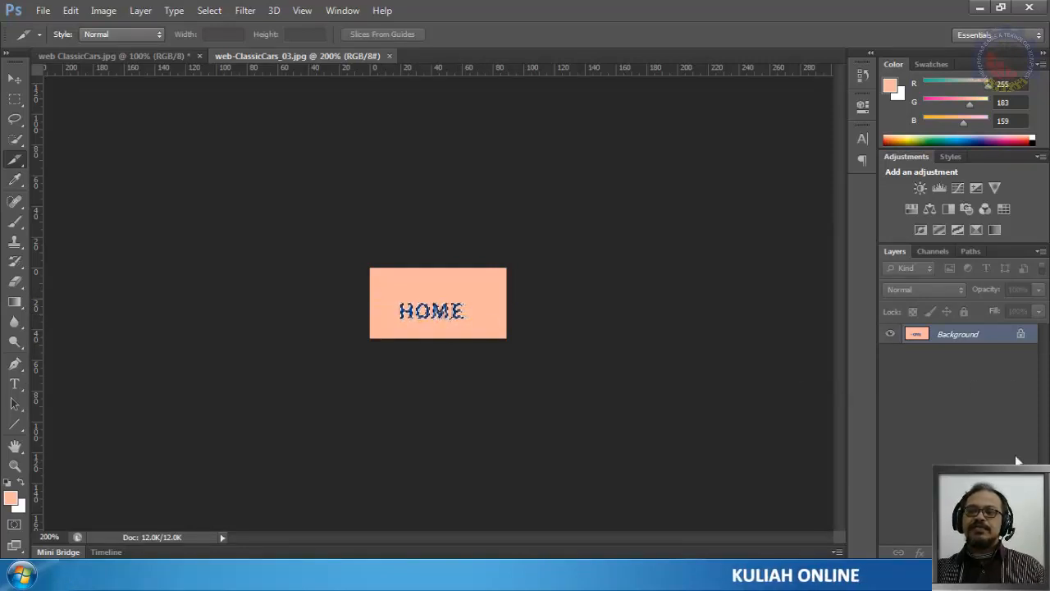
pyautogui.click(1006, 552)
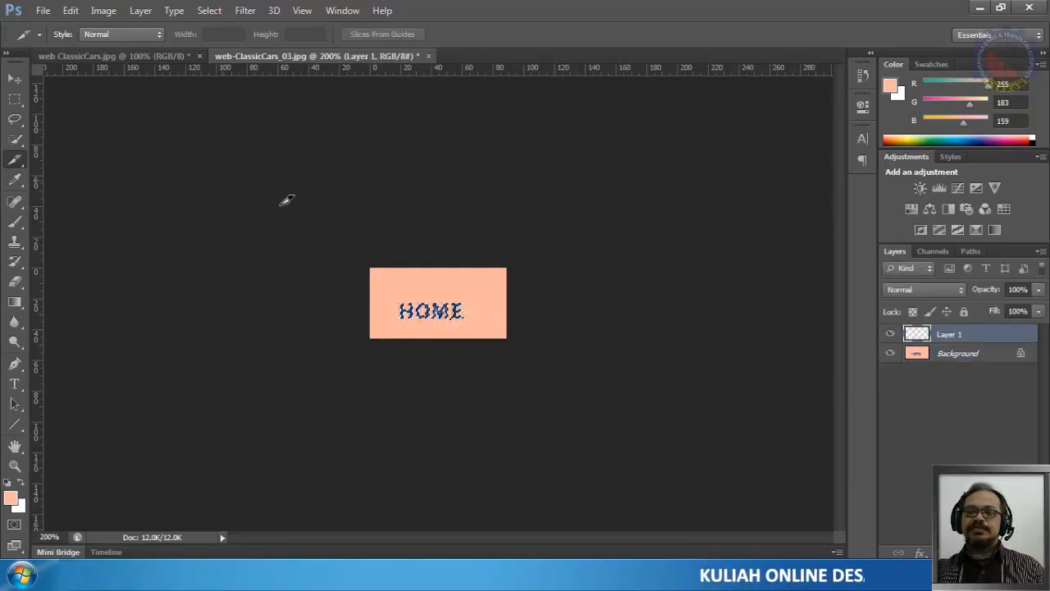
# Fill the selected HOME lettering on the new layer with the bright blue colour 0006ff, and deselect it
pyautogui.click(70, 10)
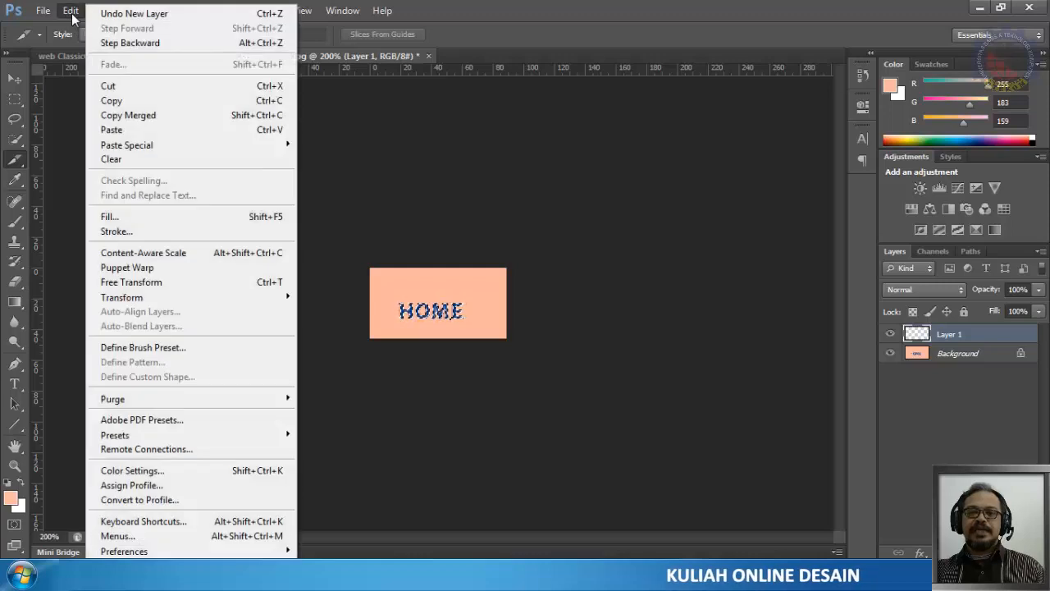
pyautogui.click(131, 217)
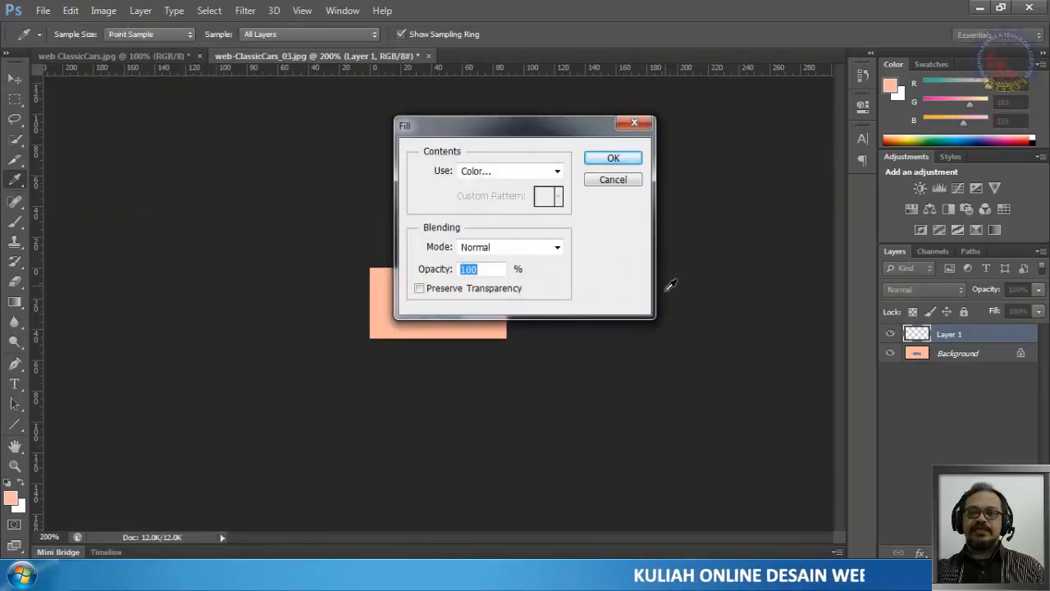
pyautogui.click(514, 172)
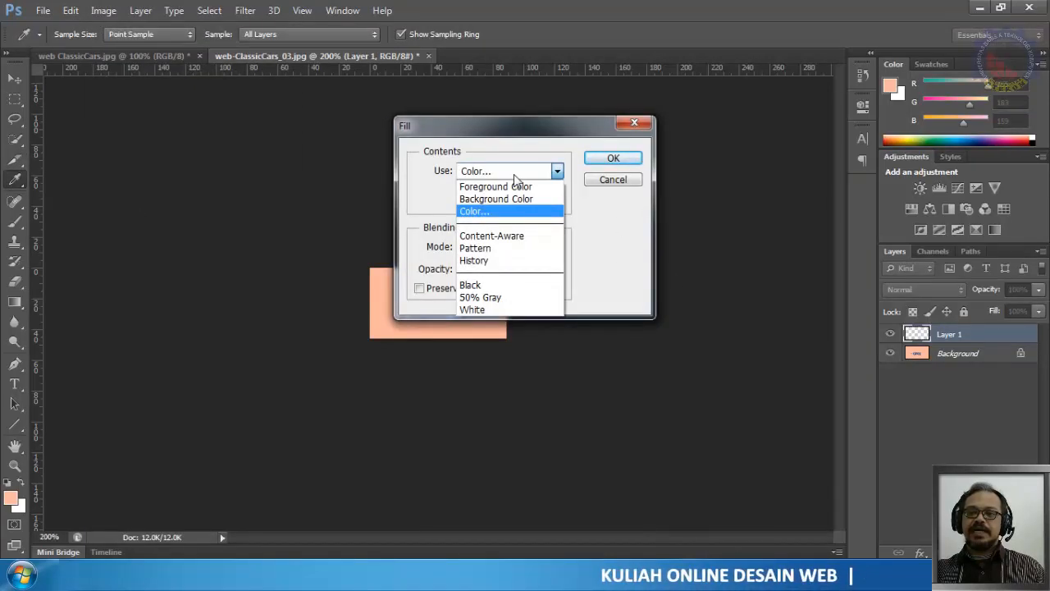
pyautogui.click(485, 211)
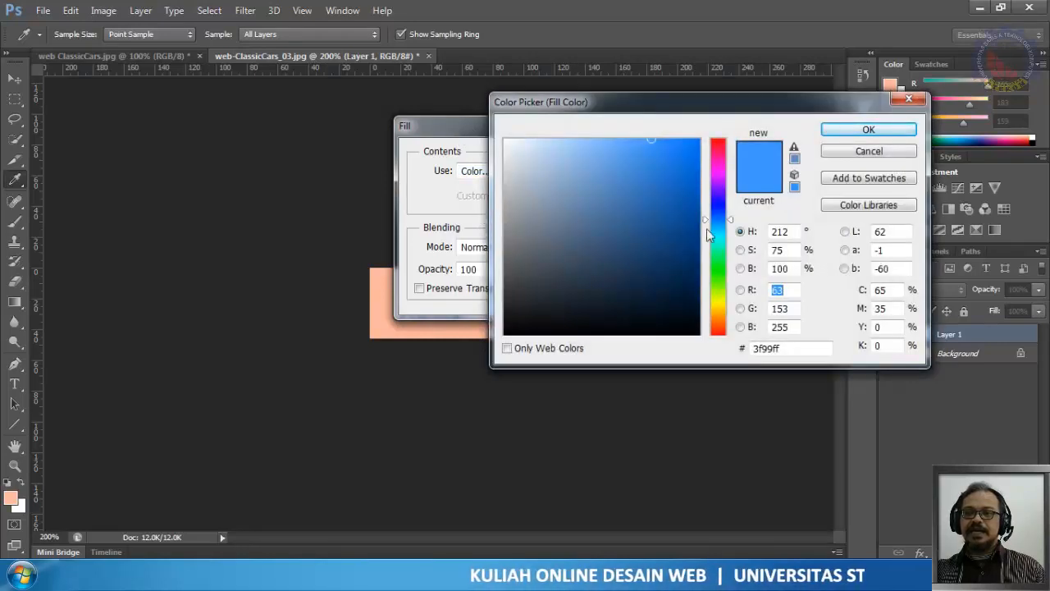
pyautogui.moveTo(689, 248); pyautogui.dragTo(710, 251)
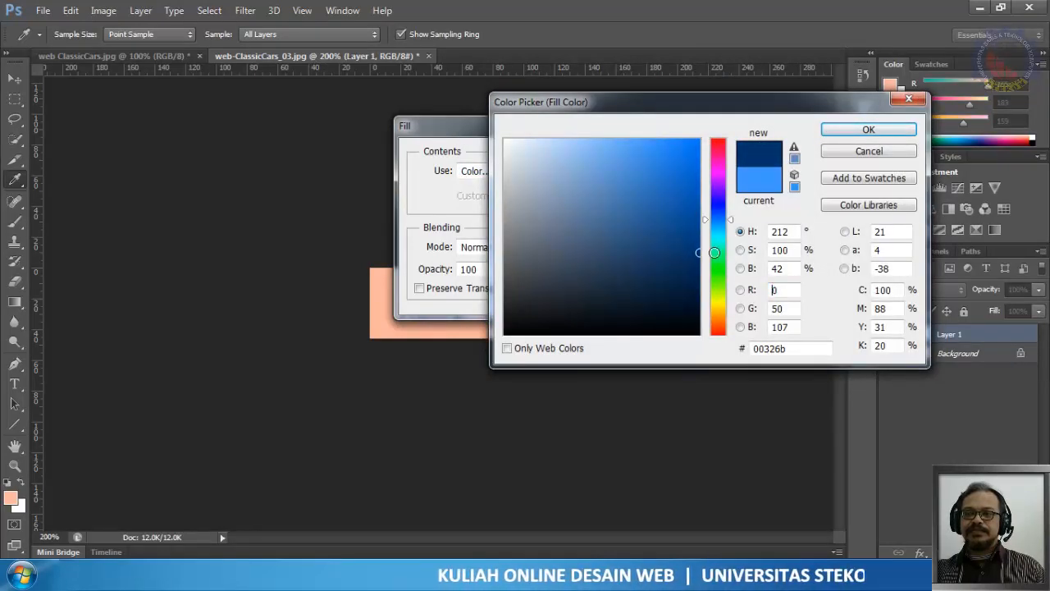
pyautogui.click(722, 206)
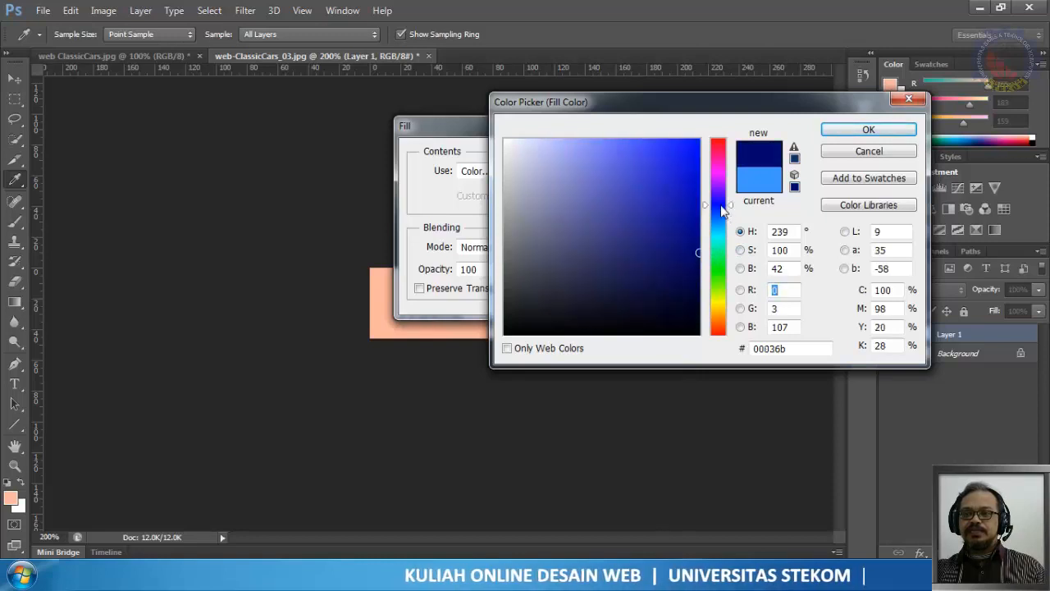
pyautogui.moveTo(702, 220); pyautogui.dragTo(722, 139)
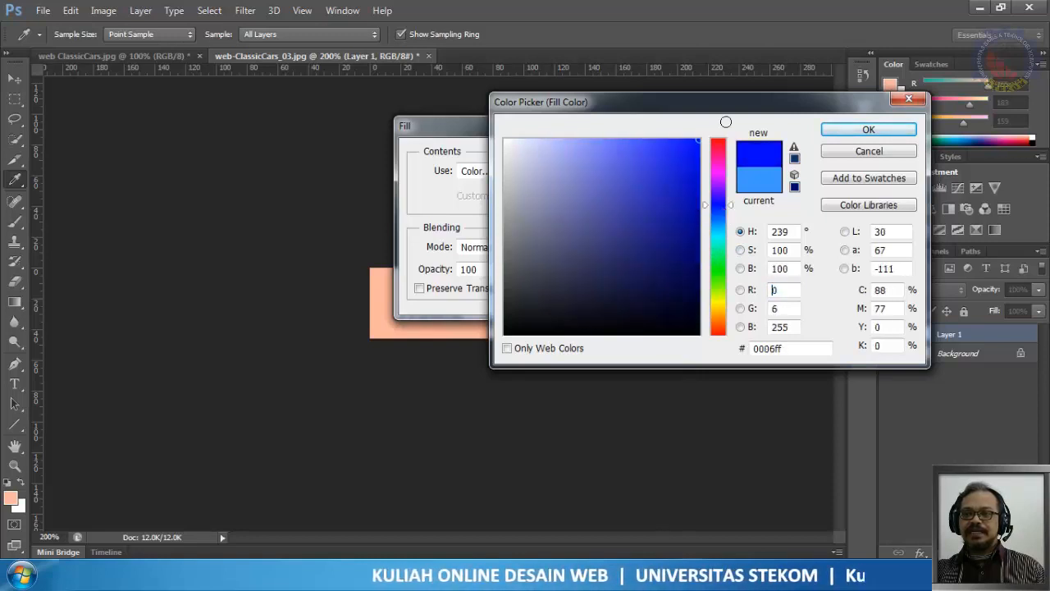
pyautogui.click(855, 130)
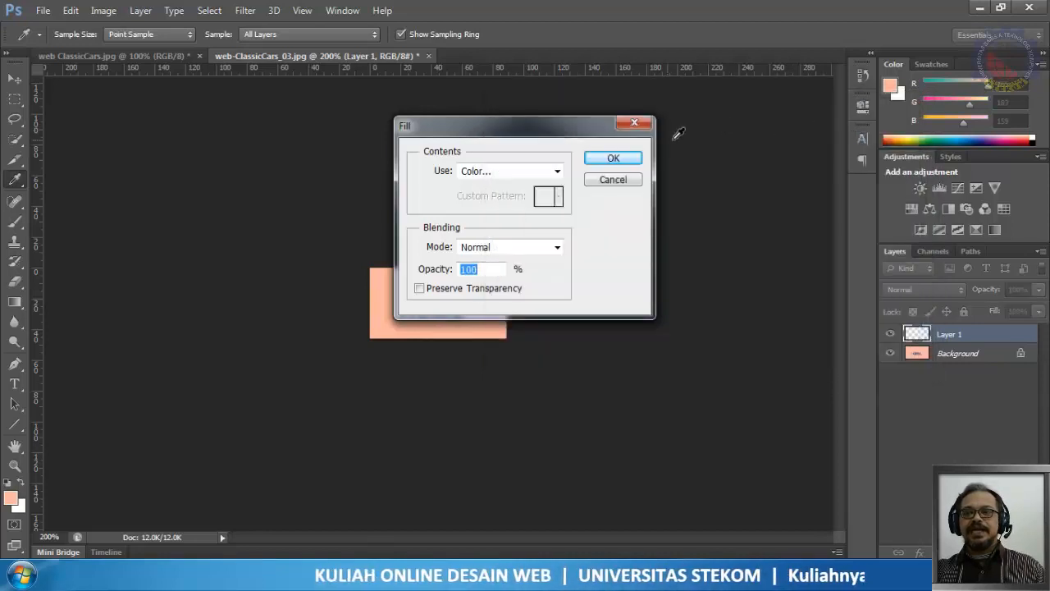
pyautogui.click(614, 158)
pyautogui.press('c')
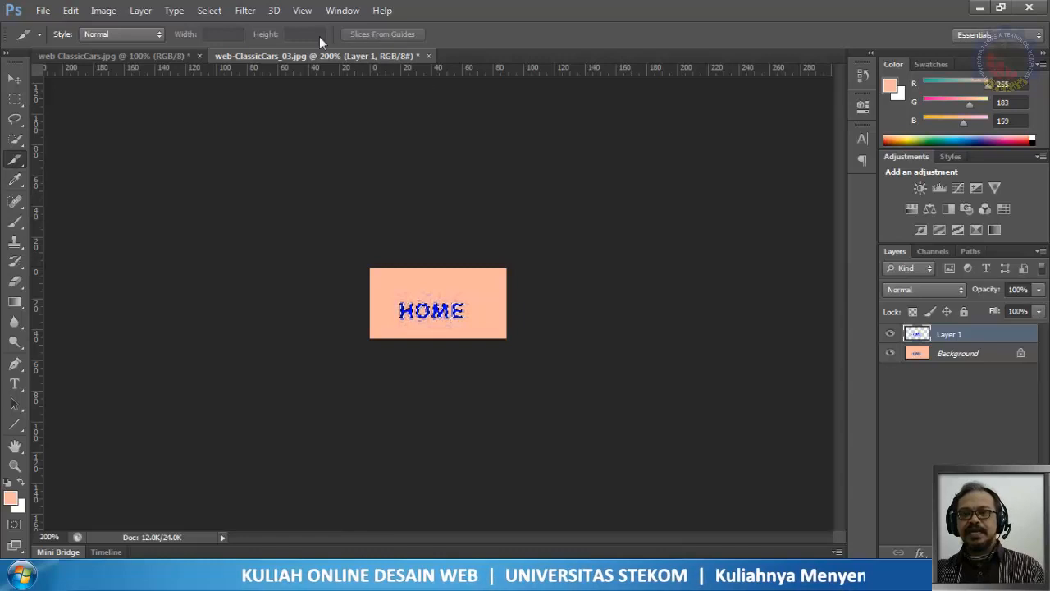
pyautogui.click(209, 11)
pyautogui.click(220, 43)
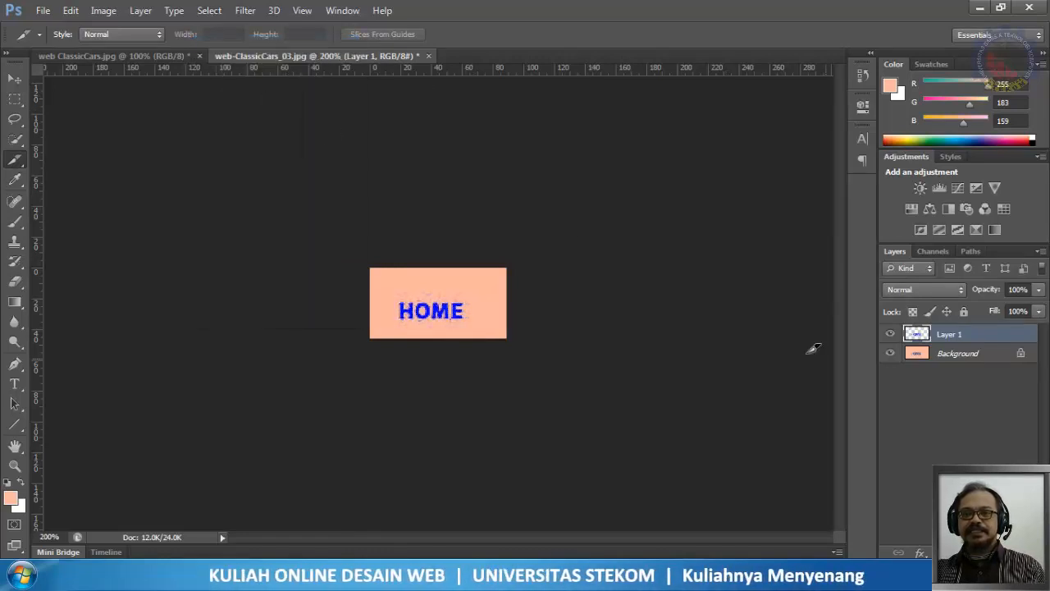
# Hide and show Layer 1 repeatedly to compare the bright blue HOME lettering with the original, leaving the layer shown
pyautogui.click(889, 334)
pyautogui.click(890, 335)
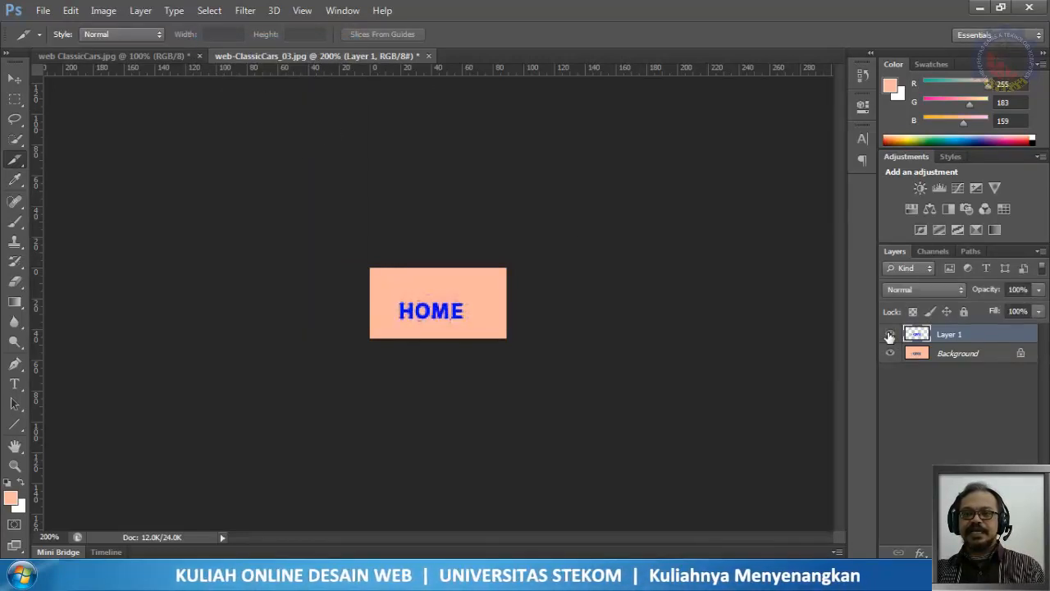
pyautogui.click(890, 335)
pyautogui.click(890, 335)
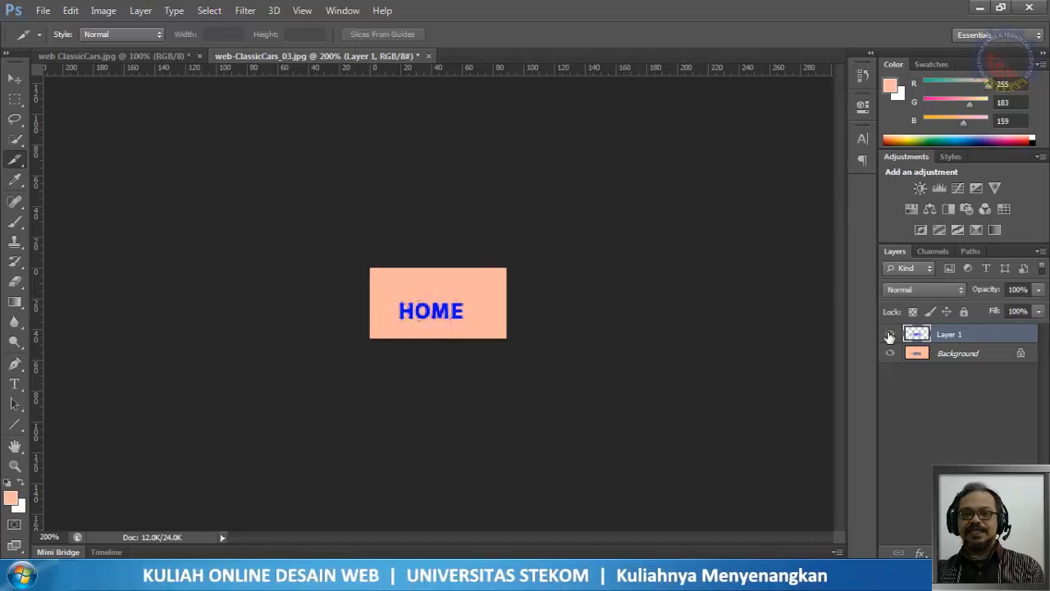
pyautogui.click(889, 335)
pyautogui.click(890, 335)
pyautogui.click(890, 335)
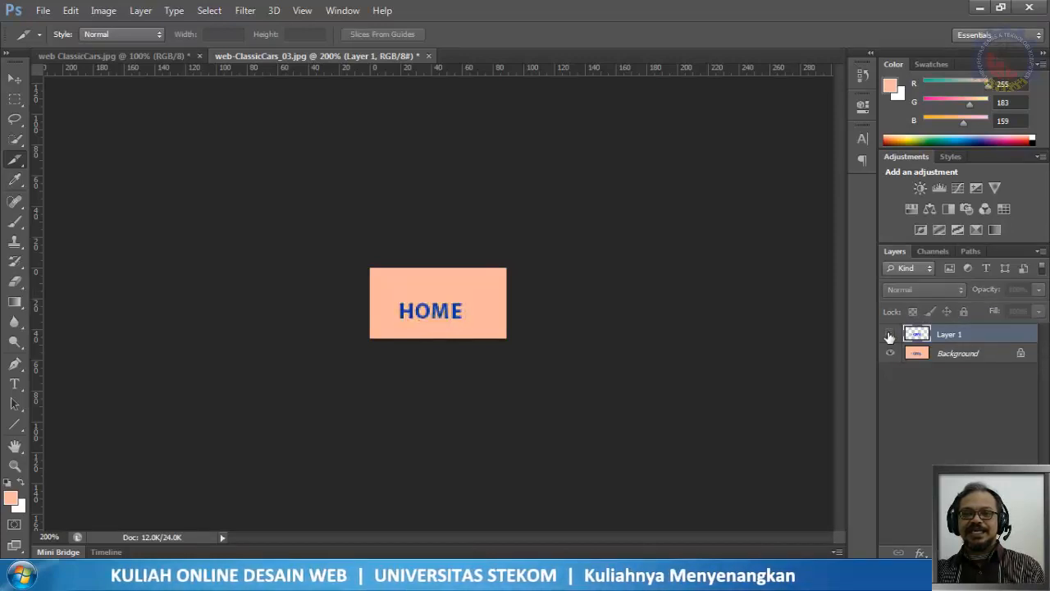
pyautogui.click(889, 335)
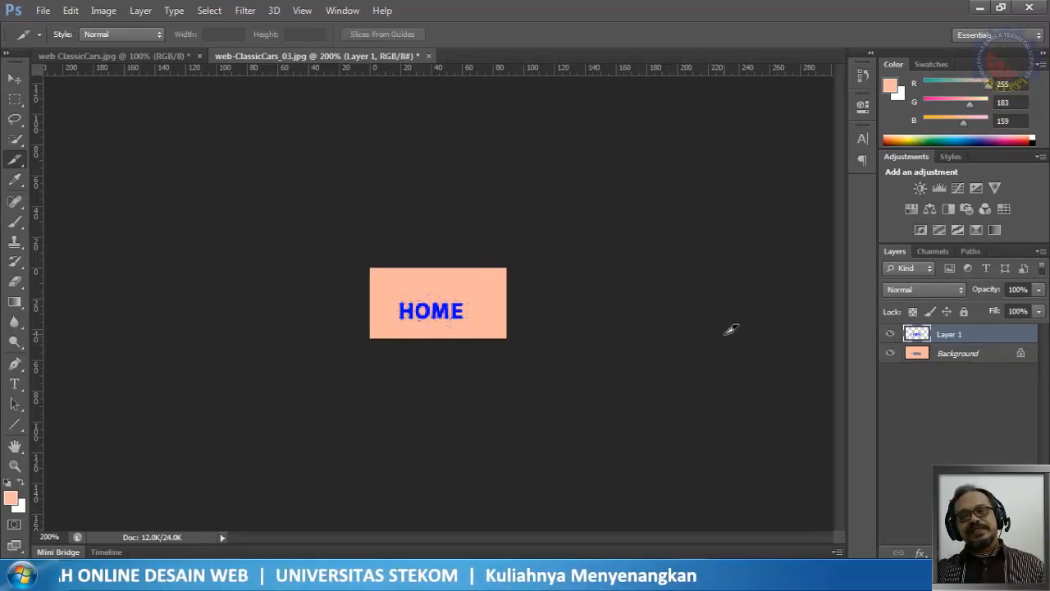
# Save a JPEG copy of the recoloured HOME image as web-ClassicCars_03-a.jpg in the images folder, at Maximum quality 12
pyautogui.click(43, 11)
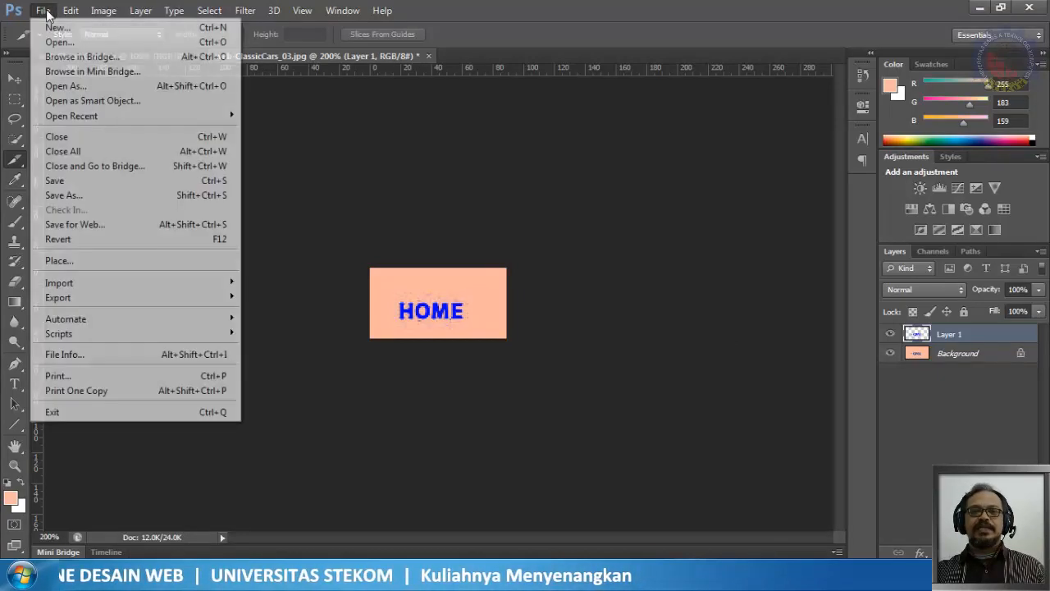
pyautogui.click(81, 197)
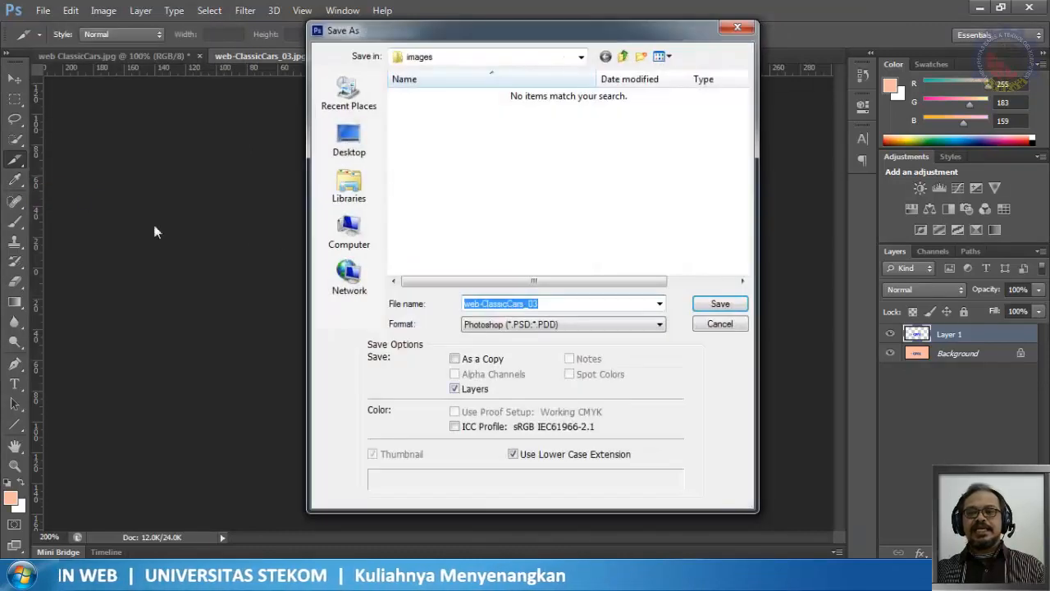
pyautogui.click(564, 326)
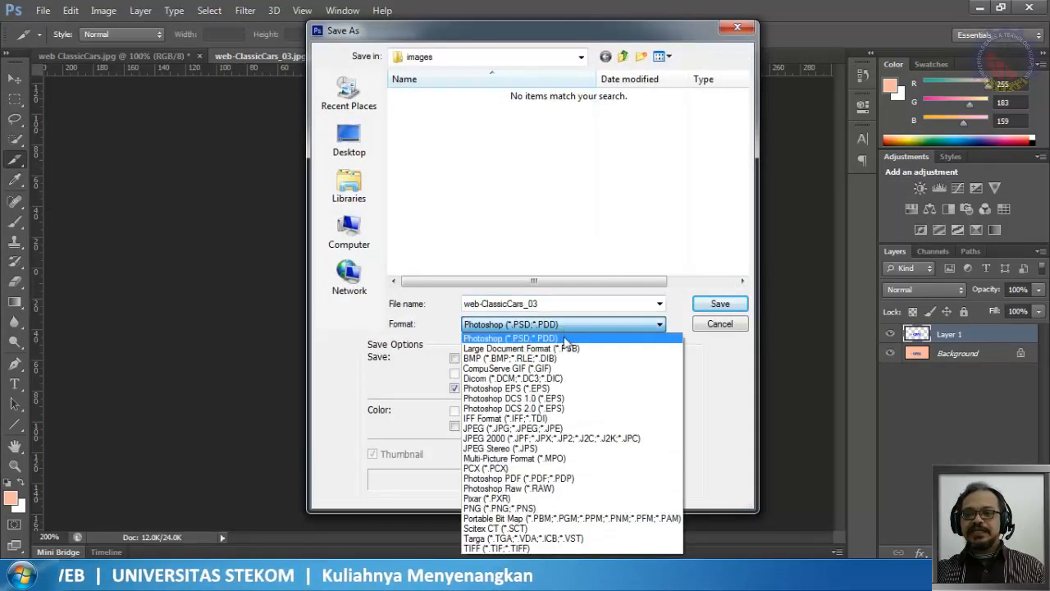
pyautogui.click(557, 429)
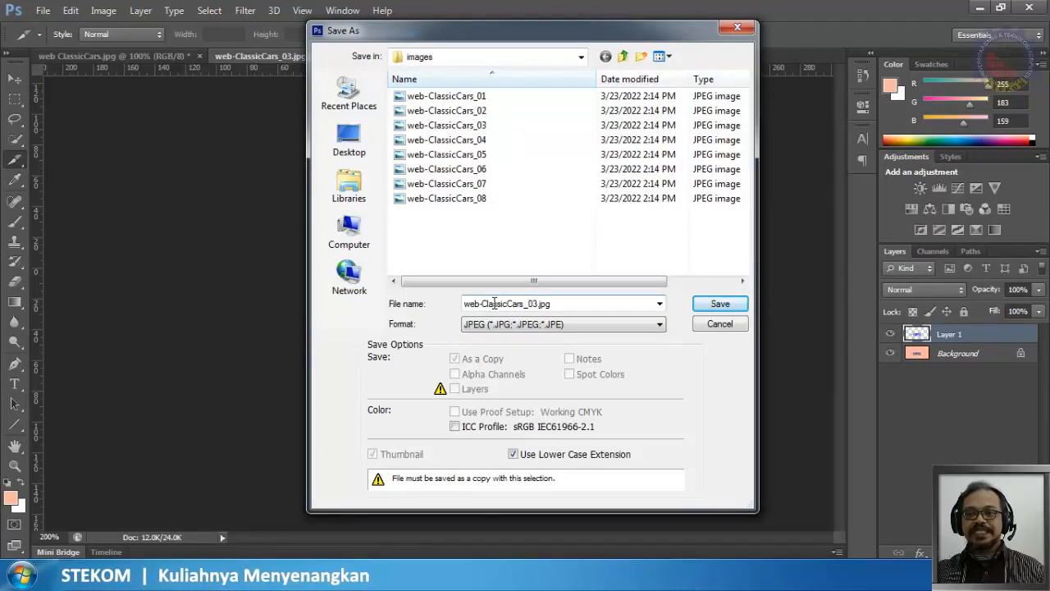
pyautogui.doubleClick(538, 304)
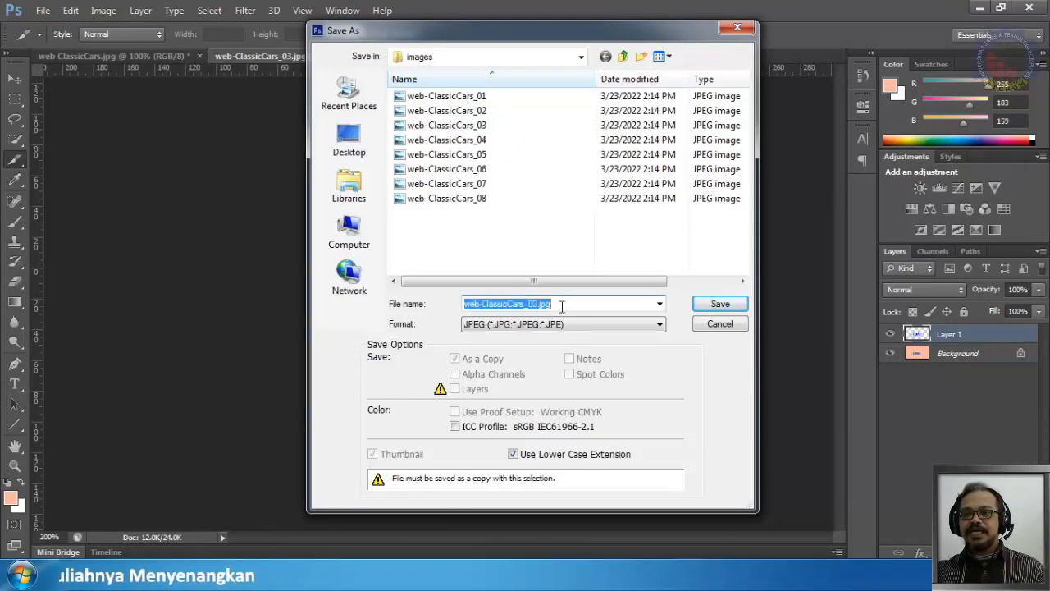
pyautogui.click(538, 305)
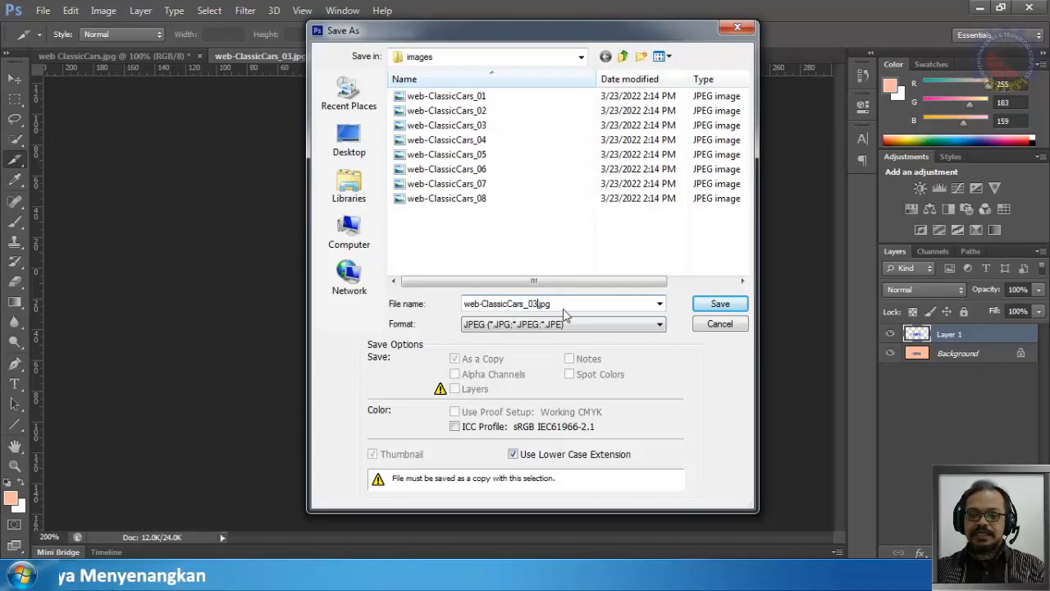
pyautogui.write('-')
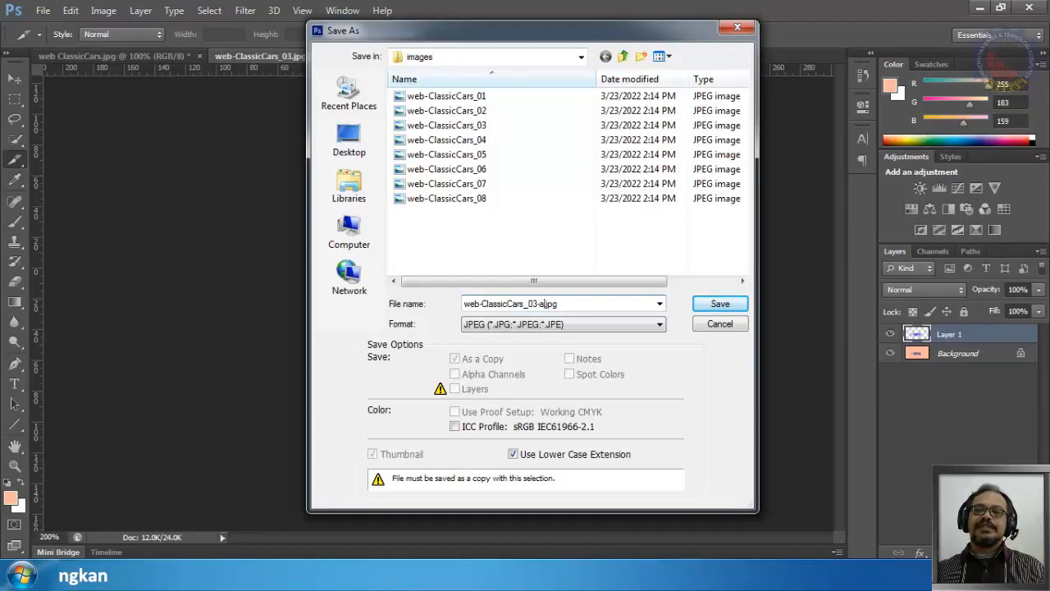
pyautogui.write('a')
pyautogui.click(720, 304)
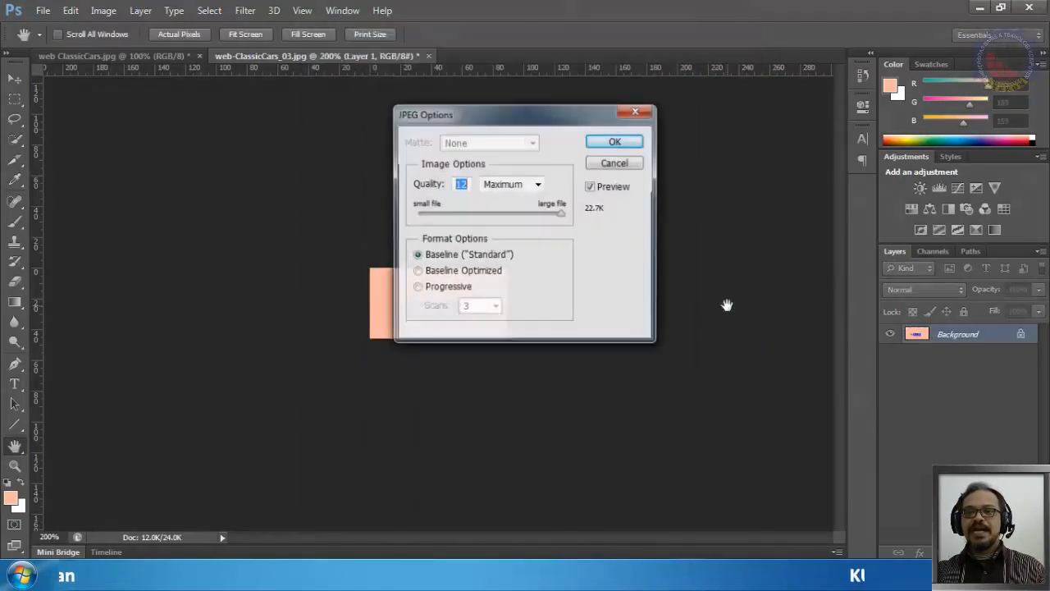
pyautogui.click(615, 143)
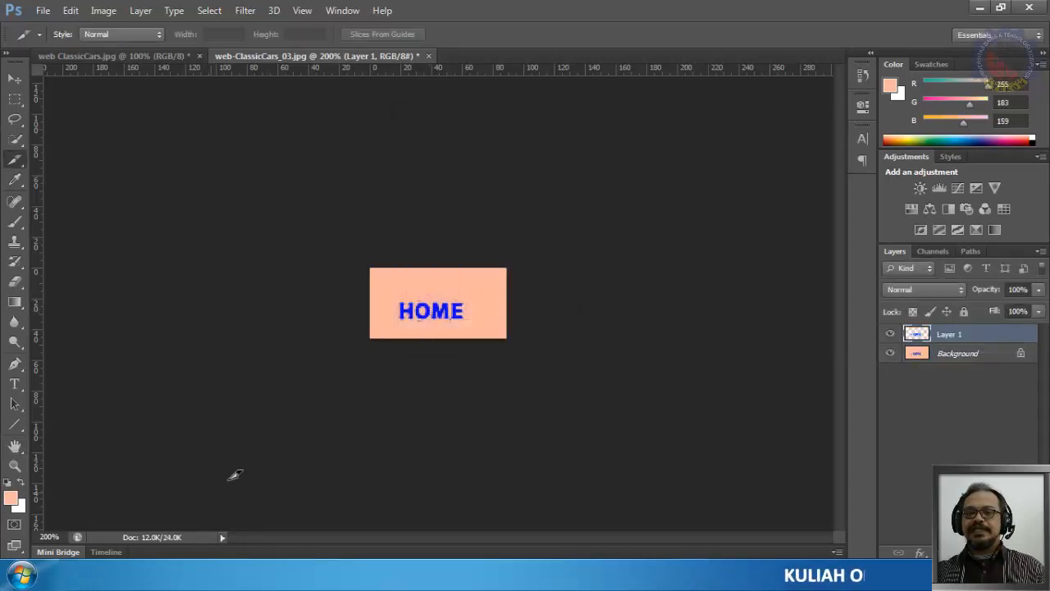
# Switch to the images folder in Windows Explorer and compare the web-ClassicCars_03 and web-ClassicCars_03-a button images
pyautogui.click(98, 574)
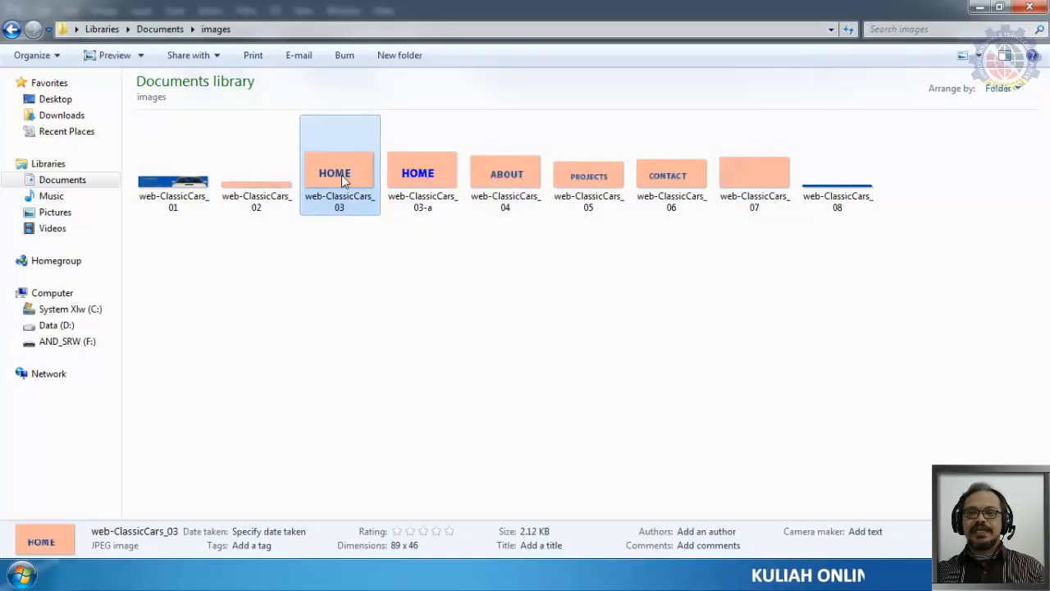
pyautogui.click(425, 182)
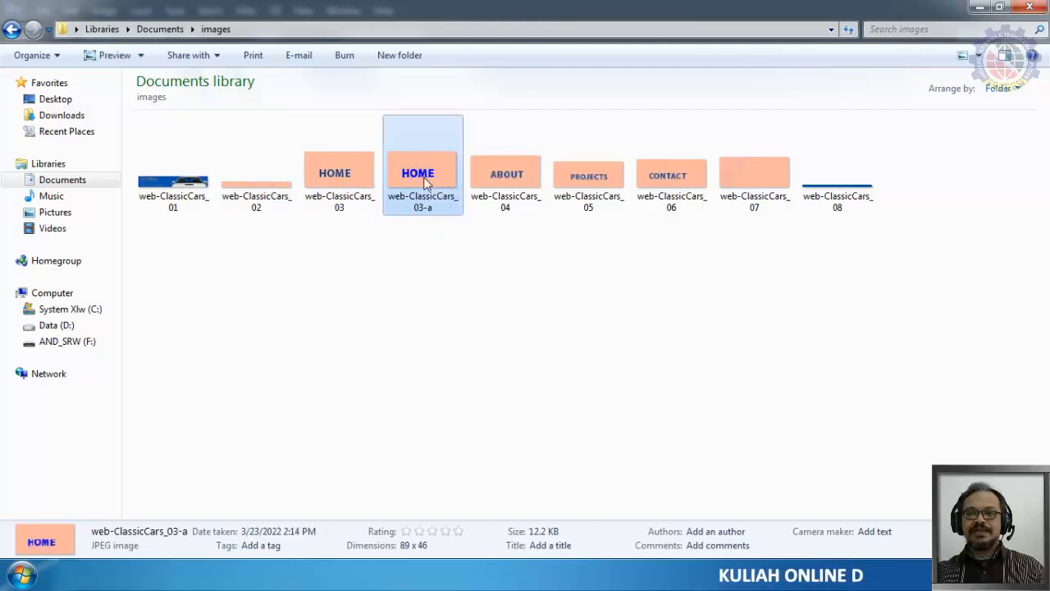
pyautogui.click(345, 187)
pyautogui.click(421, 186)
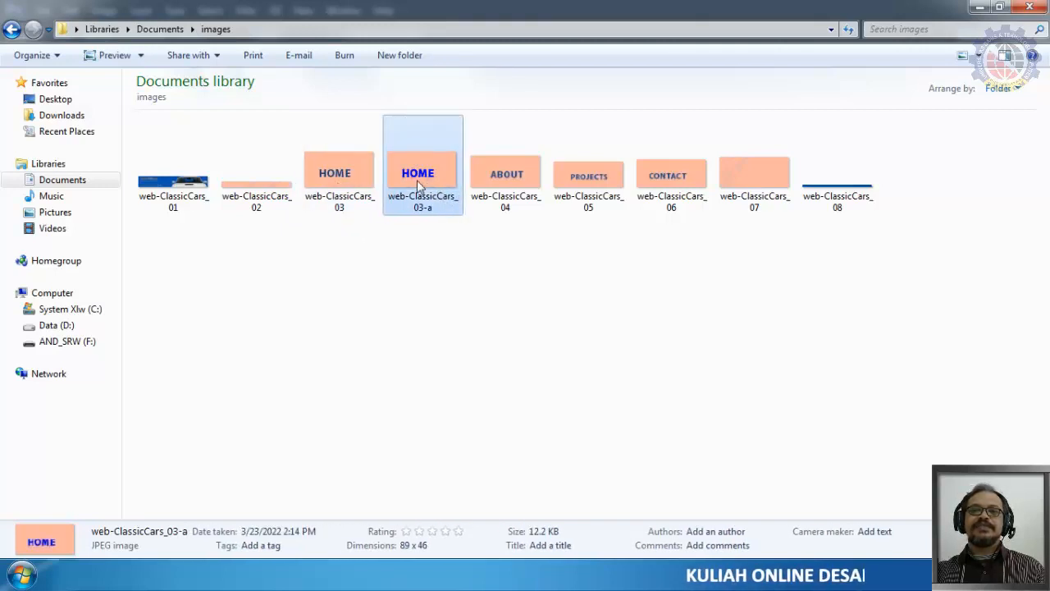
pyautogui.click(361, 186)
pyautogui.click(405, 185)
pyautogui.click(366, 184)
pyautogui.click(407, 183)
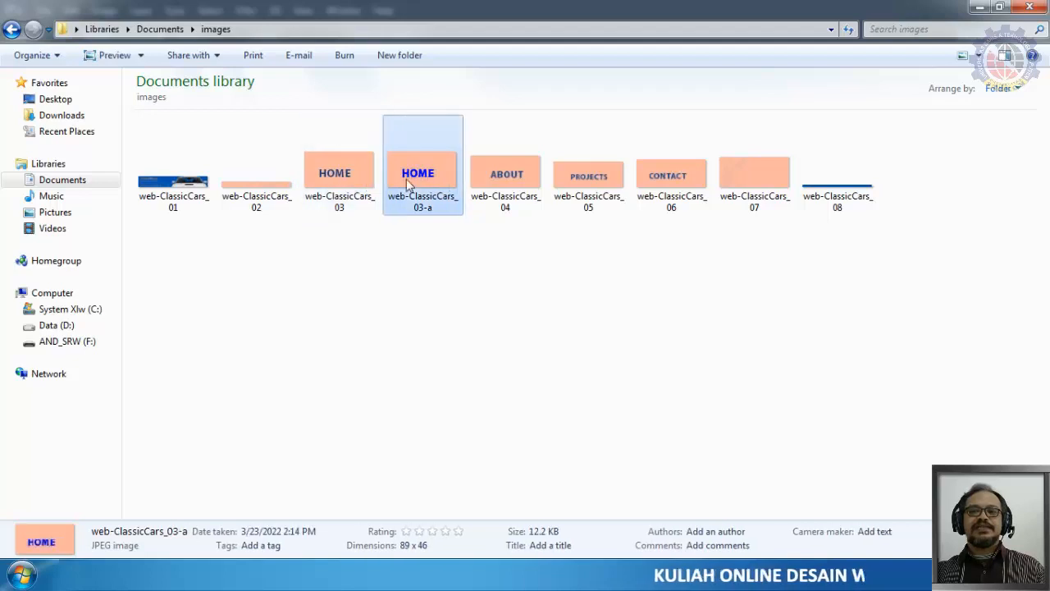
# Return to Photoshop and close web-ClassicCars_03.jpg without saving the changes
pyautogui.hotkey('alt', 'Tab')
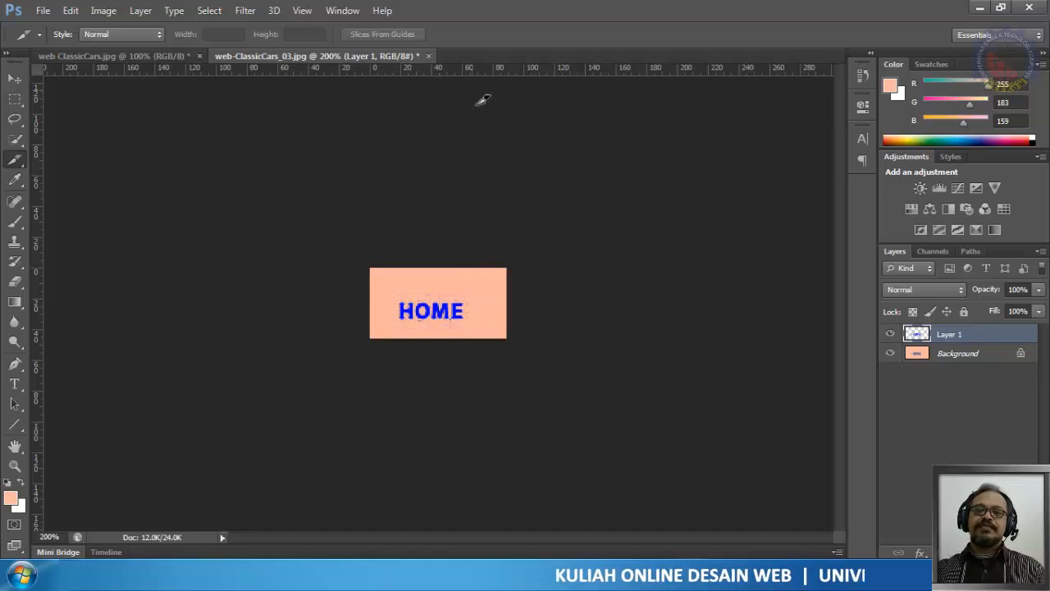
pyautogui.click(429, 56)
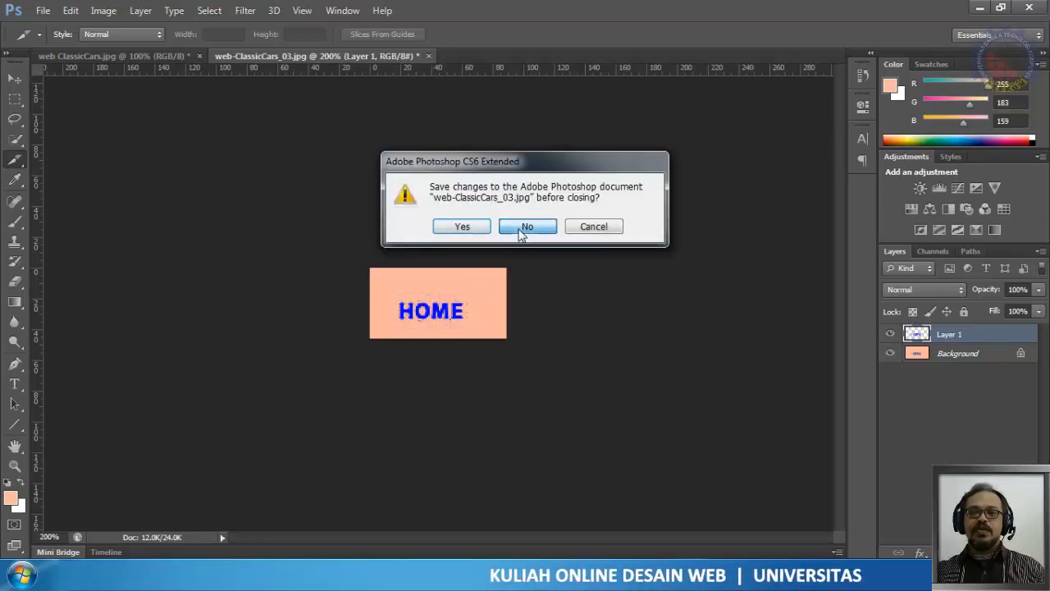
pyautogui.click(519, 232)
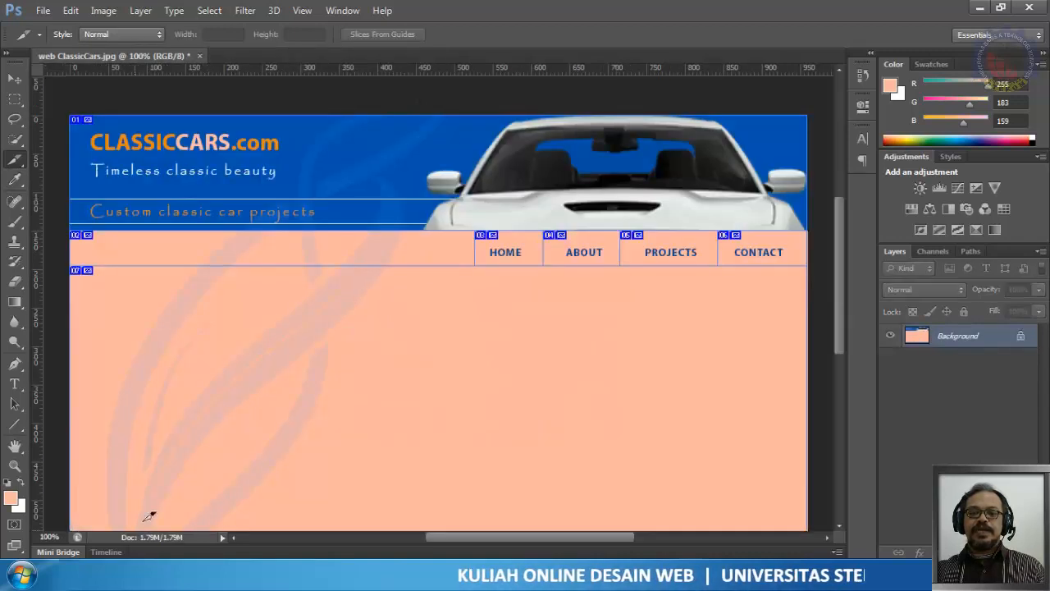
# Open the ABOUT button image web-ClassicCars_04 from the images folder in Adobe Photoshop CS6
pyautogui.hotkey('alt', 'Tab')
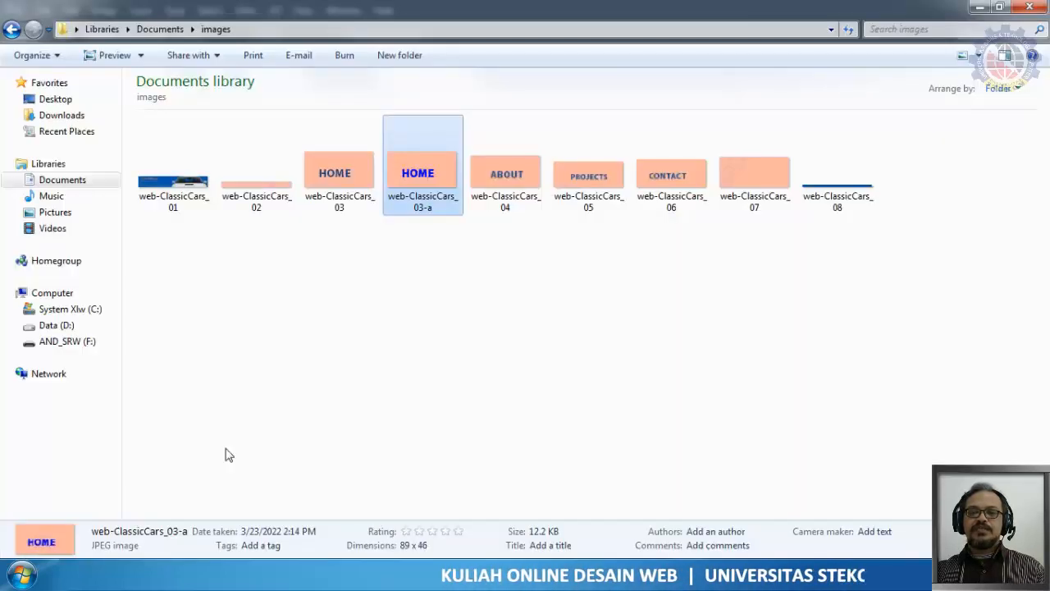
pyautogui.rightClick(506, 172)
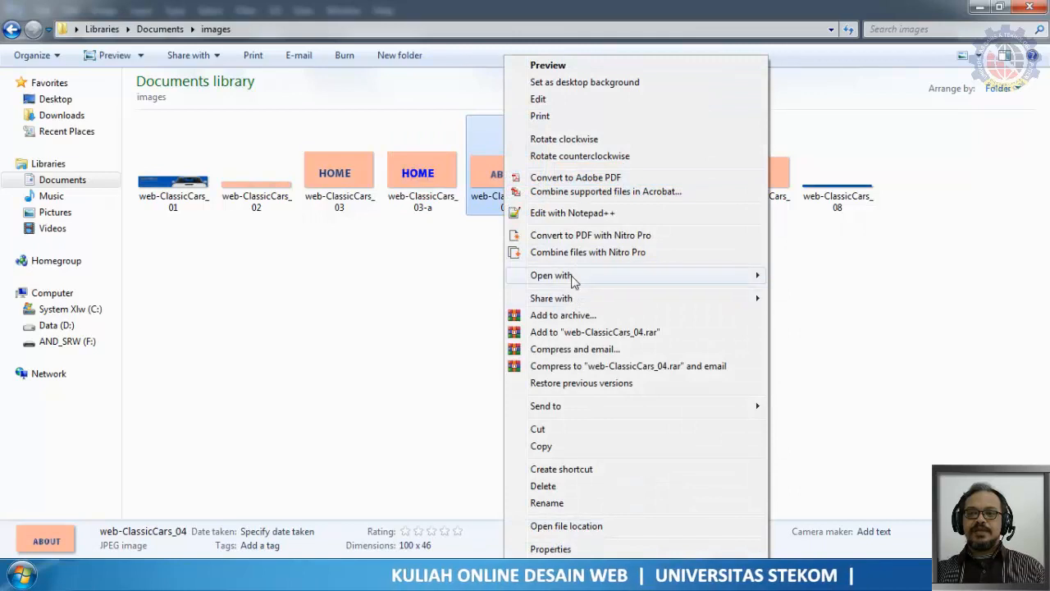
pyautogui.moveTo(574, 281)
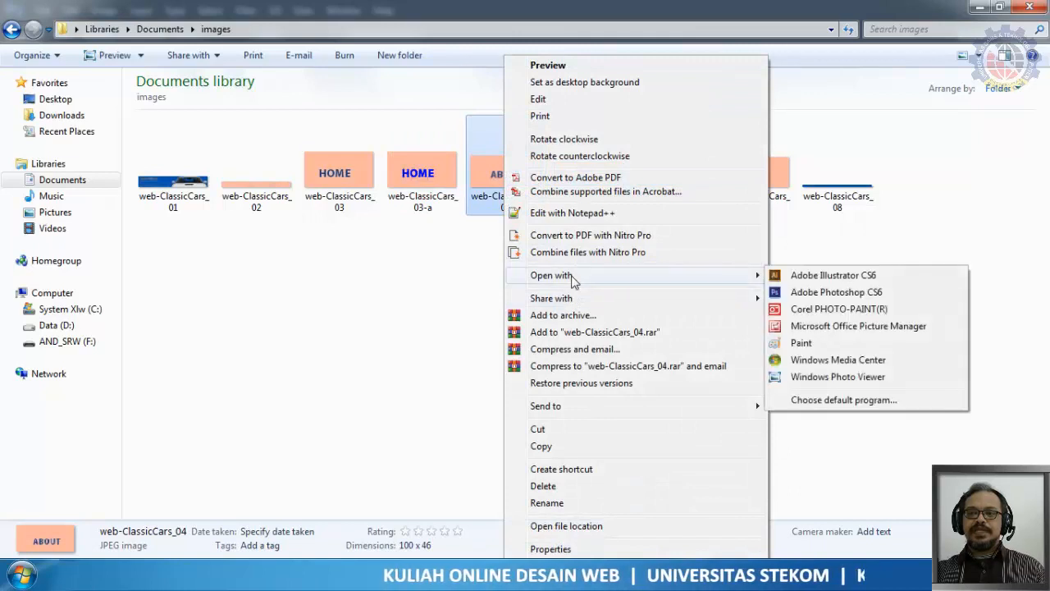
pyautogui.click(825, 294)
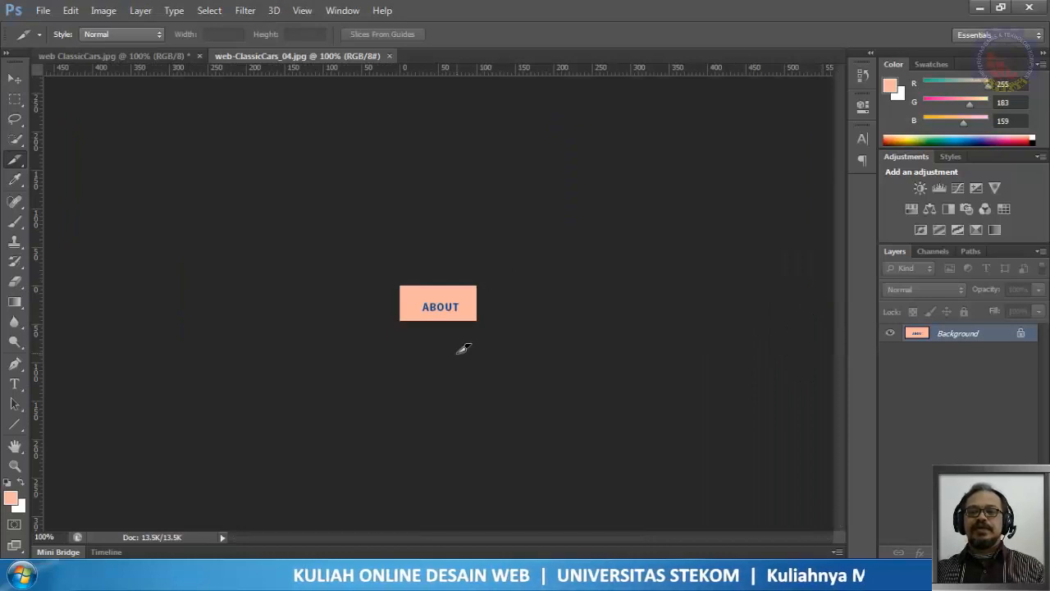
# Select the peach background around the ABOUT text with Color Range, using Sampled Colors and a Fuzziness of 128
pyautogui.hotkey('ctrl', '+')
pyautogui.hotkey('ctrl', '+')
pyautogui.hotkey('ctrl', '+')
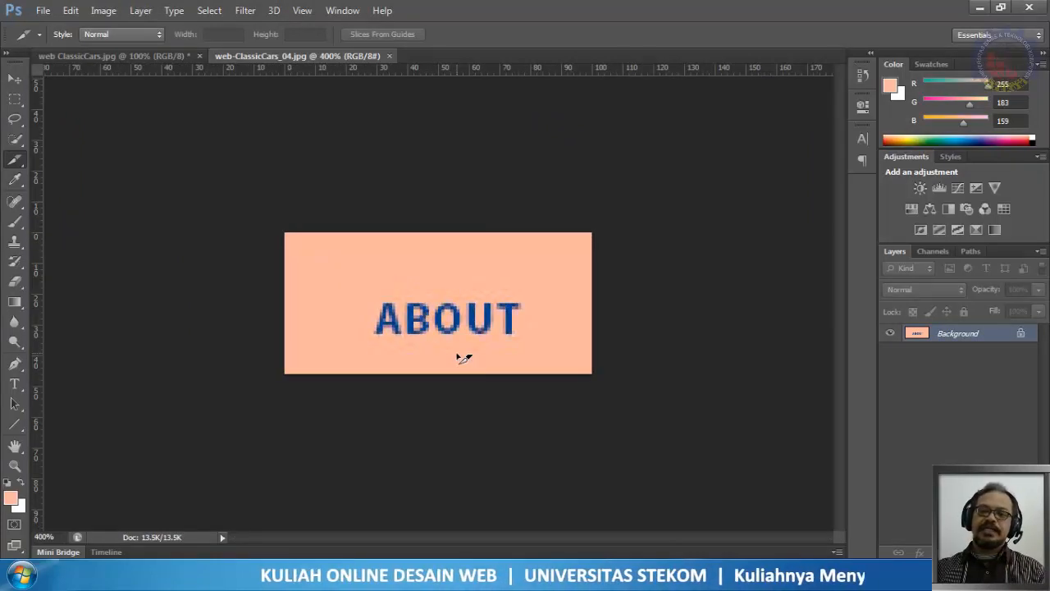
pyautogui.hotkey('ctrl', '-')
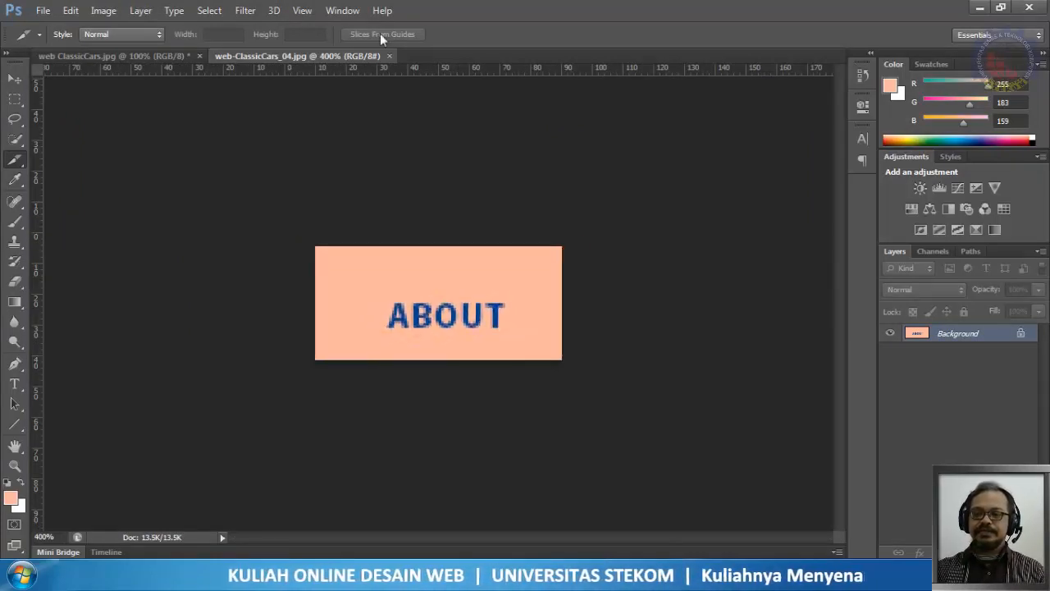
pyautogui.click(209, 11)
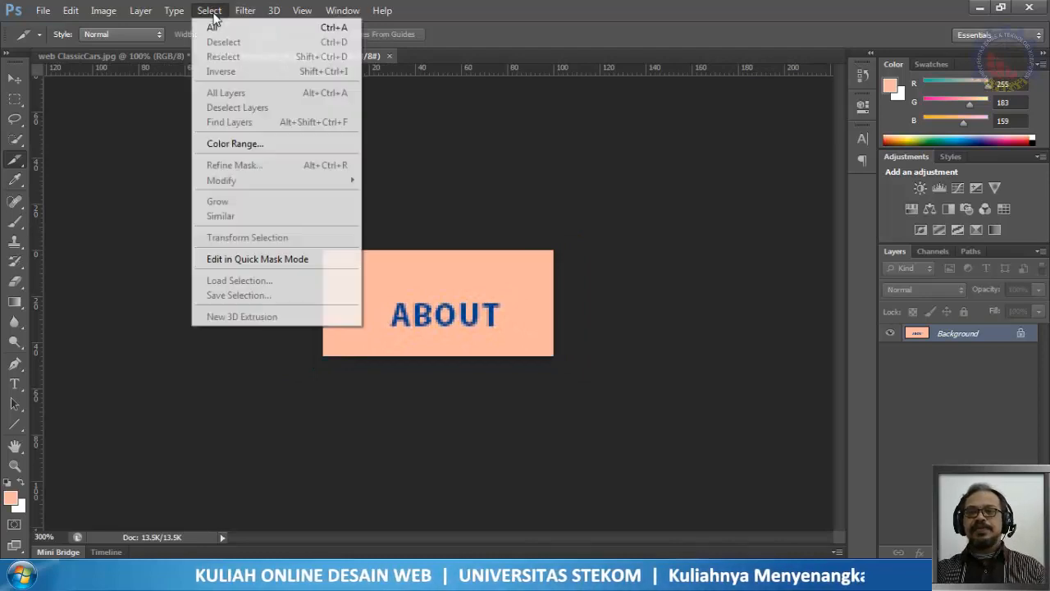
pyautogui.click(218, 146)
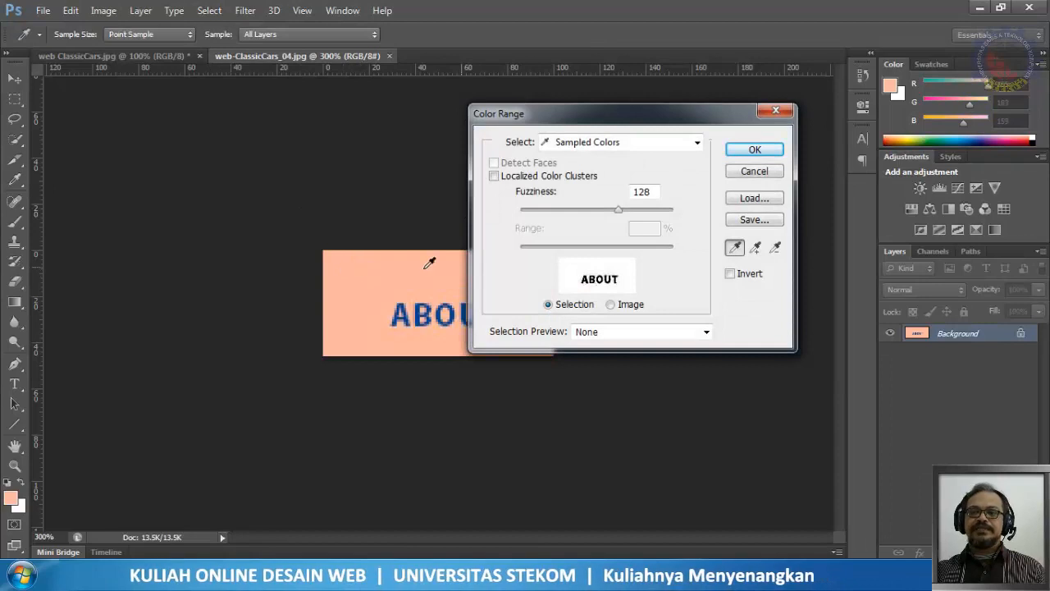
pyautogui.click(753, 149)
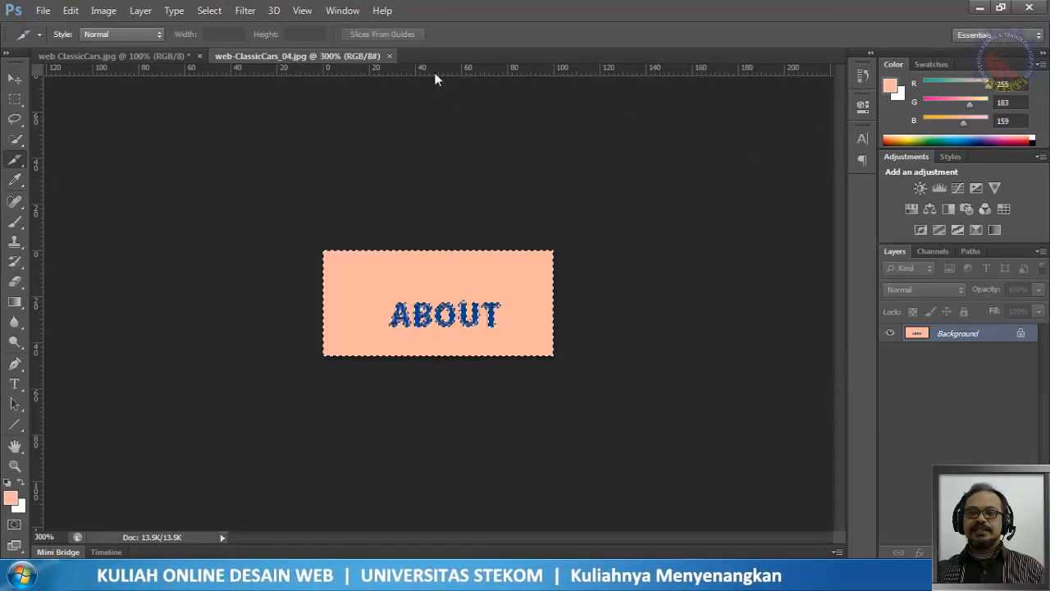
# Invert the selection to the ABOUT lettering and add a new layer above the background
pyautogui.click(210, 11)
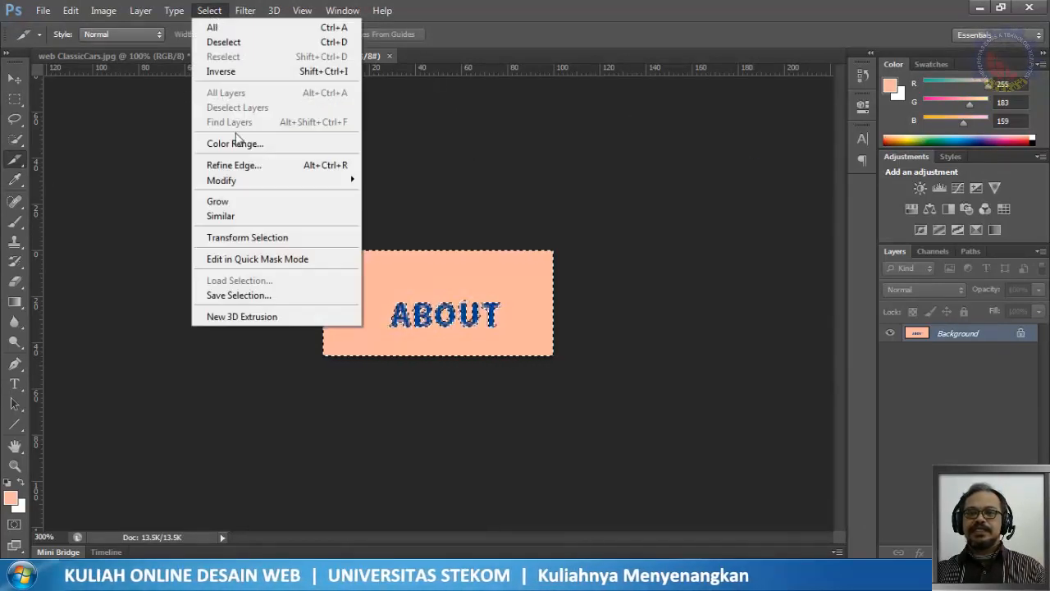
pyautogui.click(237, 72)
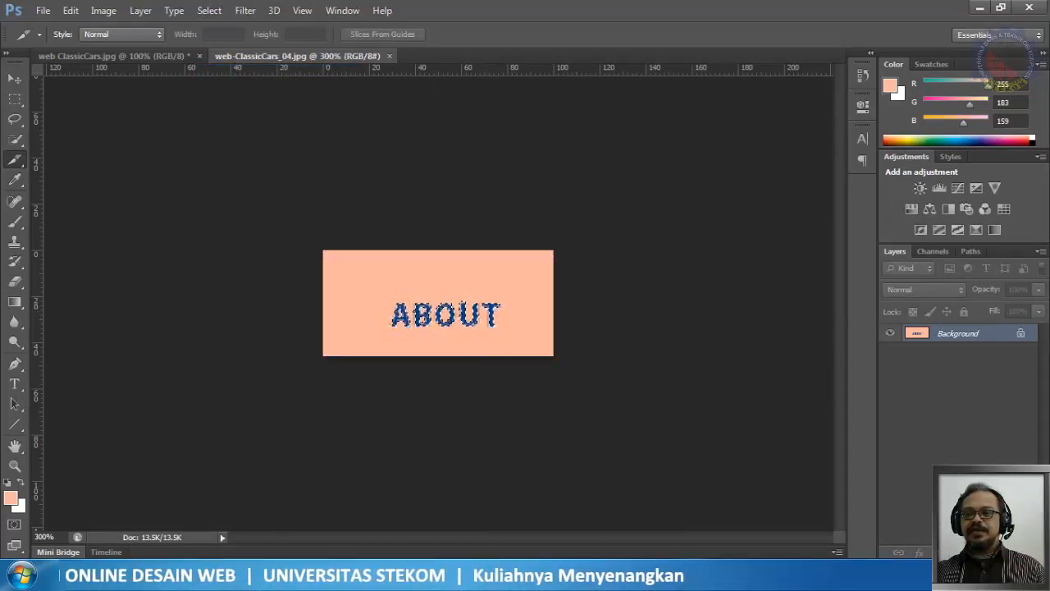
pyautogui.hotkey('ctrl', 'j')
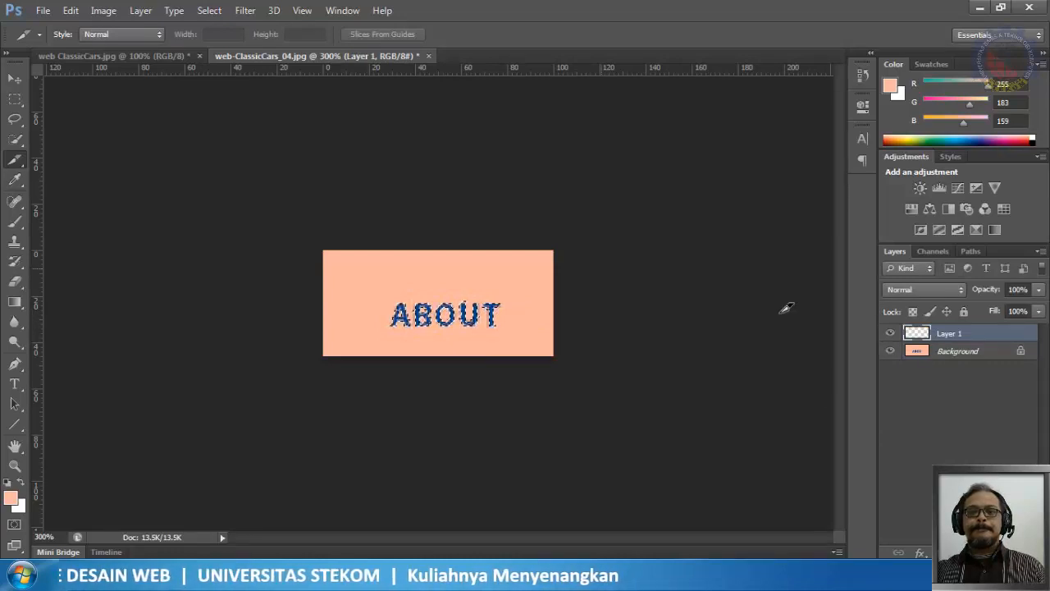
# Fill the selected ABOUT lettering on the new layer with the bright blue colour 0006ff, and deselect it
pyautogui.click(71, 10)
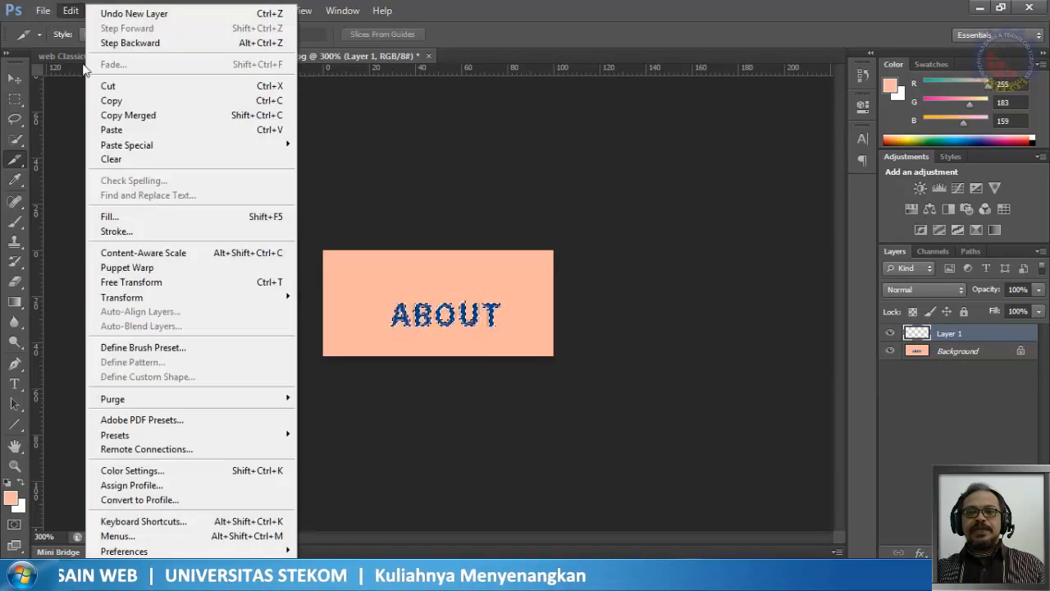
pyautogui.click(137, 216)
pyautogui.click(519, 174)
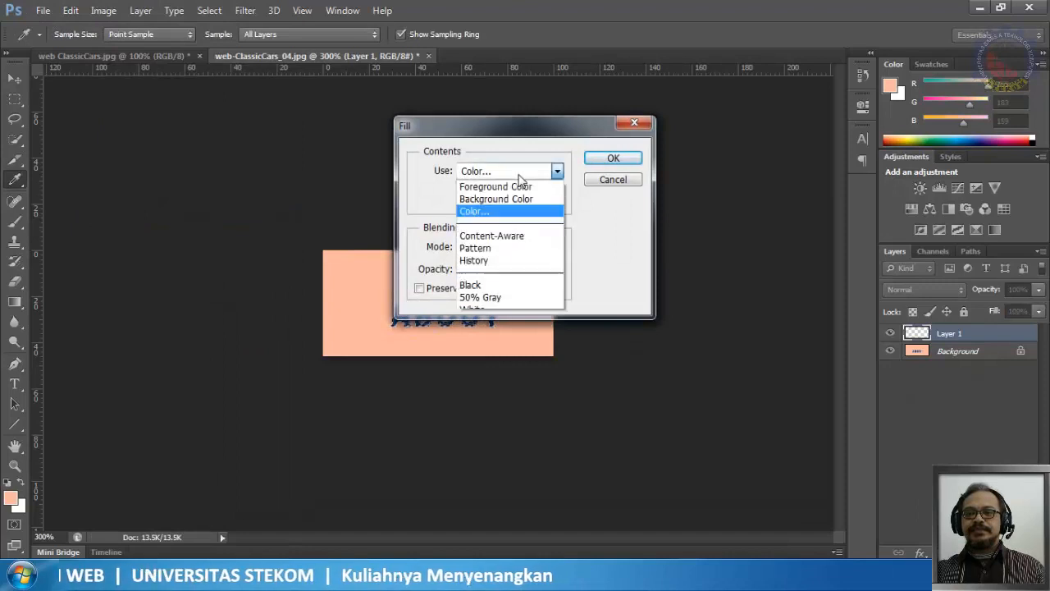
pyautogui.click(502, 211)
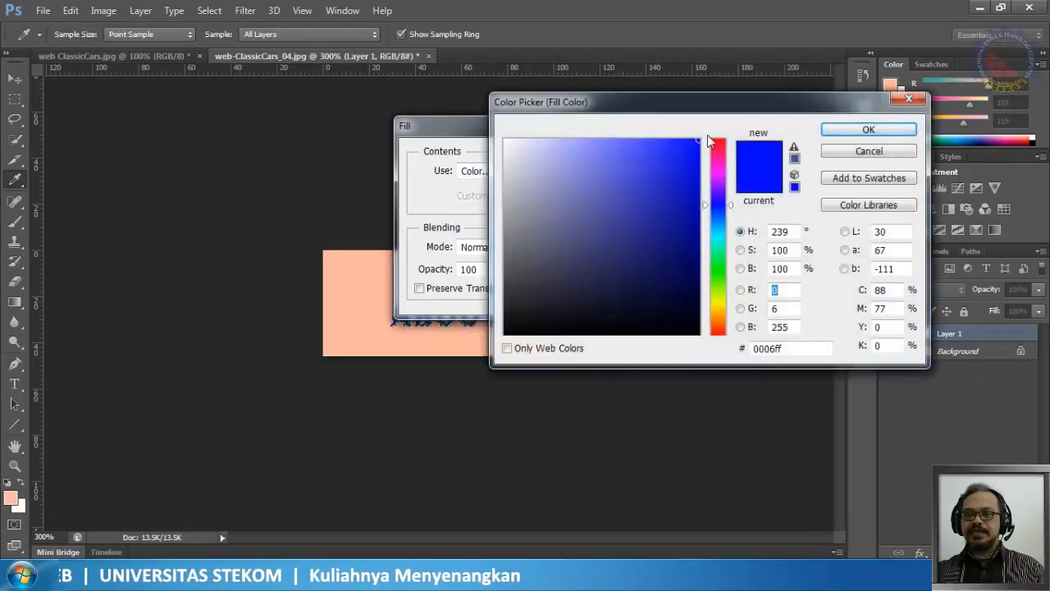
pyautogui.click(854, 131)
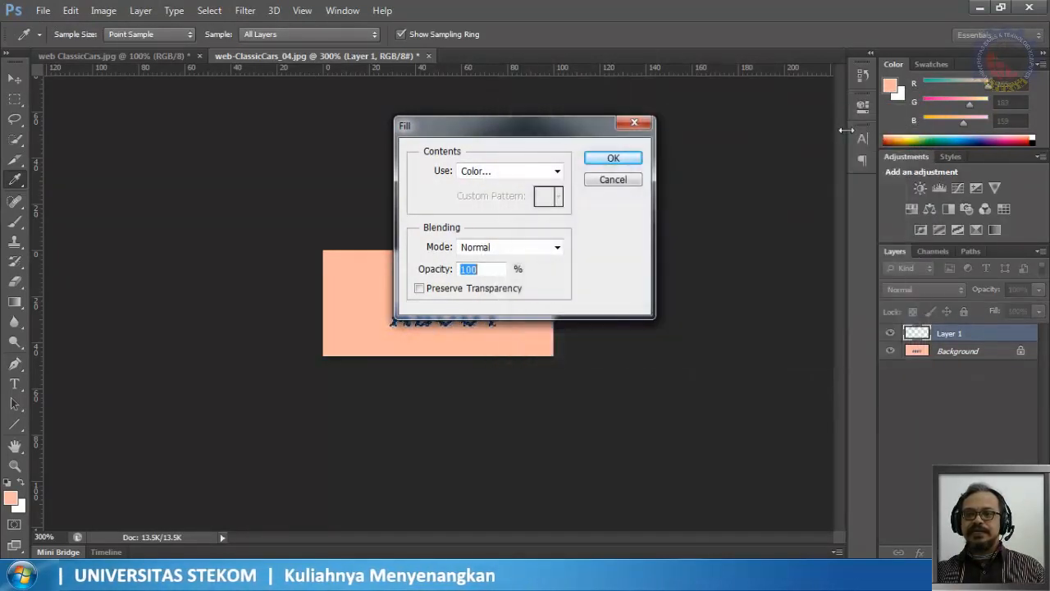
pyautogui.press('c')
pyautogui.click(611, 158)
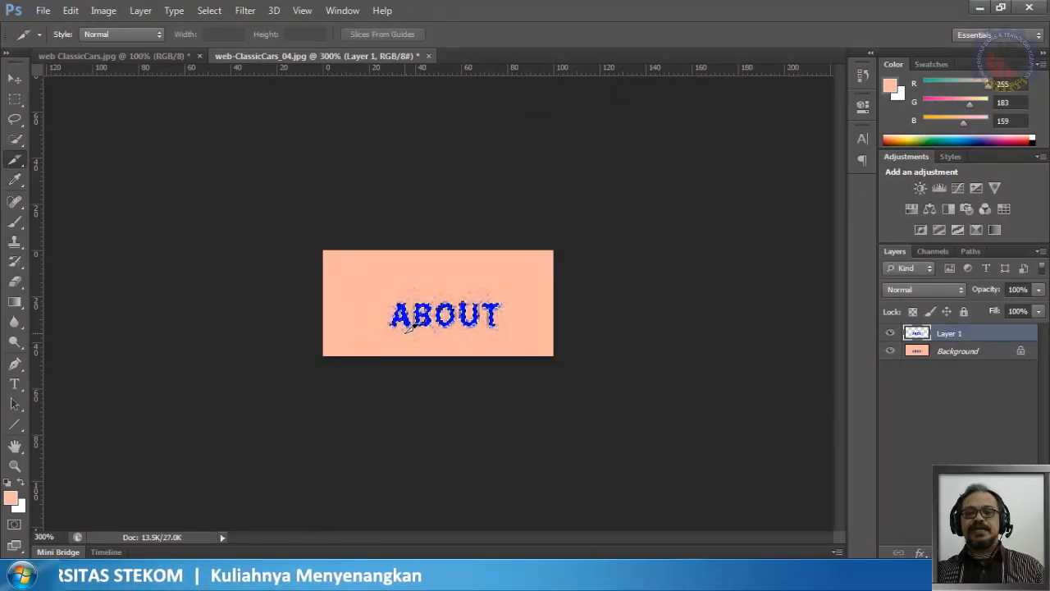
pyautogui.click(204, 17)
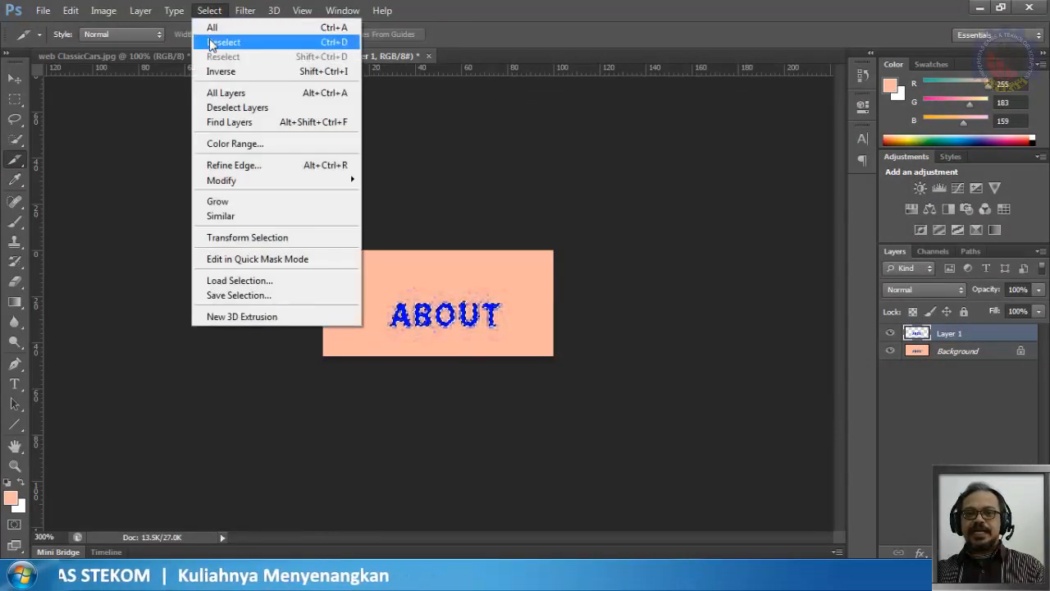
pyautogui.click(213, 40)
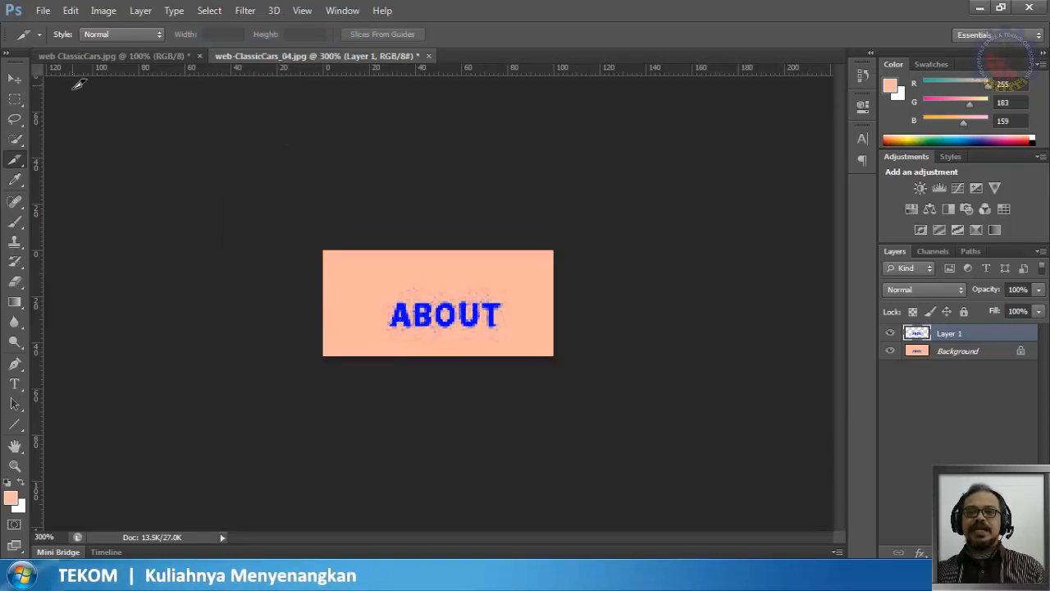
# Save the blue ABOUT image as JPEG web-ClassicCars_04-a.jpg in the images folder at quality 12, and close the original without saving changes
pyautogui.click(45, 13)
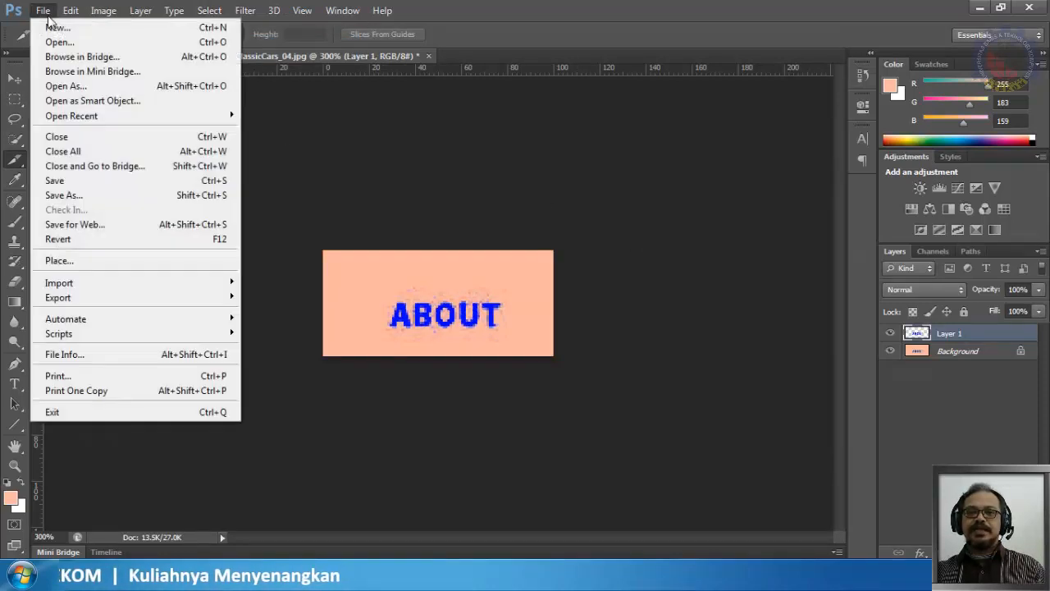
pyautogui.click(64, 197)
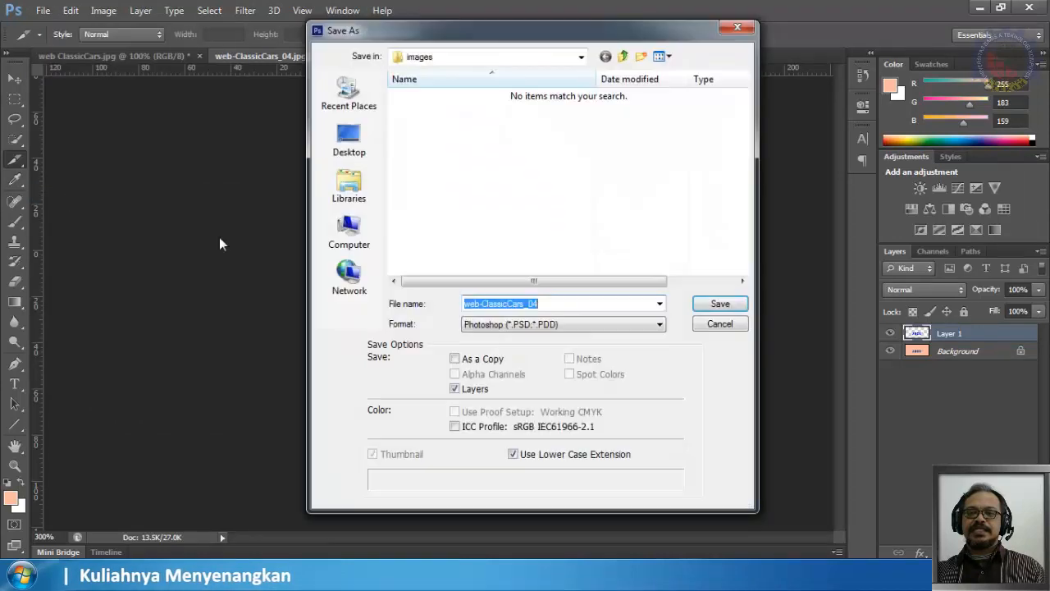
pyautogui.click(507, 326)
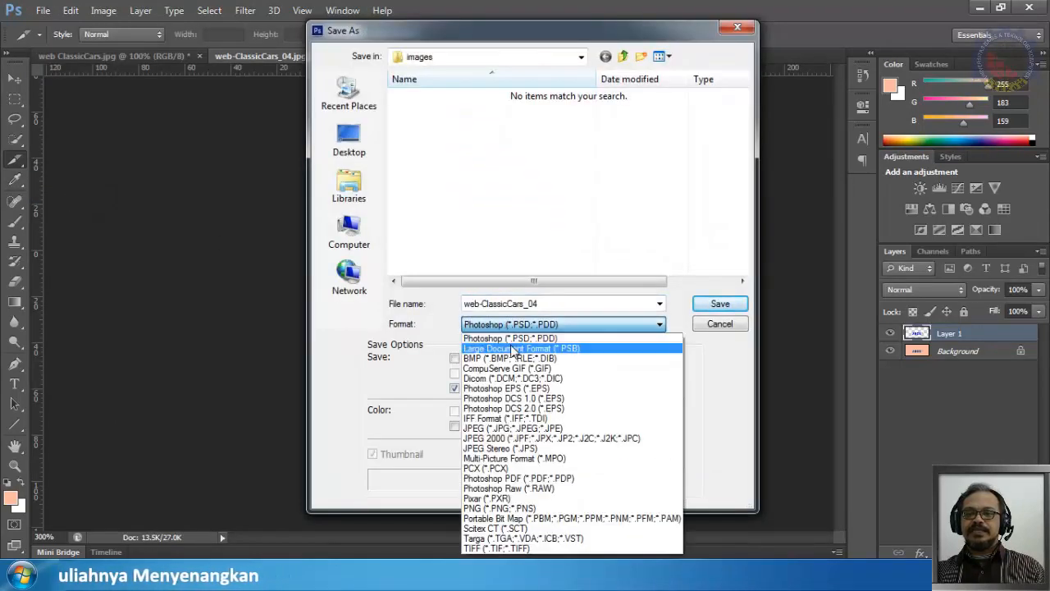
pyautogui.click(512, 428)
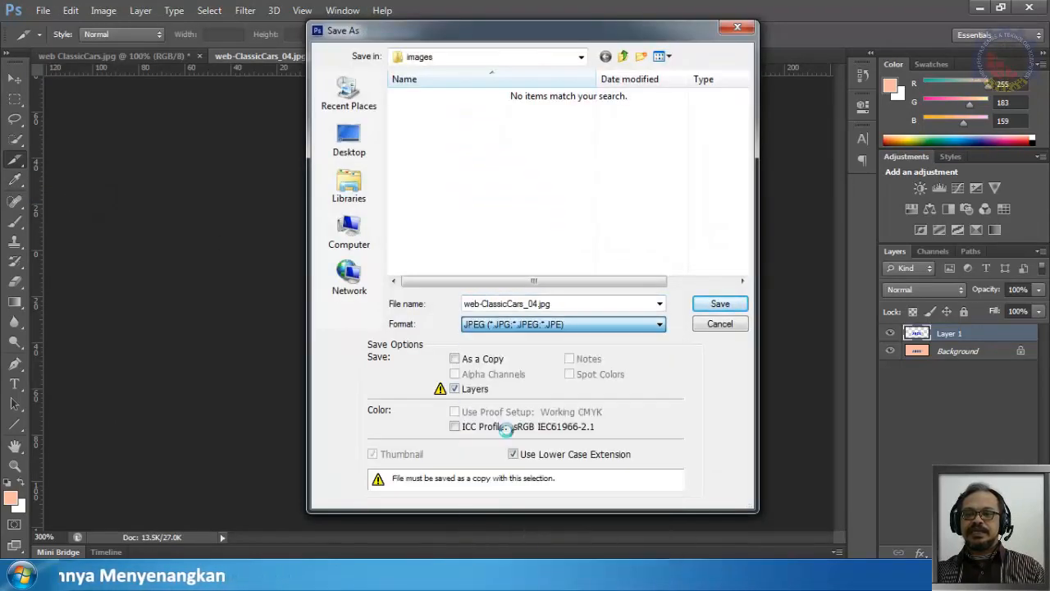
pyautogui.click(538, 304)
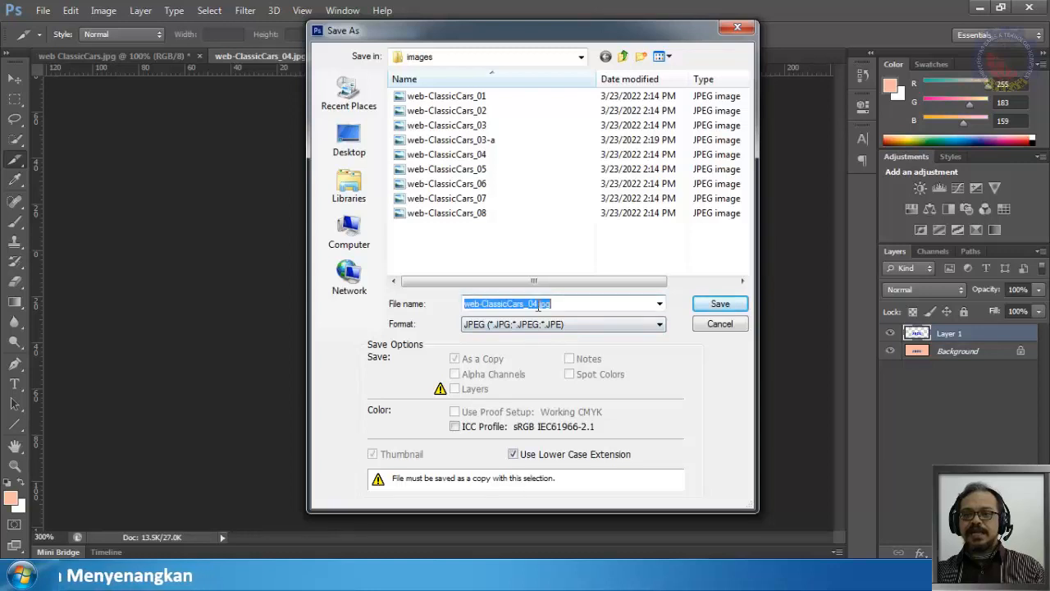
pyautogui.click(539, 304)
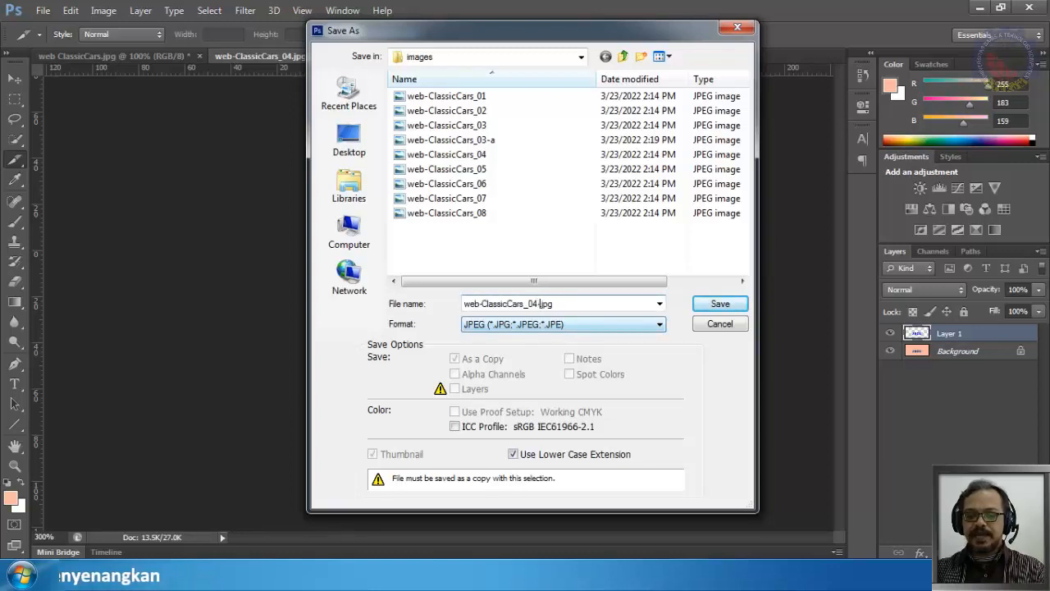
pyautogui.click(713, 305)
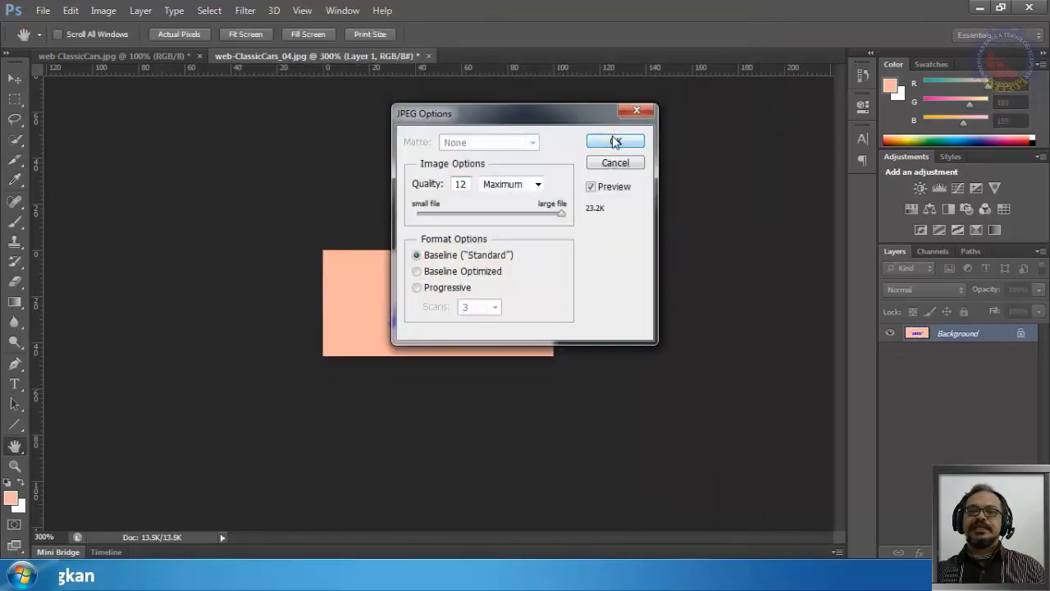
pyautogui.click(614, 141)
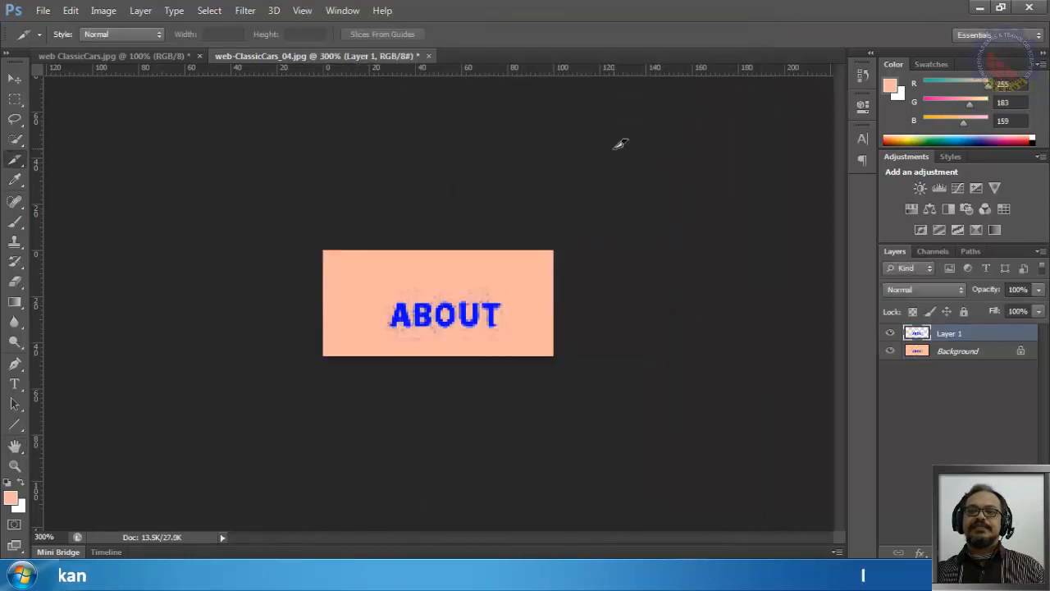
pyautogui.click(428, 56)
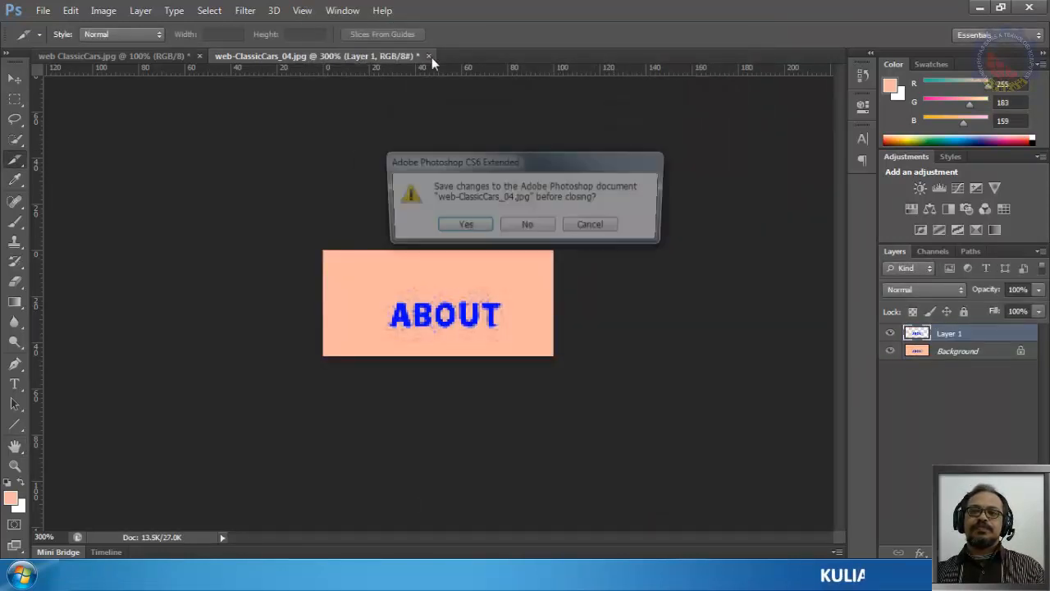
pyautogui.click(528, 228)
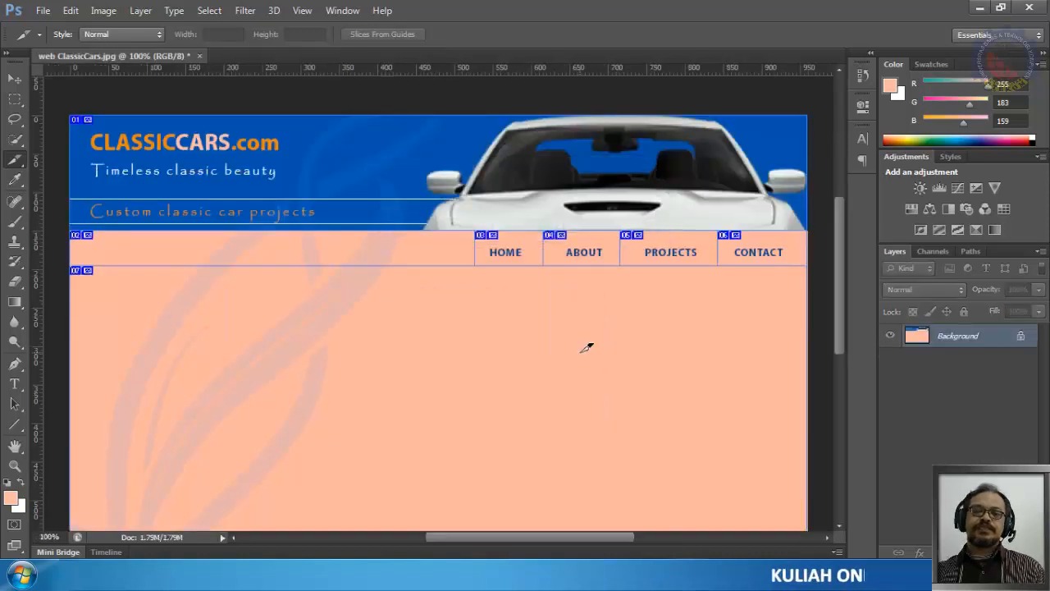
# Open the PROJECTS button image web-ClassicCars_05 from the images folder in Adobe Photoshop CS6
pyautogui.click(156, 575)
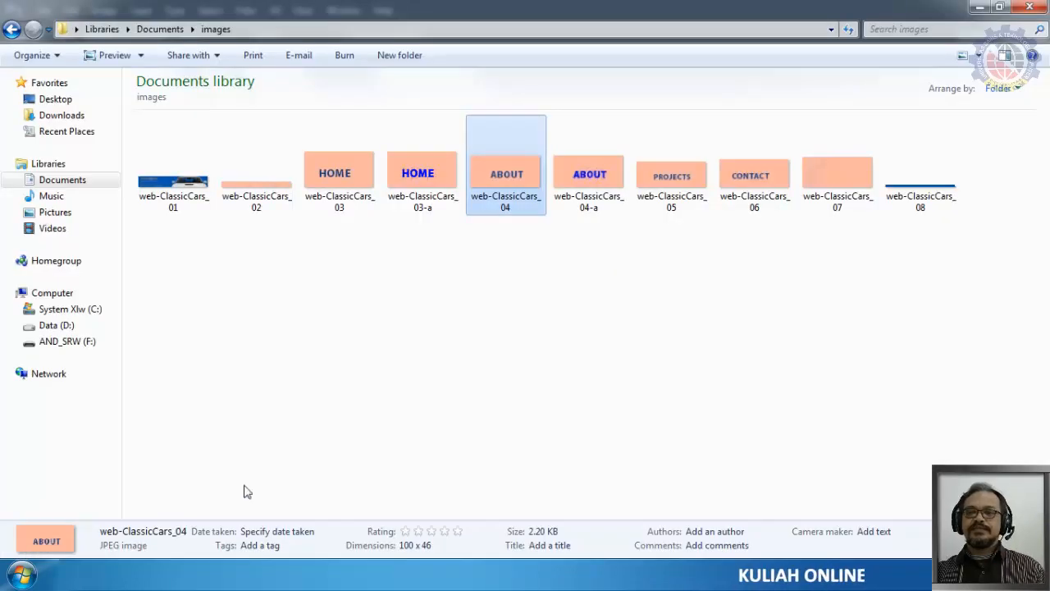
pyautogui.rightClick(687, 187)
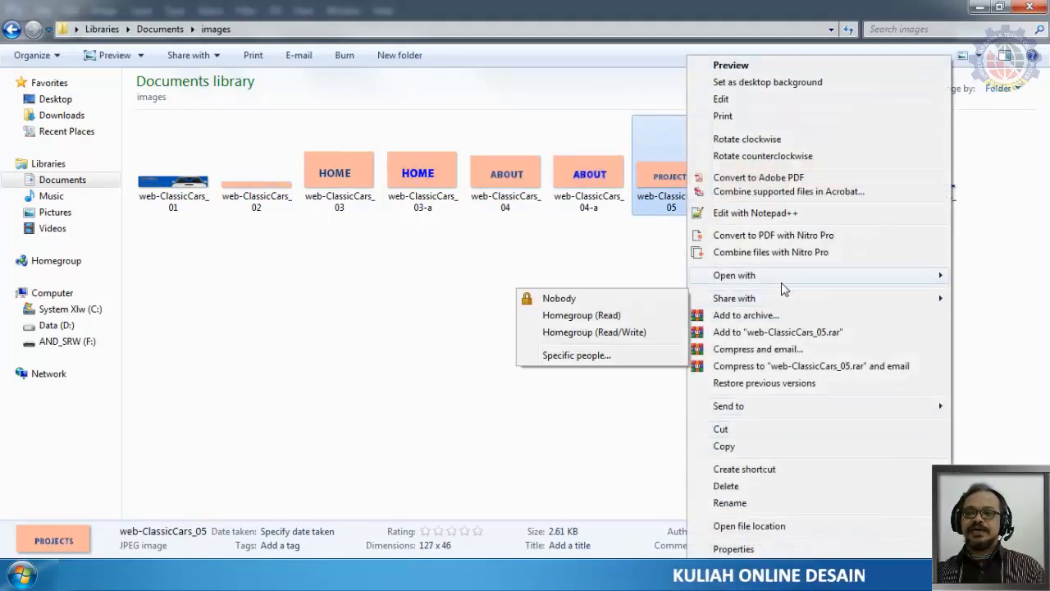
pyautogui.moveTo(783, 277)
pyautogui.click(525, 293)
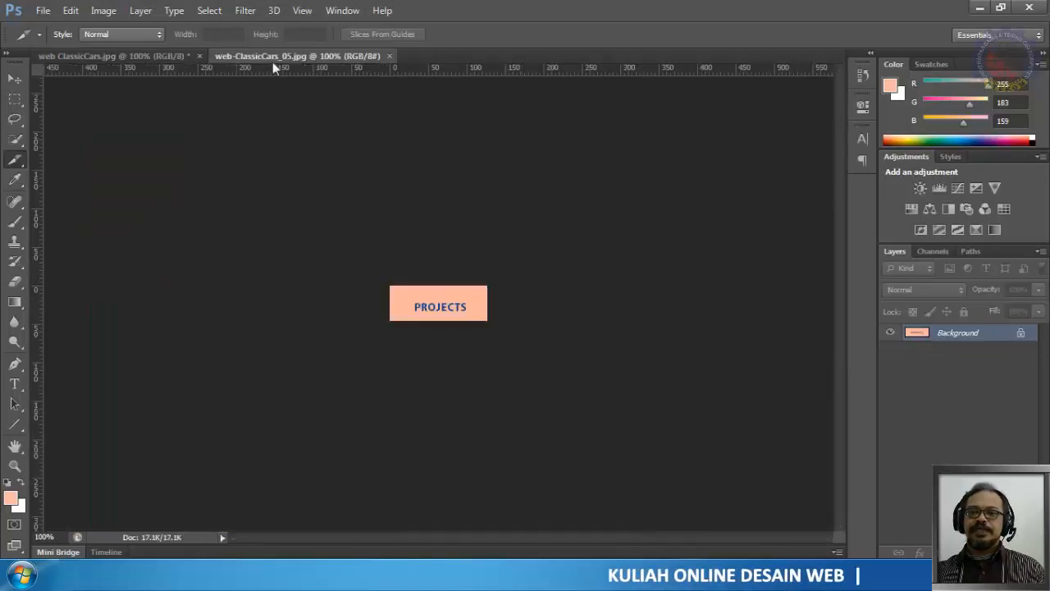
# Select the peach background around the PROJECTS text with Color Range, using Sampled Colors and a Fuzziness of 128
pyautogui.click(220, 11)
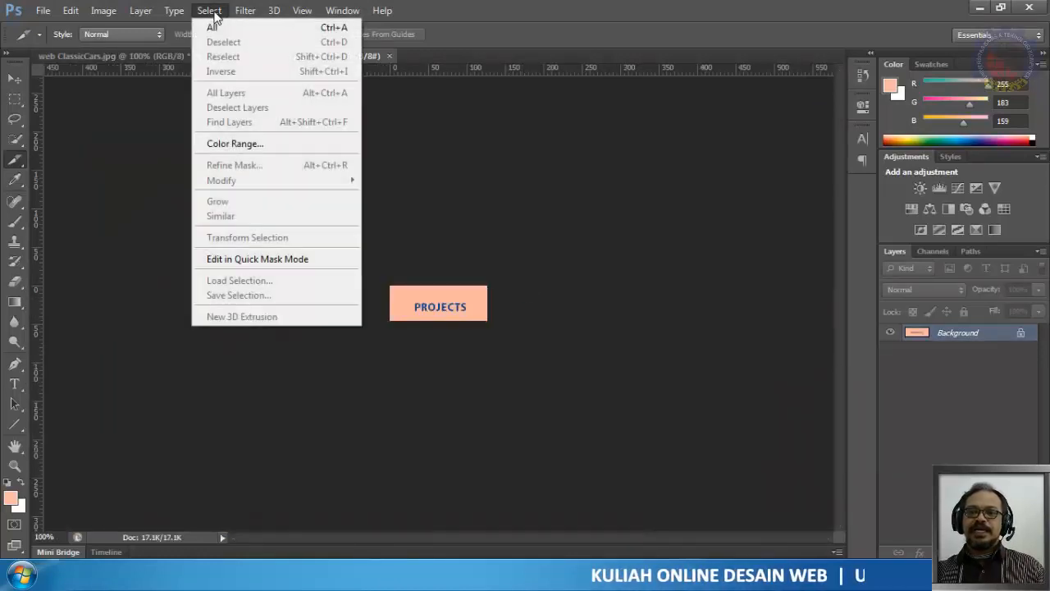
pyautogui.click(224, 142)
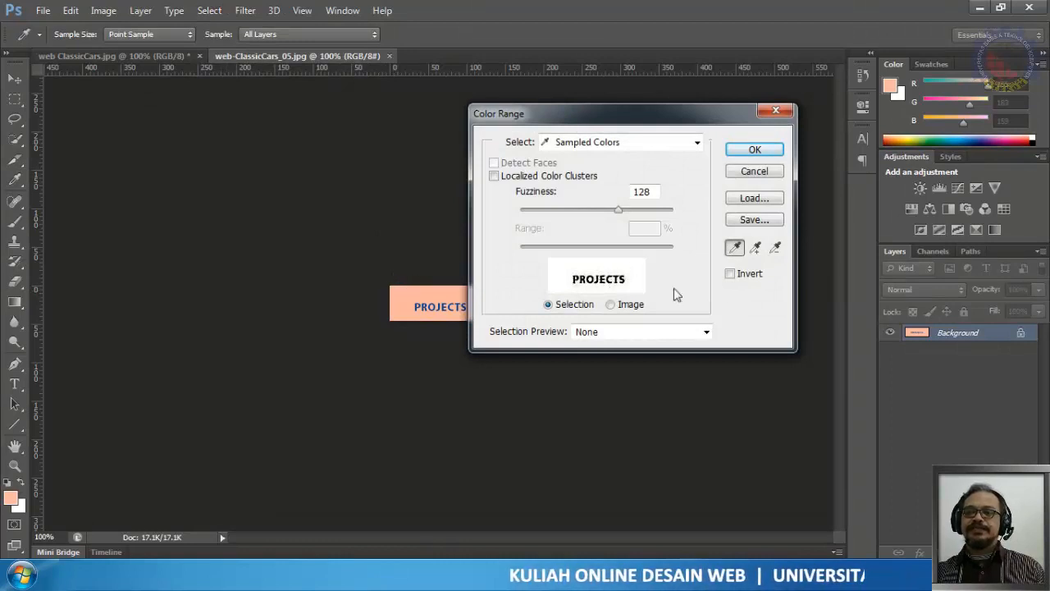
pyautogui.click(754, 148)
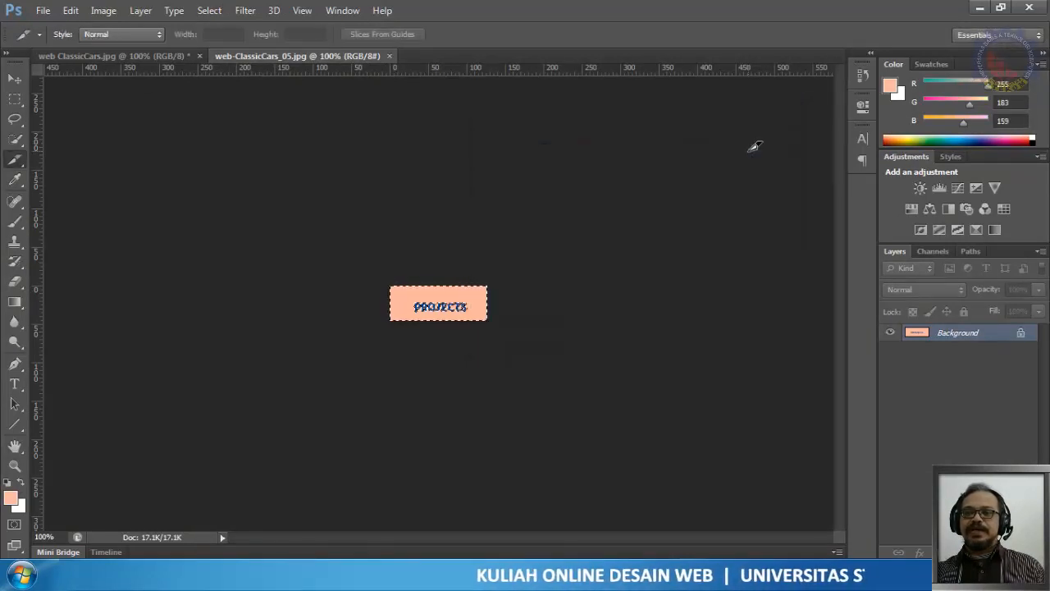
# Invert the selection to the PROJECTS lettering and add a new layer above the background
pyautogui.click(218, 11)
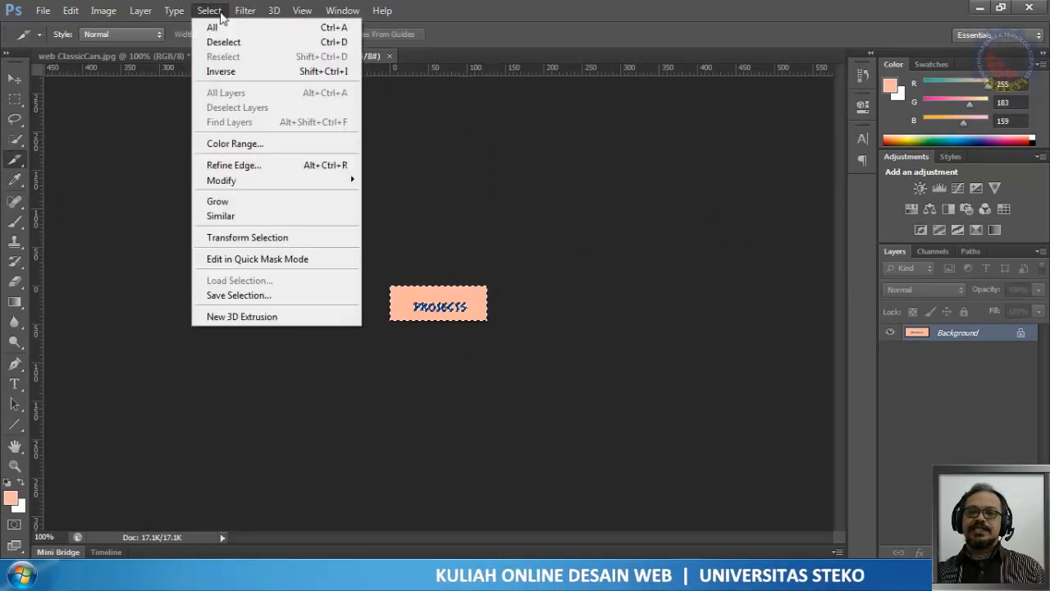
pyautogui.click(246, 71)
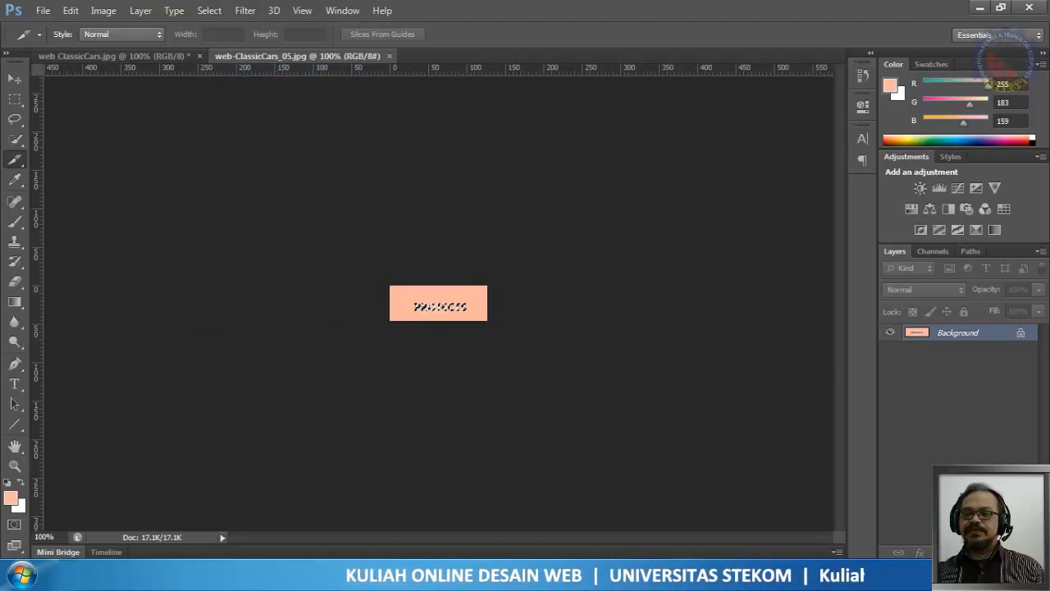
pyautogui.hotkey('ctrl', 'j')
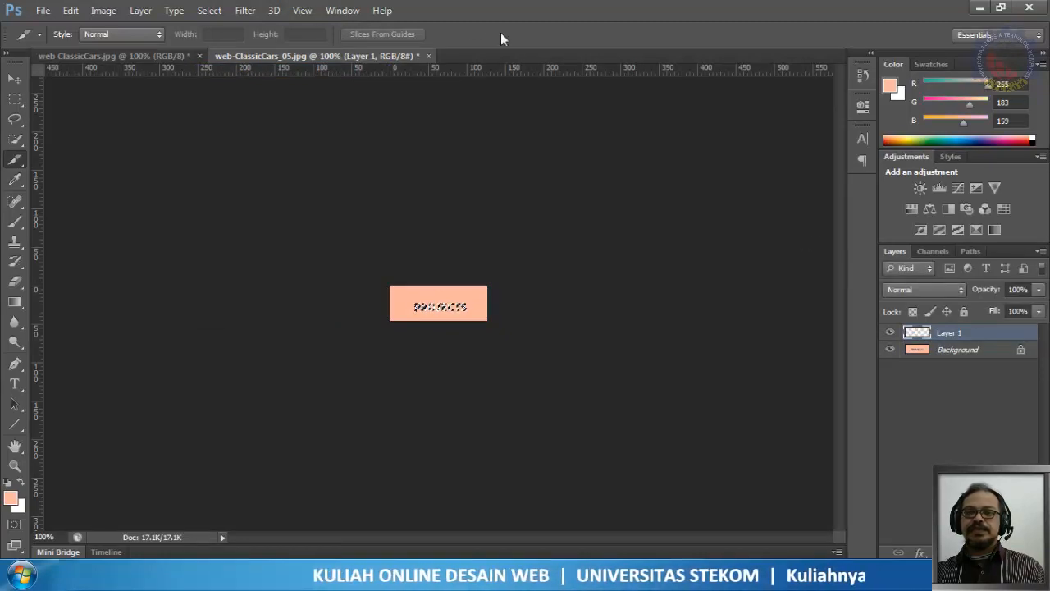
# Fill the selected PROJECTS lettering on the new layer with the bright blue colour 0006ff at 100% opacity, and deselect it
pyautogui.click(72, 12)
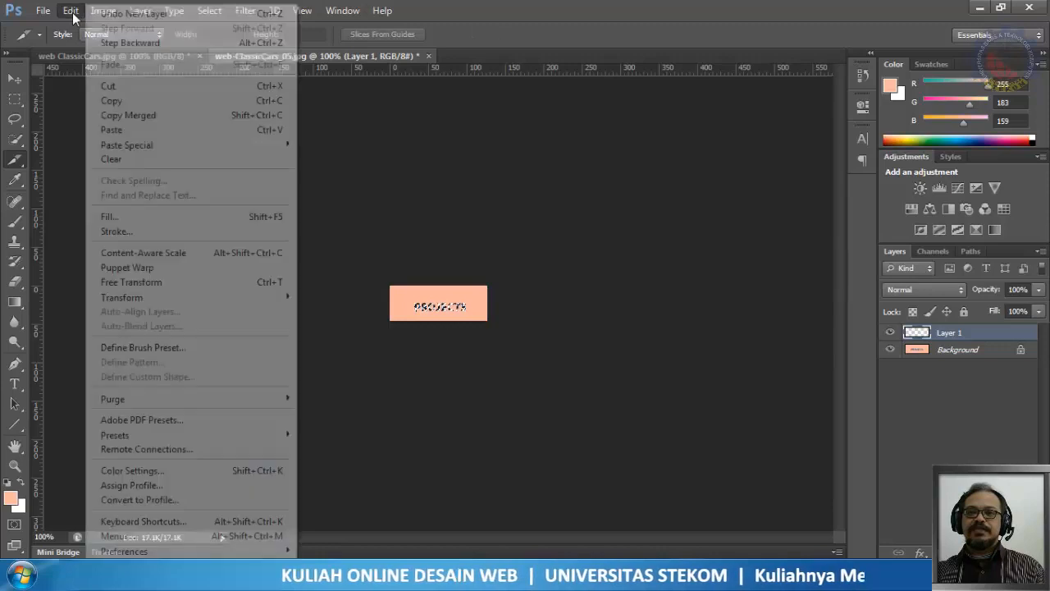
pyautogui.click(115, 218)
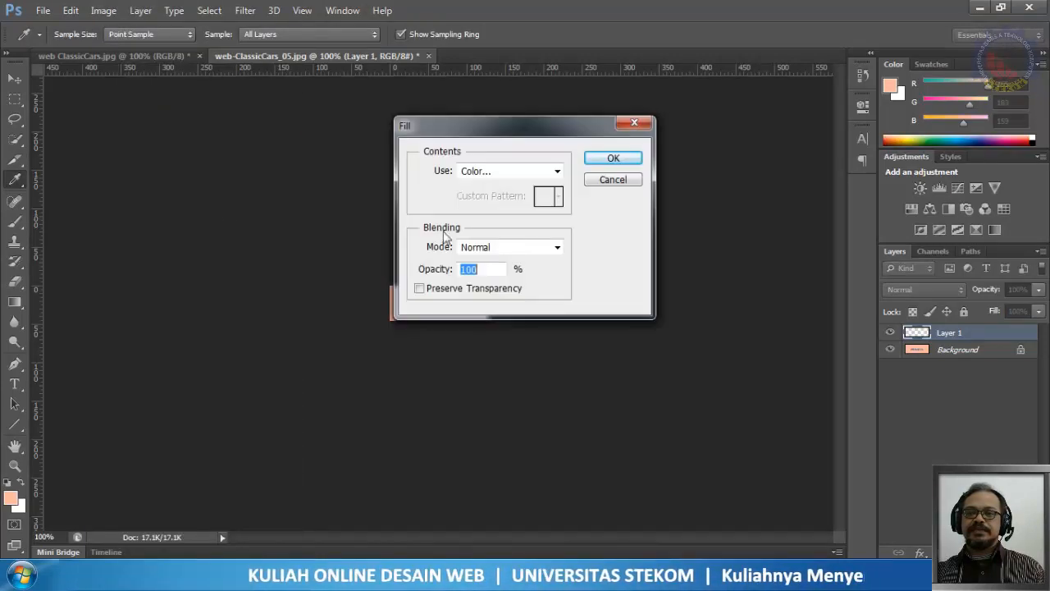
pyautogui.click(518, 179)
pyautogui.click(489, 209)
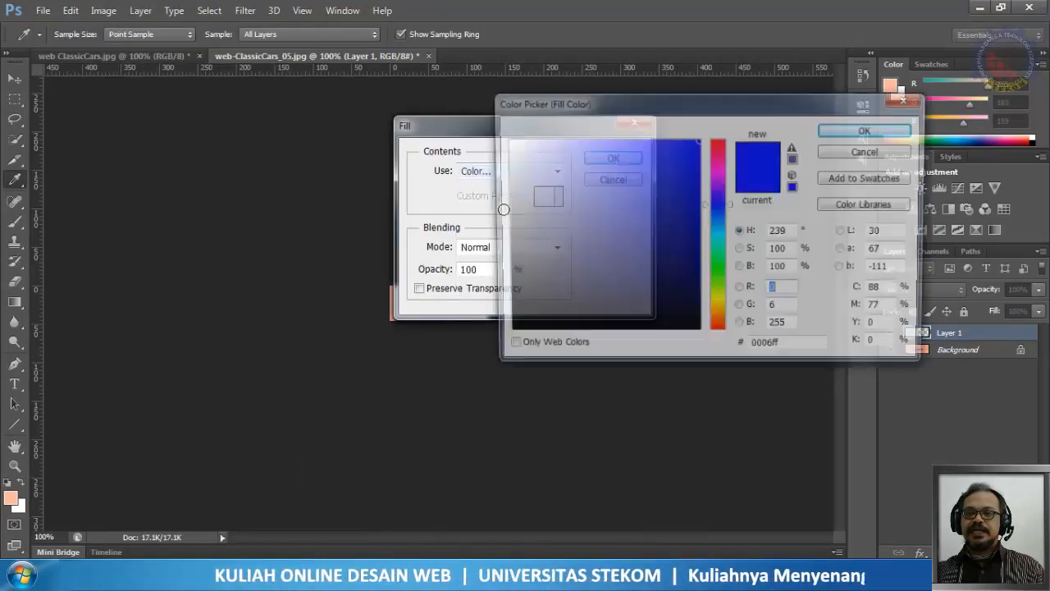
pyautogui.click(842, 133)
pyautogui.click(629, 158)
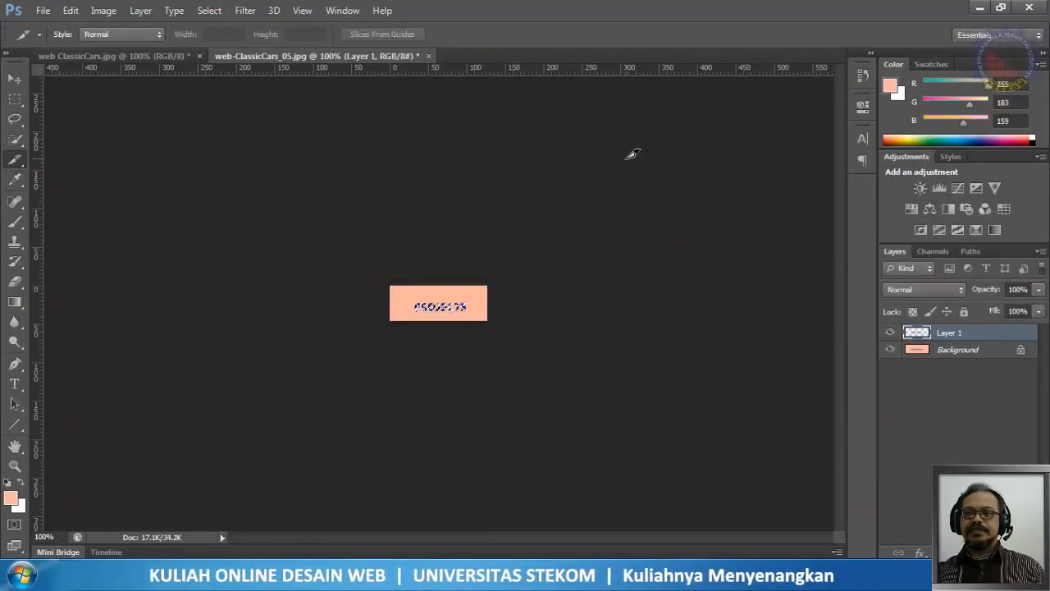
pyautogui.click(218, 11)
pyautogui.click(218, 40)
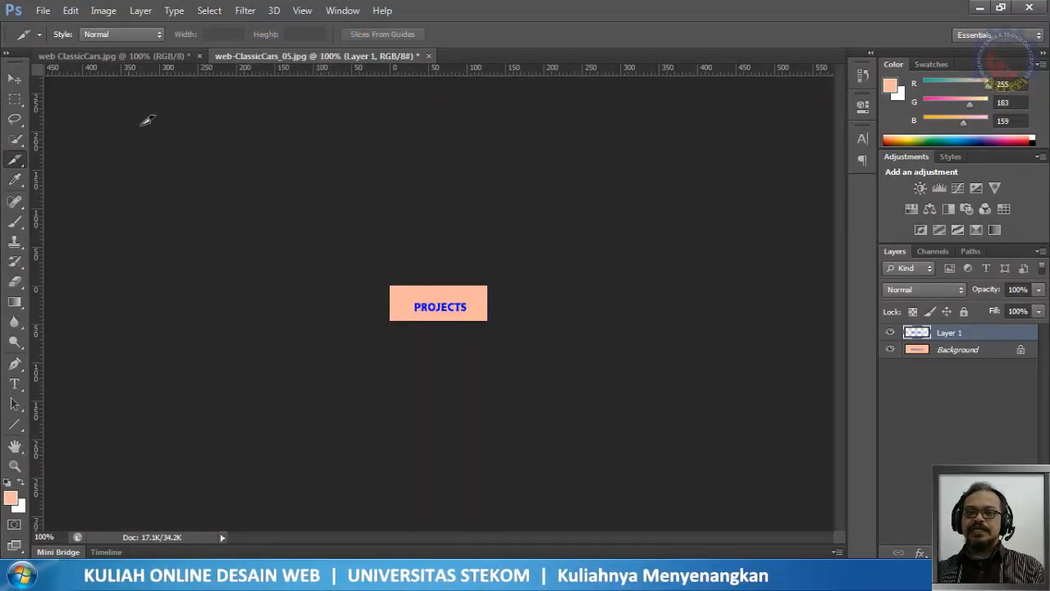
# Save the blue PROJECTS image as JPEG web-ClassicCars_05-a.jpg in the images folder at quality 12, and close the original without saving changes
pyautogui.click(43, 10)
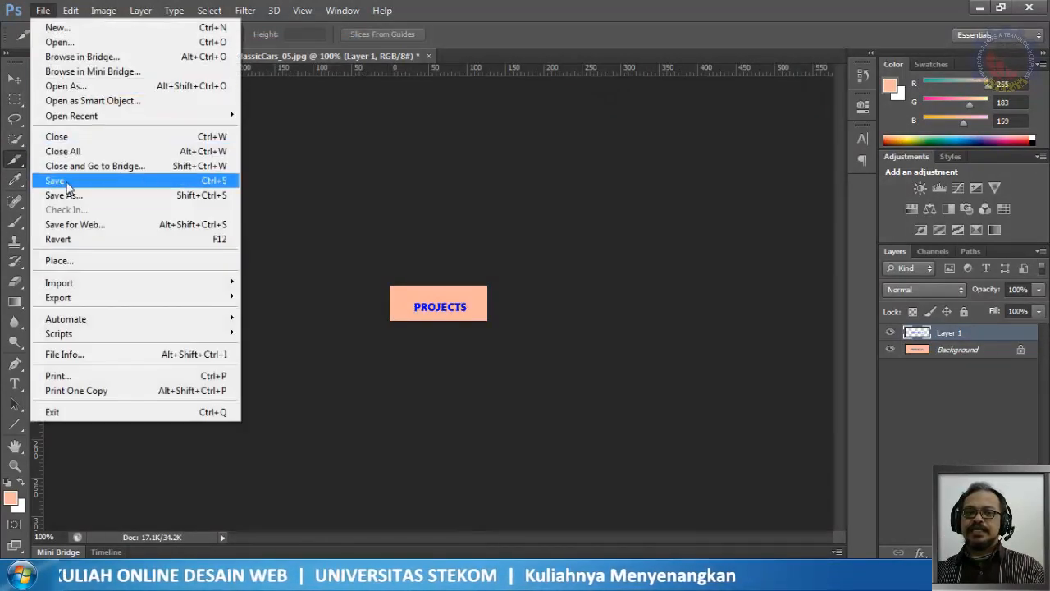
pyautogui.click(68, 199)
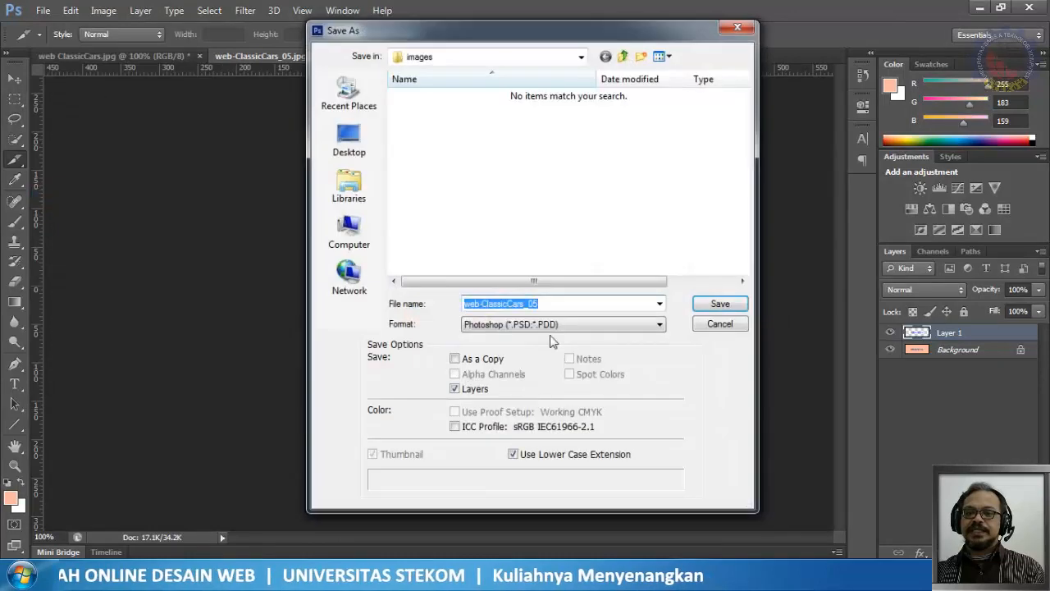
pyautogui.click(558, 324)
pyautogui.click(543, 428)
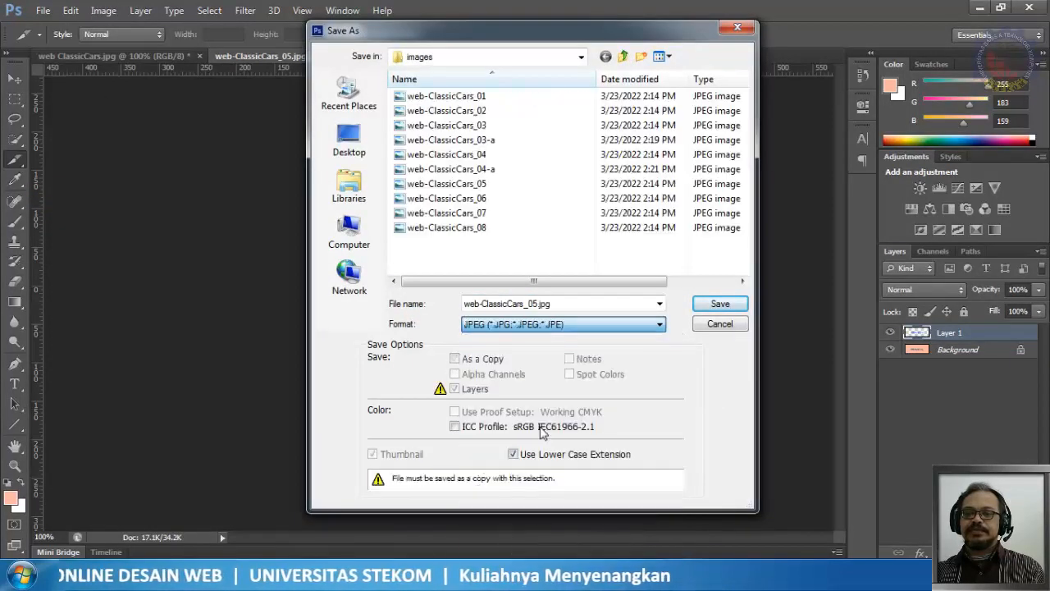
pyautogui.click(537, 303)
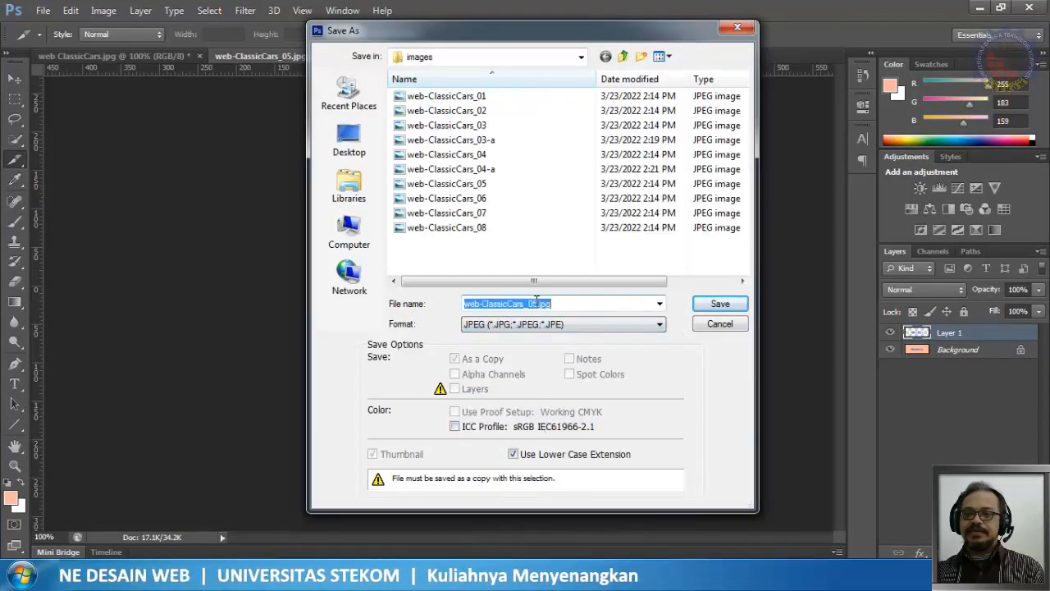
pyautogui.click(537, 303)
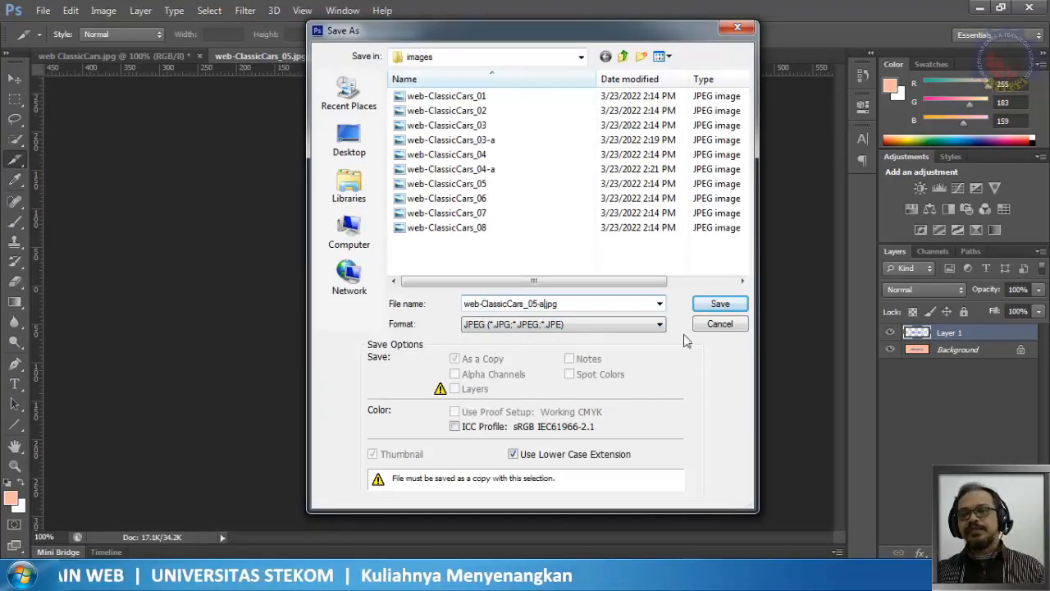
pyautogui.click(719, 304)
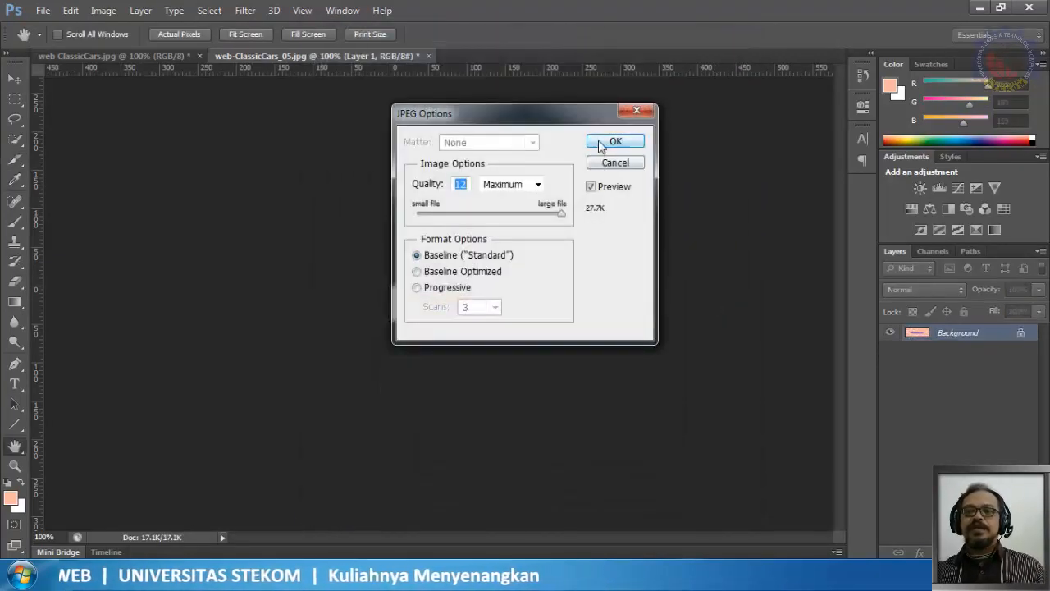
pyautogui.click(607, 143)
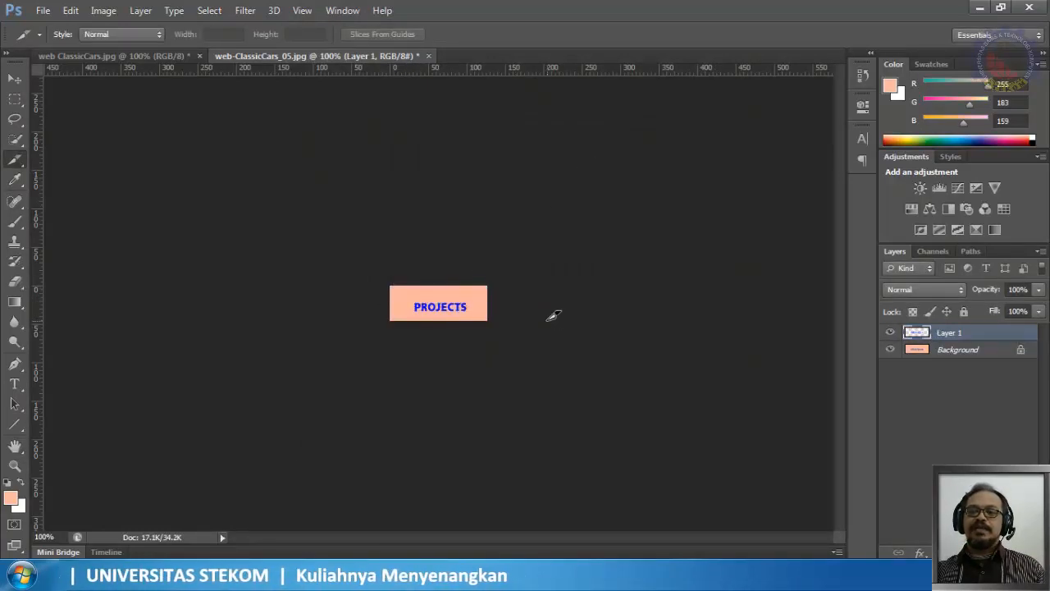
pyautogui.click(427, 56)
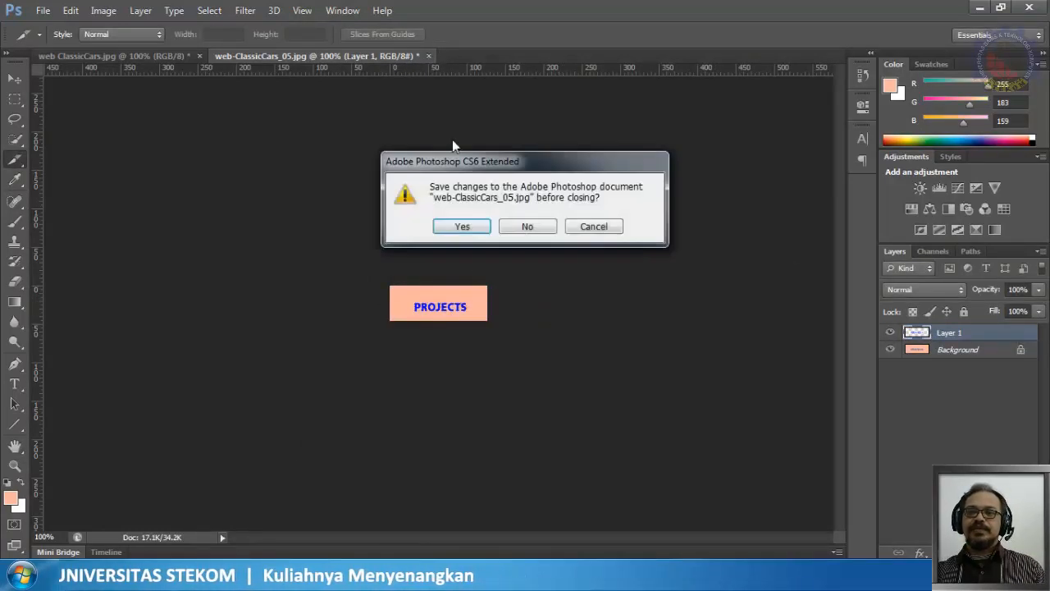
pyautogui.click(530, 228)
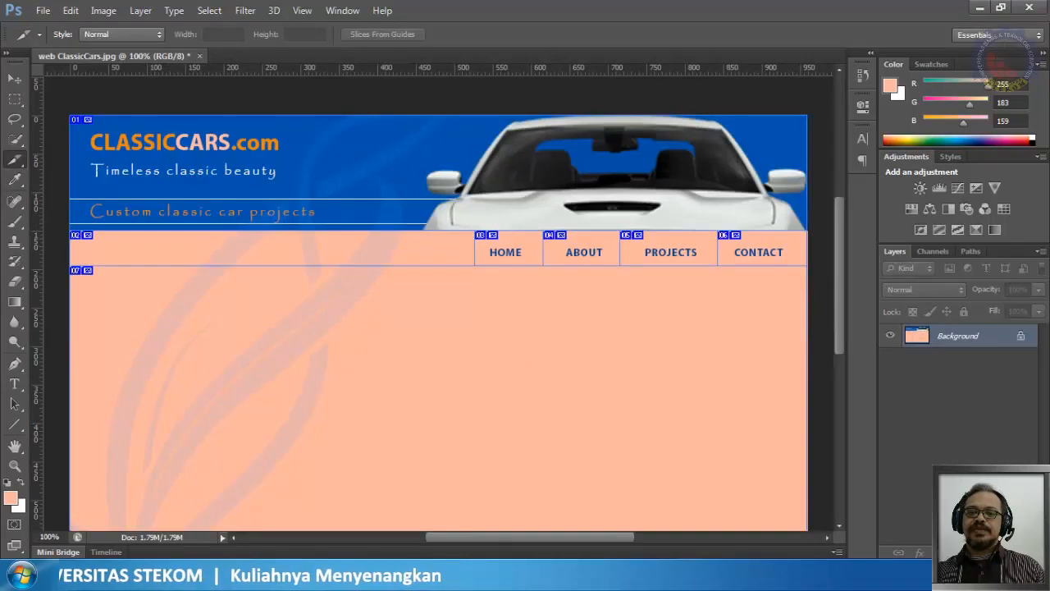
# Switch to the images folder and open web-ClassicCars_06, the CONTACT button image, in Adobe Photoshop CS6
pyautogui.hotkey('alt', 'Tab')
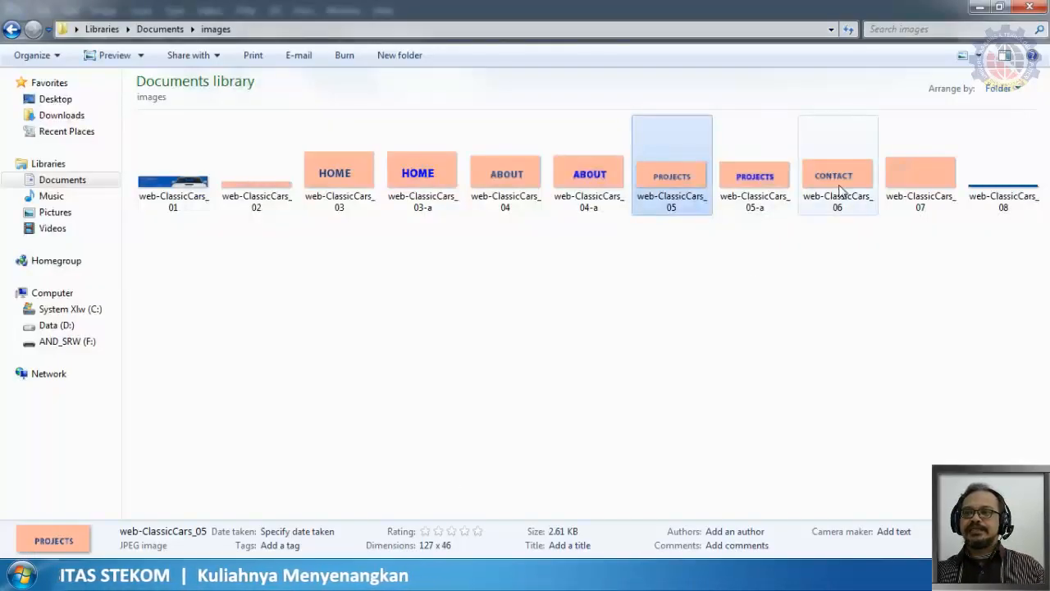
pyautogui.rightClick(841, 190)
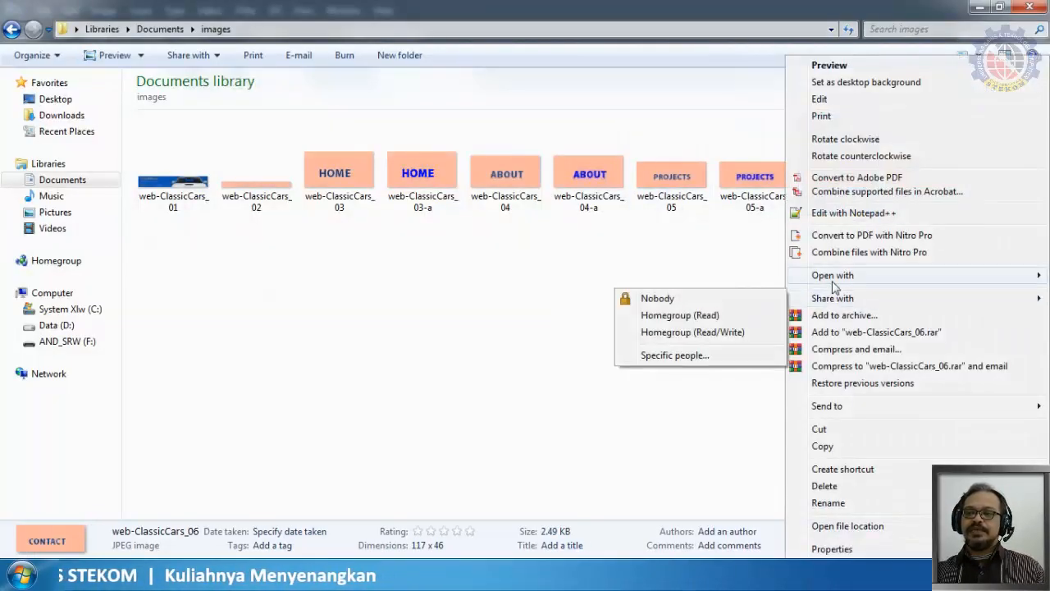
pyautogui.moveTo(833, 275)
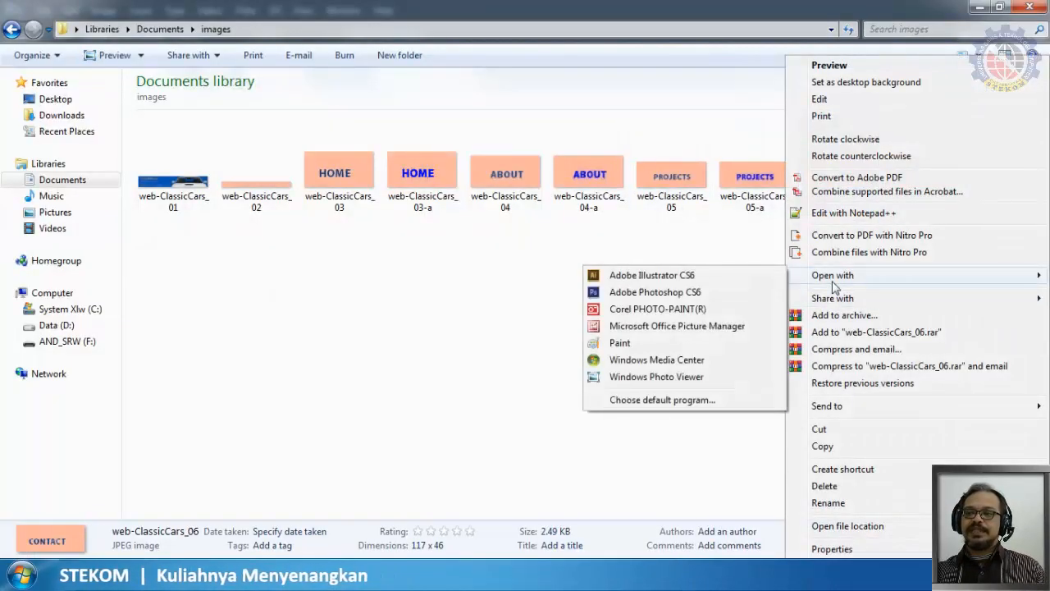
pyautogui.click(627, 293)
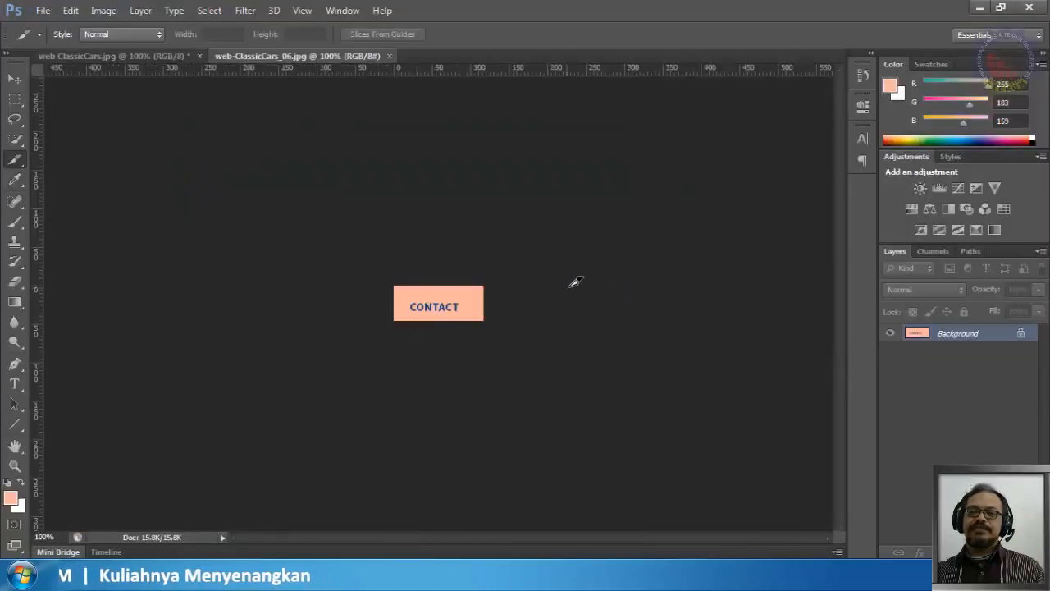
# Select the peach background around the CONTACT text with Color Range, using Sampled Colors and a Fuzziness of 128
pyautogui.click(209, 10)
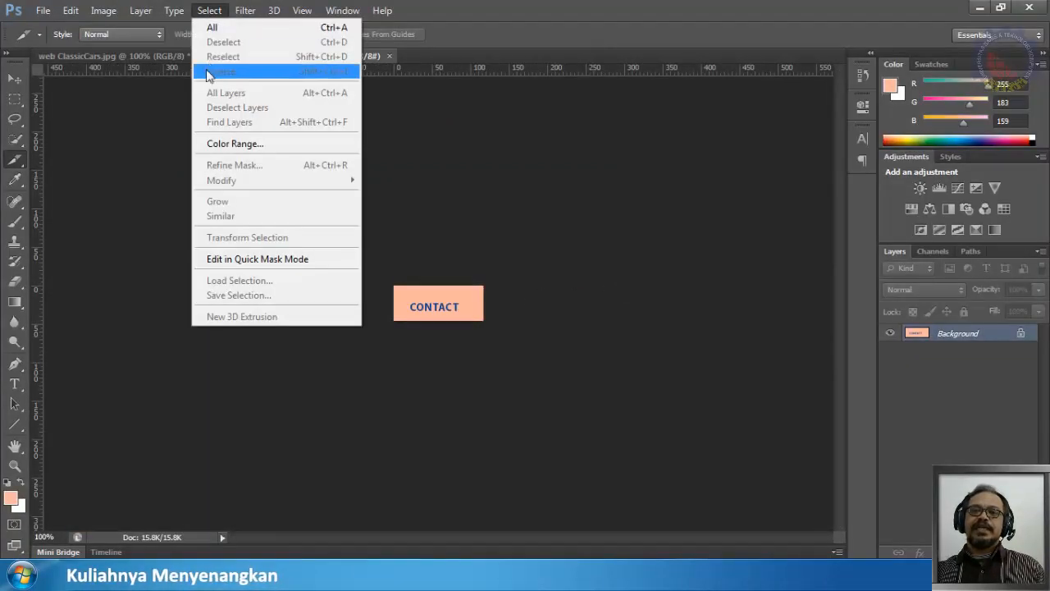
pyautogui.click(230, 144)
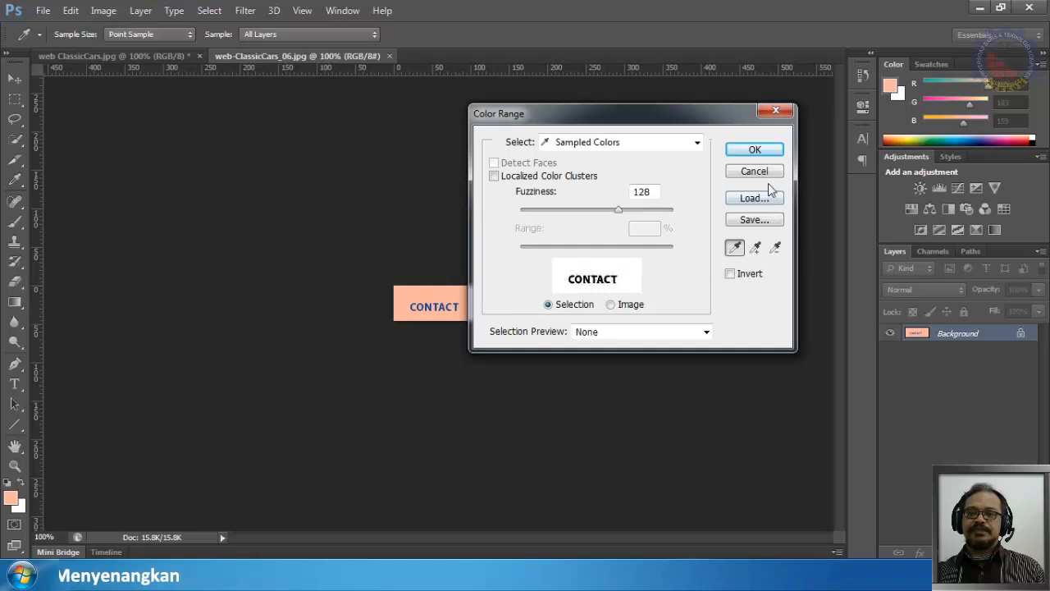
pyautogui.click(755, 151)
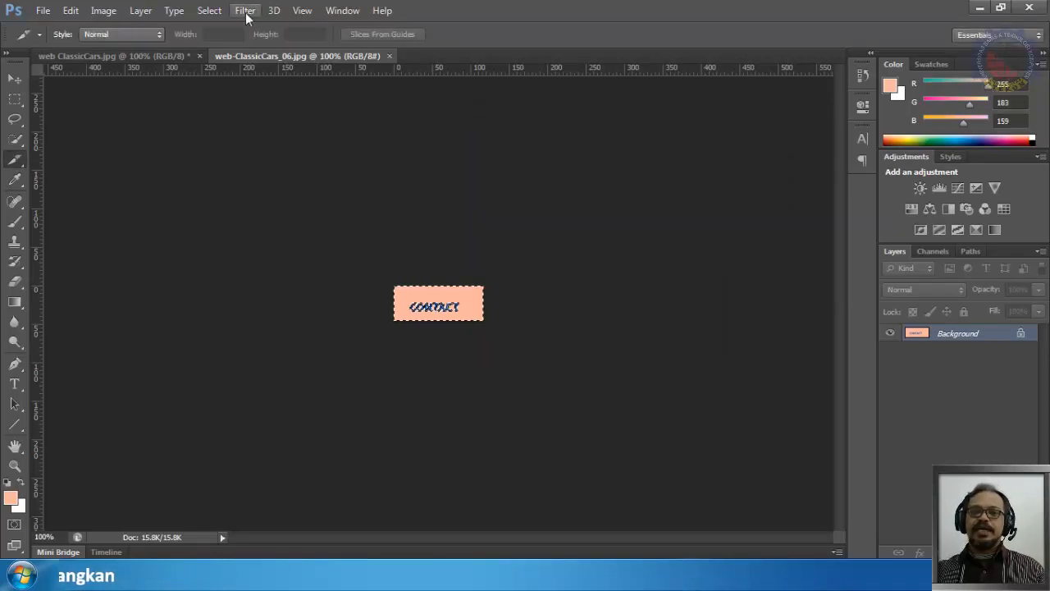
# Invert the selection to the CONTACT lettering and add a new layer above the background
pyautogui.click(209, 11)
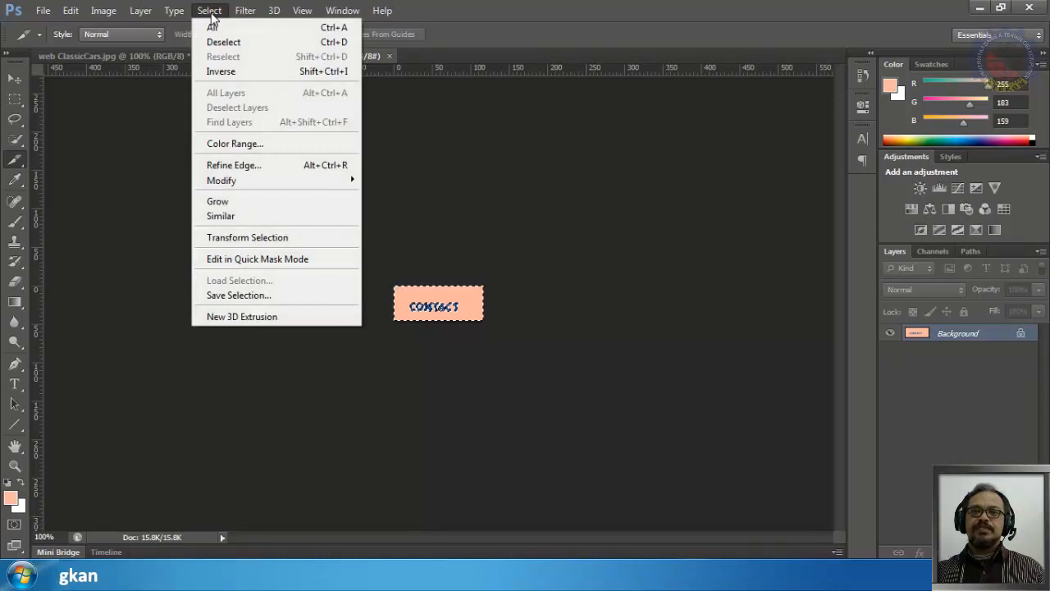
pyautogui.click(215, 72)
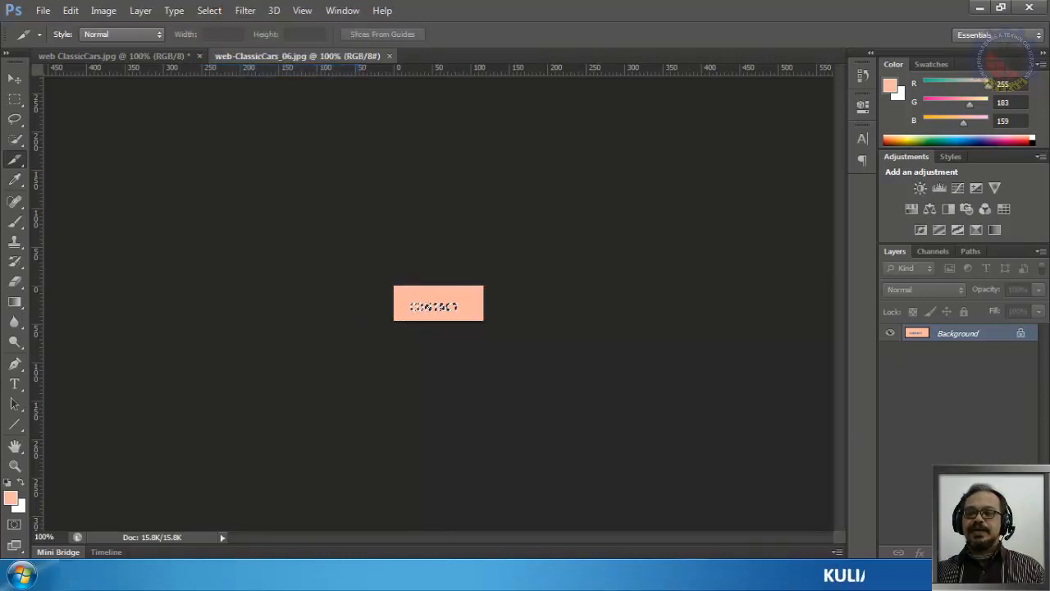
pyautogui.click(1005, 552)
pyautogui.click(70, 11)
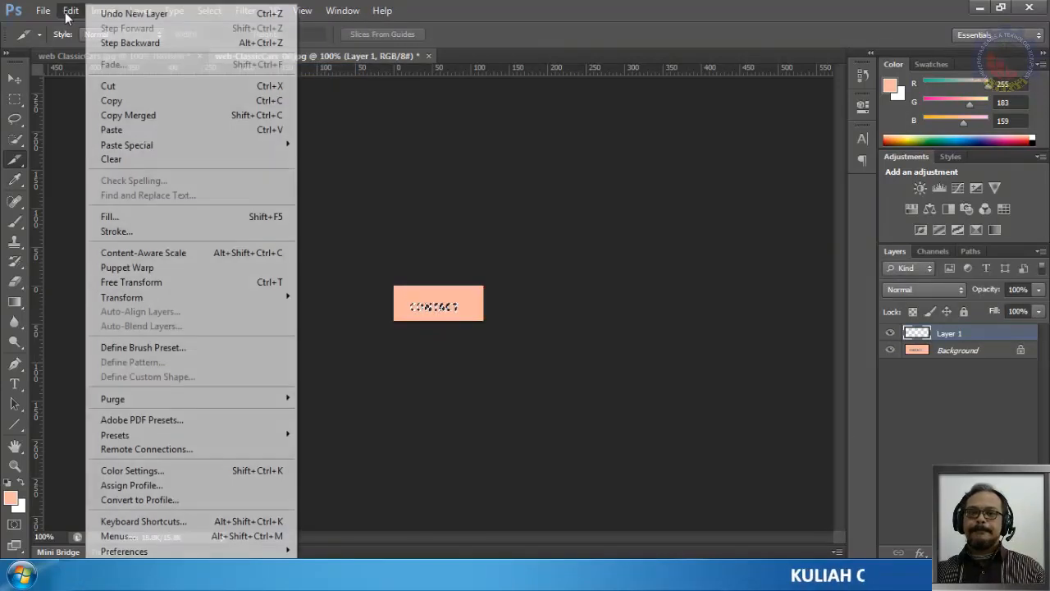
pyautogui.click(115, 215)
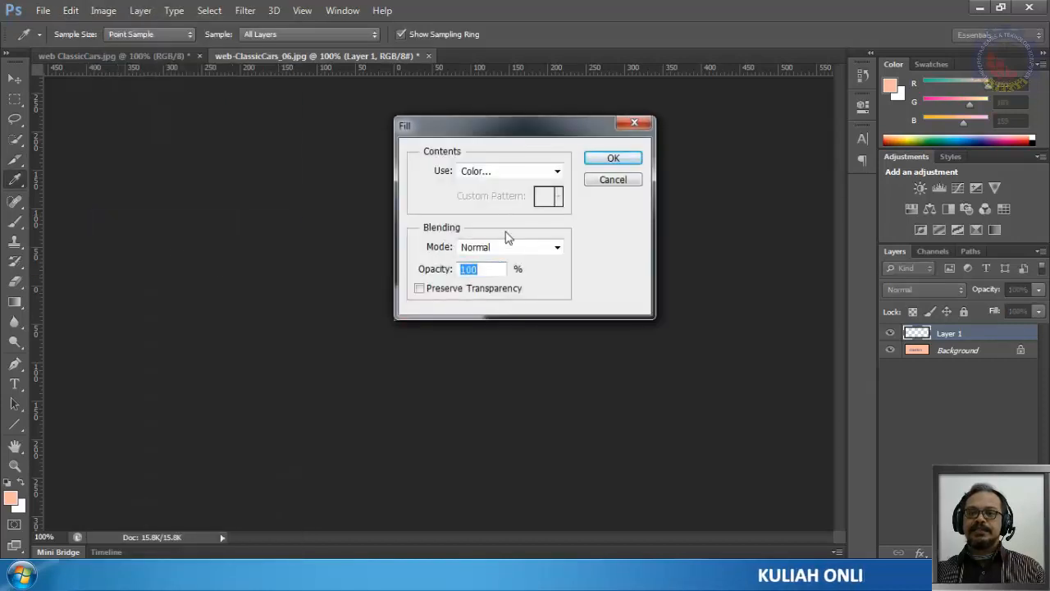
pyautogui.click(496, 171)
pyautogui.click(495, 172)
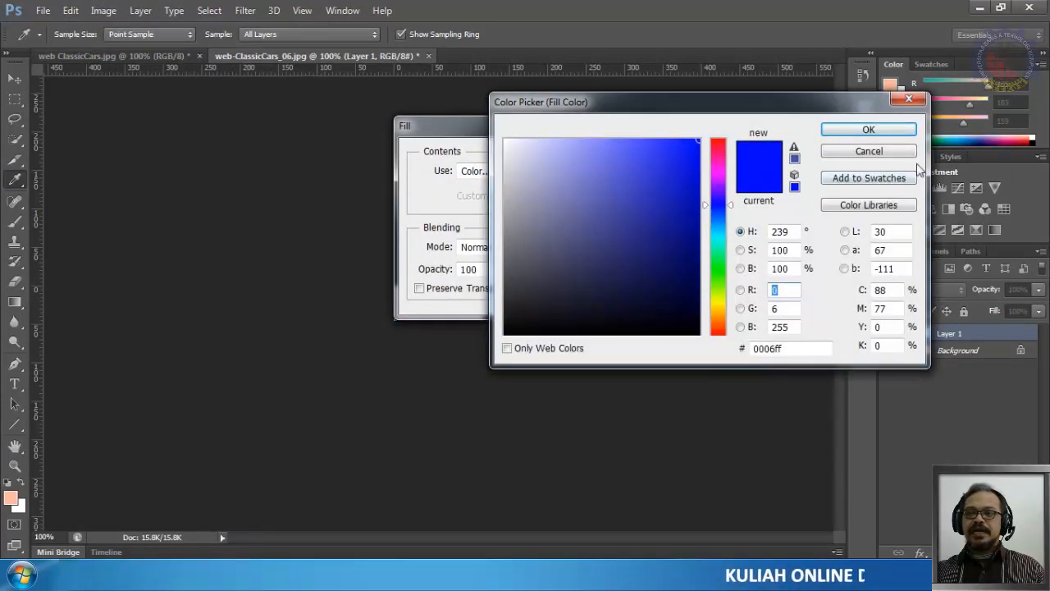
pyautogui.click(868, 153)
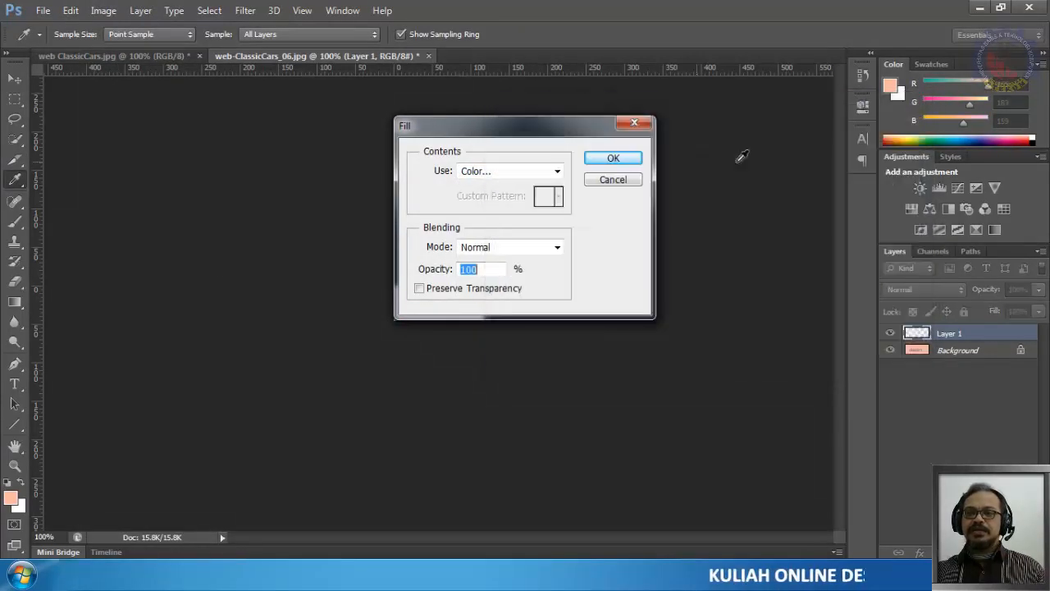
pyautogui.click(611, 185)
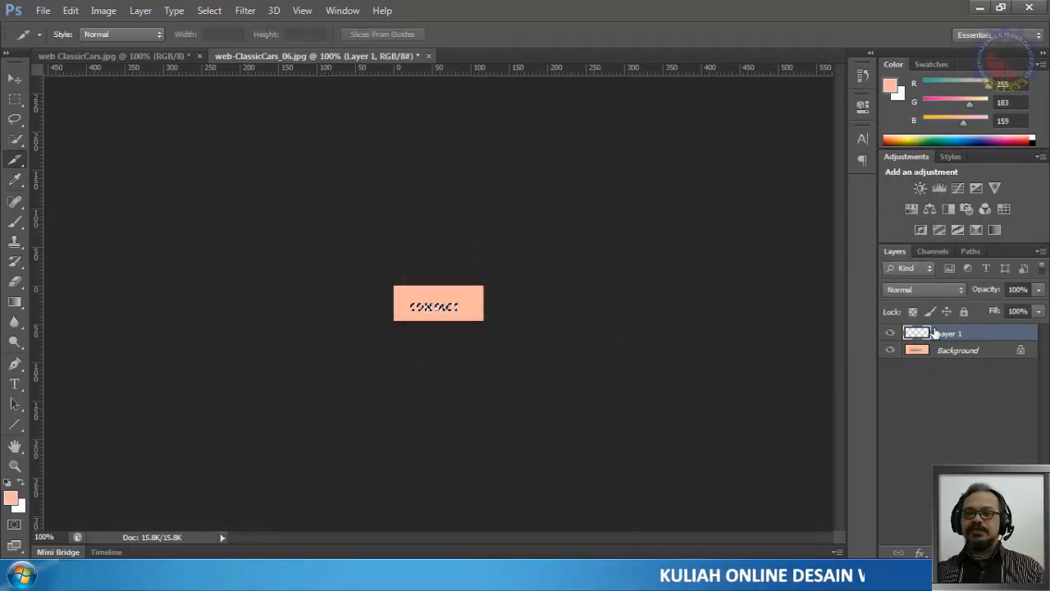
# Fill the selected CONTACT lettering on the new layer with the bright blue colour 0006ff at 100% opacity, and deselect it
pyautogui.click(69, 13)
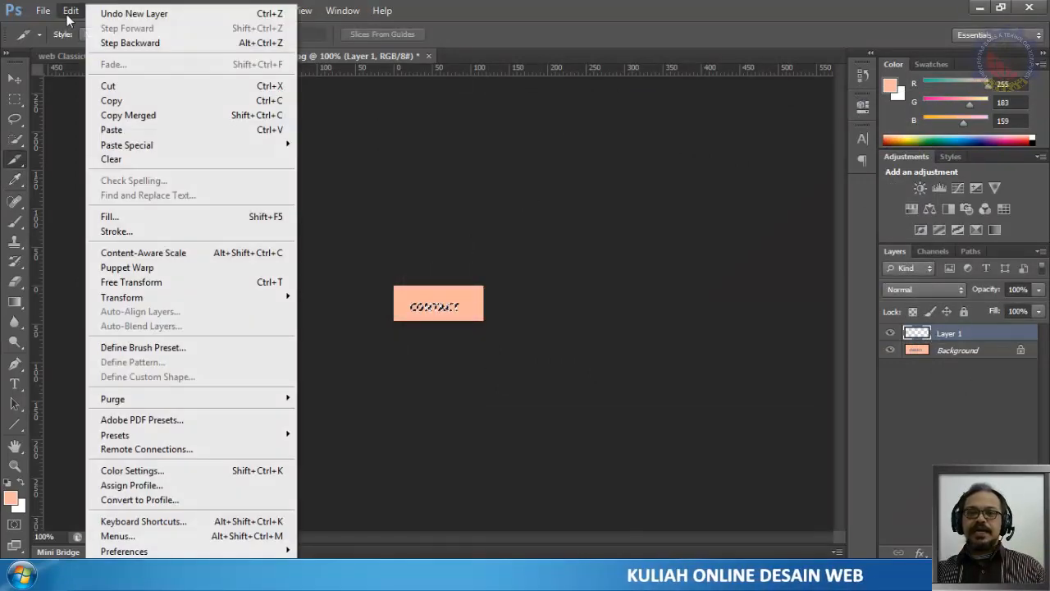
pyautogui.click(106, 216)
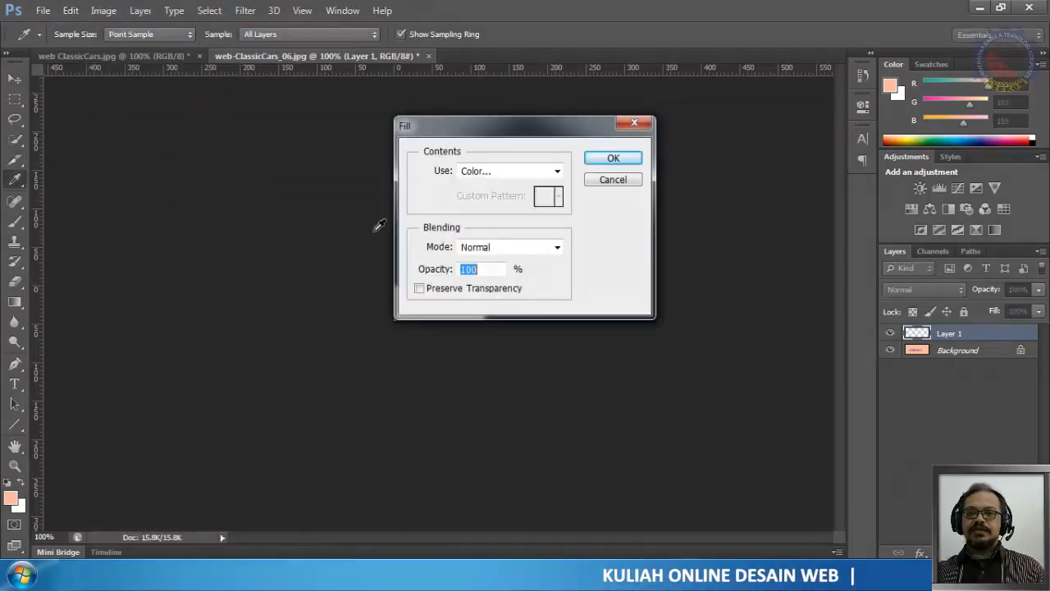
pyautogui.click(608, 161)
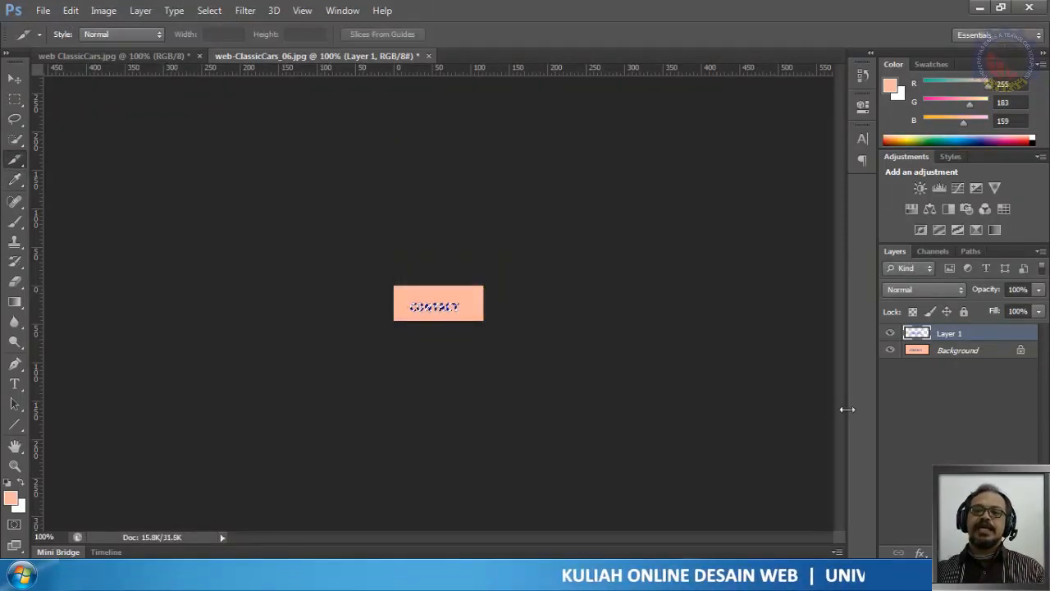
pyautogui.click(206, 11)
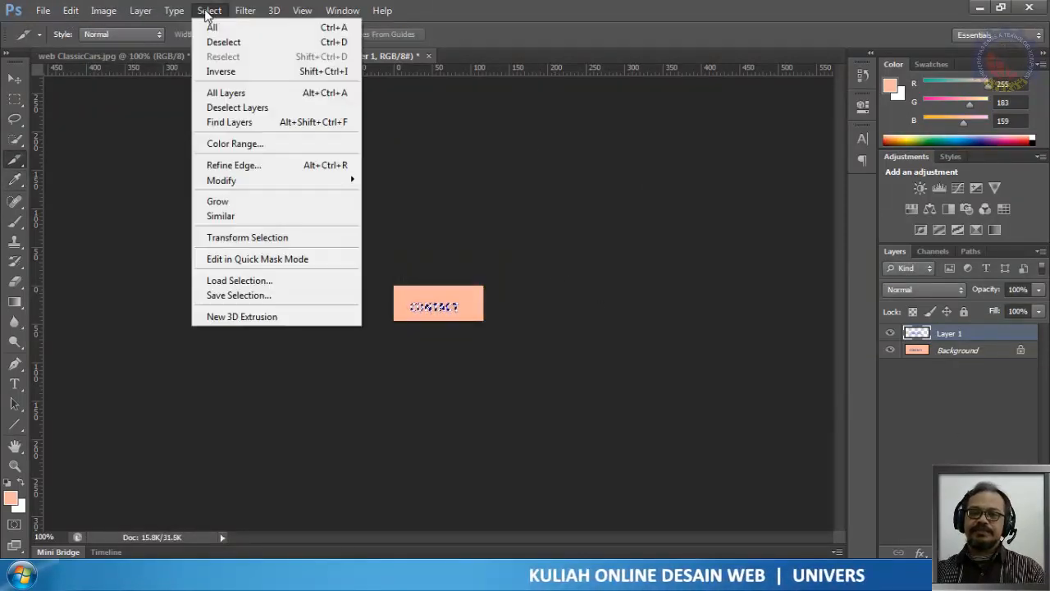
pyautogui.click(220, 42)
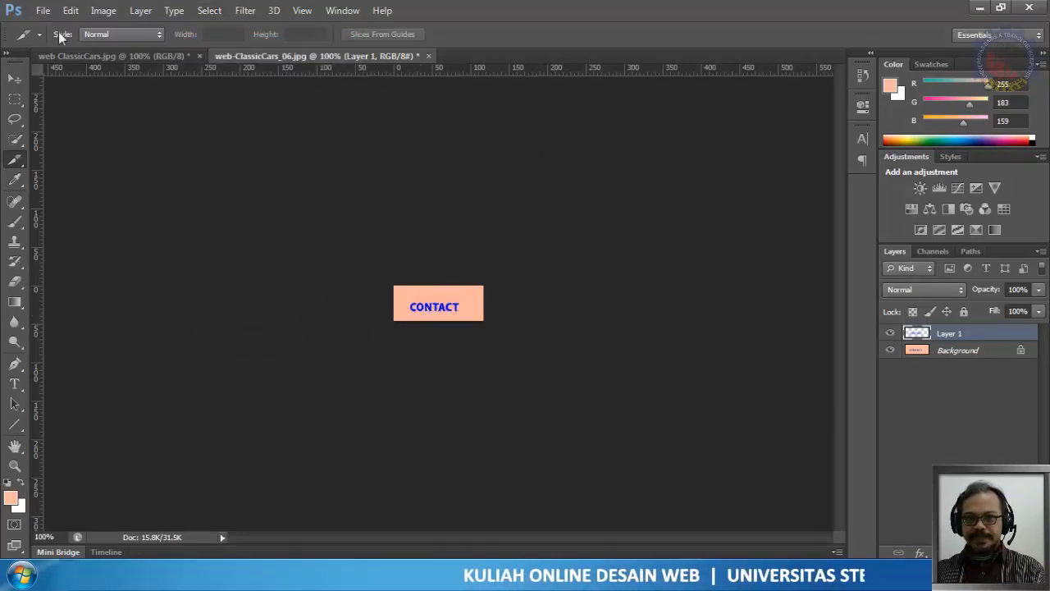
# Save the blue CONTACT image as JPEG web-ClassicCars_06-a.jpg in the images folder at quality 12, and close the original without saving changes
pyautogui.click(44, 11)
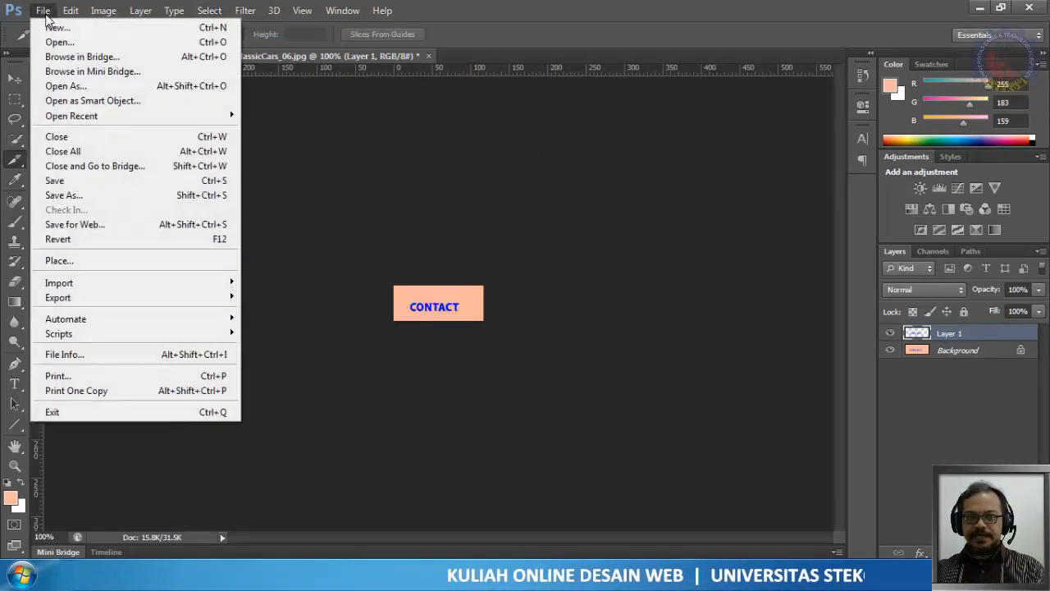
pyautogui.click(71, 195)
pyautogui.click(506, 327)
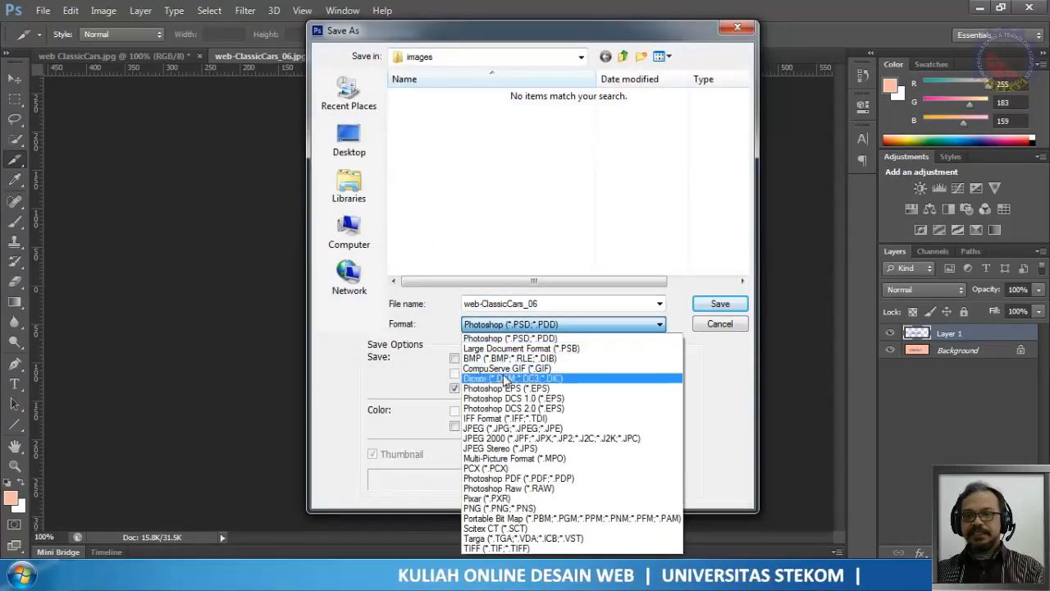
pyautogui.click(513, 432)
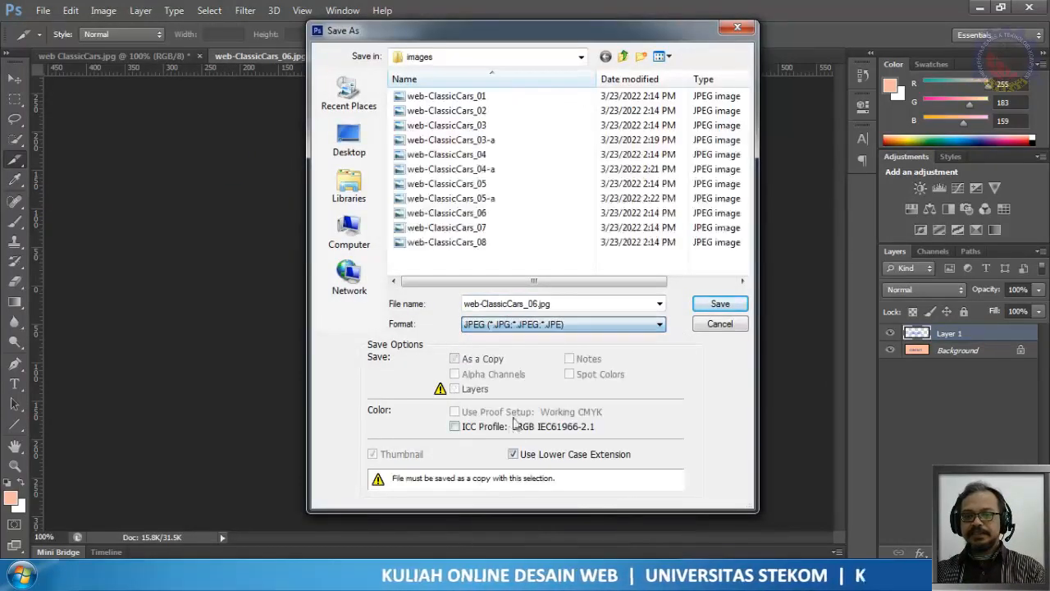
pyautogui.click(537, 303)
pyautogui.click(538, 303)
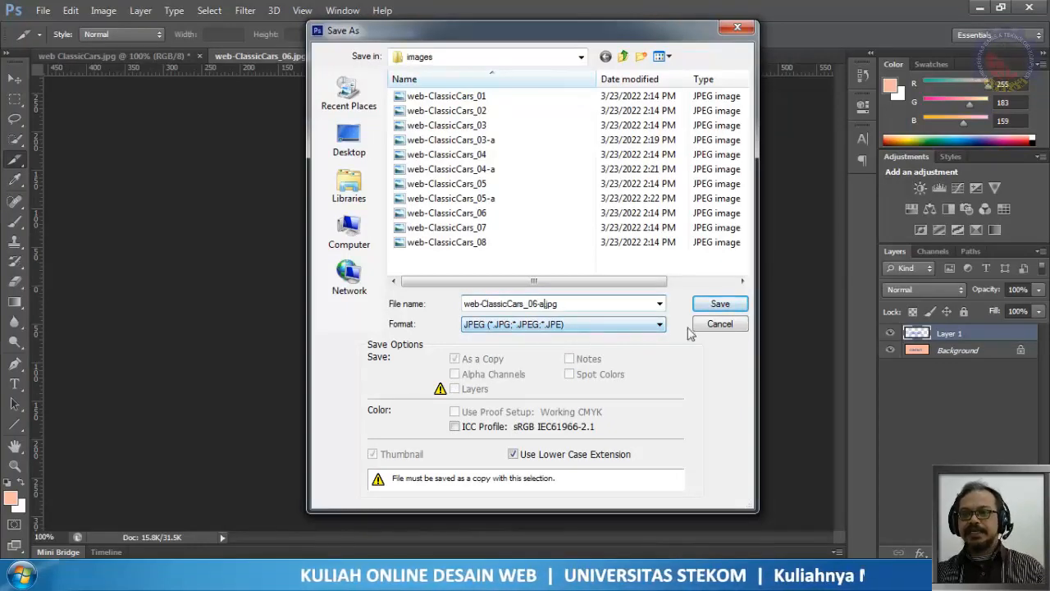
pyautogui.click(721, 303)
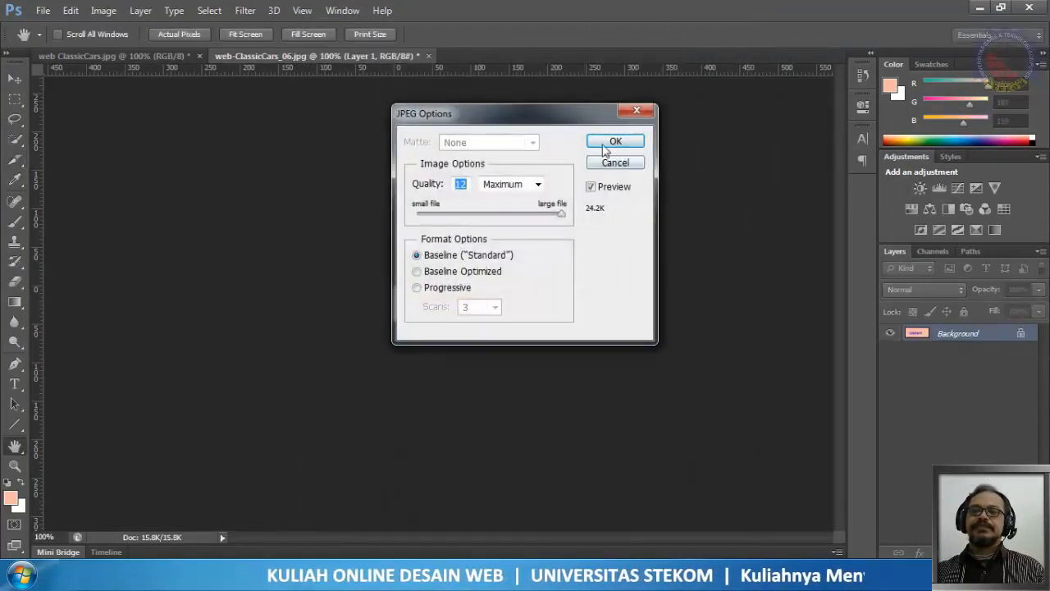
pyautogui.click(606, 144)
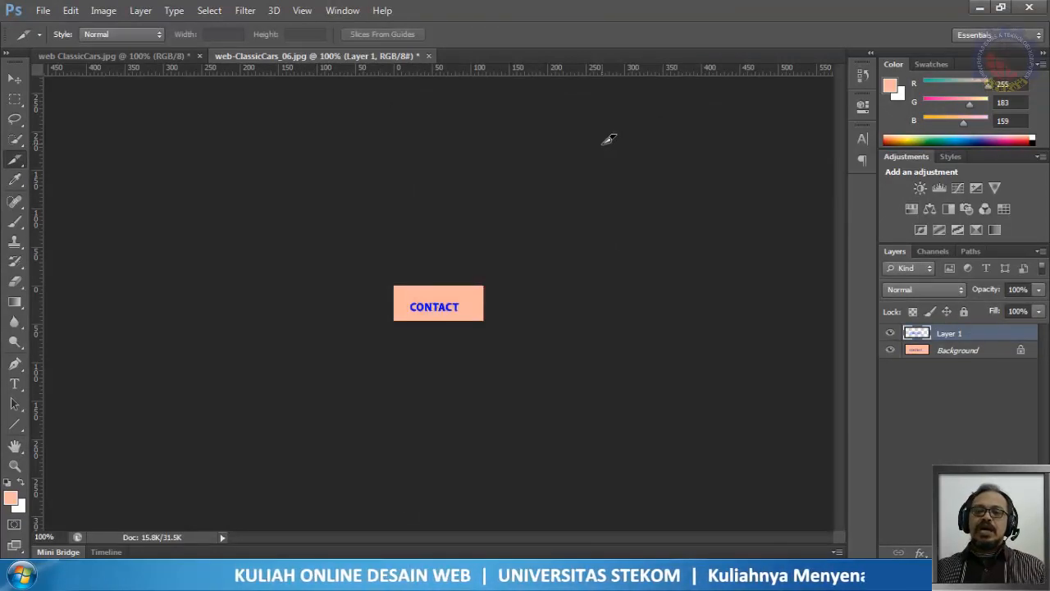
pyautogui.click(429, 55)
pyautogui.click(534, 228)
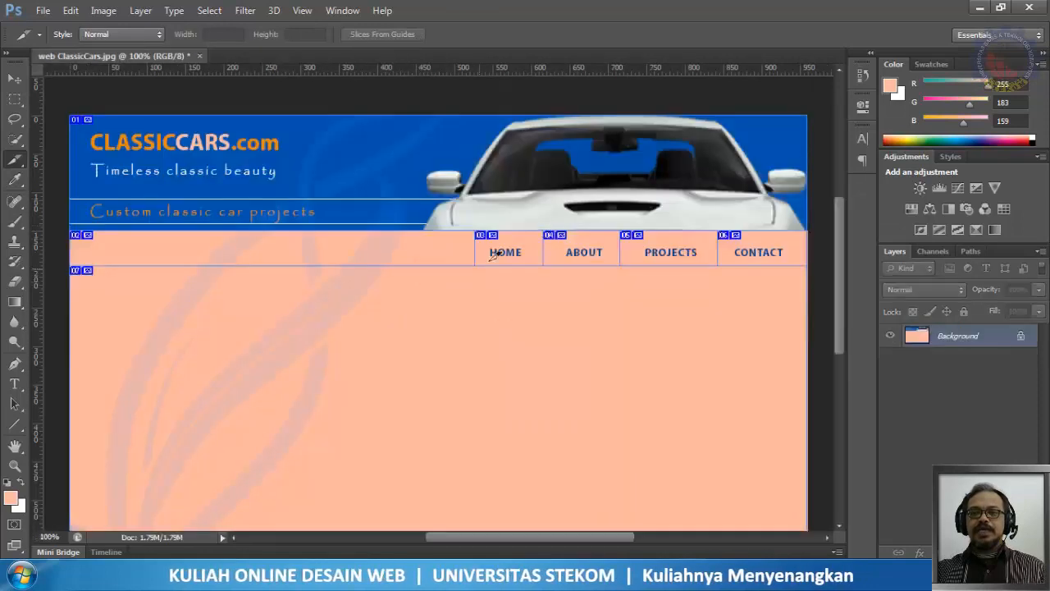
# Compare the original HOME, ABOUT, PROJECTS and CONTACT button images with their bright blue variants in the images folder
pyautogui.click(411, 576)
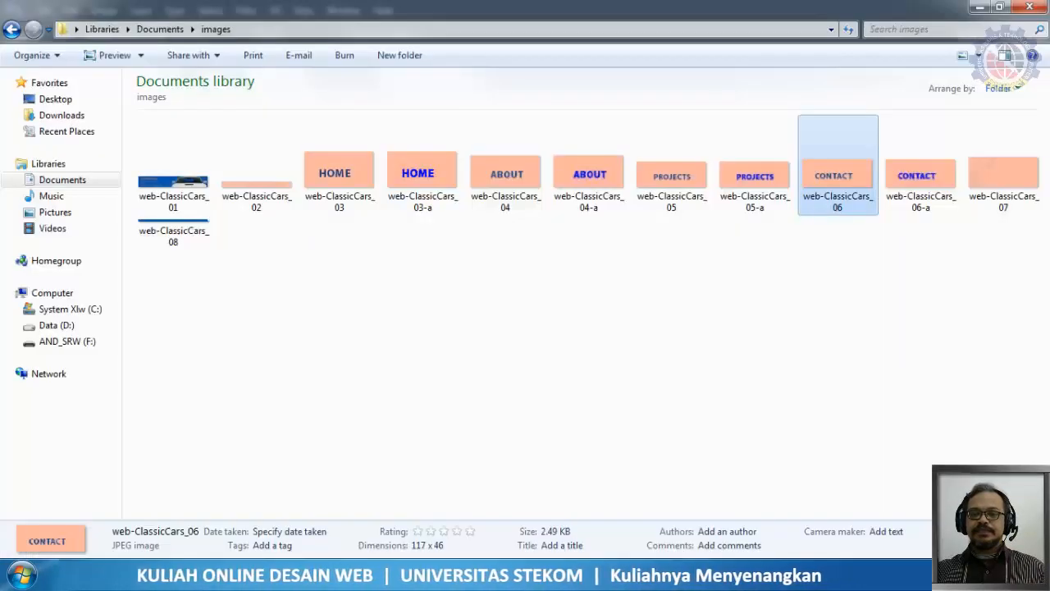
pyautogui.click(331, 185)
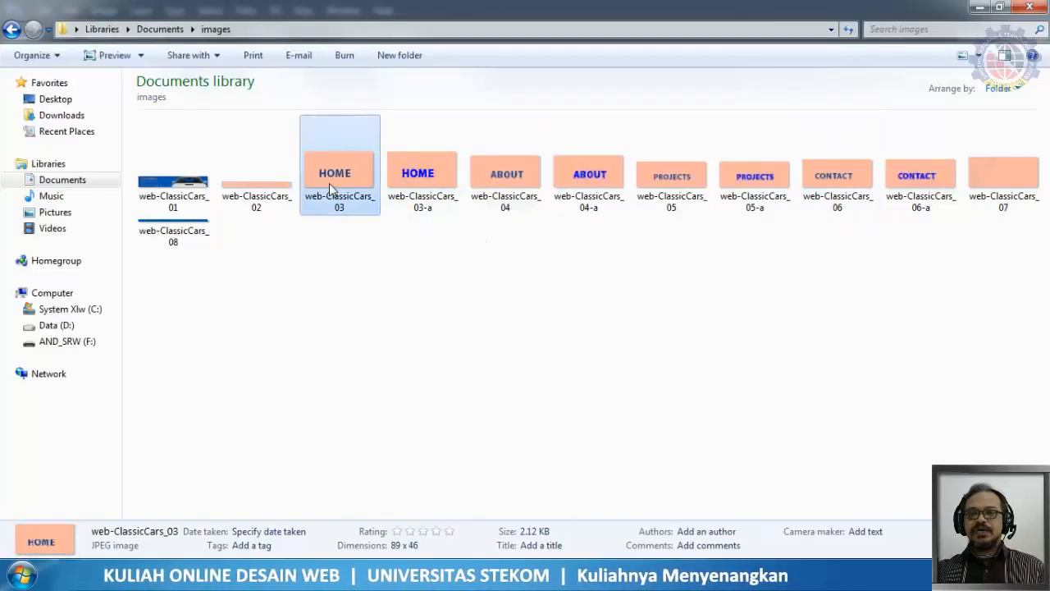
pyautogui.click(422, 175)
pyautogui.click(332, 182)
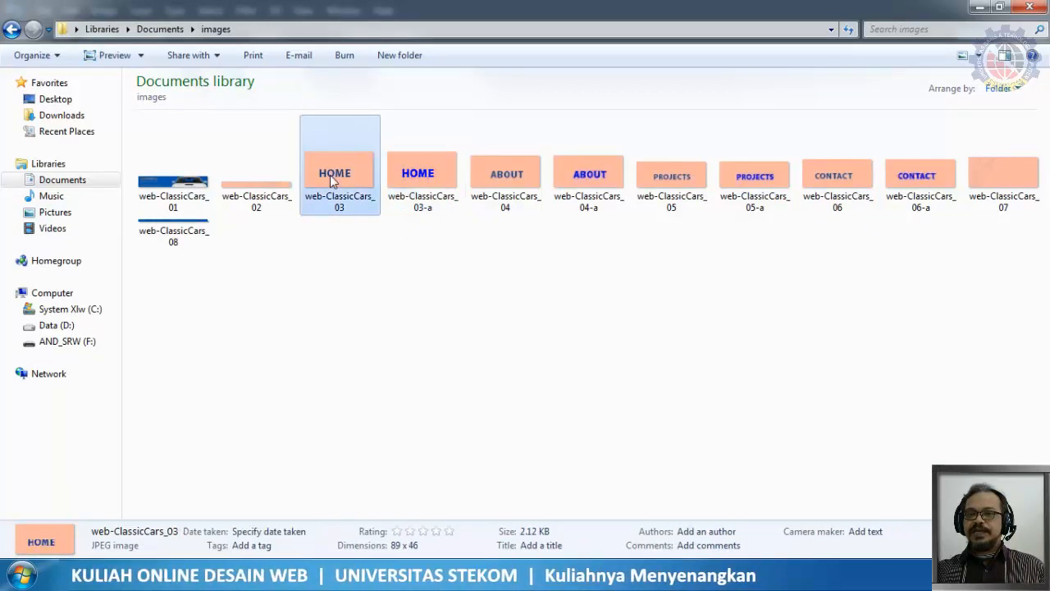
pyautogui.click(419, 177)
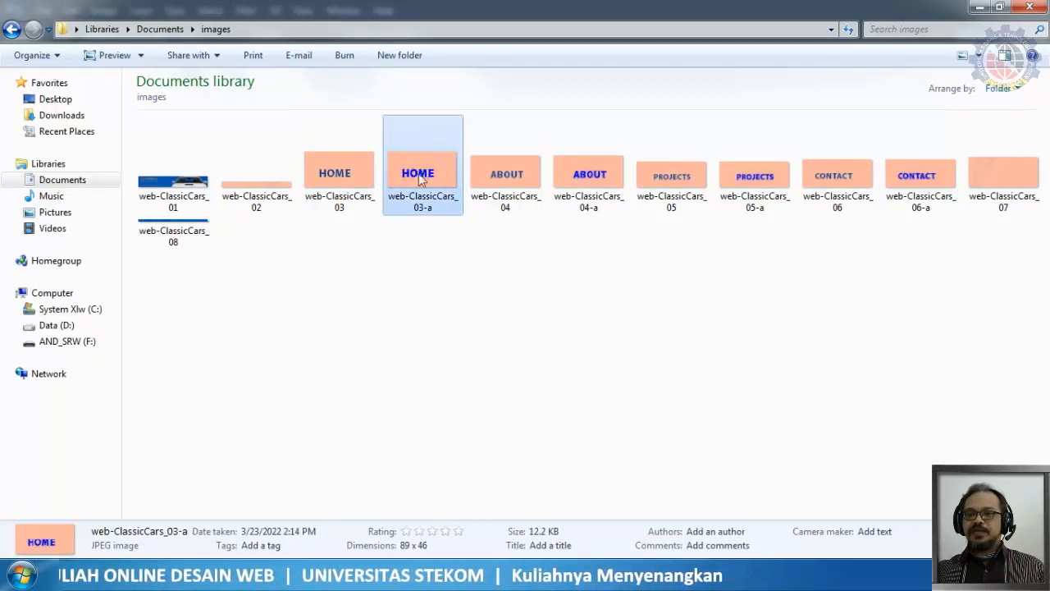
pyautogui.click(506, 182)
pyautogui.click(574, 180)
pyautogui.click(672, 181)
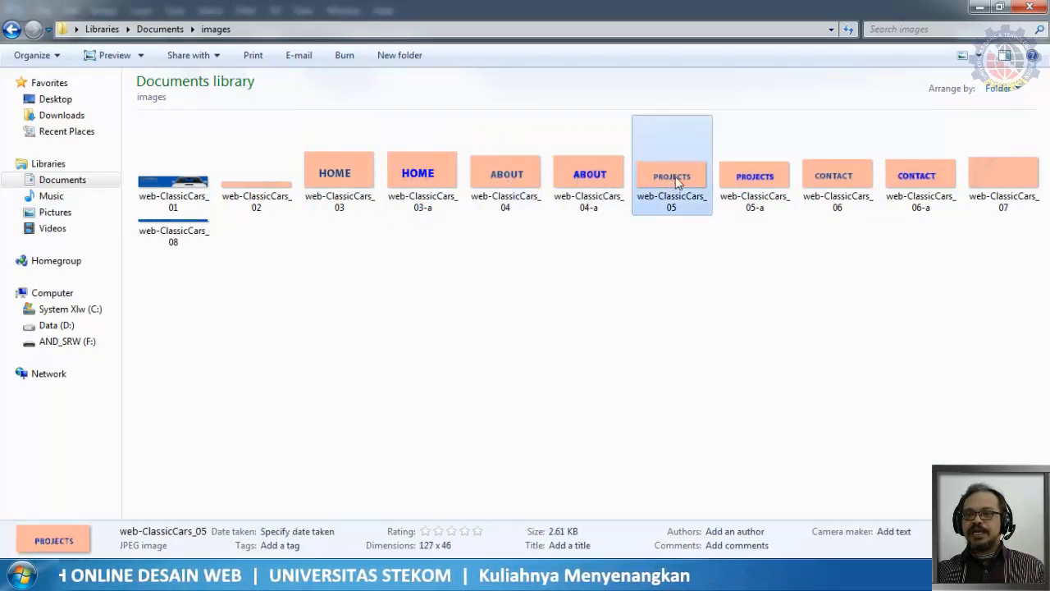
pyautogui.click(750, 183)
pyautogui.click(827, 182)
pyautogui.click(926, 181)
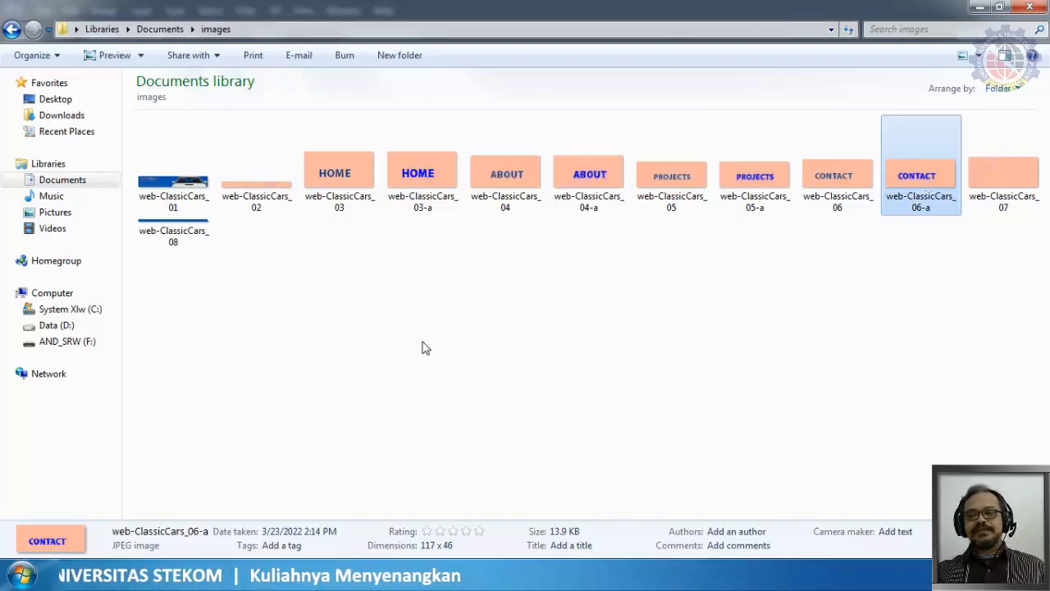
# Return to Photoshop and save the sliced web ClassicCars.jpg layout under its existing name
pyautogui.click(328, 575)
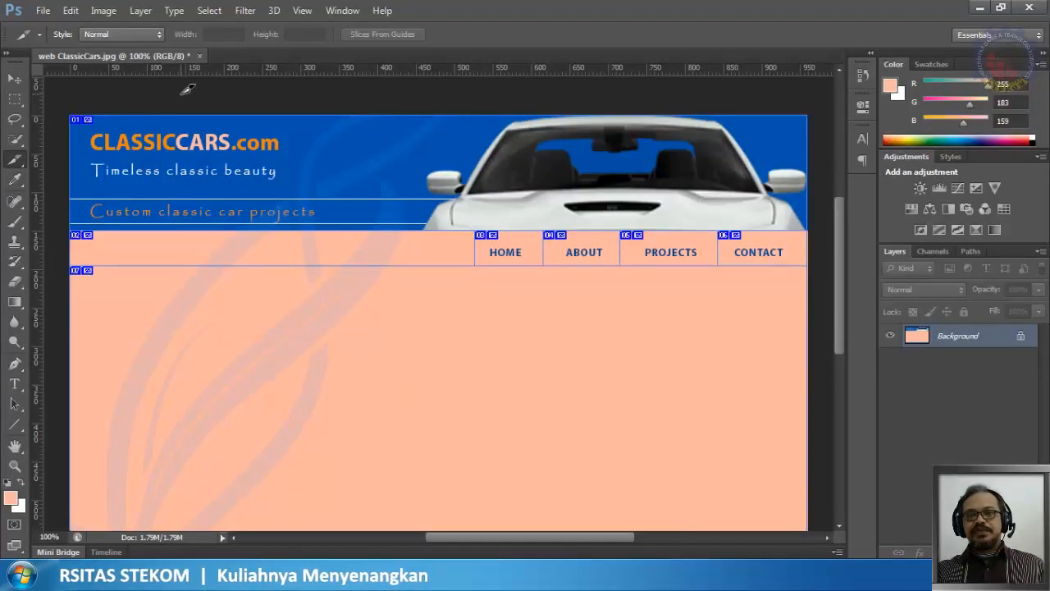
pyautogui.click(43, 10)
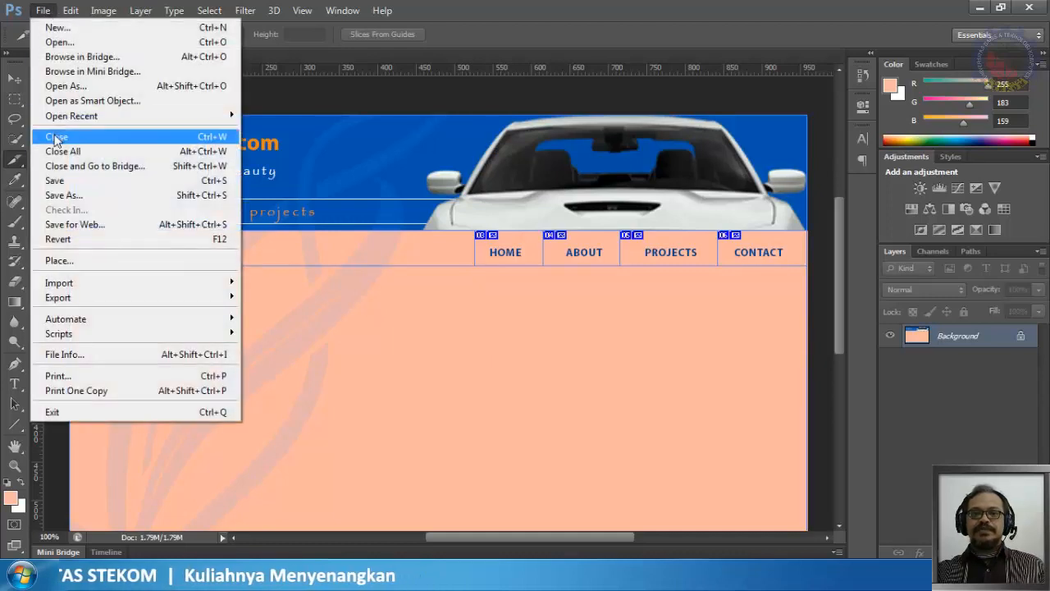
pyautogui.click(68, 182)
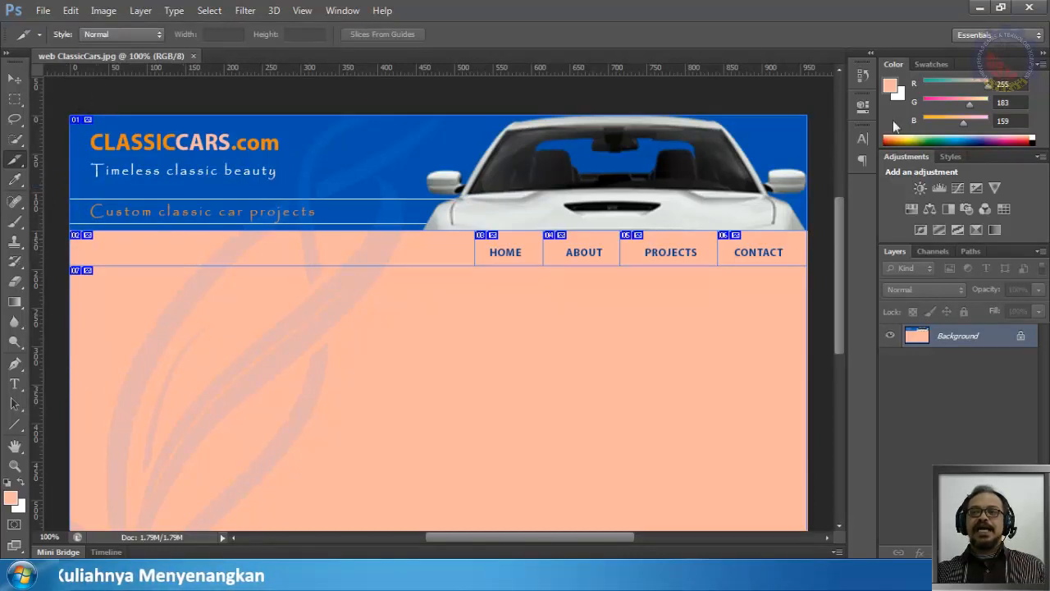
# Close Photoshop and open the web-ClassicCars HTML file from Documents in Adobe Dreamweaver CS6, accepting the preset default-editor file types
pyautogui.click(1029, 8)
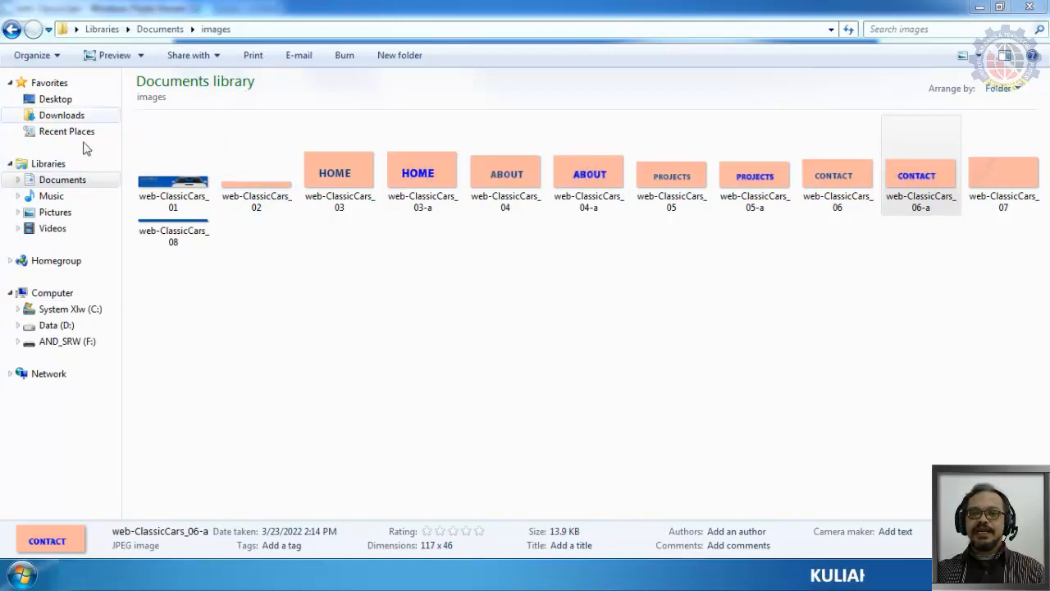
pyautogui.click(67, 186)
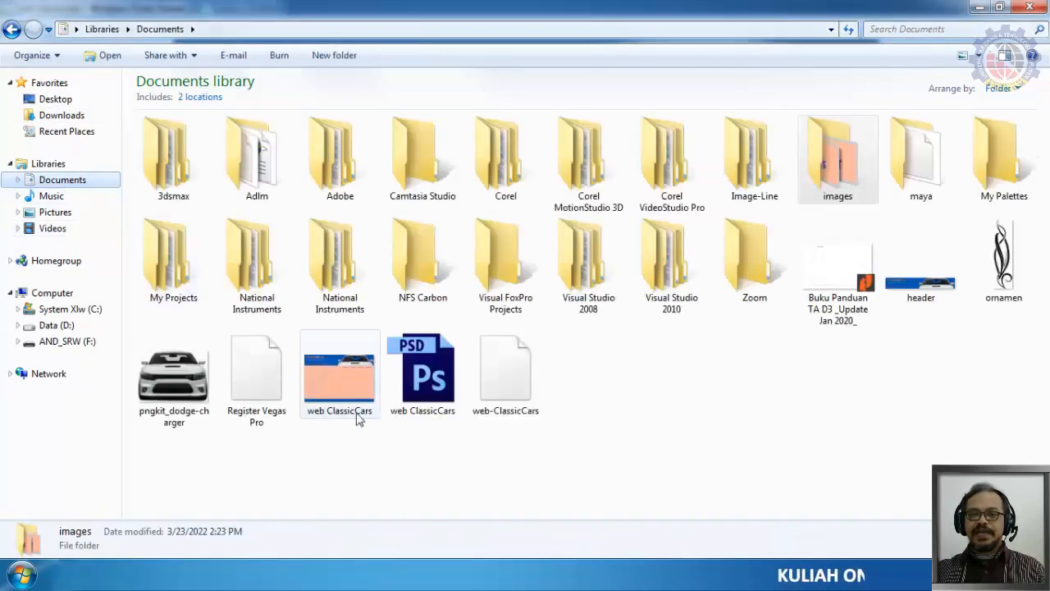
pyautogui.click(509, 410)
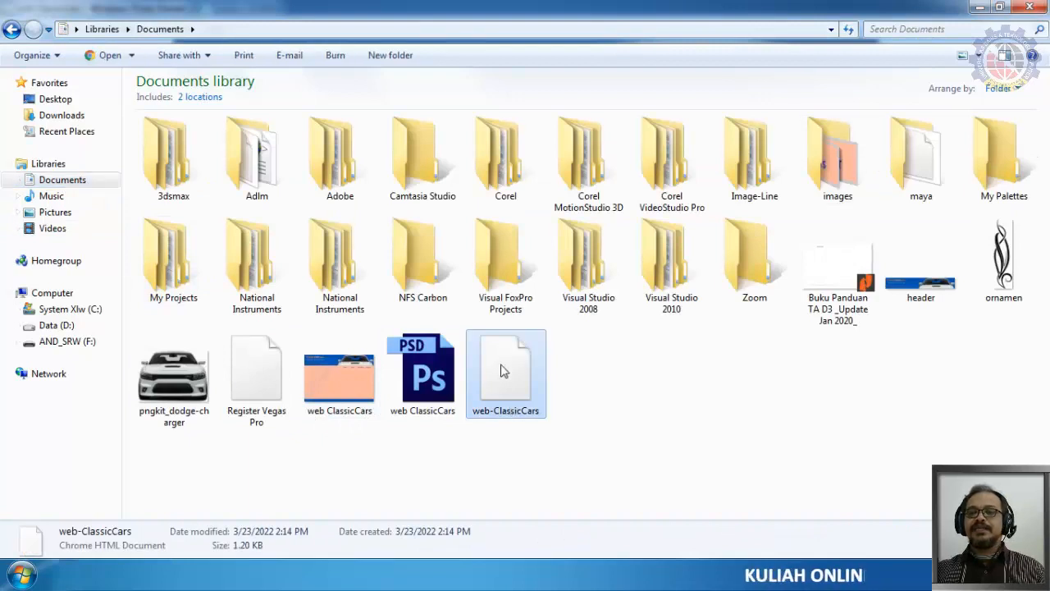
pyautogui.rightClick(503, 371)
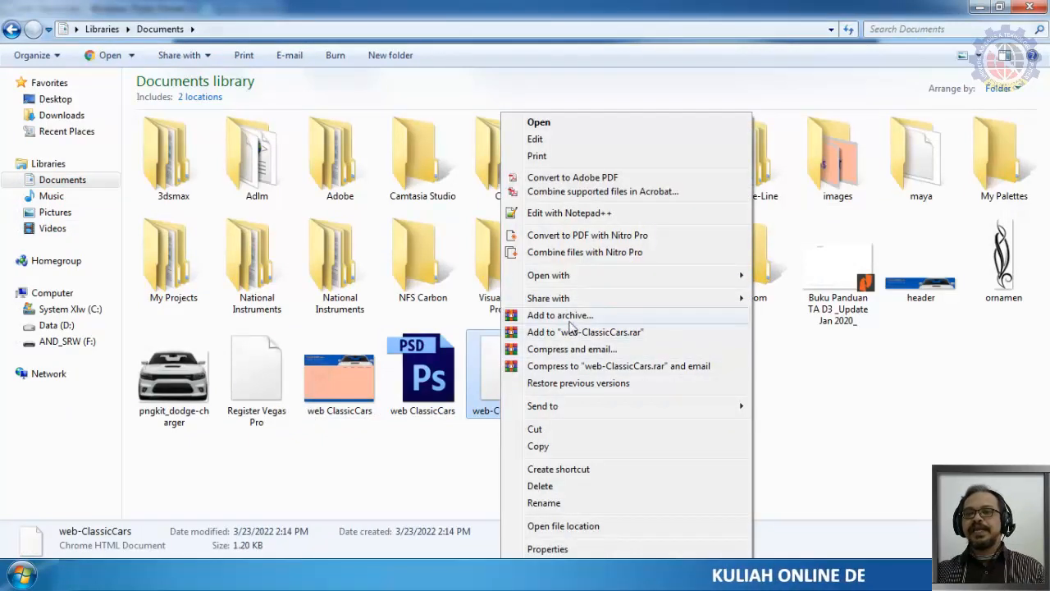
pyautogui.moveTo(572, 279)
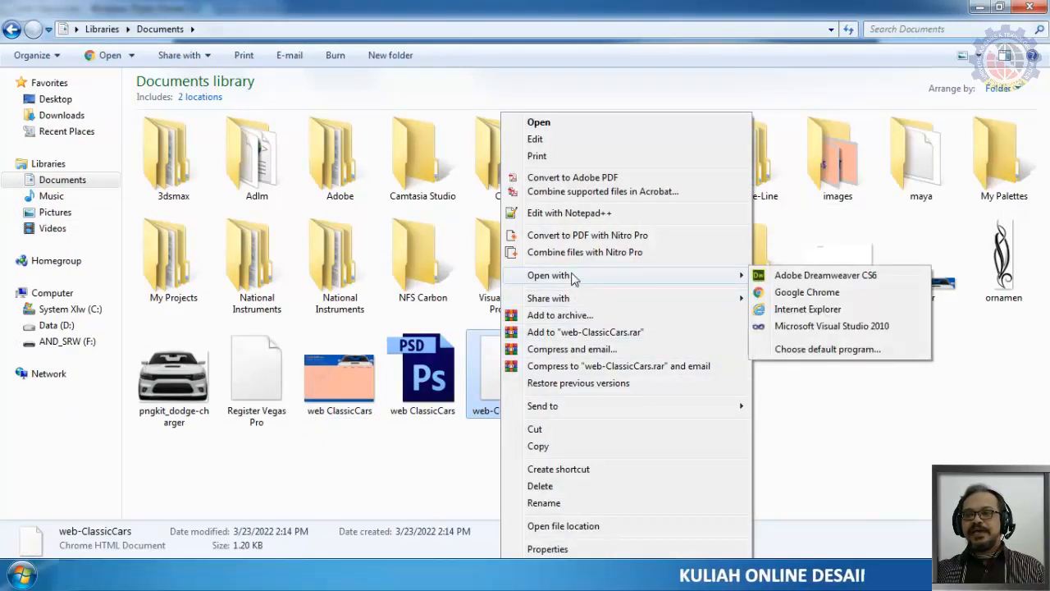
pyautogui.click(825, 275)
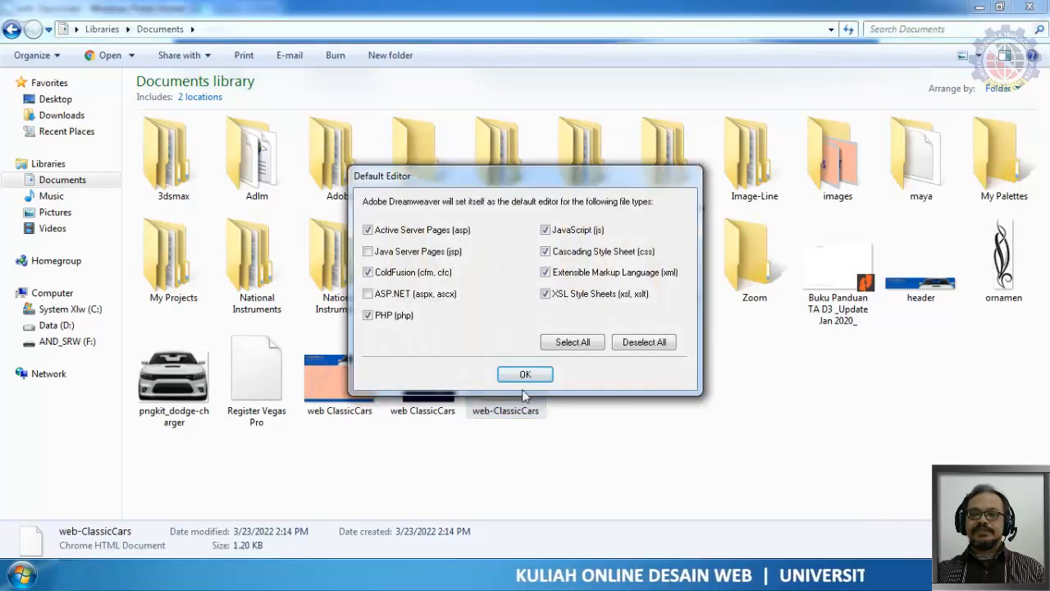
pyautogui.click(522, 376)
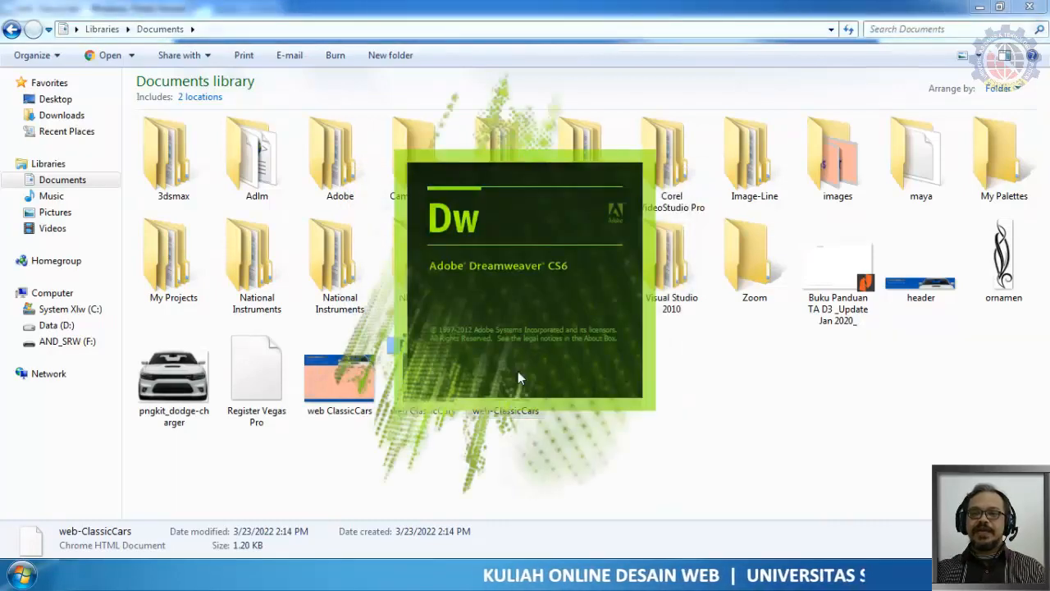
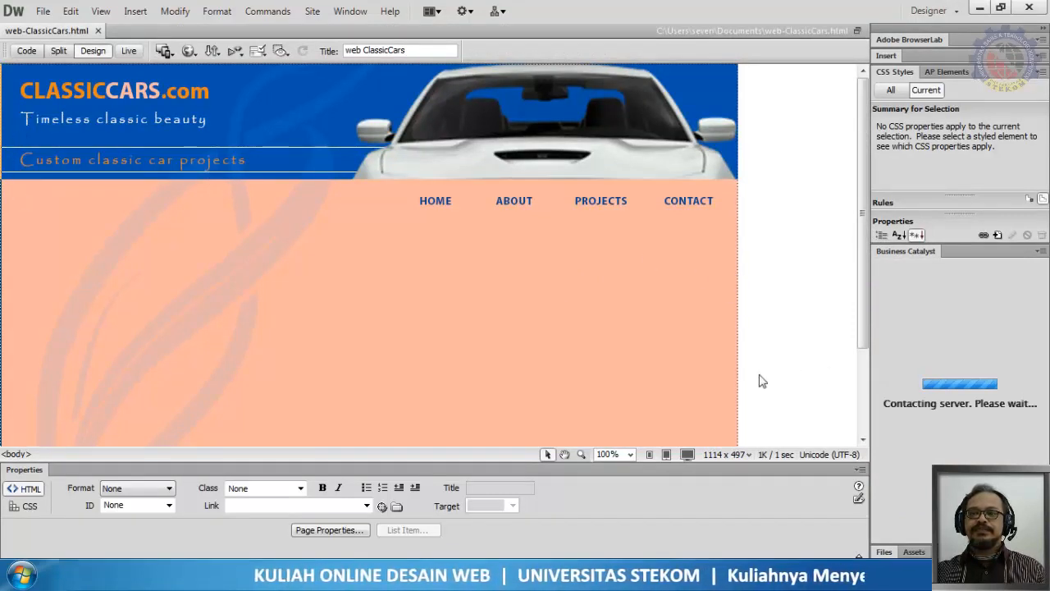
# Select the whole page layout table and set its alignment to Center
pyautogui.click(734, 375)
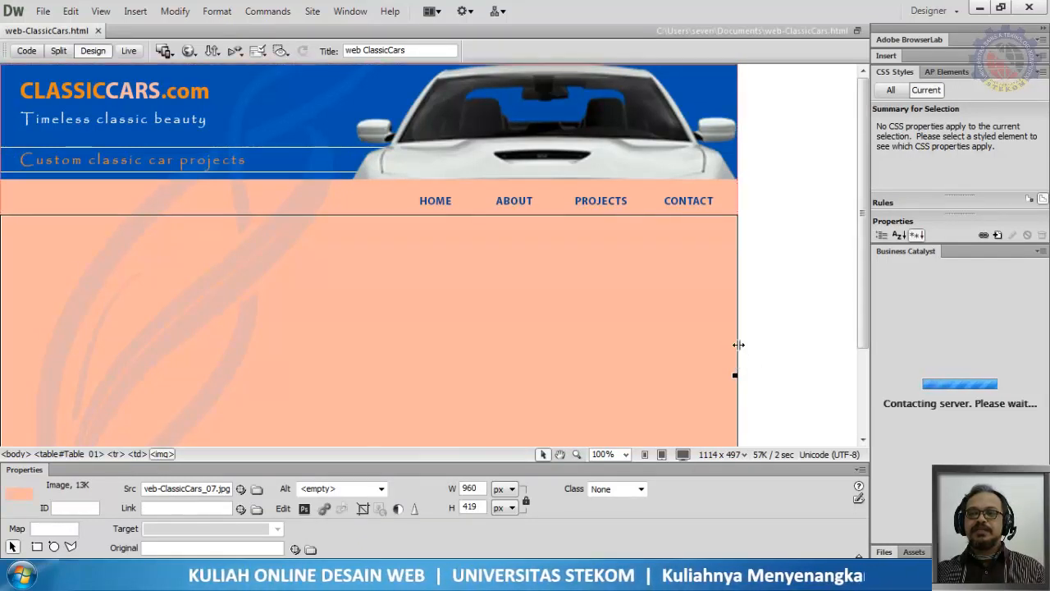
pyautogui.click(738, 345)
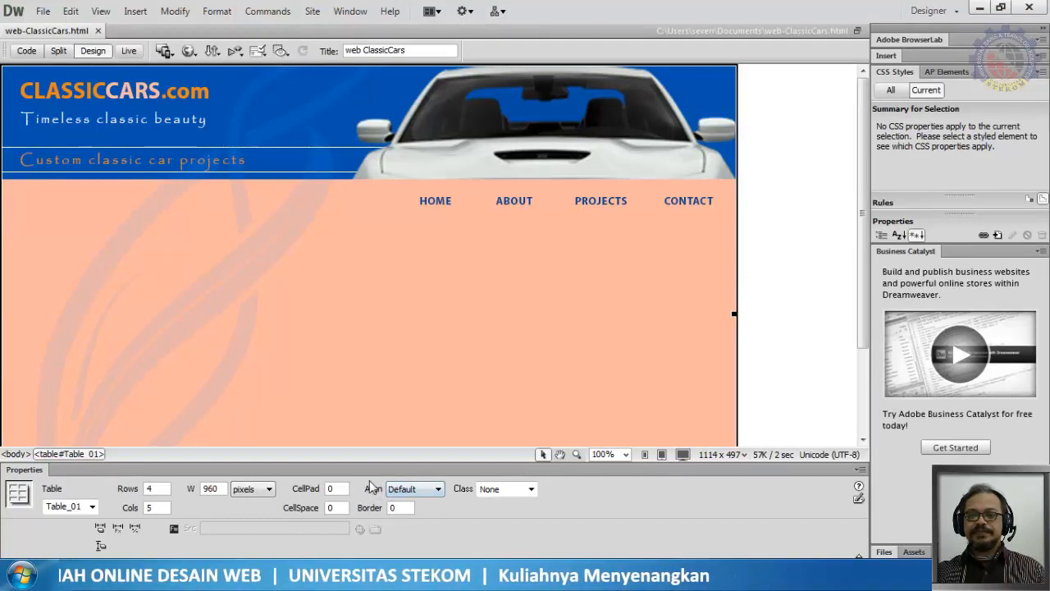
pyautogui.click(439, 489)
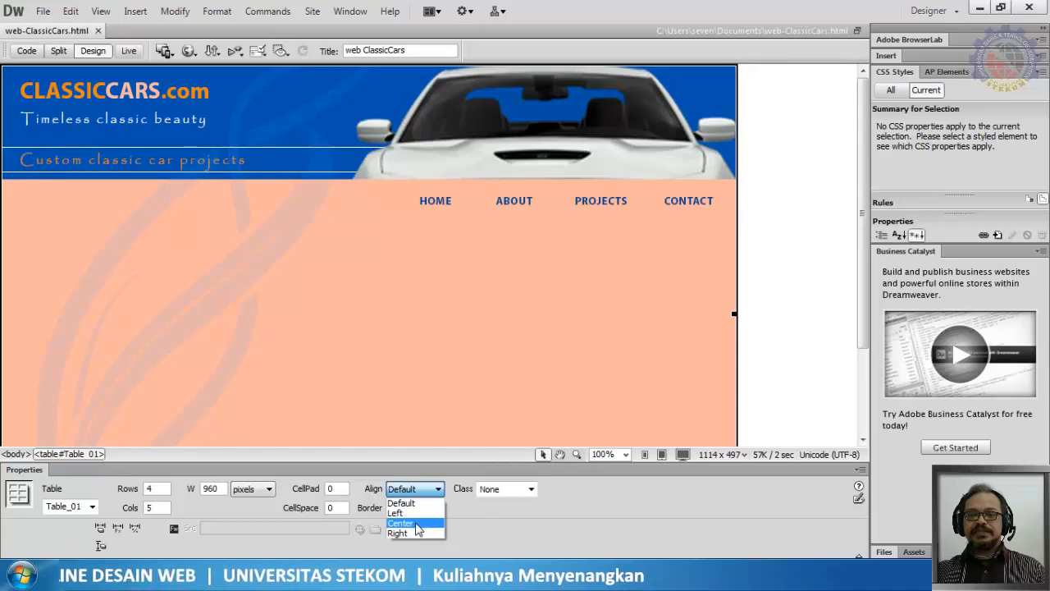
pyautogui.click(418, 526)
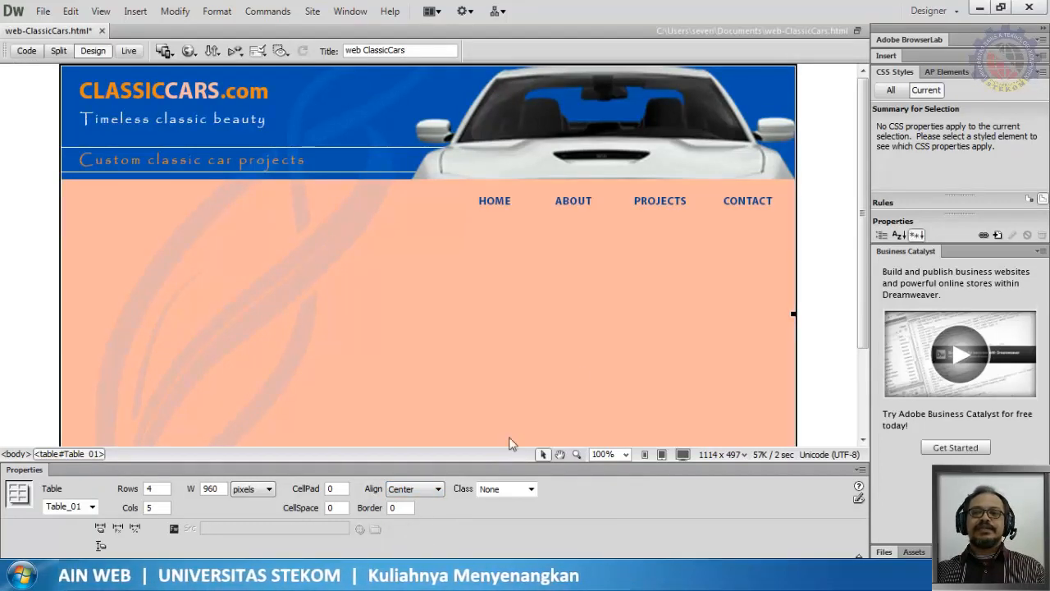
# Delete the HOME button image from its table cell
pyautogui.click(496, 204)
pyautogui.click(504, 202)
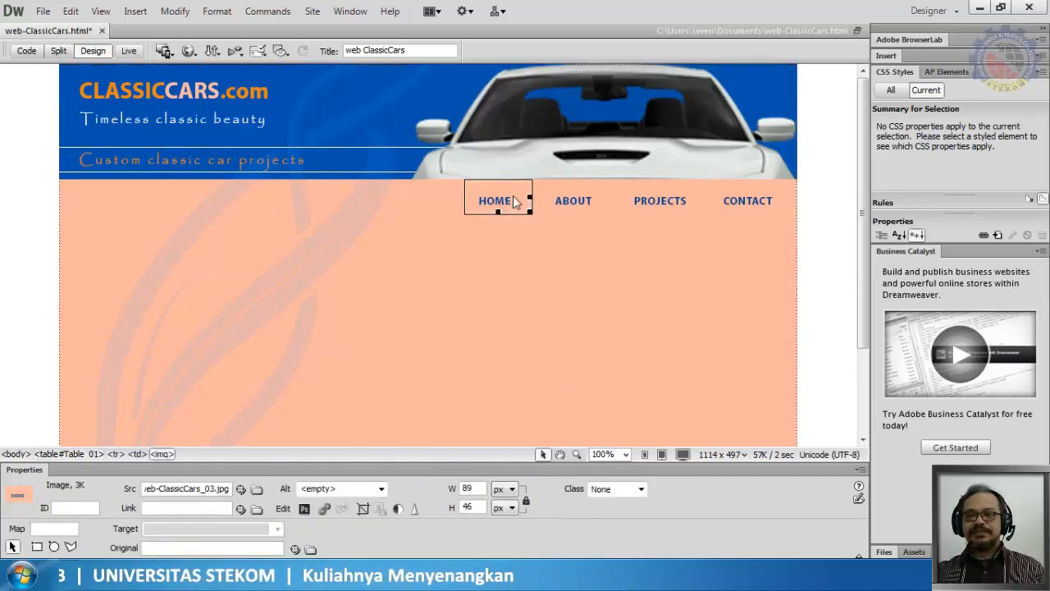
pyautogui.click(494, 206)
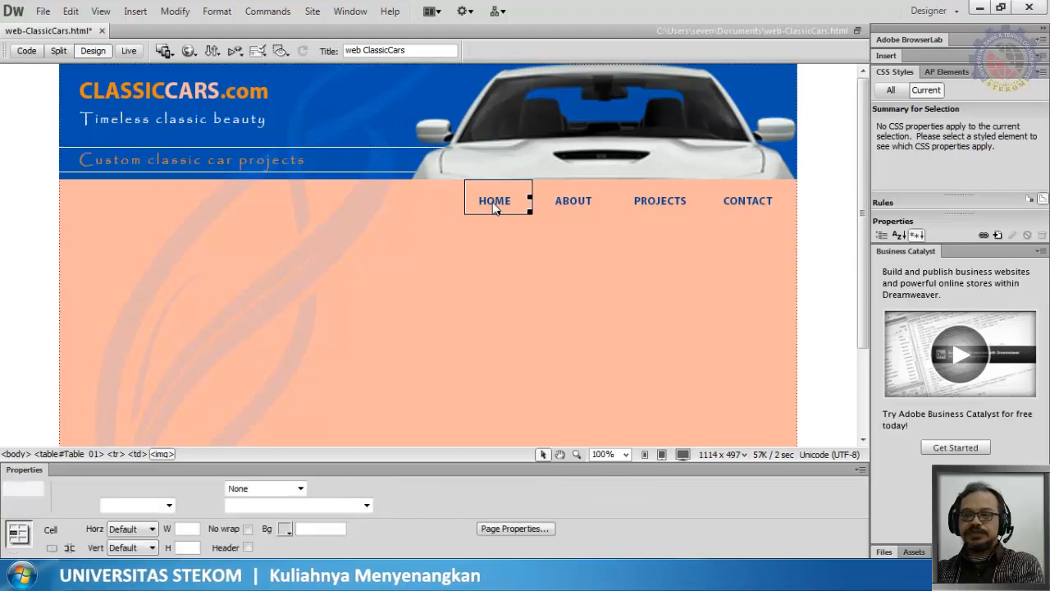
pyautogui.press('Delete')
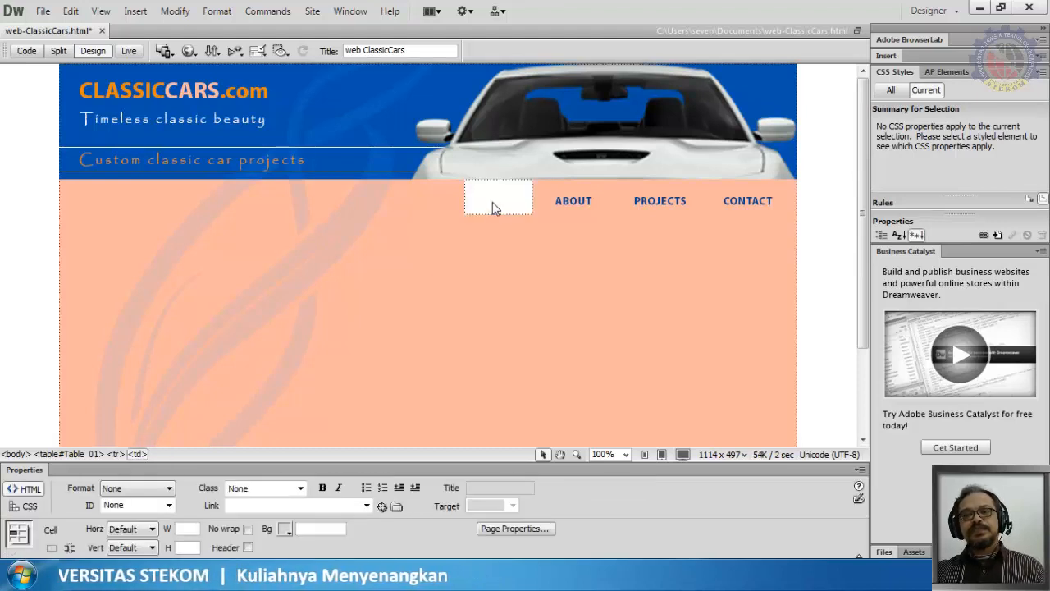
# Begin inserting a rollover image in the empty HOME cell and name it home
pyautogui.click(133, 12)
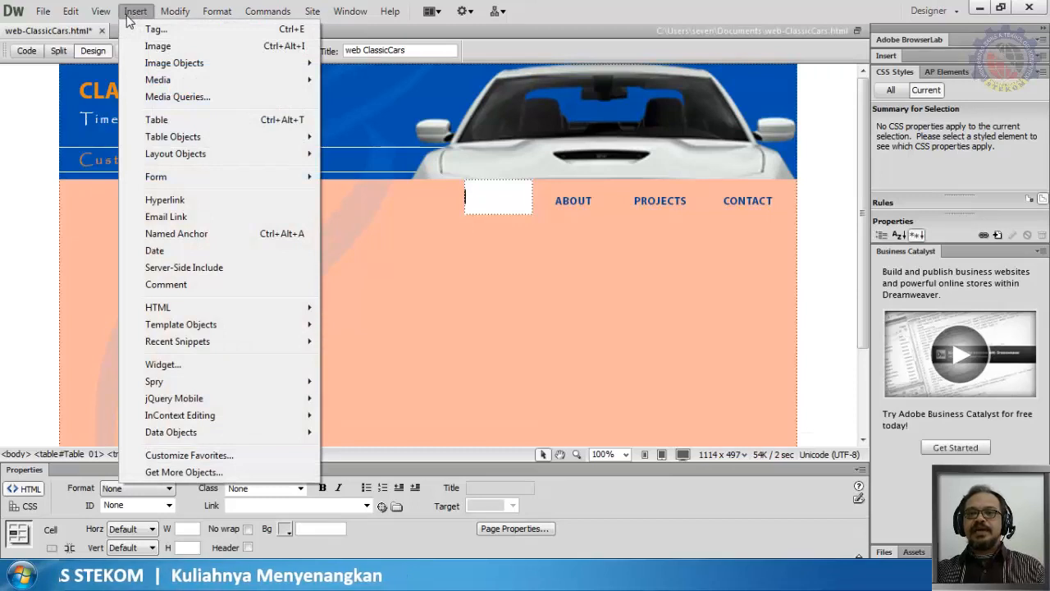
pyautogui.moveTo(171, 64)
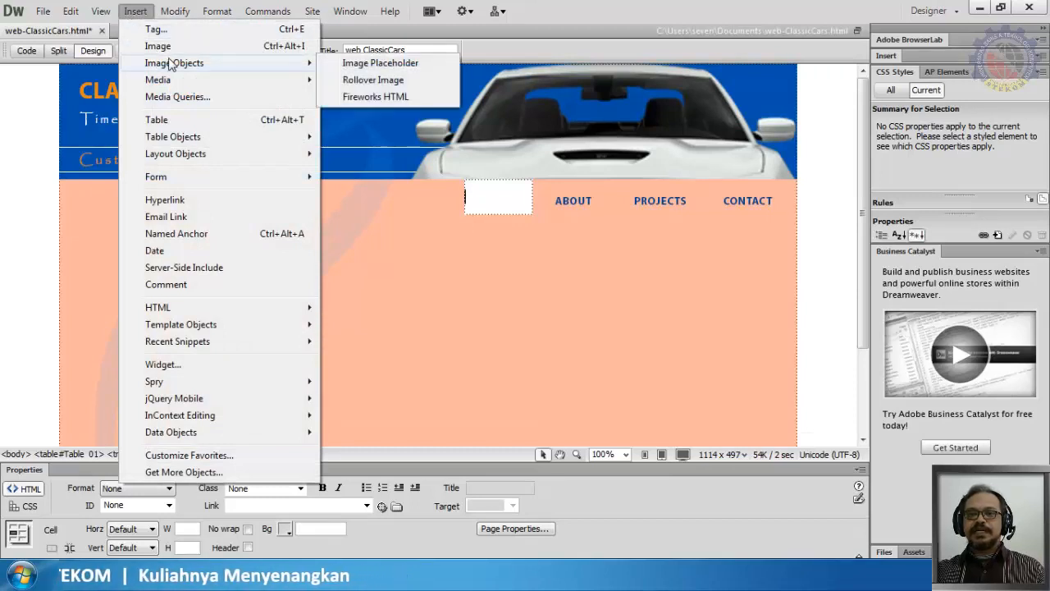
pyautogui.click(378, 80)
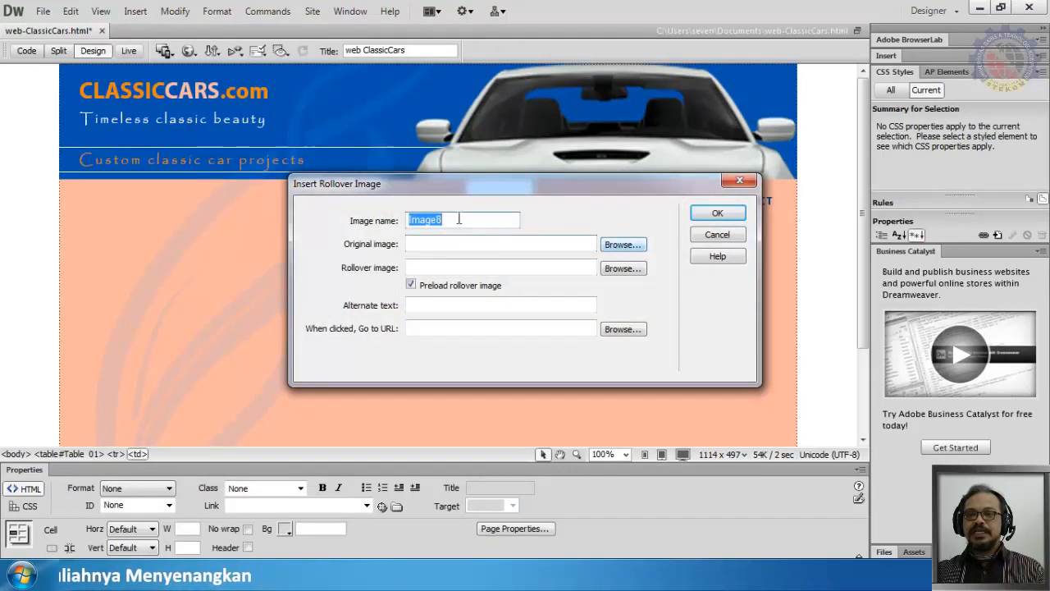
pyautogui.write('home')
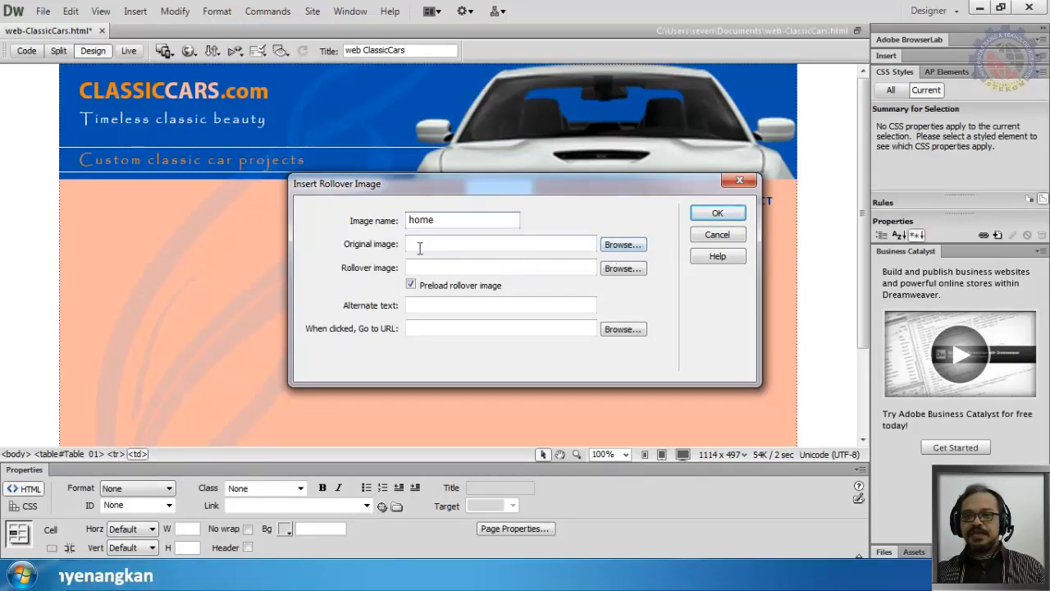
# Choose web-ClassicCars_03.jpg from the images folder as the original image of the home rollover
pyautogui.click(623, 244)
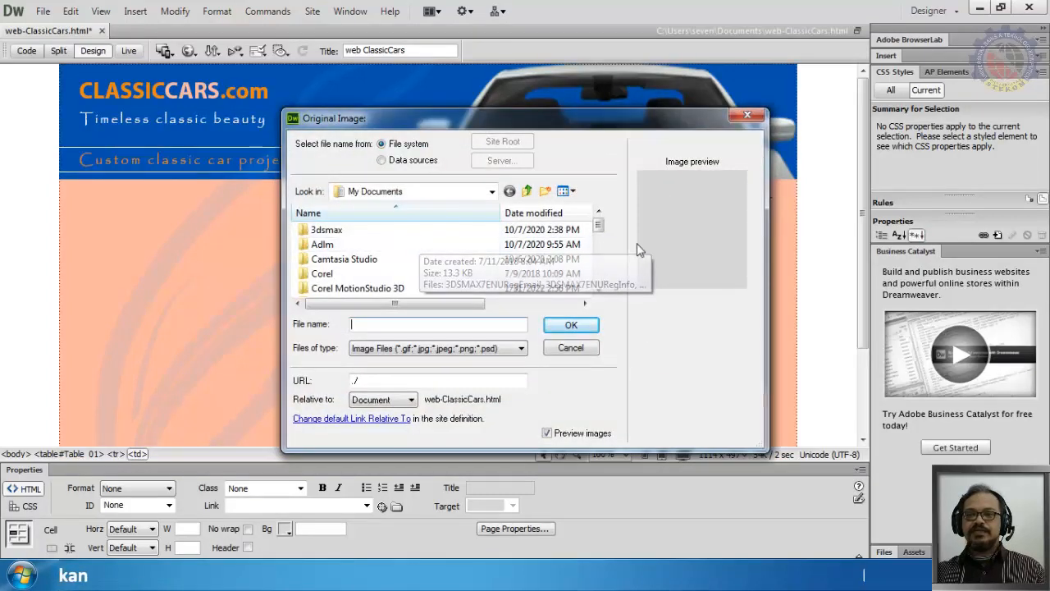
pyautogui.scroll(-1, 597, 235)
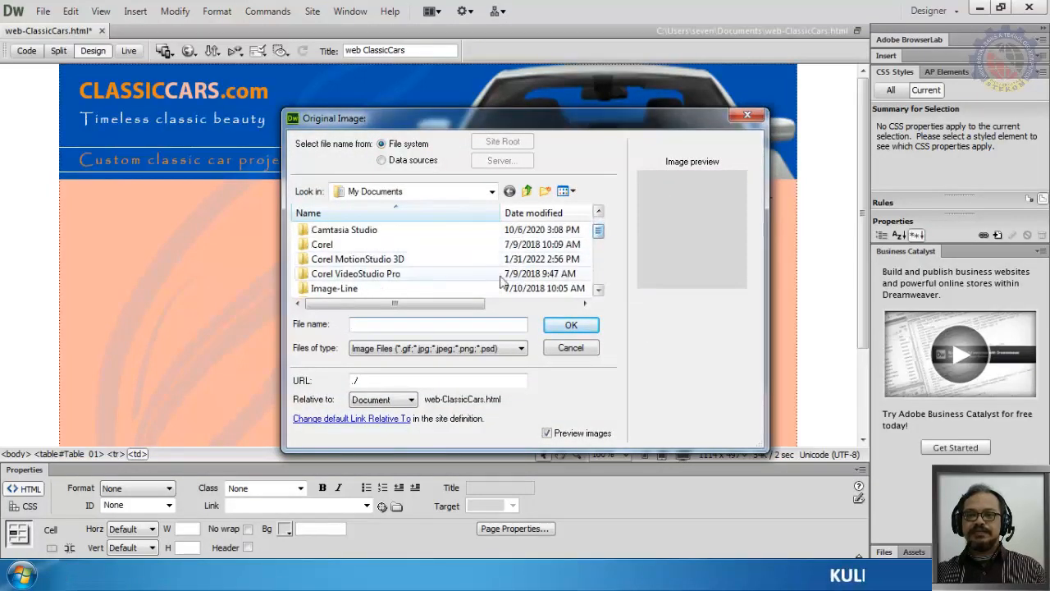
pyautogui.click(598, 289)
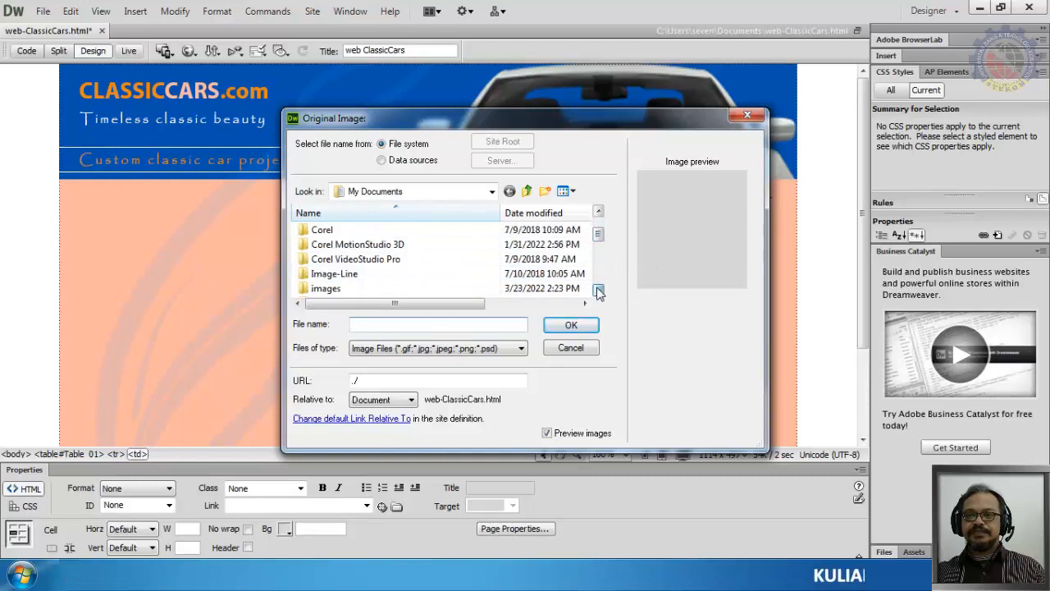
pyautogui.click(329, 289)
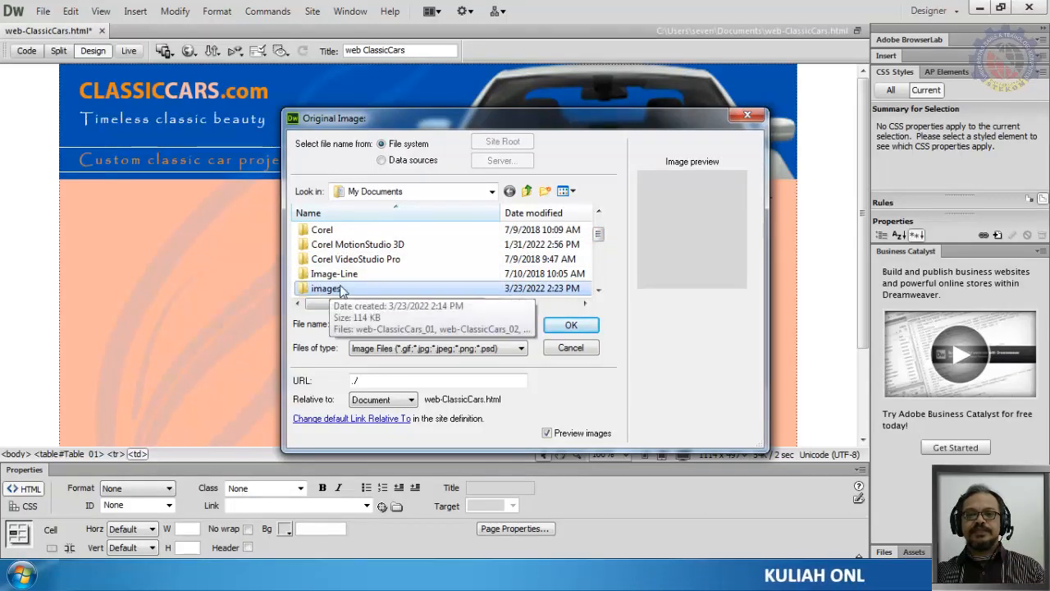
pyautogui.moveTo(598, 235); pyautogui.dragTo(599, 282)
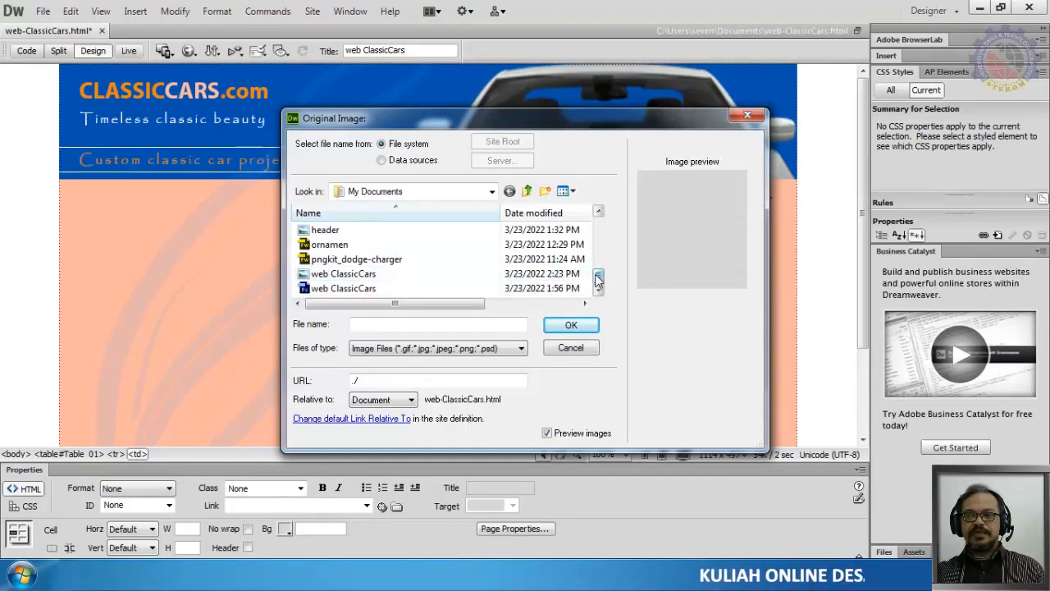
pyautogui.moveTo(598, 276); pyautogui.dragTo(601, 239)
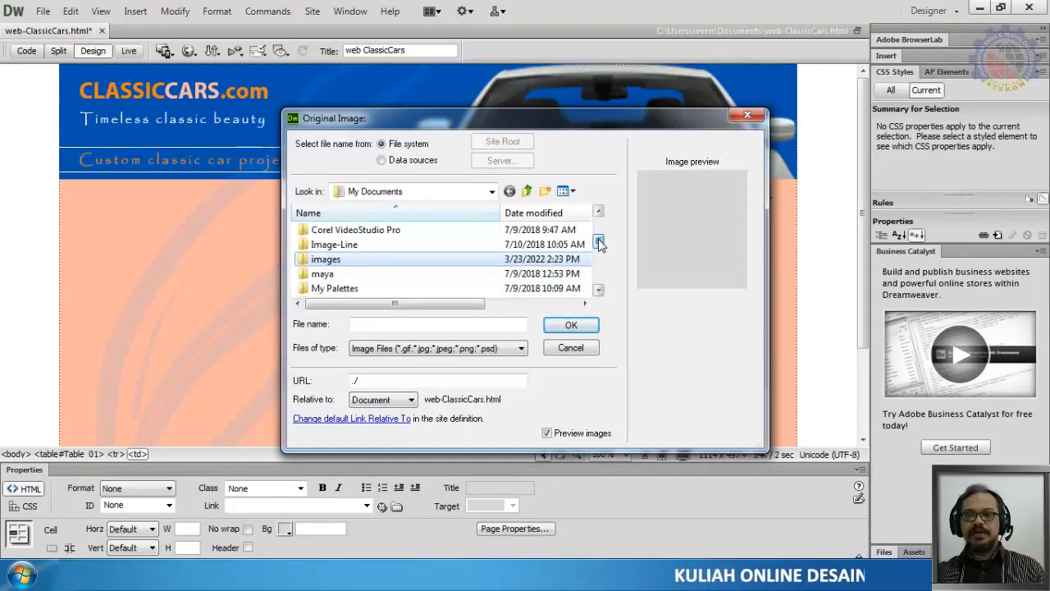
pyautogui.doubleClick(326, 259)
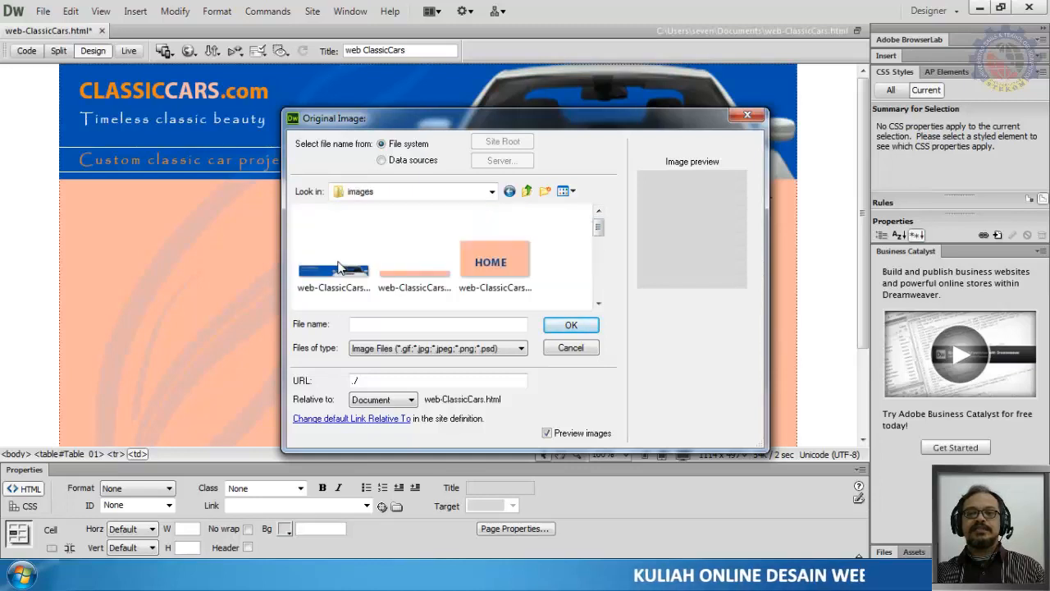
pyautogui.click(506, 261)
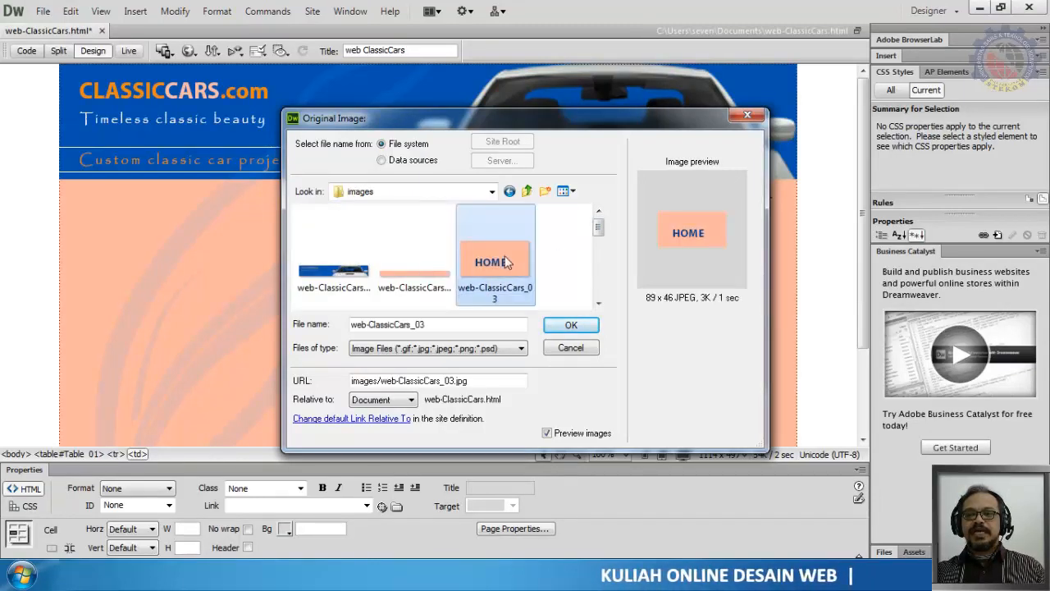
pyautogui.click(566, 325)
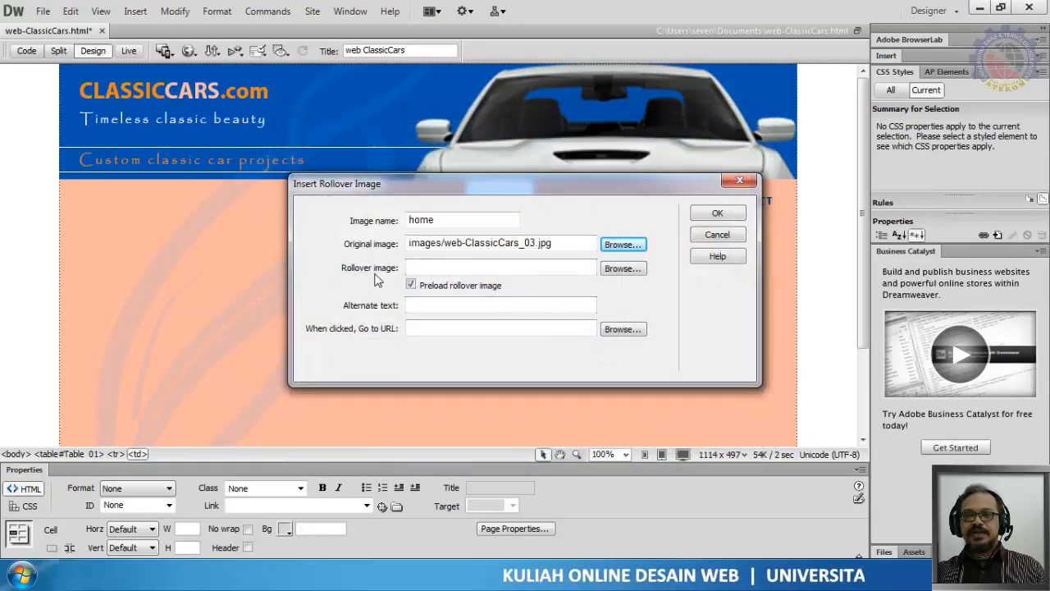
# Choose the bright blue web-ClassicCars_03-a.jpg as the home button's rollover image and insert the rollover
pyautogui.click(622, 271)
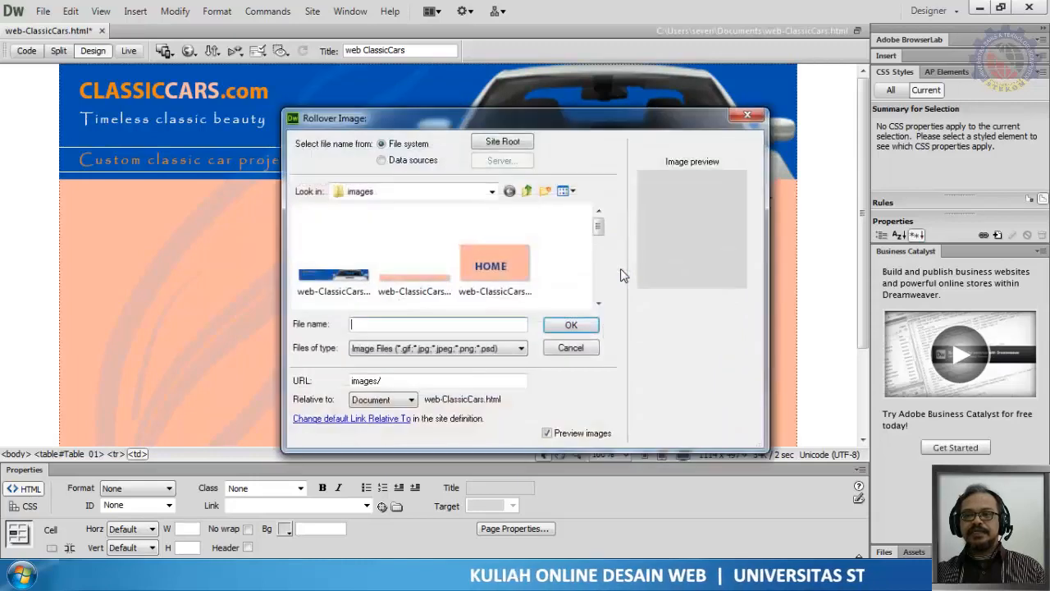
pyautogui.click(599, 305)
pyautogui.click(599, 304)
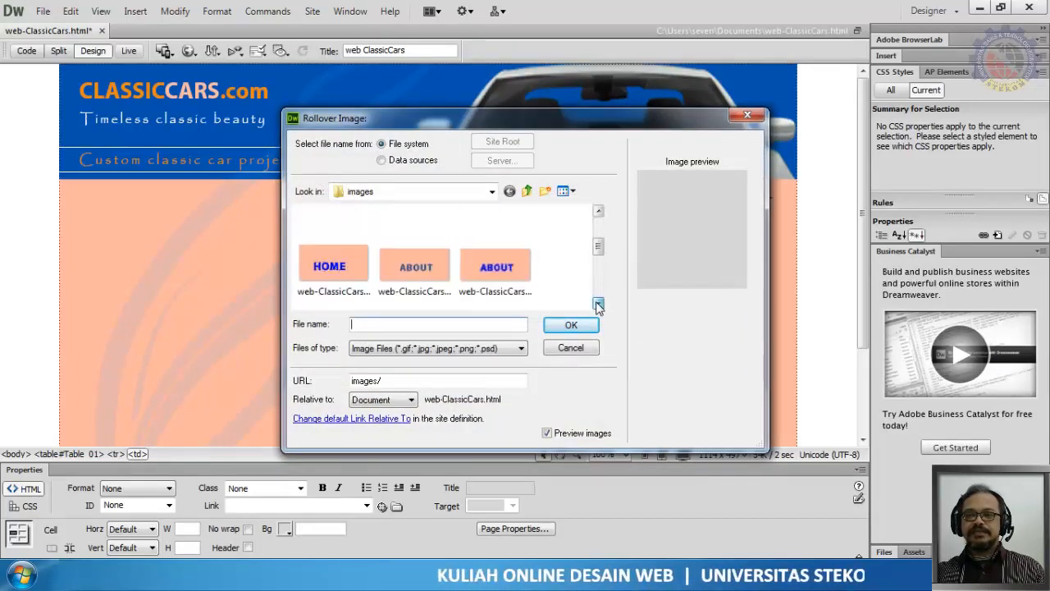
pyautogui.click(345, 259)
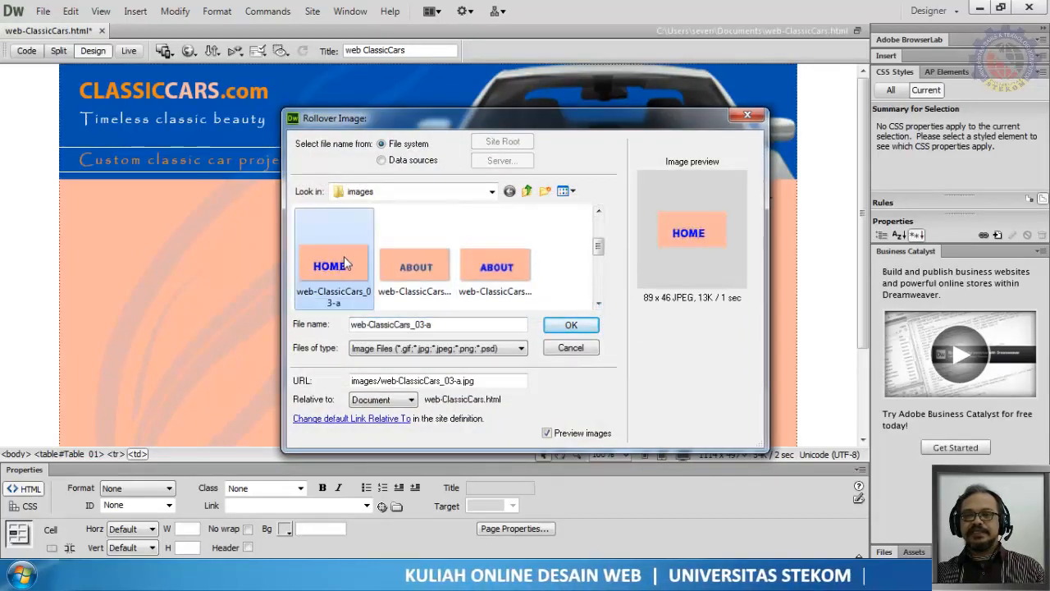
pyautogui.click(571, 324)
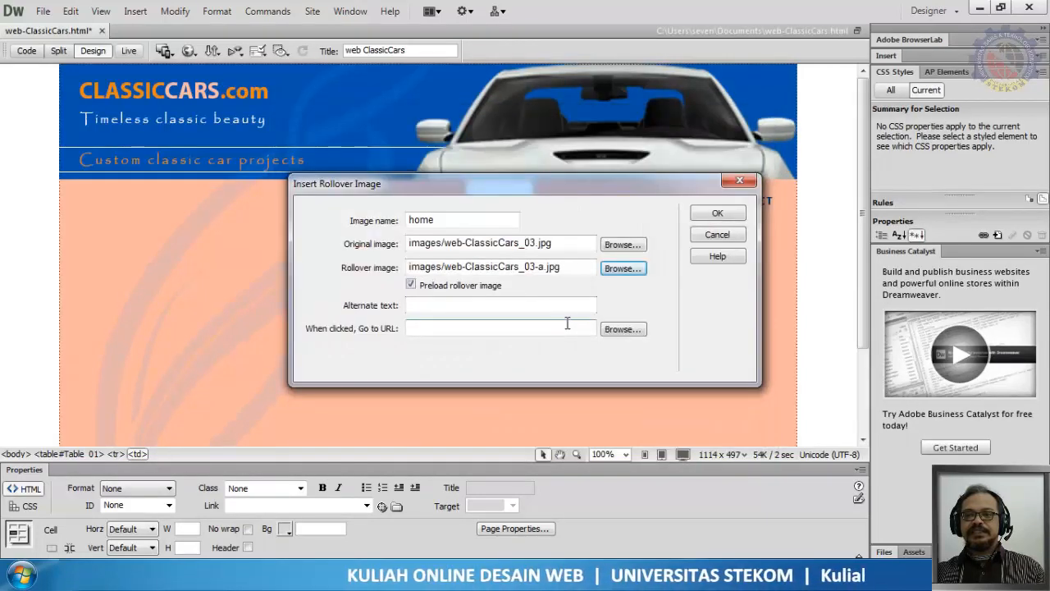
pyautogui.click(710, 214)
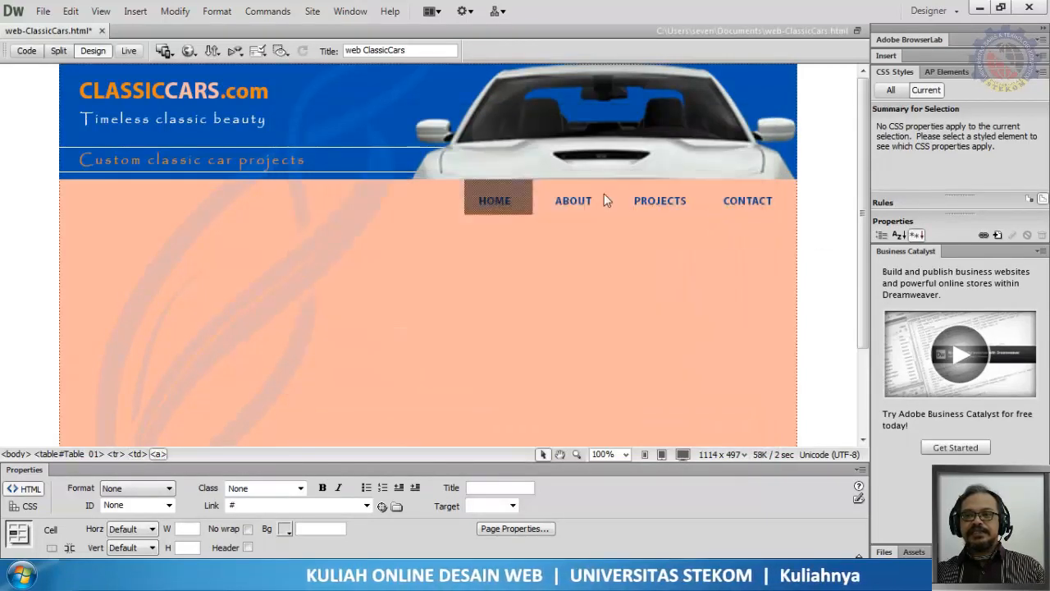
# Delete the ABOUT button image from its table cell
pyautogui.click(575, 202)
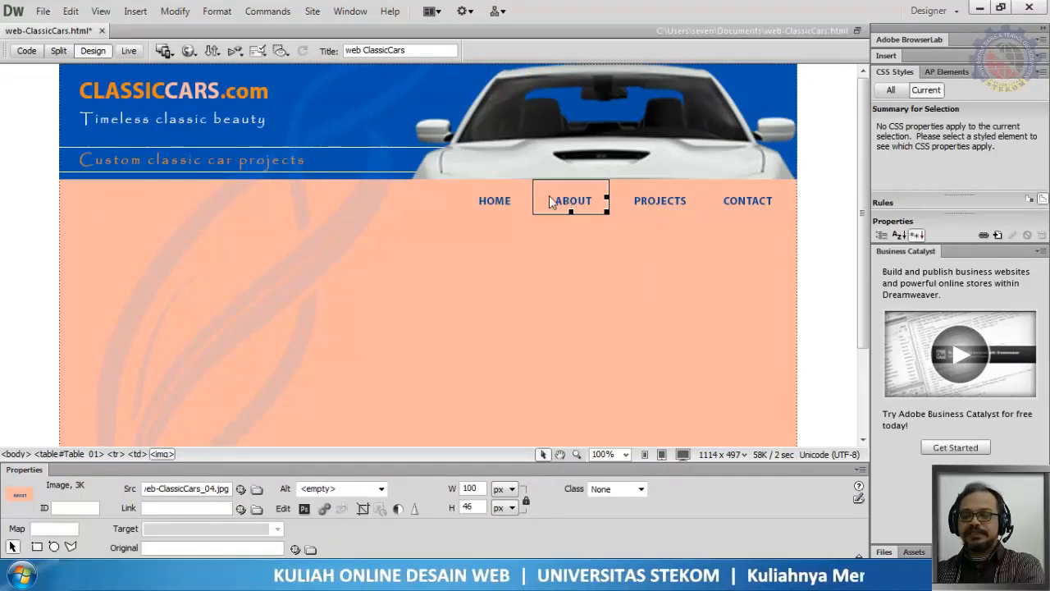
pyautogui.press('Delete')
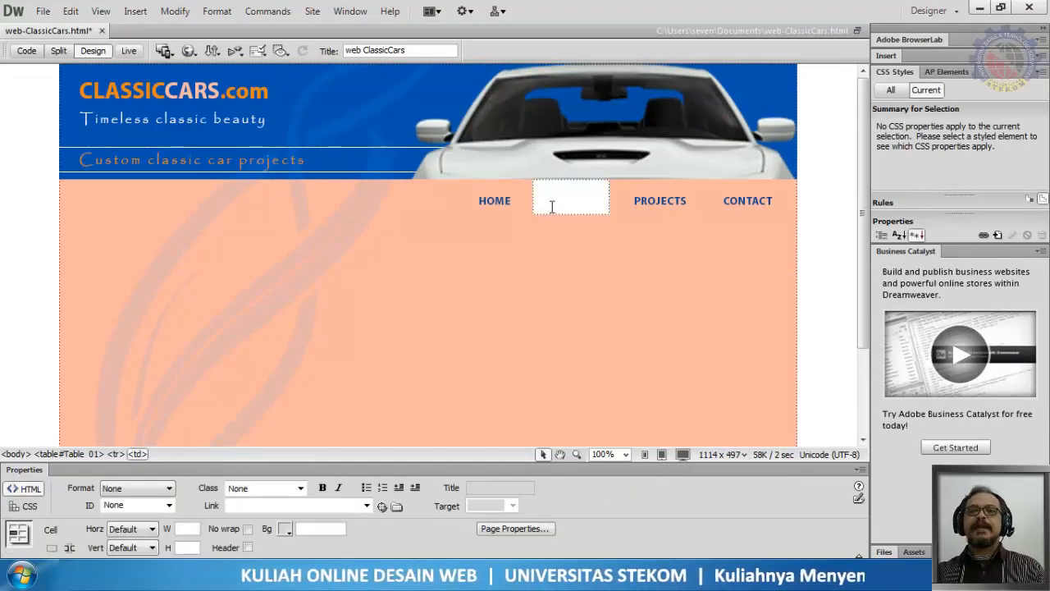
# Start a rollover image named about in the empty ABOUT cell, with web-ClassicCars_04.jpg from the images folder as its original image
pyautogui.click(123, 11)
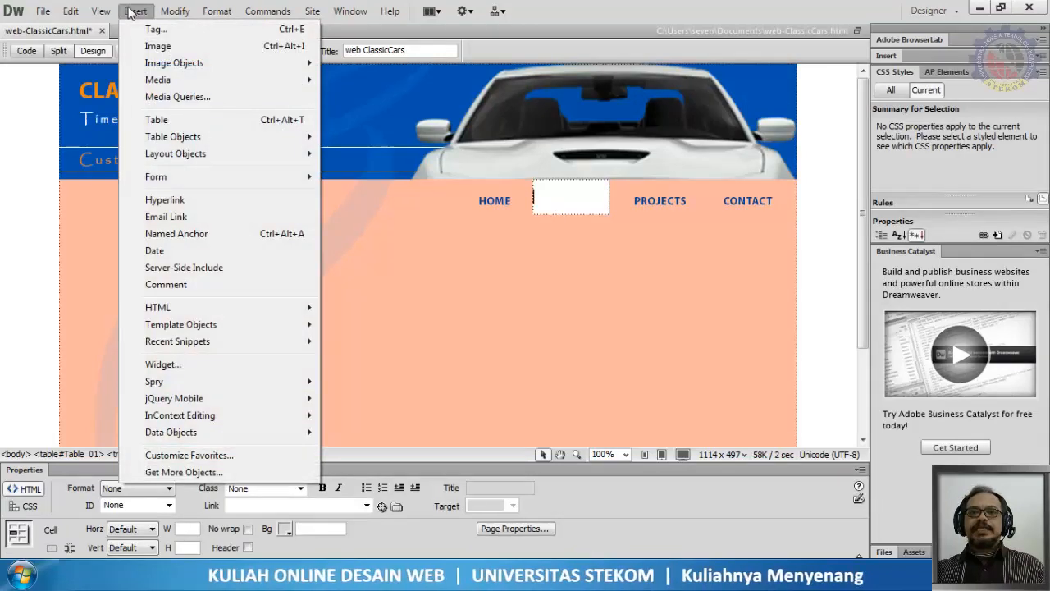
pyautogui.moveTo(258, 65)
pyautogui.click(373, 79)
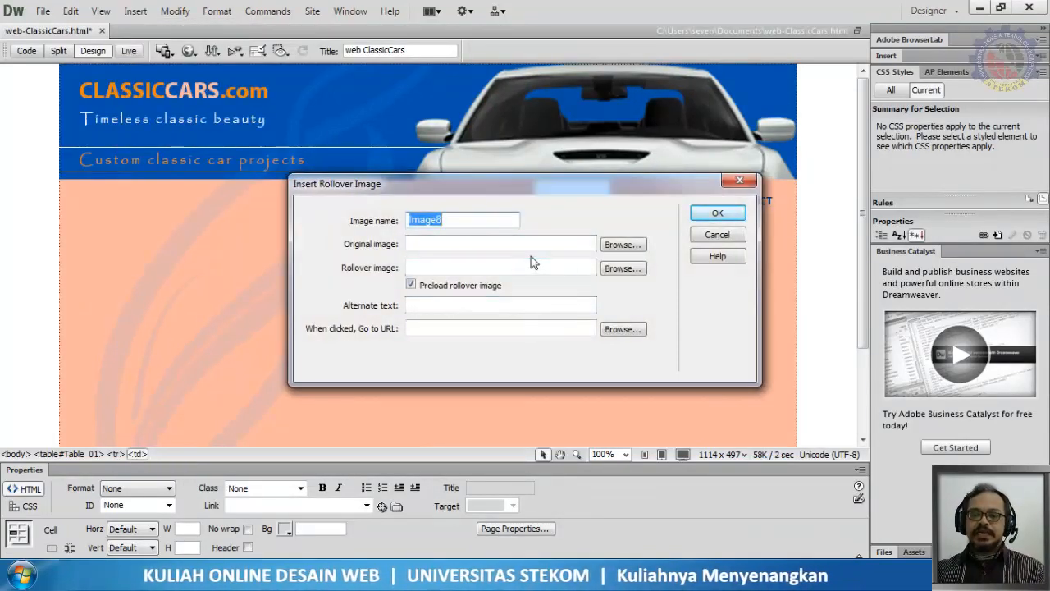
pyautogui.write('about')
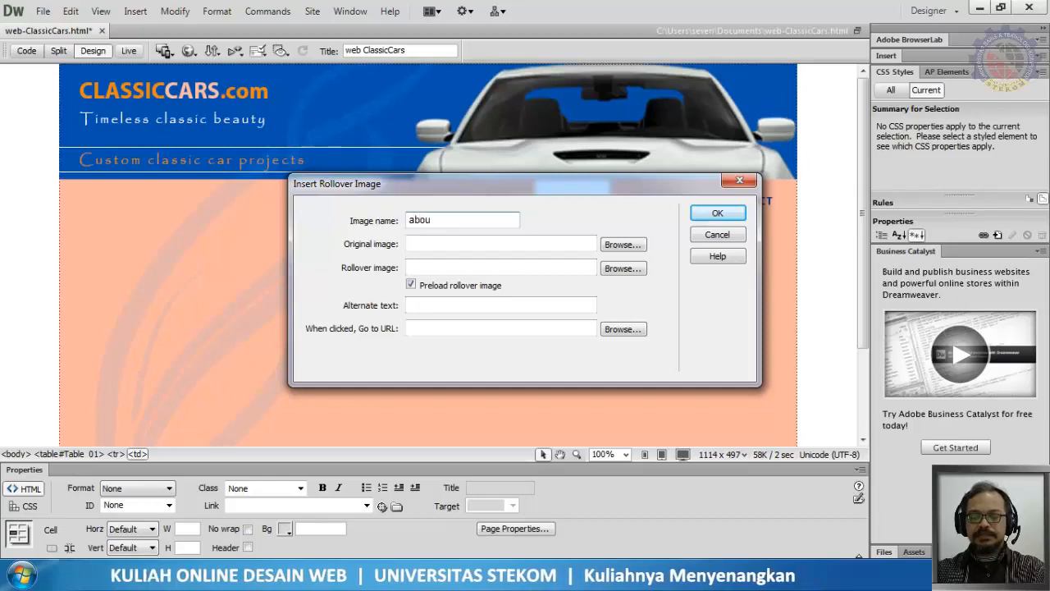
pyautogui.click(620, 244)
pyautogui.scroll(-2, 598, 258)
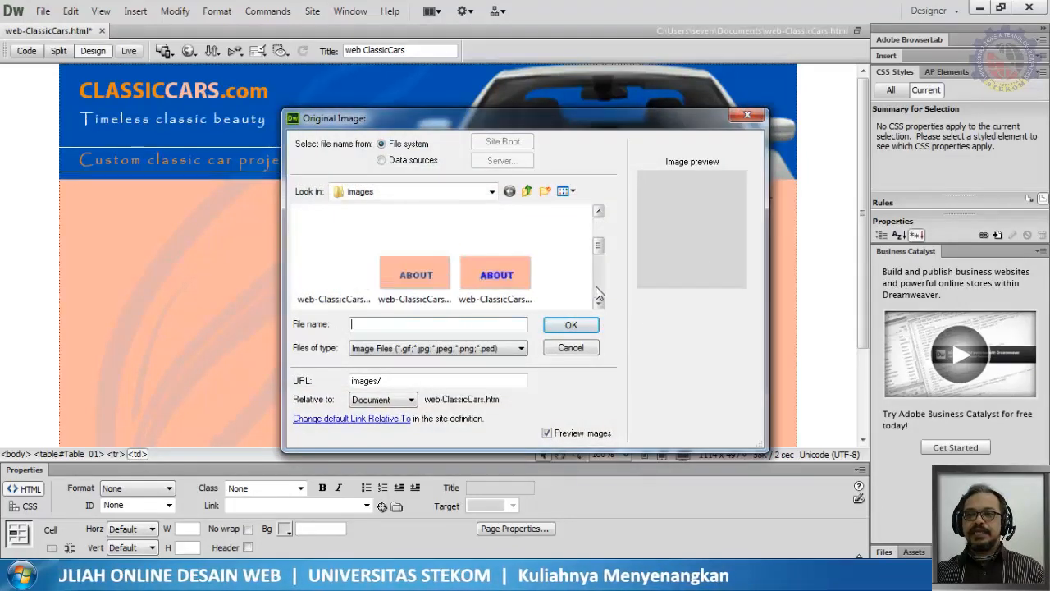
pyautogui.click(417, 273)
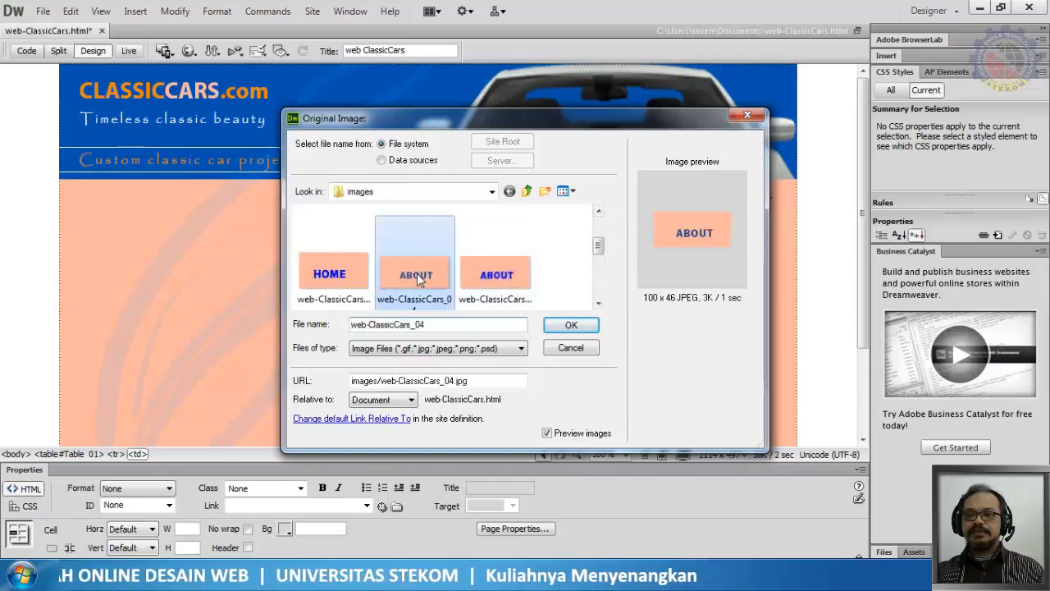
pyautogui.click(573, 326)
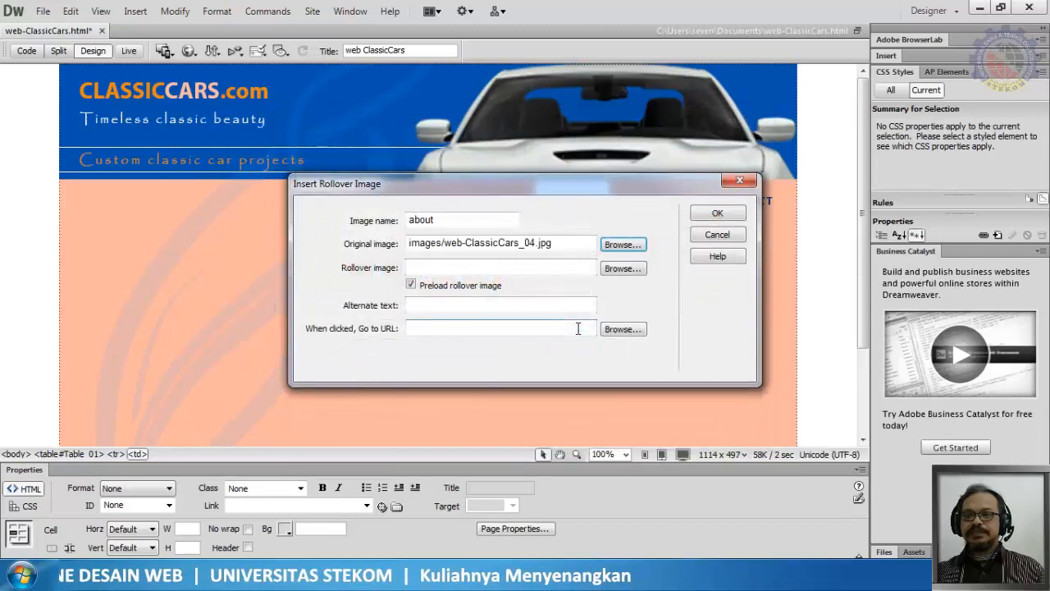
# Choose the bright blue web-ClassicCars_04-a.jpg as the about button's rollover image and insert the rollover
pyautogui.click(621, 276)
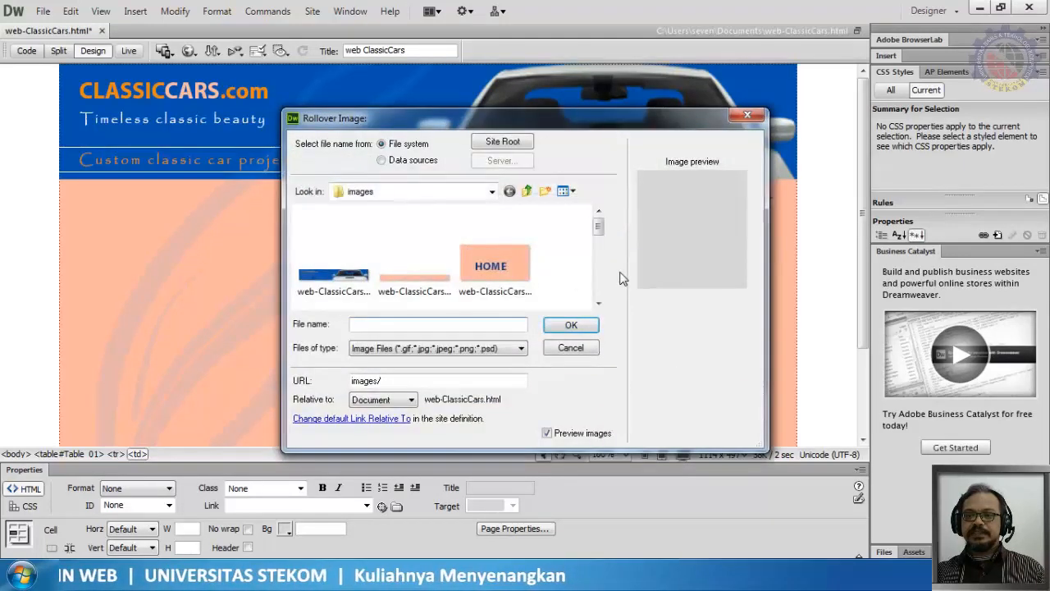
pyautogui.click(598, 303)
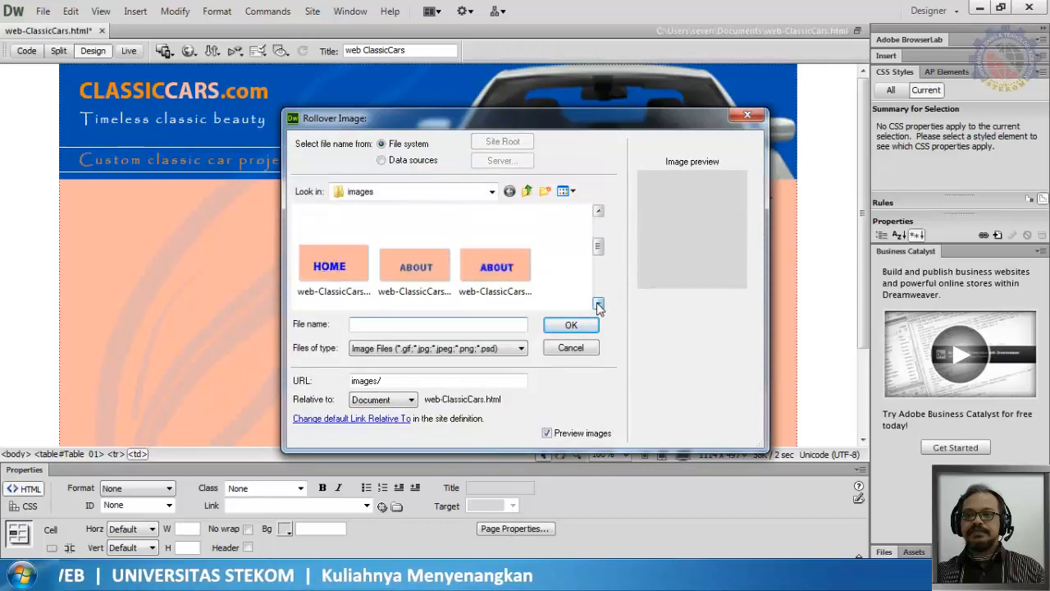
pyautogui.click(509, 254)
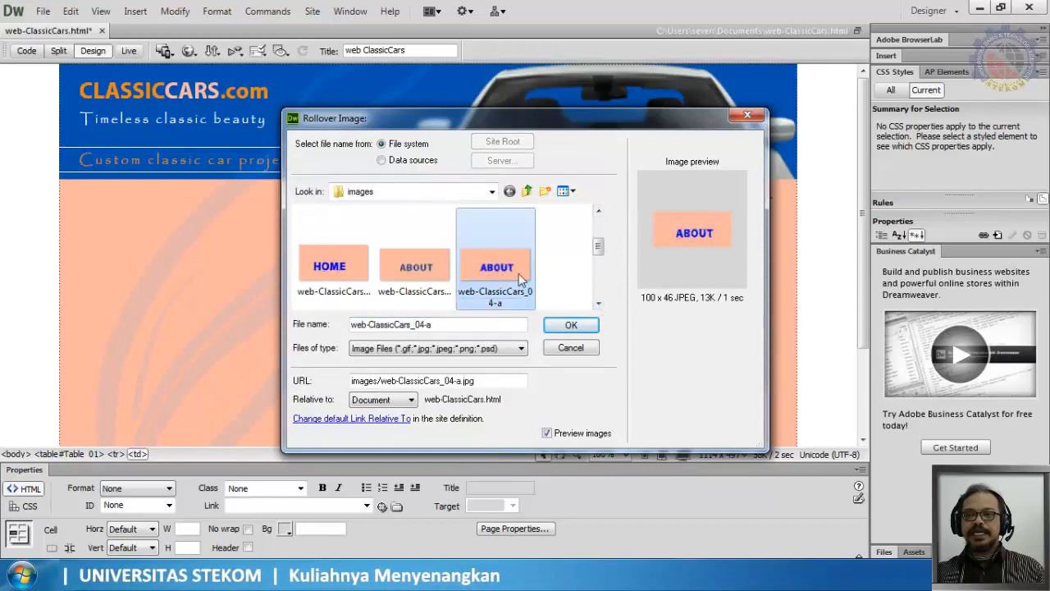
pyautogui.click(586, 328)
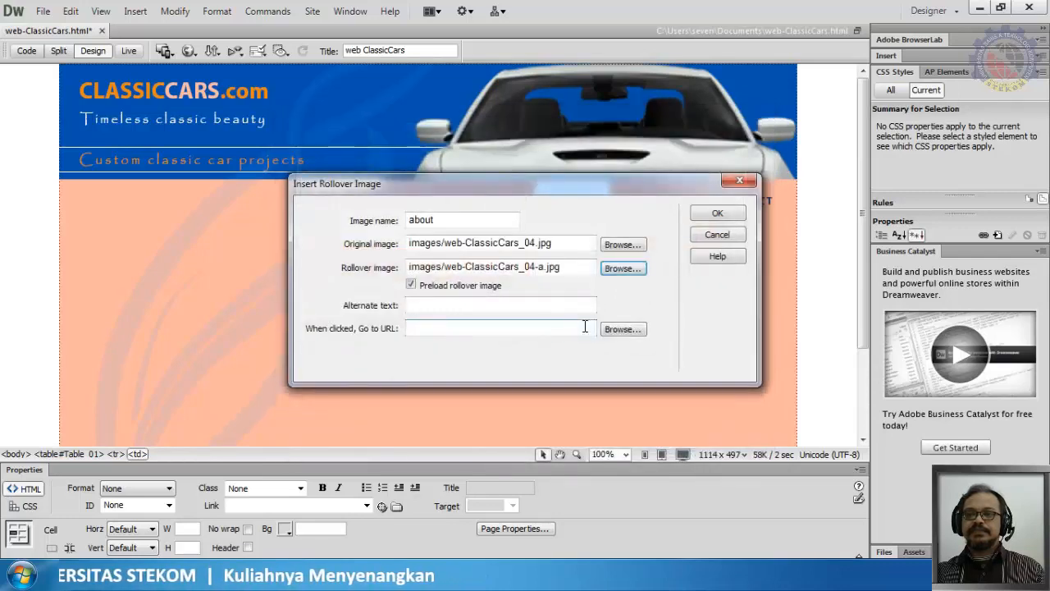
pyautogui.click(709, 216)
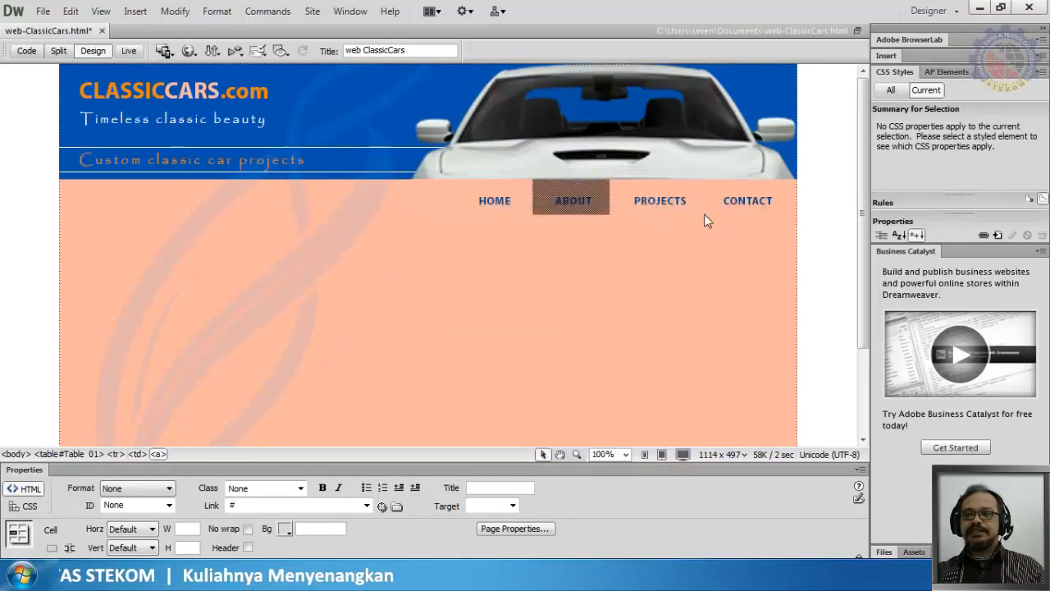
# Replace the PROJECTS button image by deleting it and starting a new rollover image named proj in its cell
pyautogui.click(661, 205)
pyautogui.press('Delete')
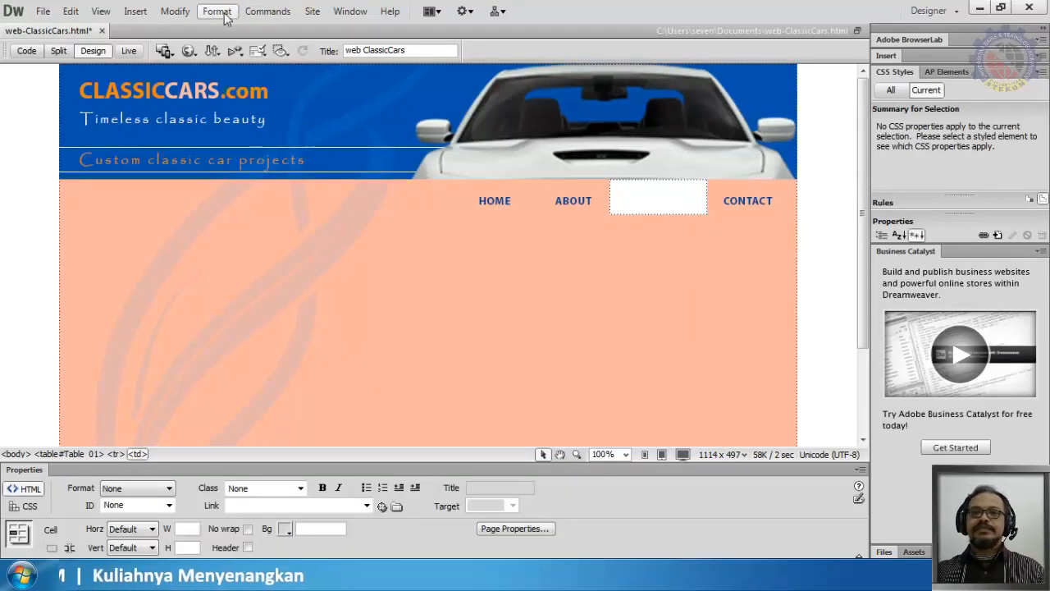
pyautogui.click(138, 13)
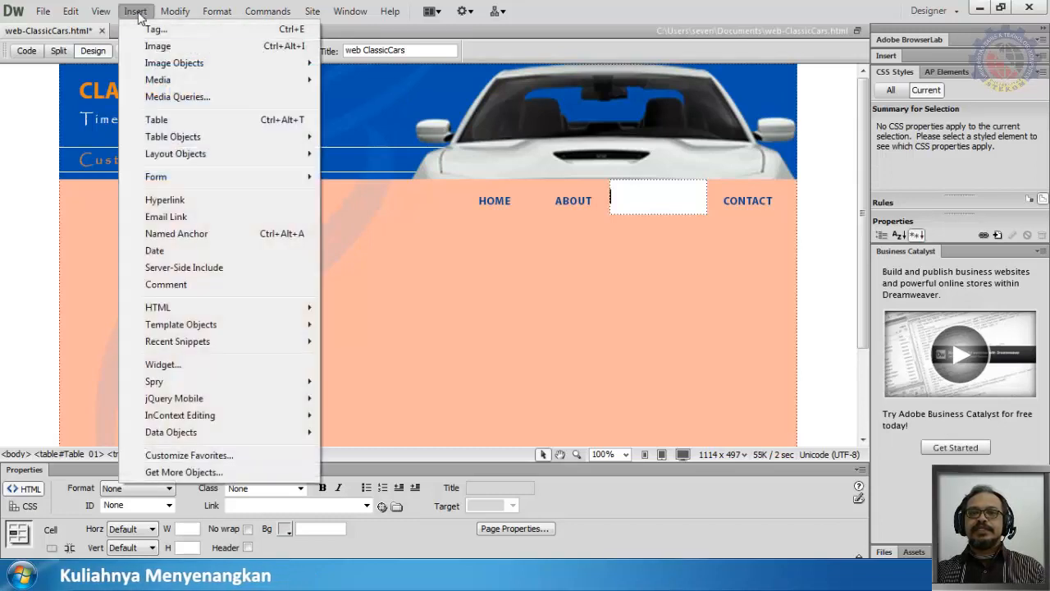
pyautogui.moveTo(156, 64)
pyautogui.click(389, 82)
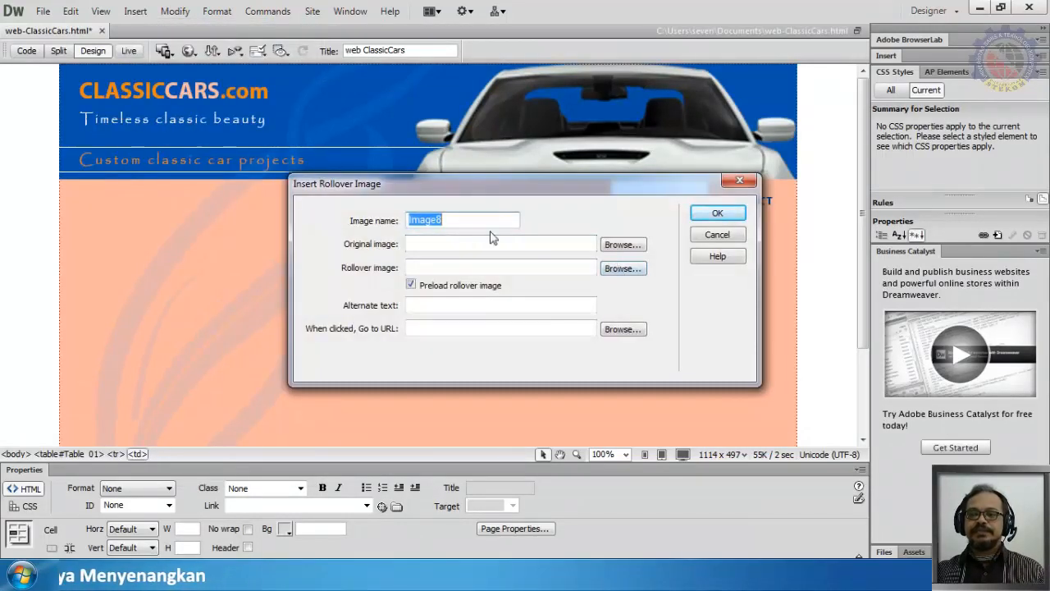
pyautogui.write('proj')
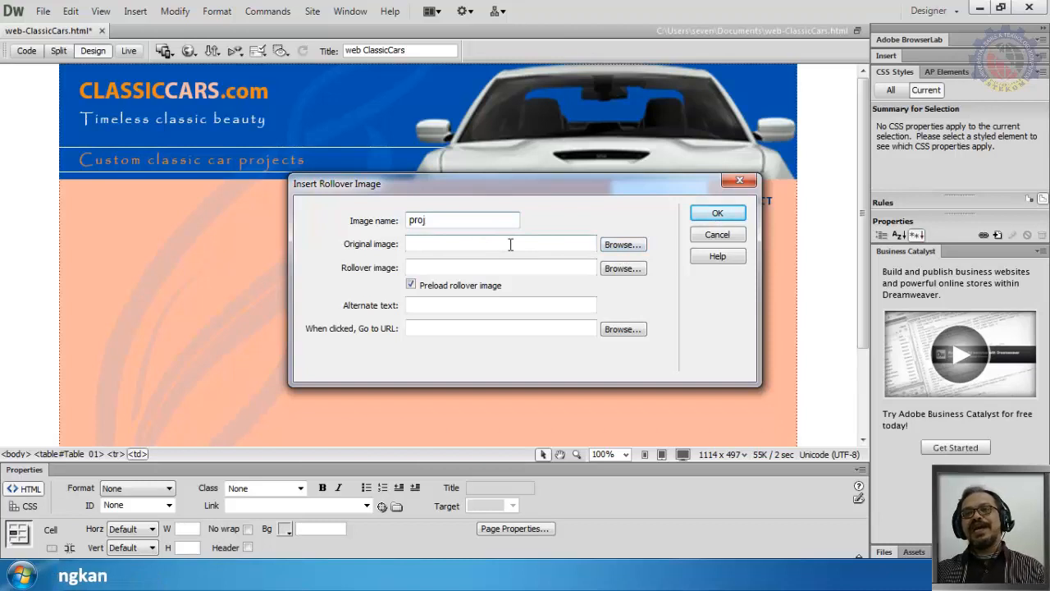
# Choose web-ClassicCars_05.jpg from the images folder as the original image of the proj rollover
pyautogui.click(609, 247)
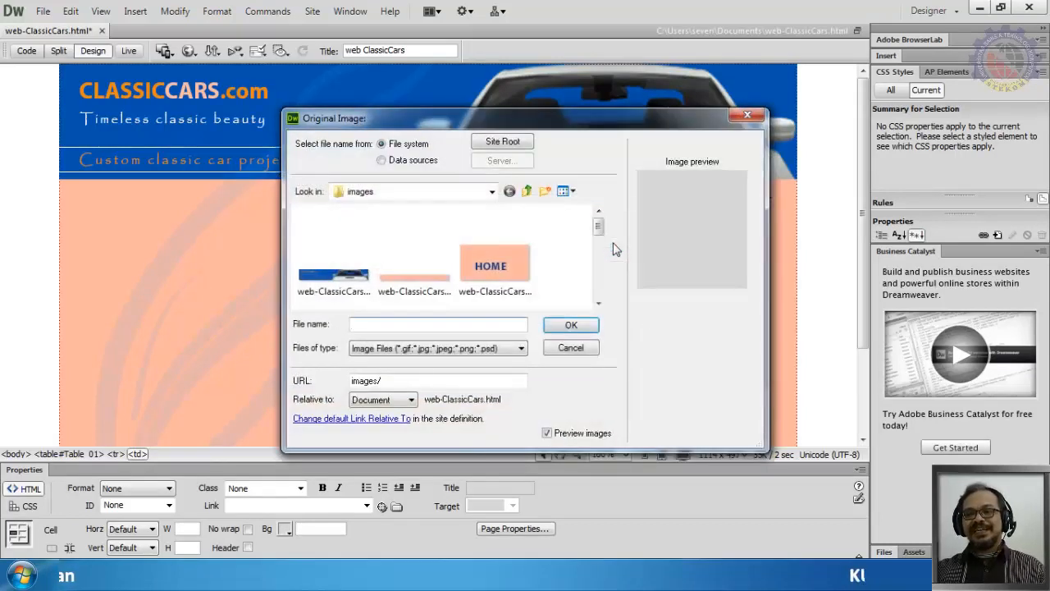
pyautogui.scroll(-5, 597, 275)
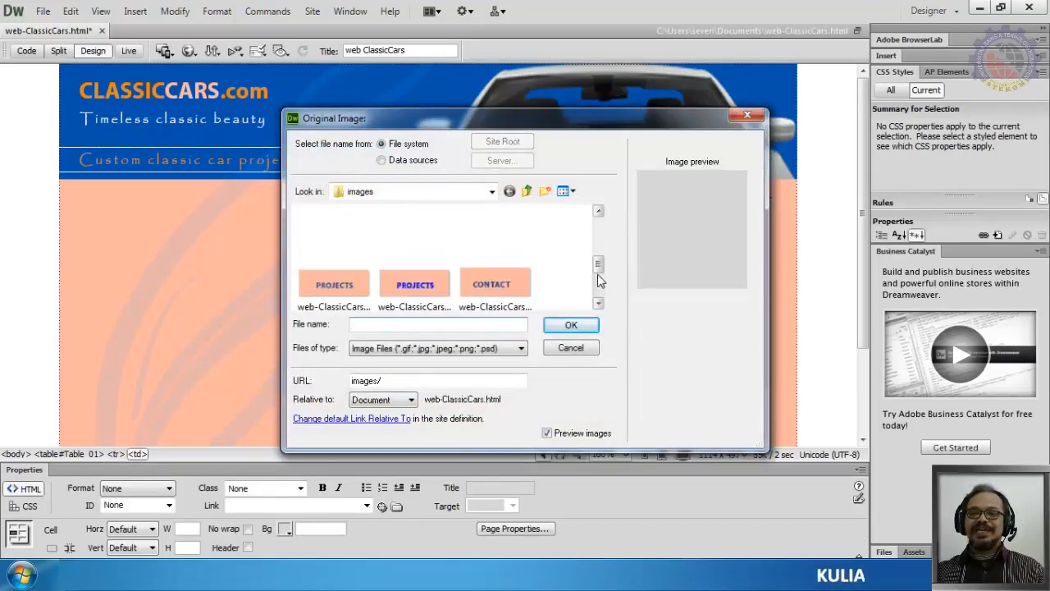
pyautogui.click(333, 263)
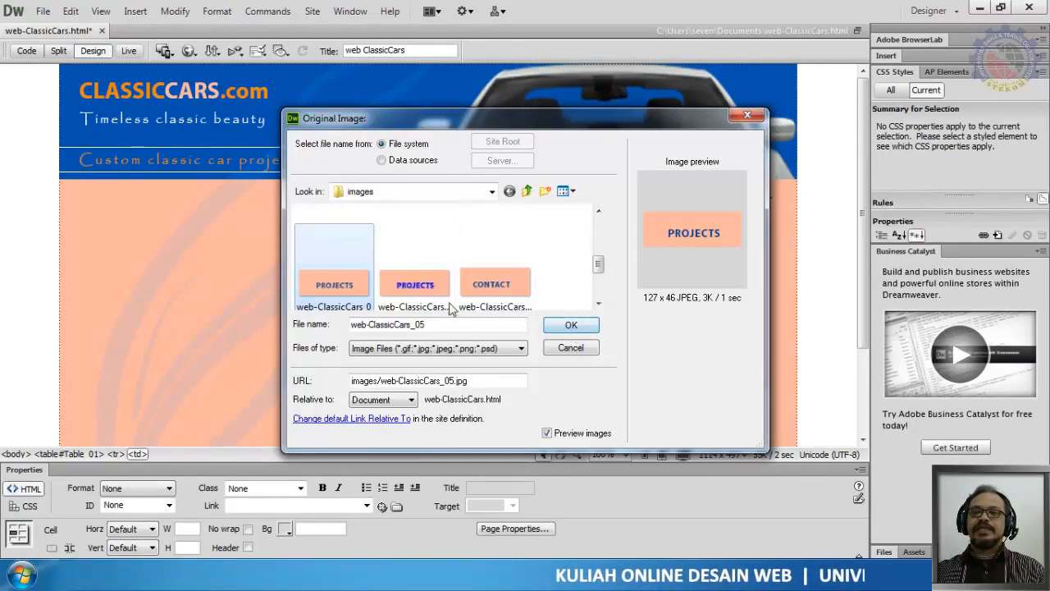
pyautogui.click(569, 326)
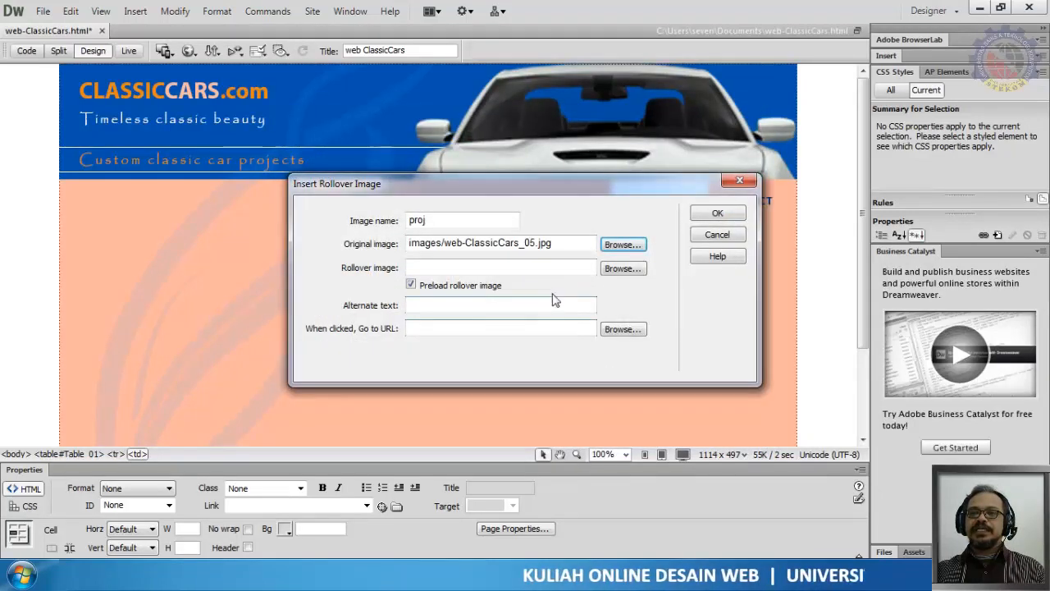
# Choose the bright blue web-ClassicCars_05-a.jpg as the proj button's rollover image and insert the rollover
pyautogui.click(627, 269)
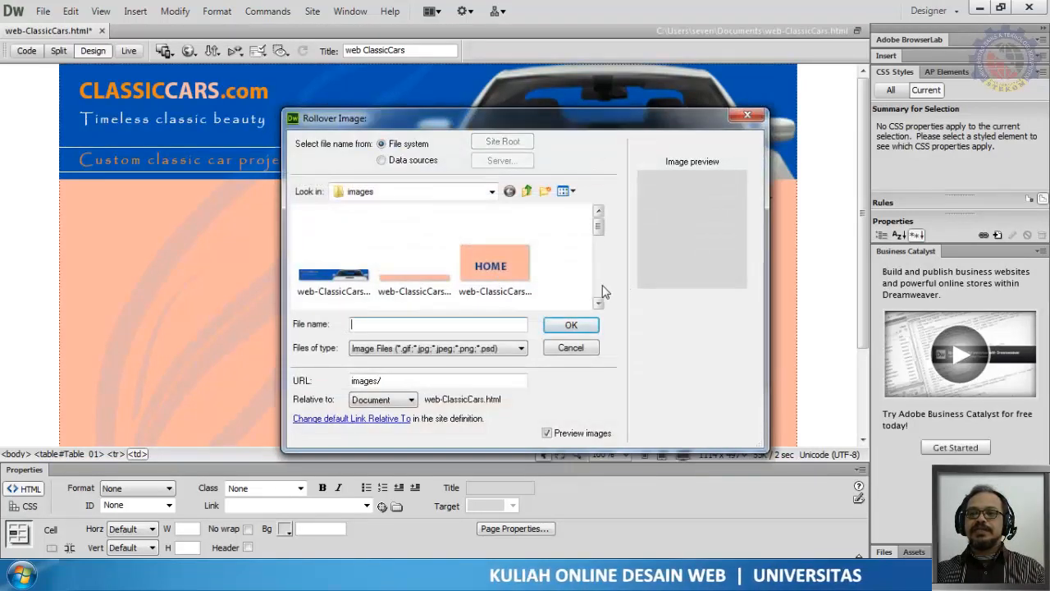
pyautogui.click(601, 291)
pyautogui.click(601, 287)
pyautogui.click(382, 272)
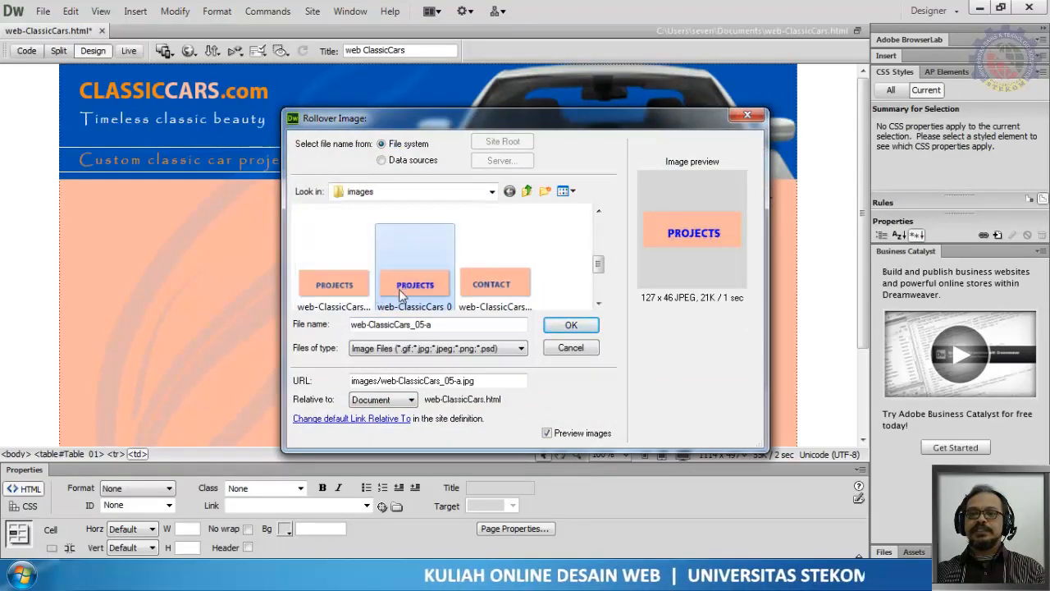
pyautogui.click(573, 328)
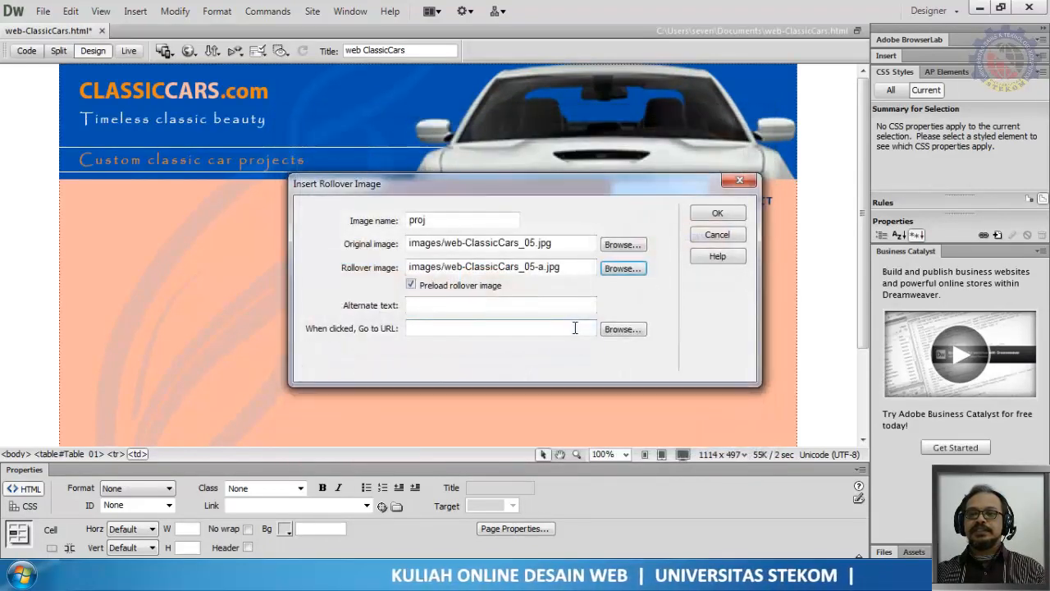
pyautogui.click(704, 214)
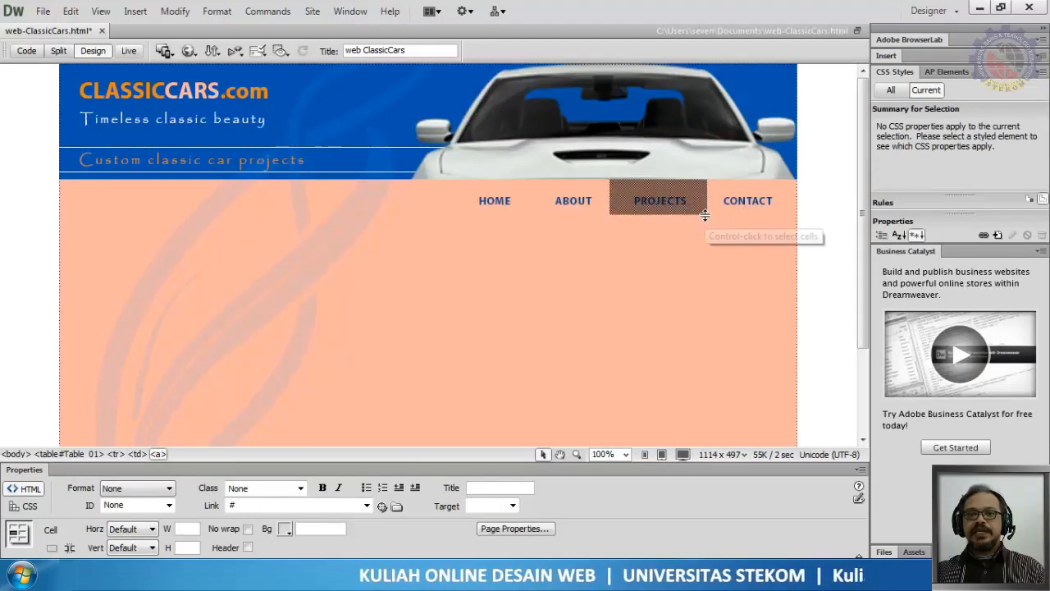
# Replace the CONTACT button image by deleting it and starting a new rollover image named contak in its cell
pyautogui.click(752, 211)
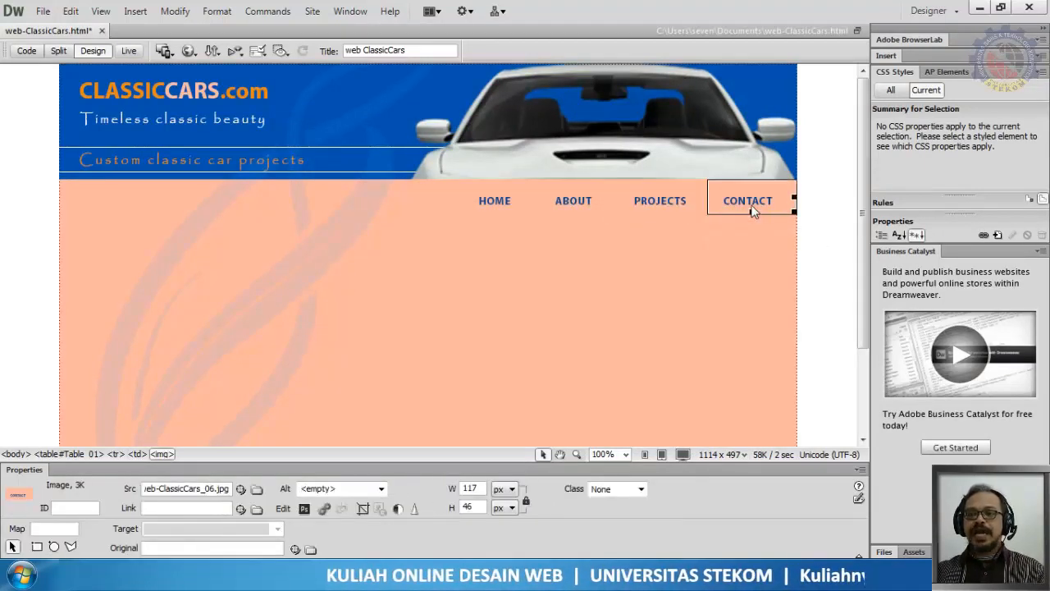
pyautogui.press('Delete')
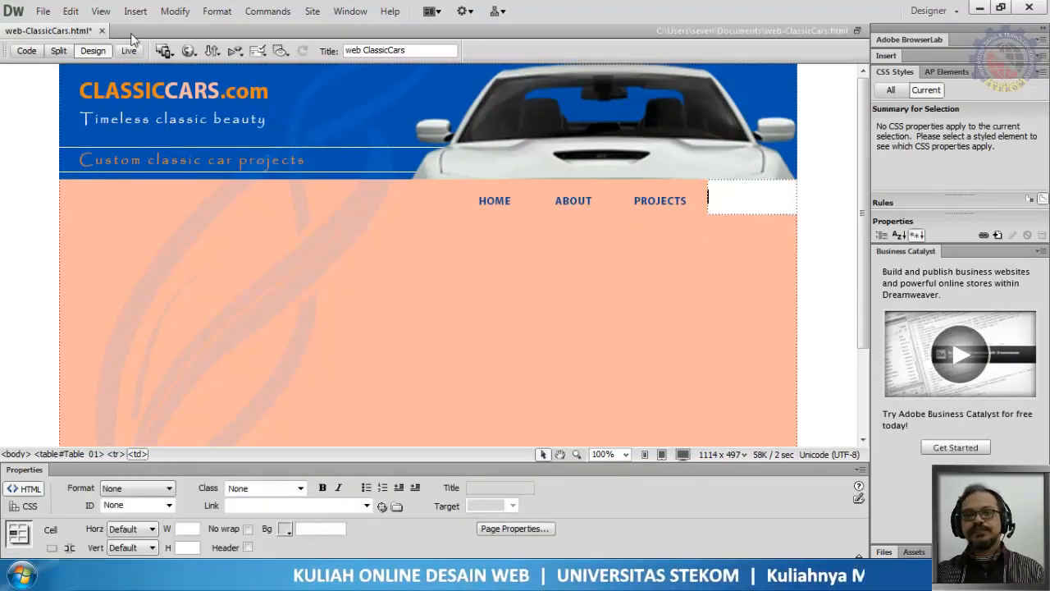
pyautogui.click(135, 15)
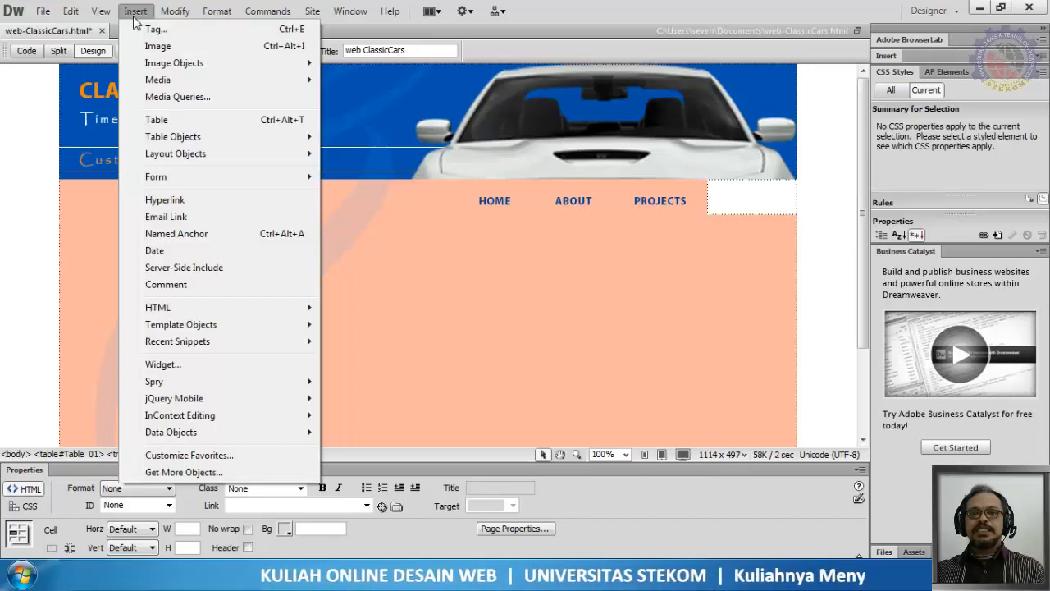
pyautogui.moveTo(150, 65)
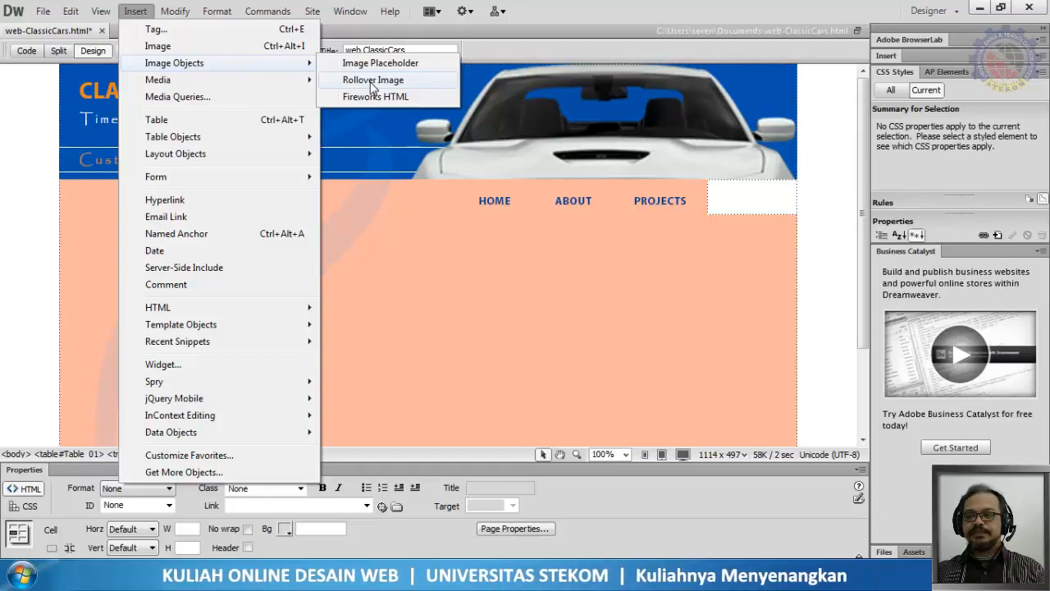
pyautogui.click(372, 81)
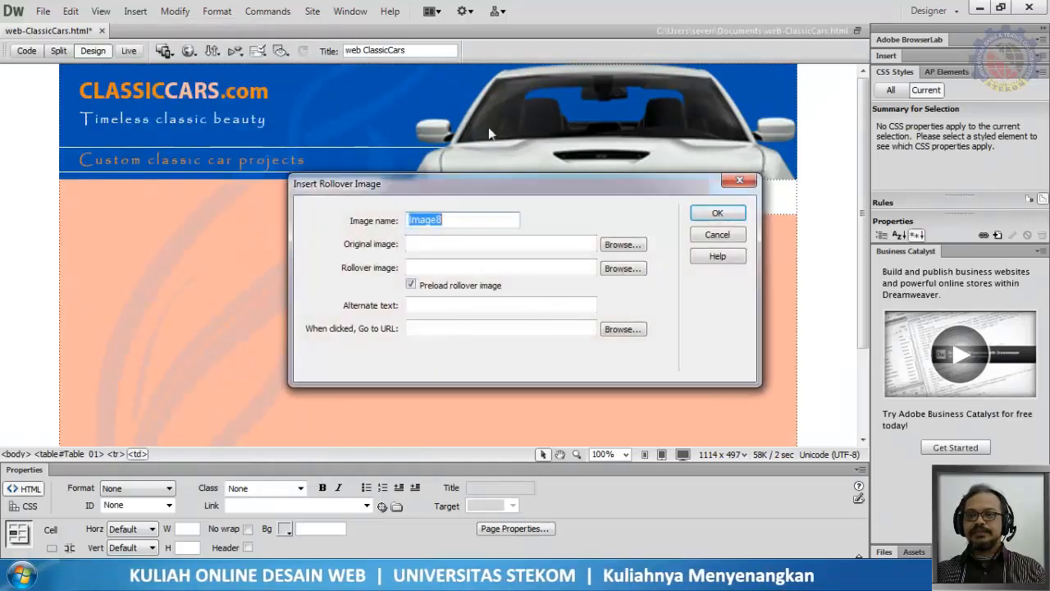
pyautogui.write('contak')
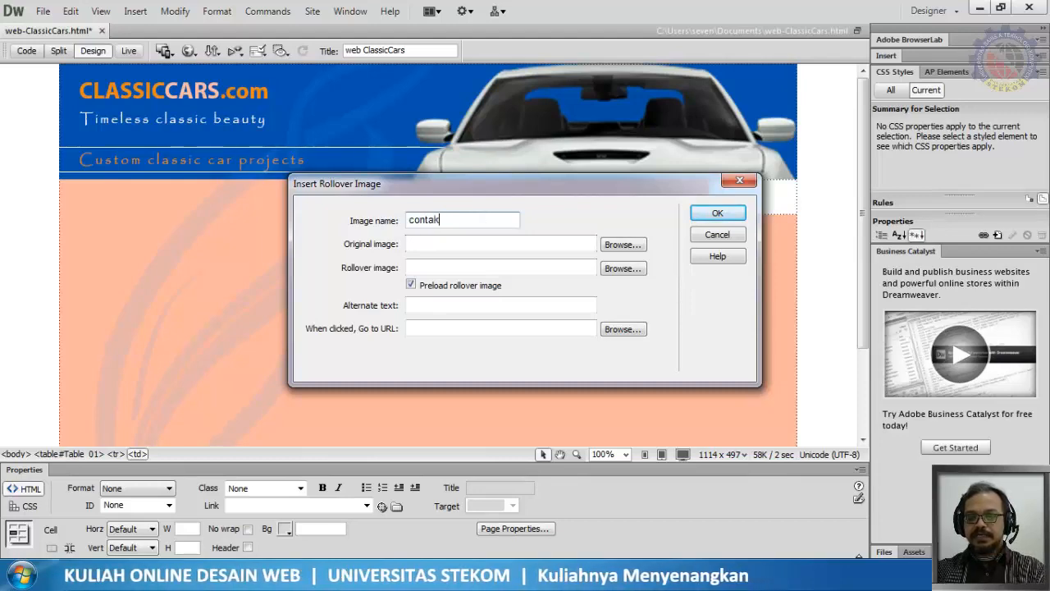
# Choose web-ClassicCars_06.jpg from the images folder as the original image of the contak rollover
pyautogui.click(622, 245)
pyautogui.scroll(-2, 598, 269)
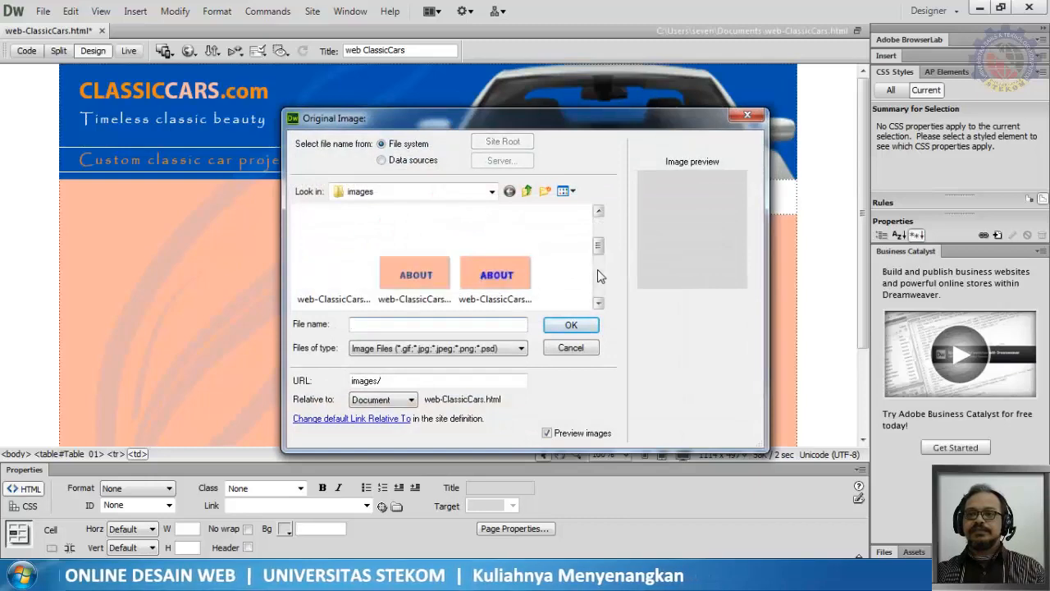
pyautogui.click(517, 283)
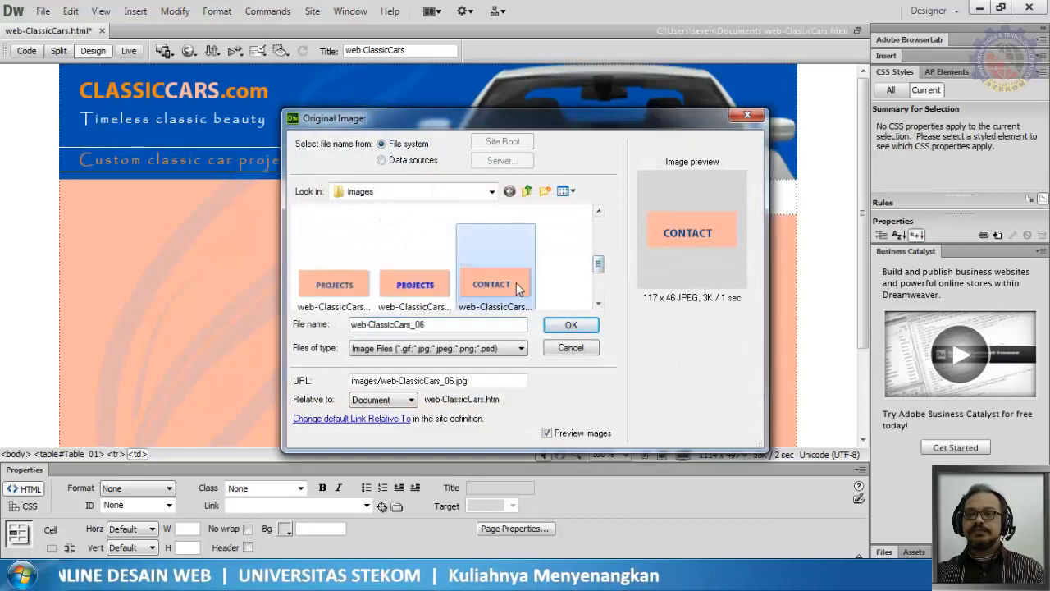
pyautogui.click(571, 325)
# Choose the bright blue web-ClassicCars_06-a.jpg as the rollover image of the contak button
pyautogui.click(623, 268)
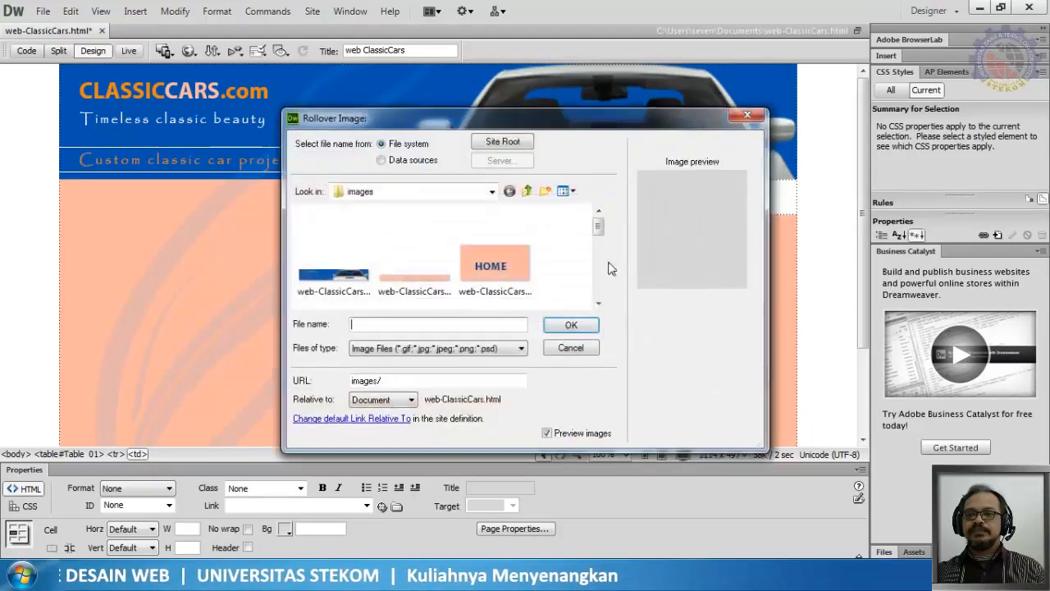
pyautogui.scroll(-1, 597, 297)
pyautogui.scroll(-2, 598, 294)
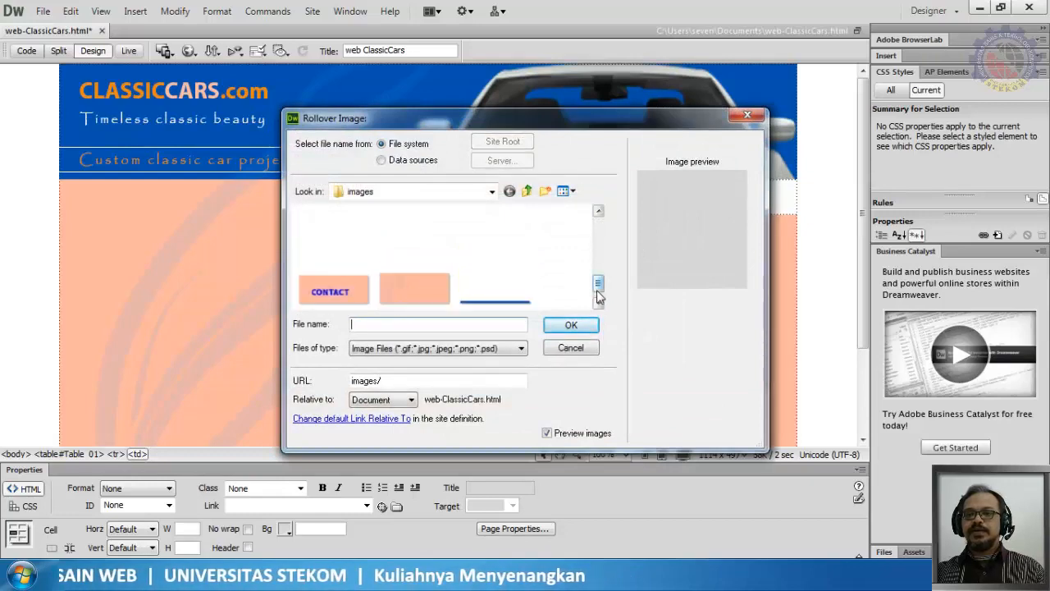
pyautogui.click(331, 294)
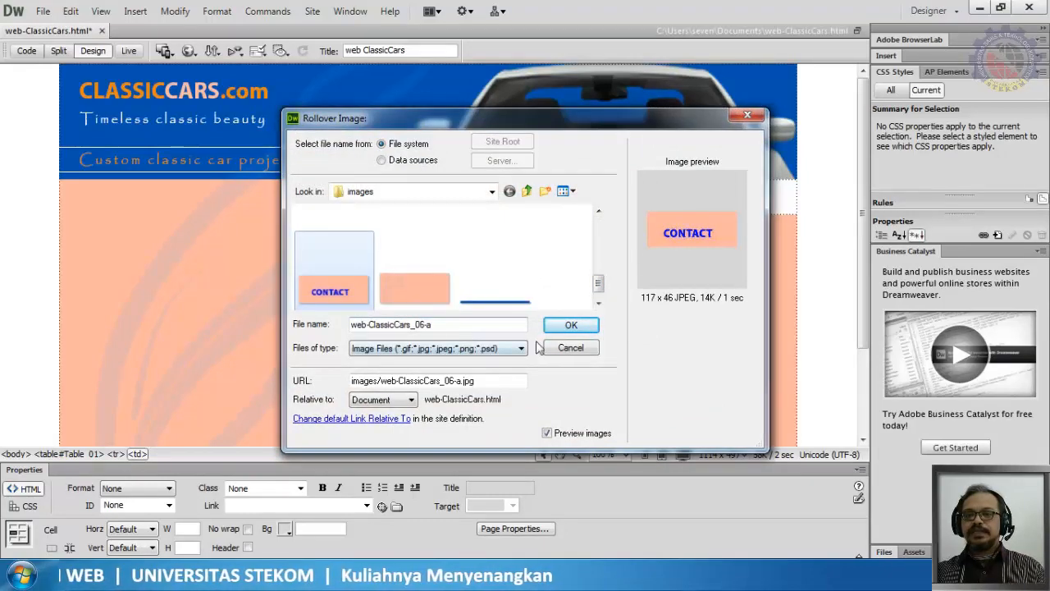
pyautogui.click(569, 325)
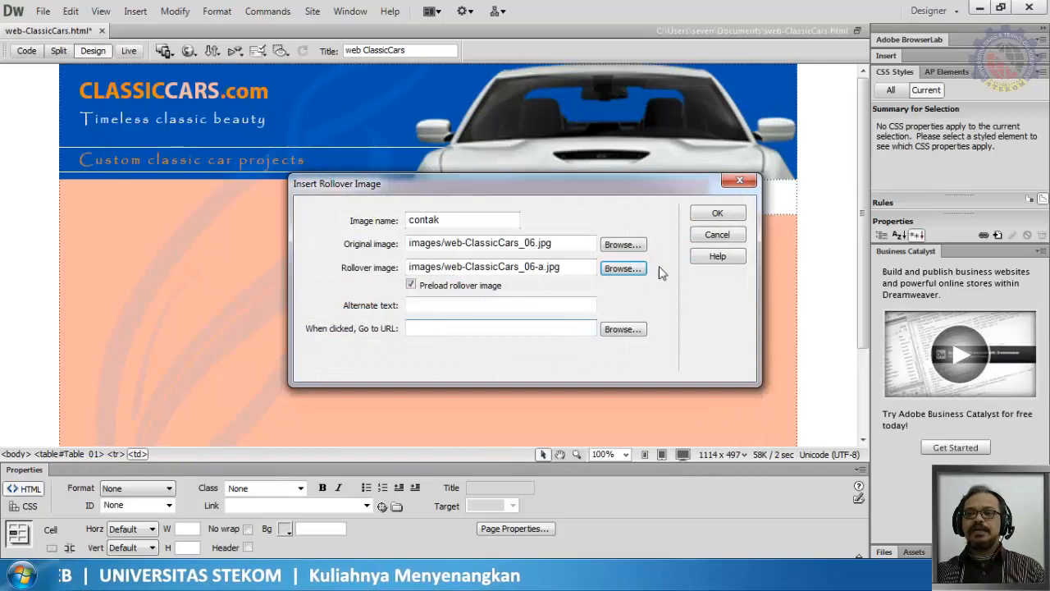
# Insert the contak rollover image into the CONTACT cell and save all open files
pyautogui.click(714, 213)
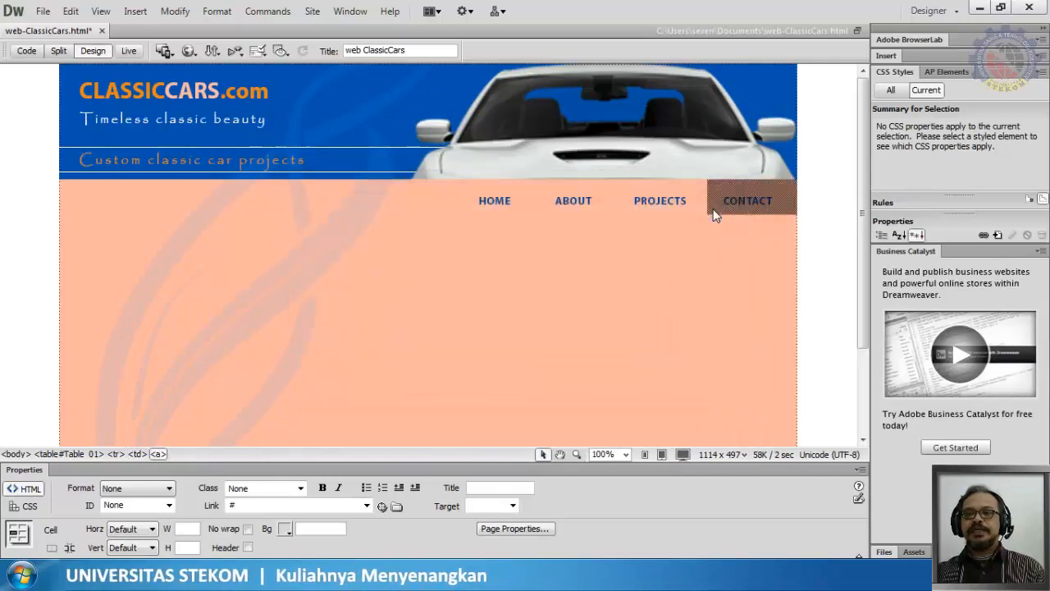
pyautogui.click(41, 11)
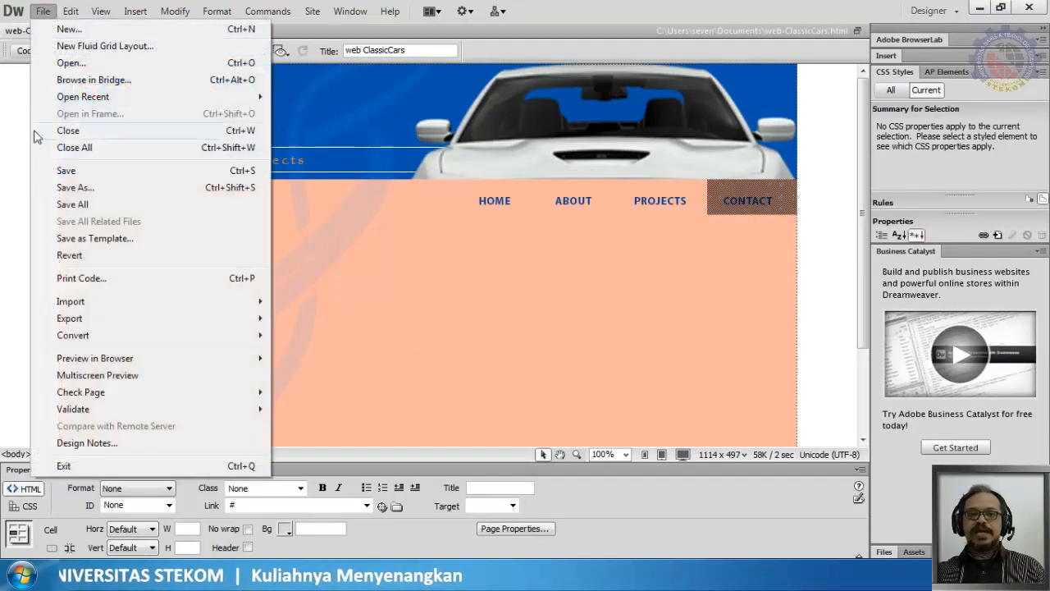
pyautogui.click(71, 206)
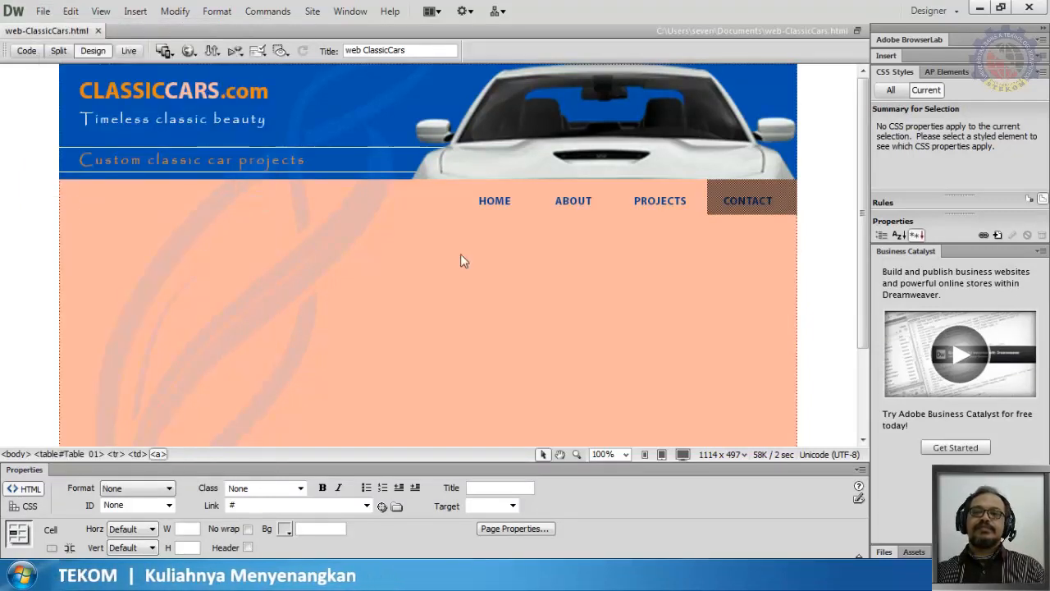
pyautogui.click(841, 299)
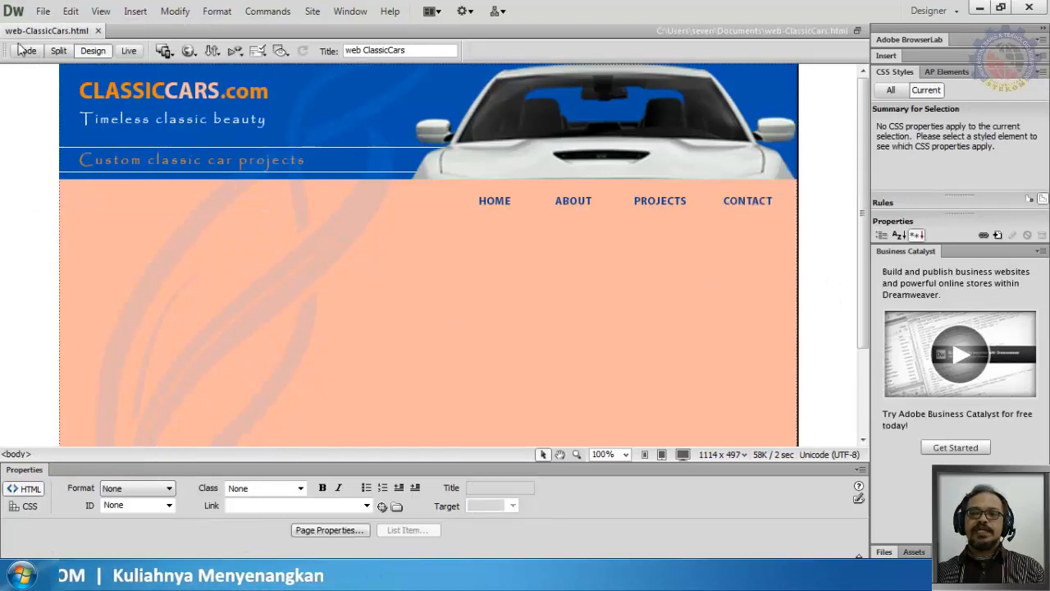
# Preview the ClassicCars page in Chrome
pyautogui.click(43, 11)
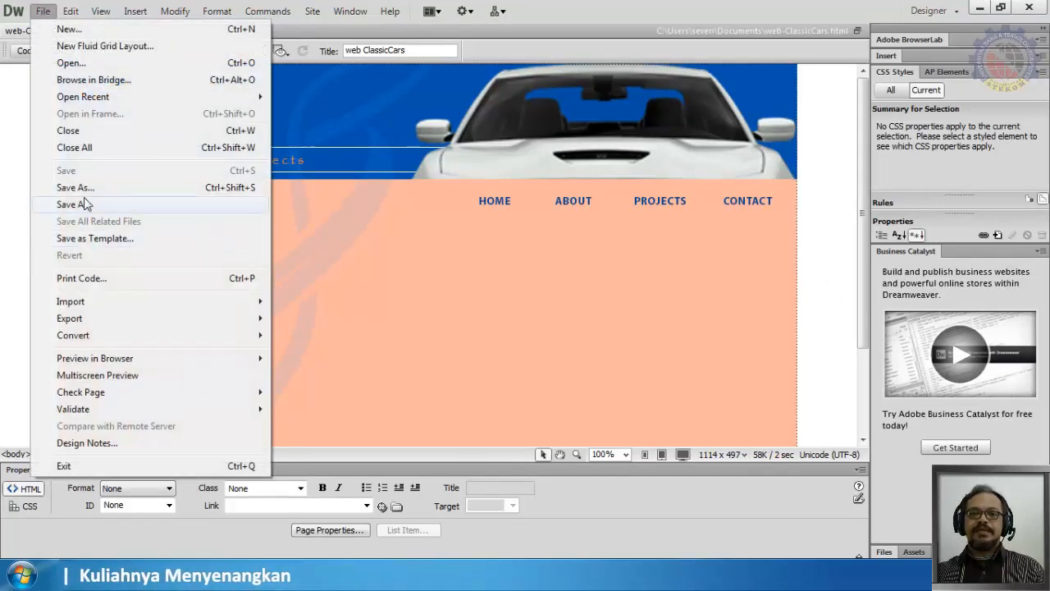
pyautogui.click(827, 282)
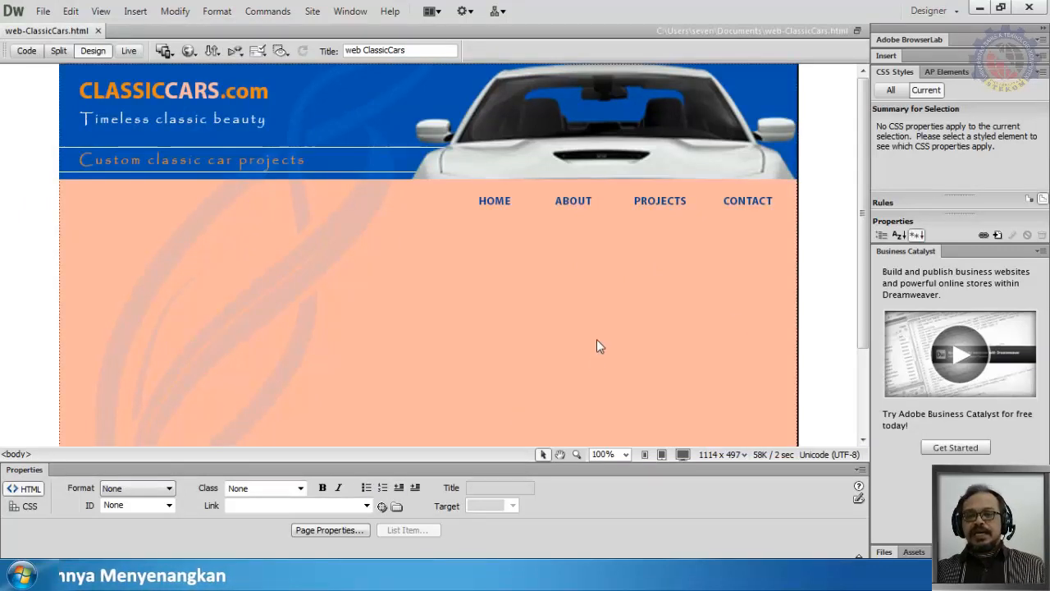
pyautogui.click(187, 51)
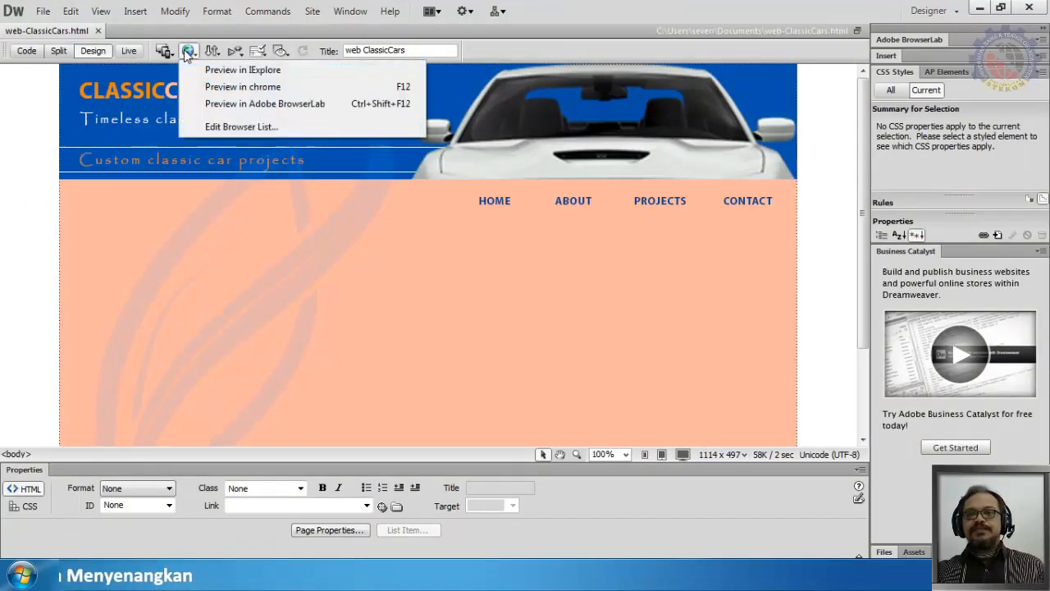
pyautogui.click(232, 90)
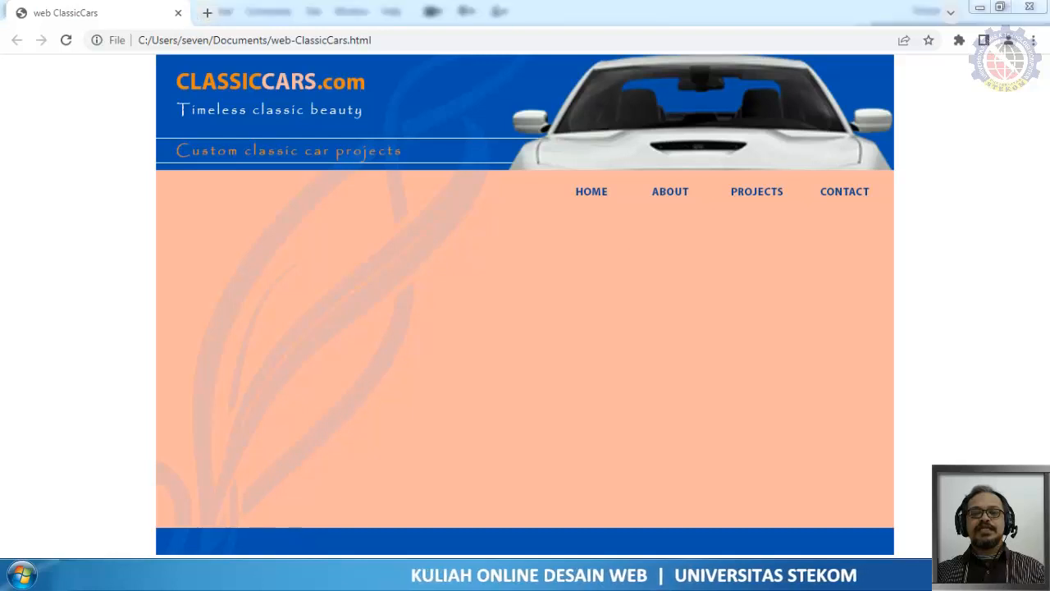
# Switch to the file explorer and look for course files in the #- Kuliah -# folder on drive D:
pyautogui.click(136, 574)
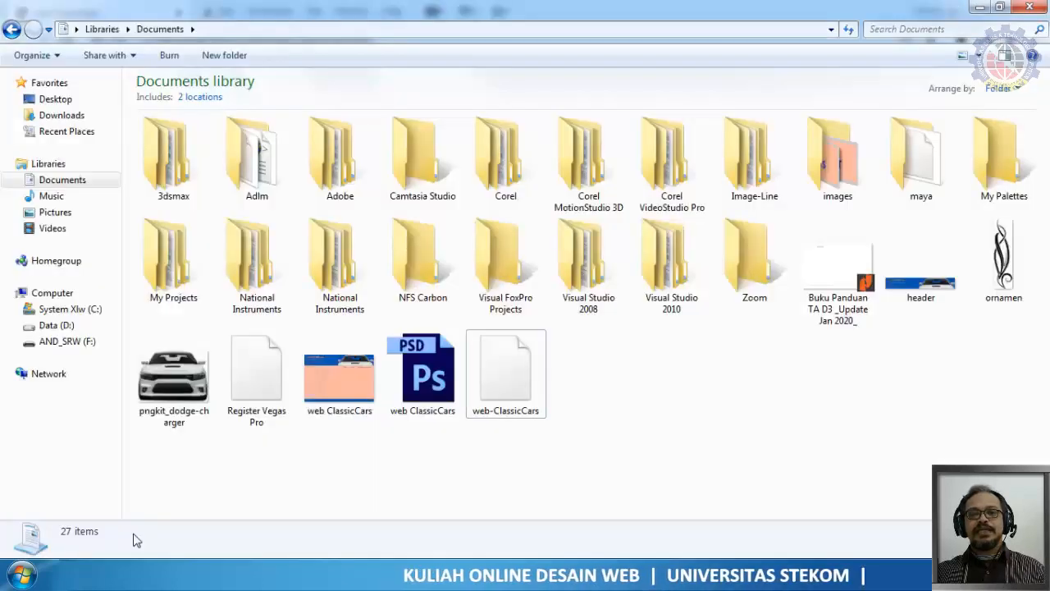
pyautogui.click(56, 325)
pyautogui.click(180, 148)
pyautogui.doubleClick(180, 147)
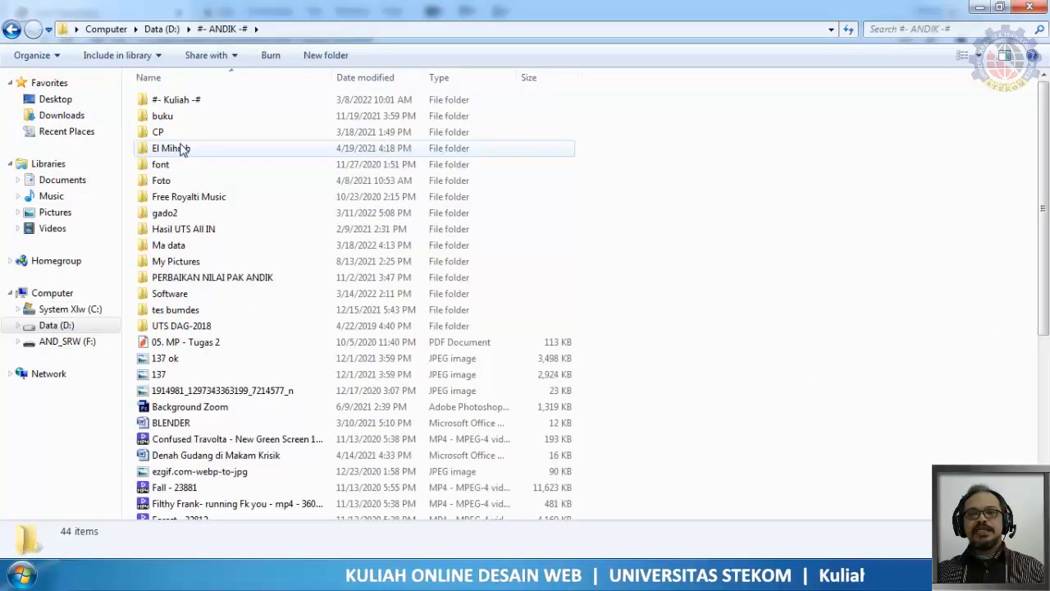
pyautogui.doubleClick(183, 102)
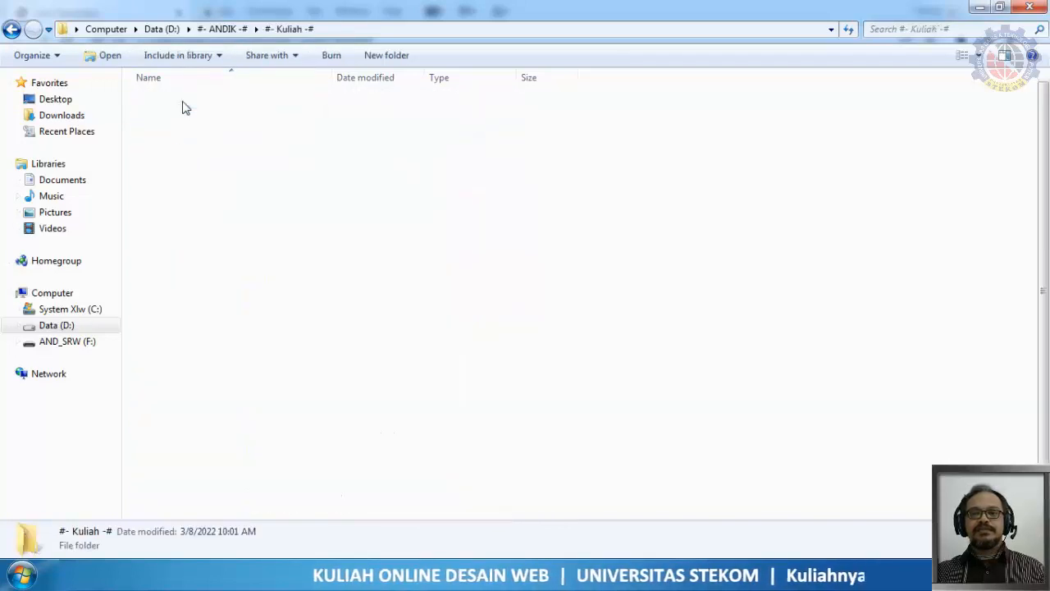
# Open the Background Web4 image from campus\kuliah\DW\06. Body Web on drive F:, dismissing the antivirus alert
pyautogui.click(70, 343)
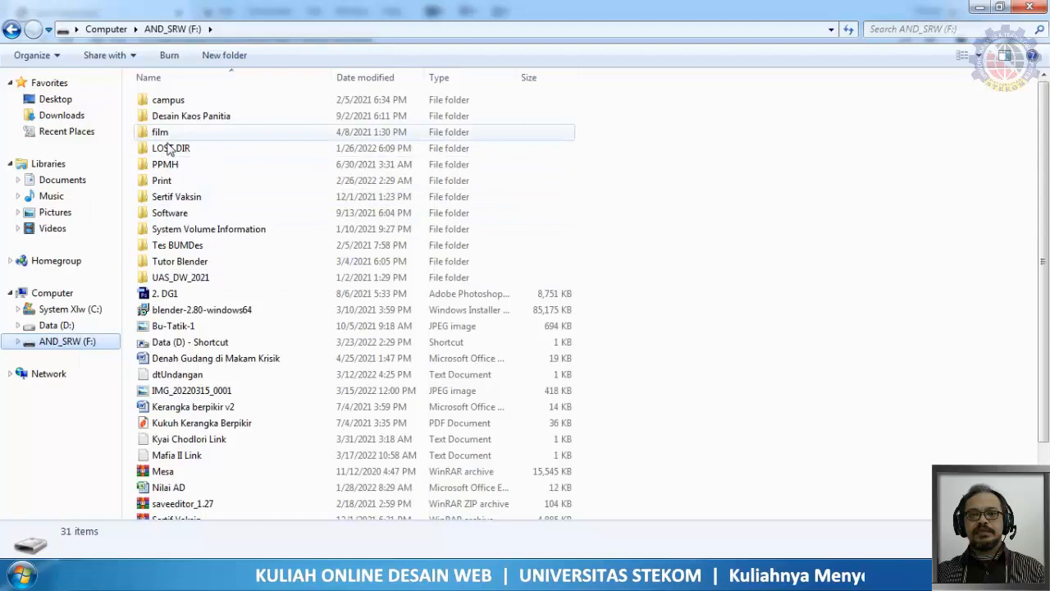
pyautogui.doubleClick(169, 100)
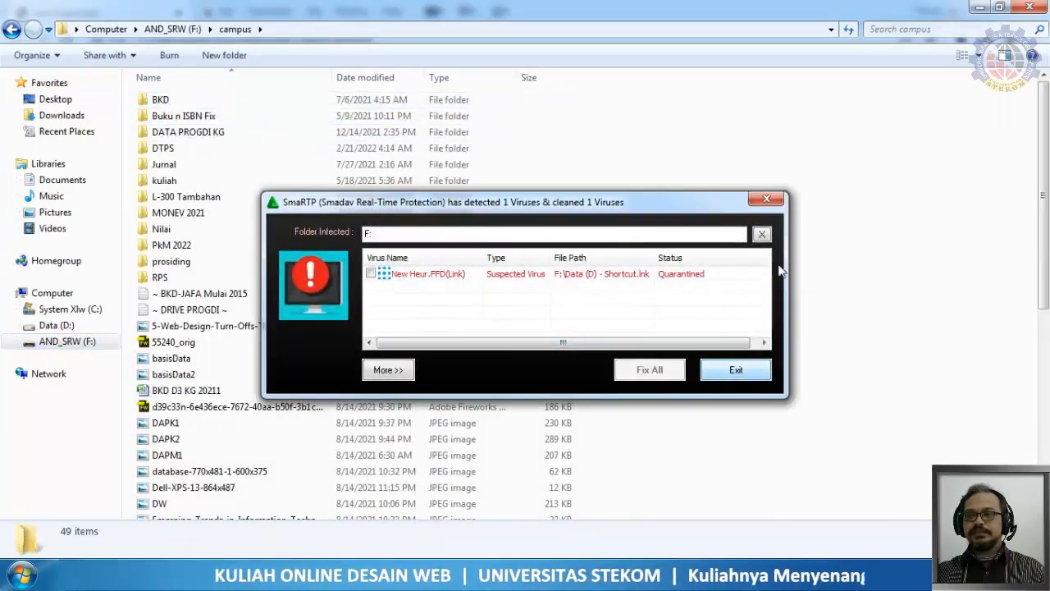
pyautogui.click(766, 199)
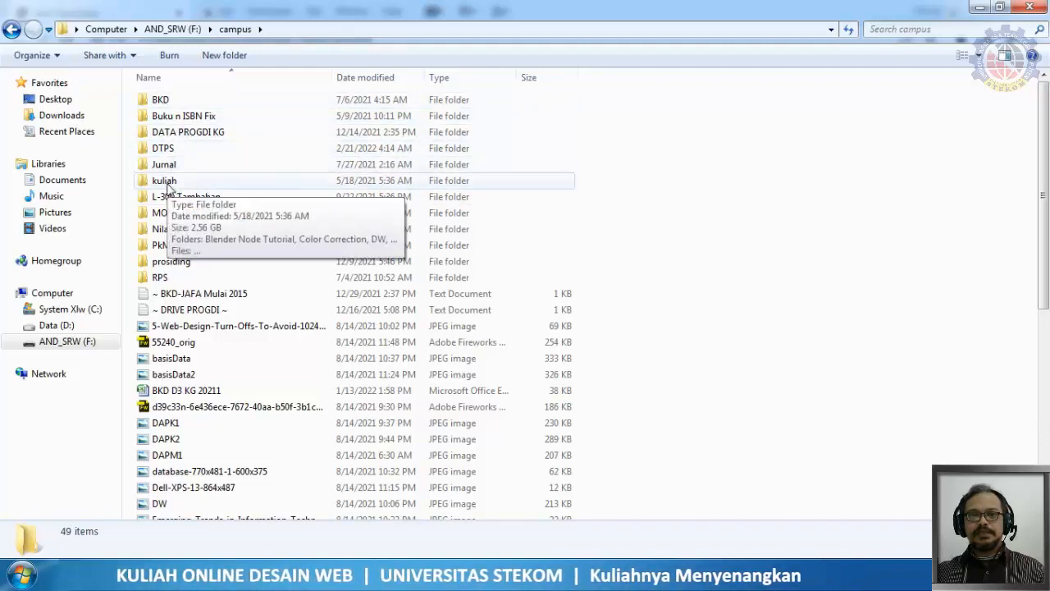
pyautogui.doubleClick(168, 184)
pyautogui.click(164, 136)
pyautogui.doubleClick(165, 135)
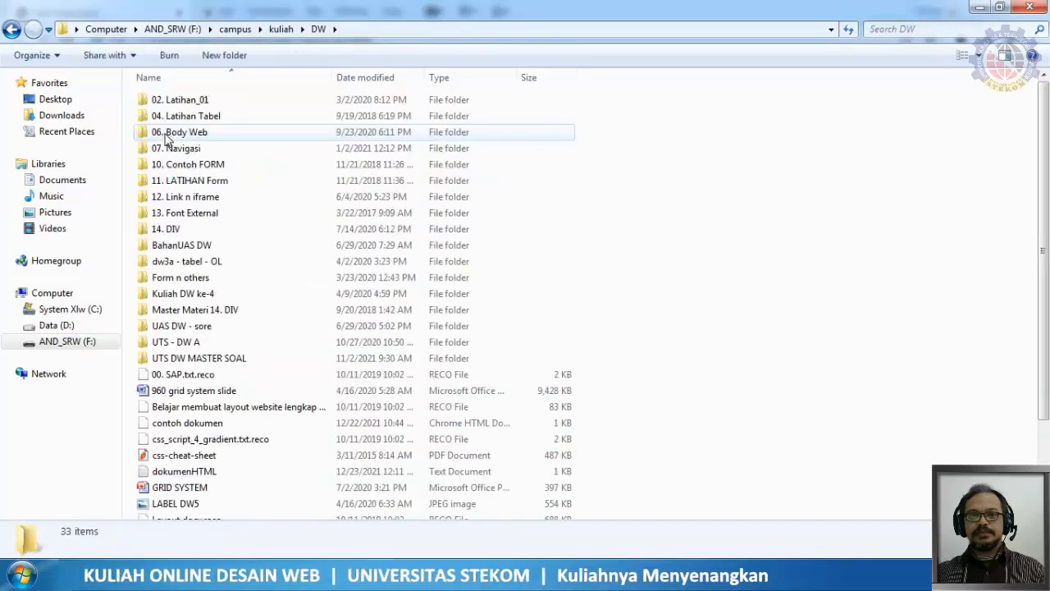
pyautogui.doubleClick(197, 134)
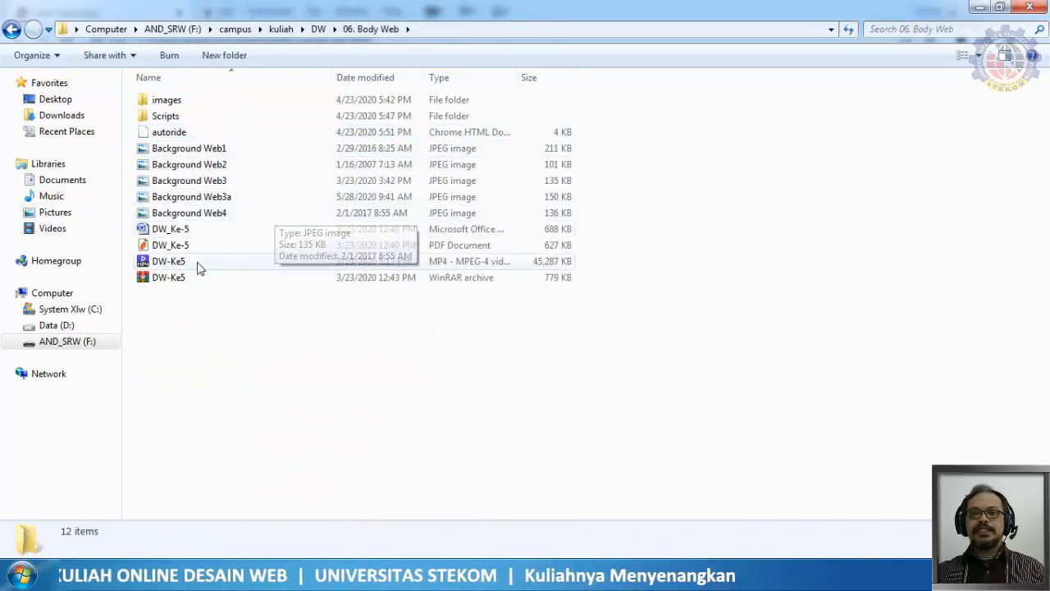
pyautogui.doubleClick(182, 215)
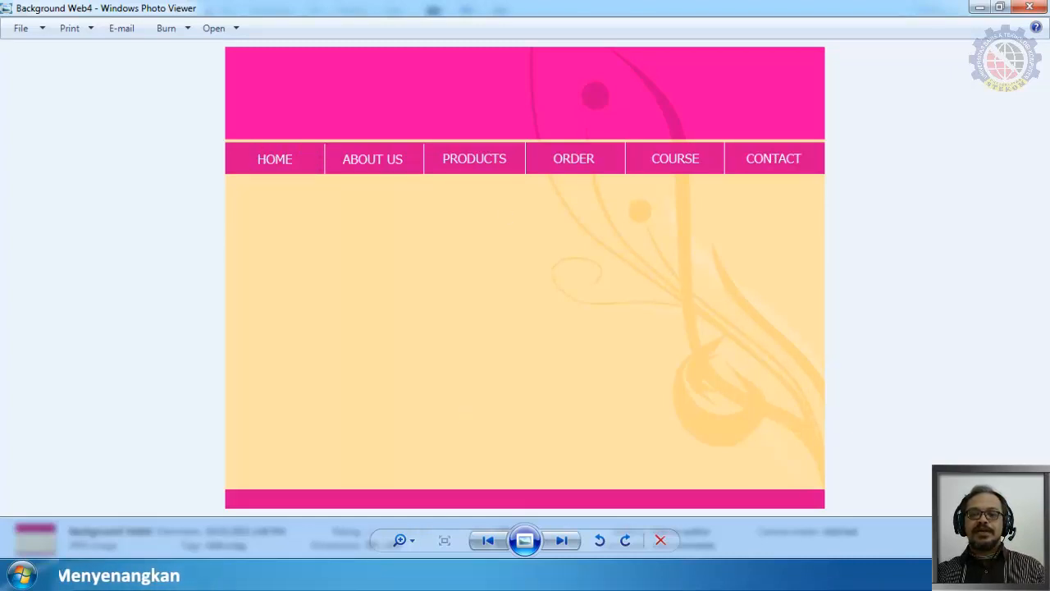
# Switch back to the ClassicCars page in the browser and test the HOME menu link
pyautogui.click(238, 576)
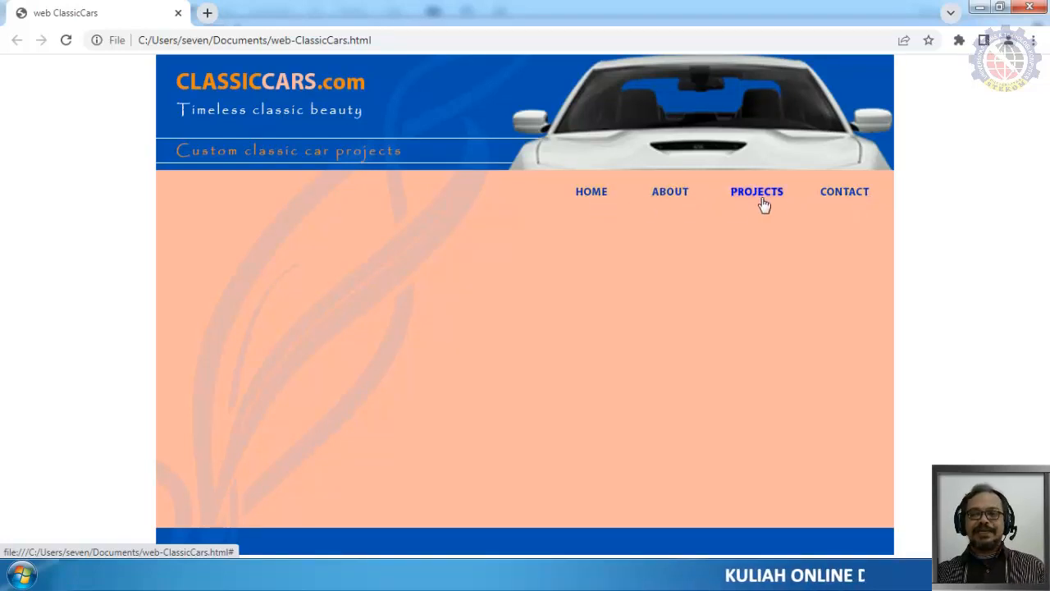
pyautogui.click(590, 195)
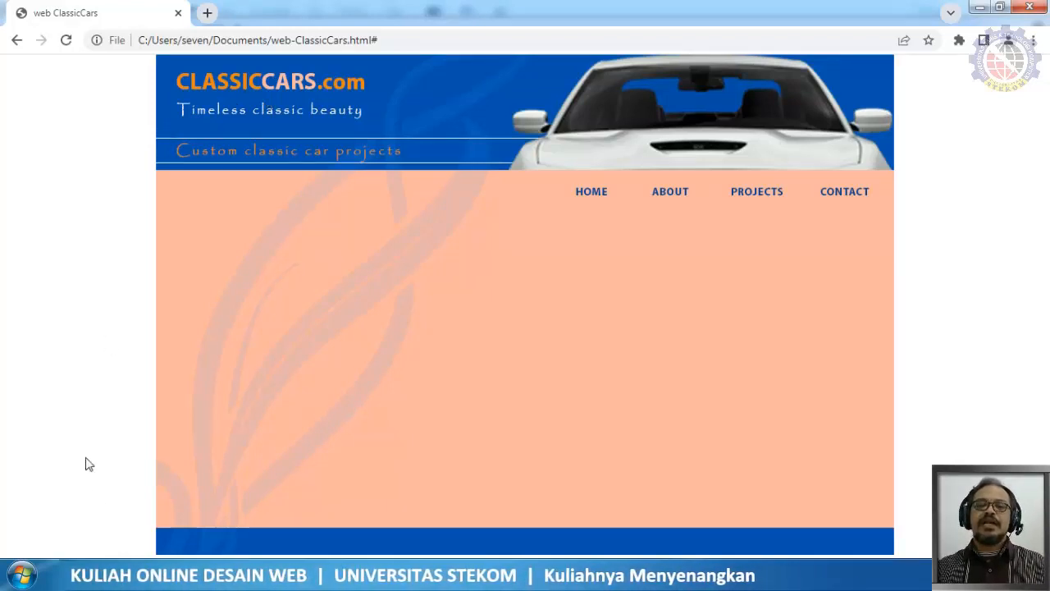
# Switch to the file explorer and open the DIV untuk Web PDF from DW\14. DIV\Layout Web dan Contoh
pyautogui.click(114, 574)
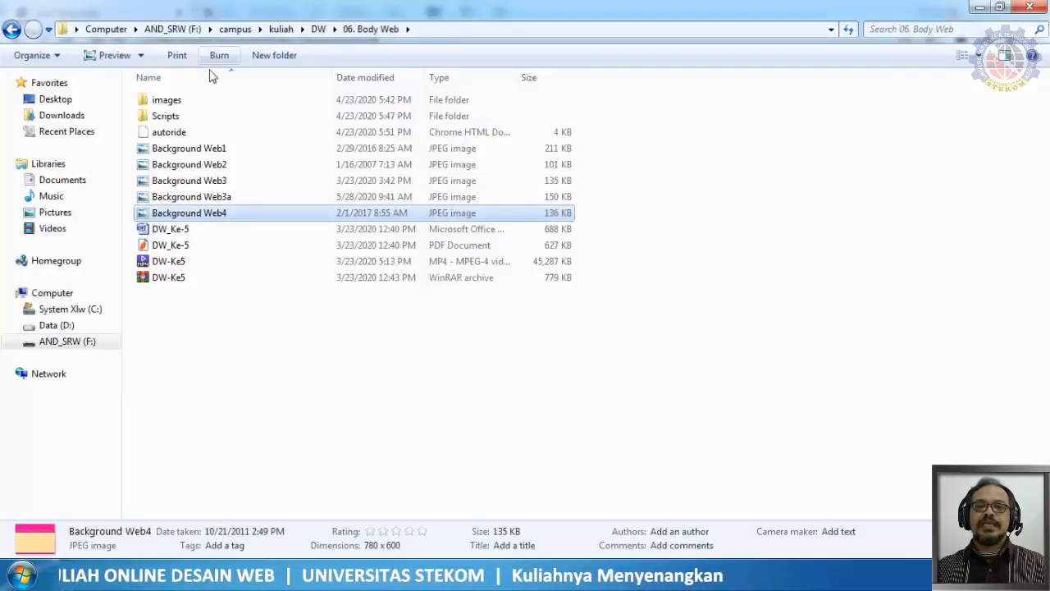
pyautogui.click(319, 29)
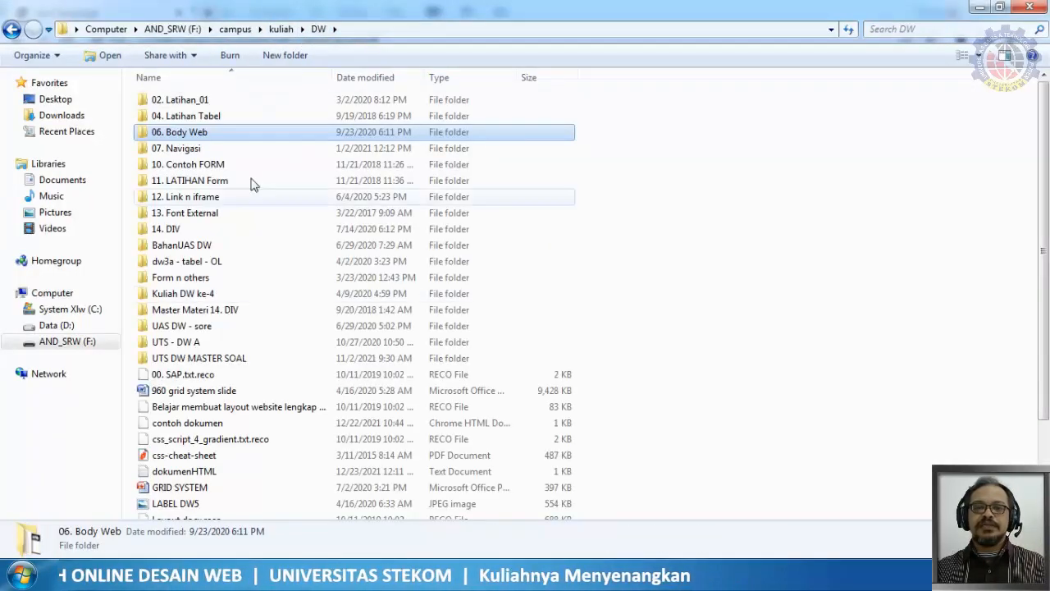
pyautogui.doubleClick(174, 229)
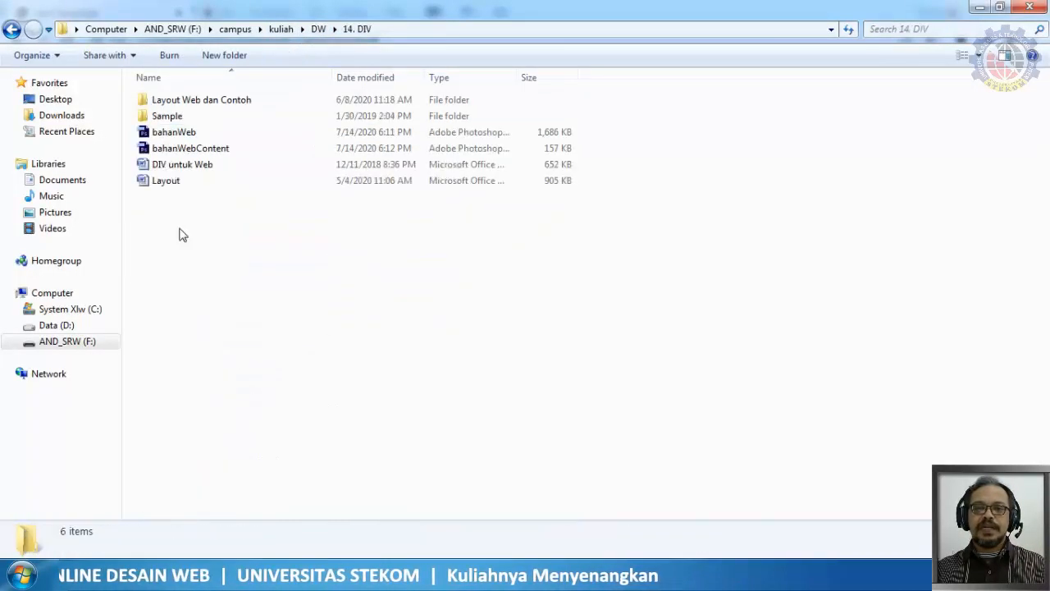
pyautogui.click(211, 102)
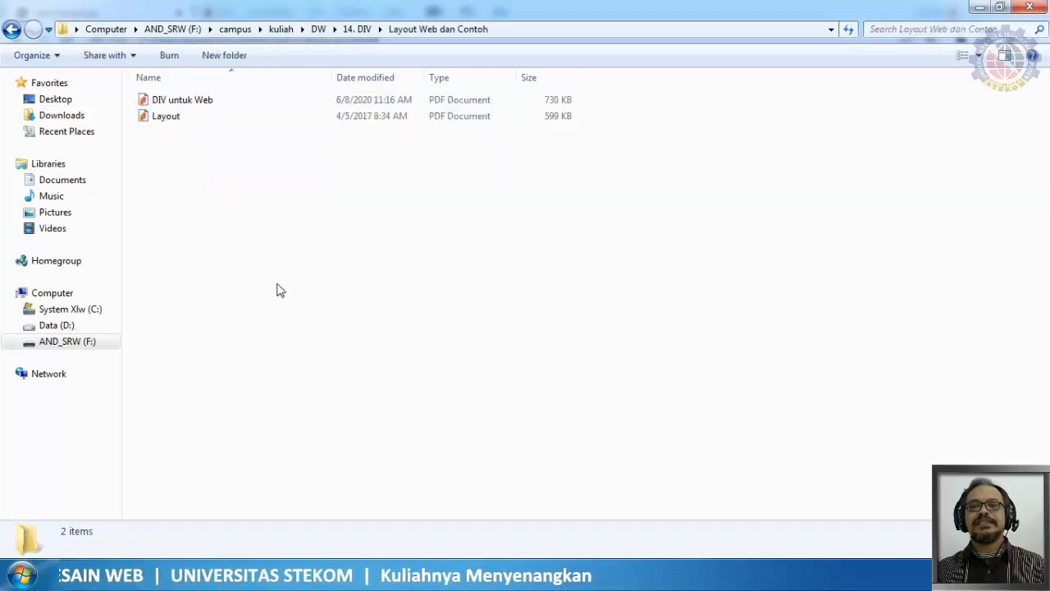
pyautogui.click(184, 105)
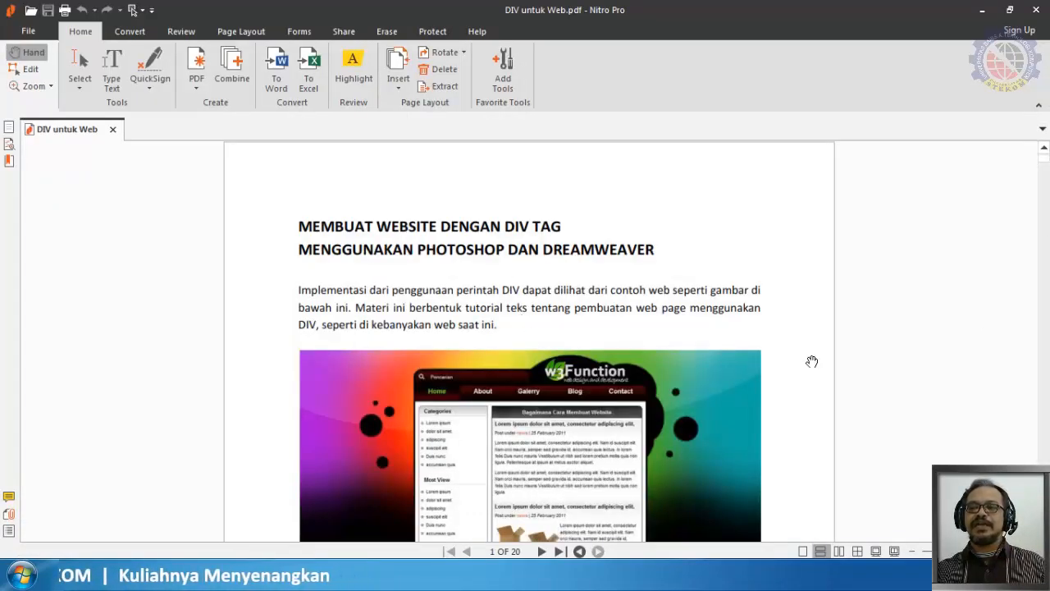
# Skim the DIV website tutorial from page 1 through the menu design section on page 7, and close the PDF and folder windows
pyautogui.scroll(-3, 669, 336)
pyautogui.scroll(2, 652, 238)
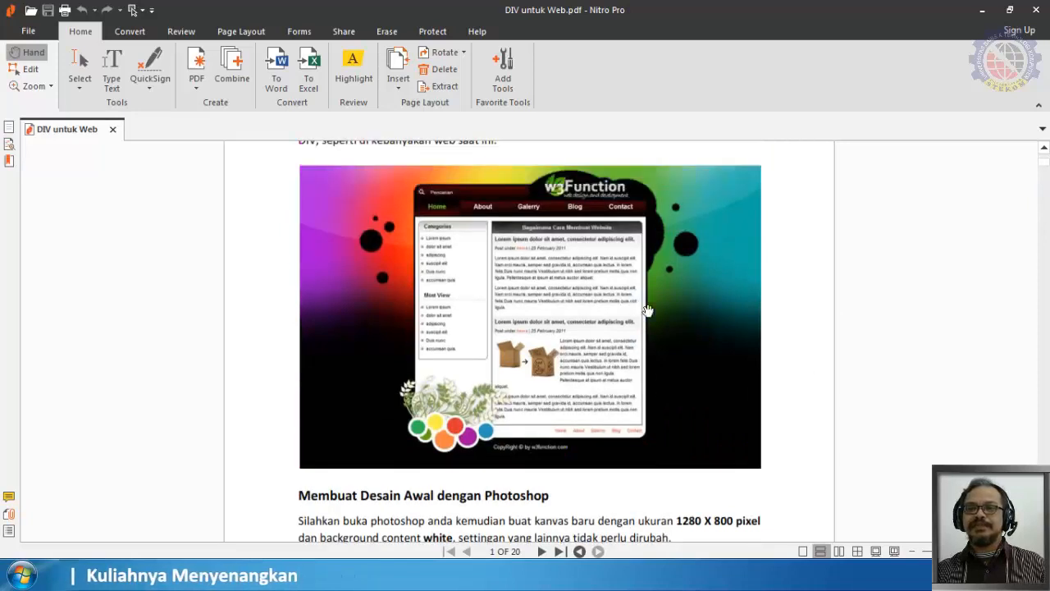
pyautogui.scroll(-1, 665, 254)
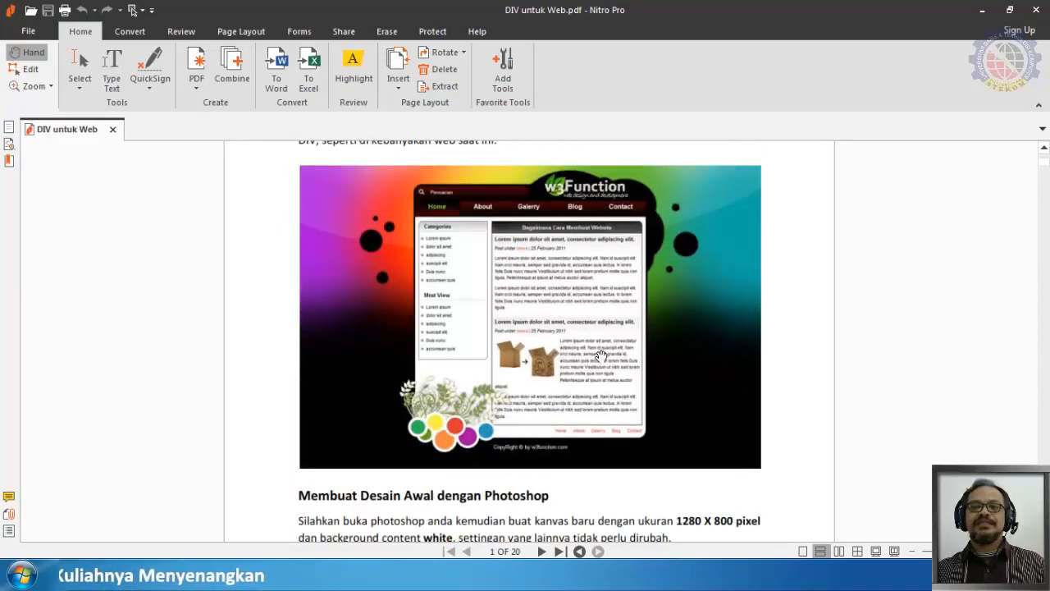
pyautogui.scroll(1, 600, 356)
pyautogui.scroll(-1, 493, 427)
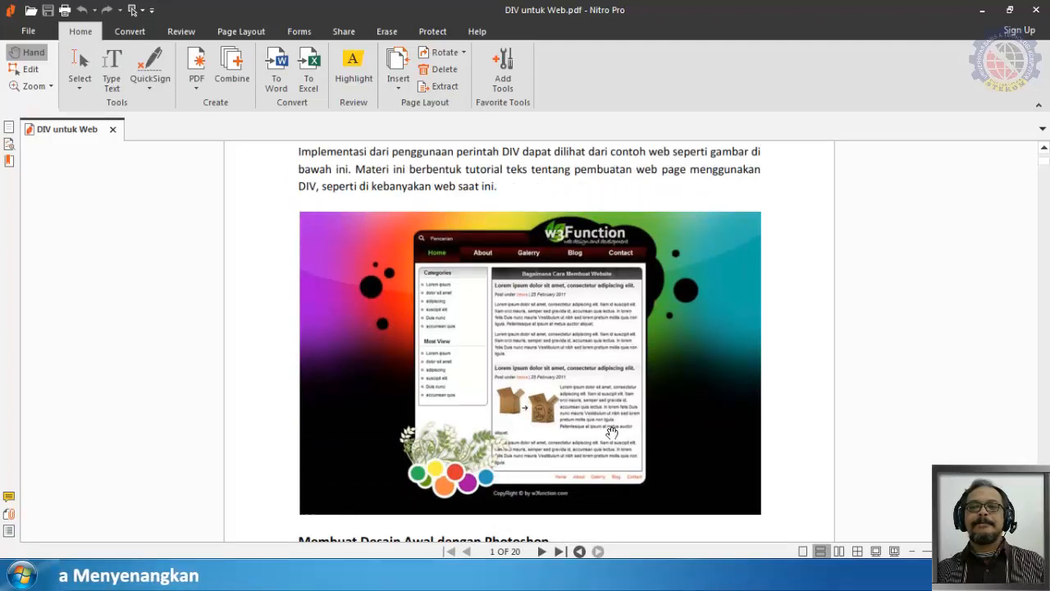
pyautogui.scroll(-13, 612, 432)
pyautogui.scroll(-10, 613, 433)
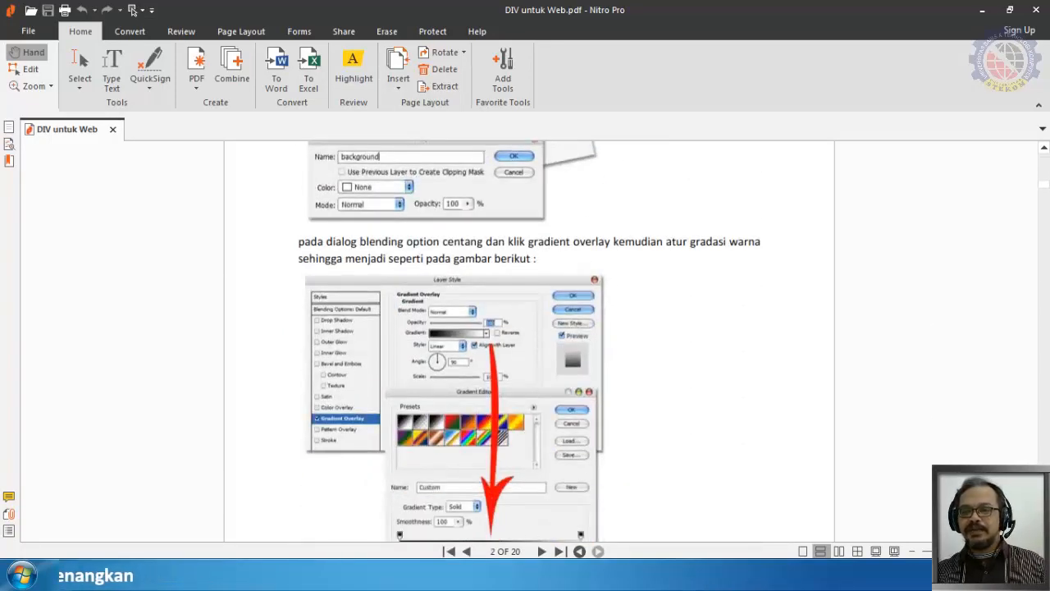
pyautogui.click(523, 553)
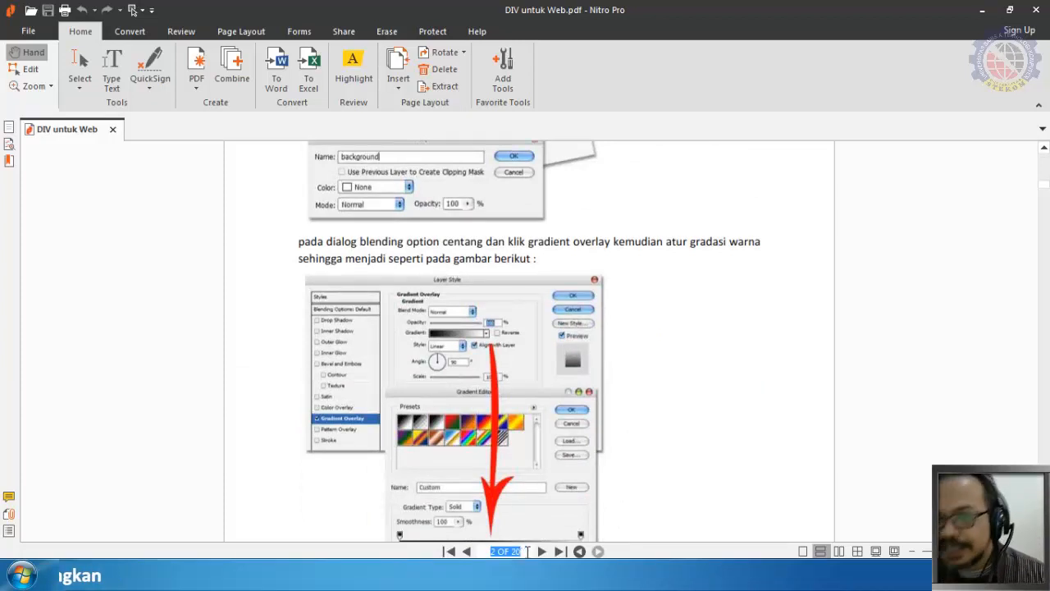
pyautogui.click(638, 348)
pyautogui.scroll(-15, 638, 348)
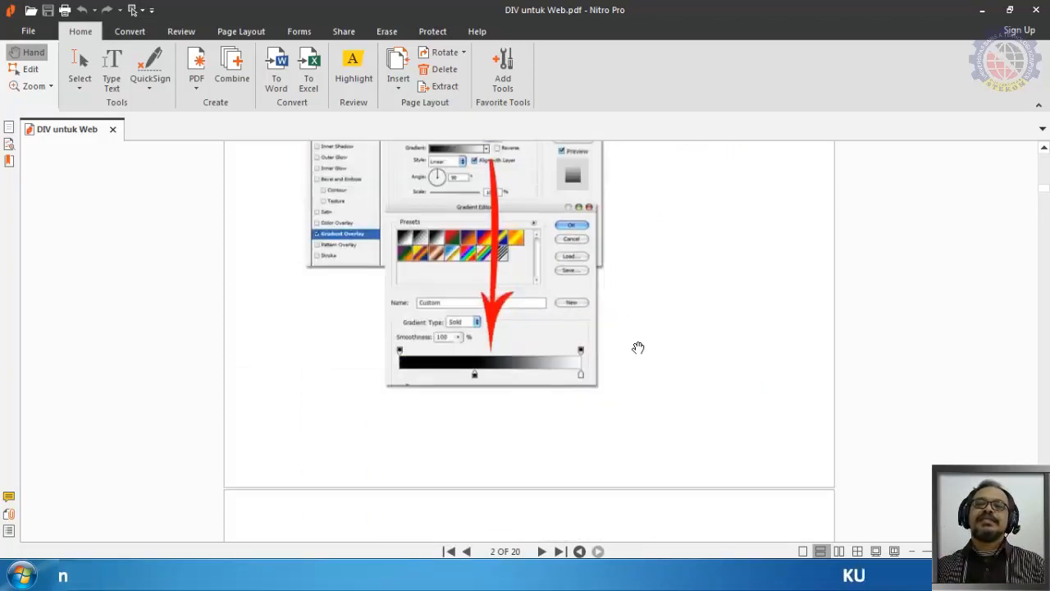
pyautogui.scroll(-15, 638, 348)
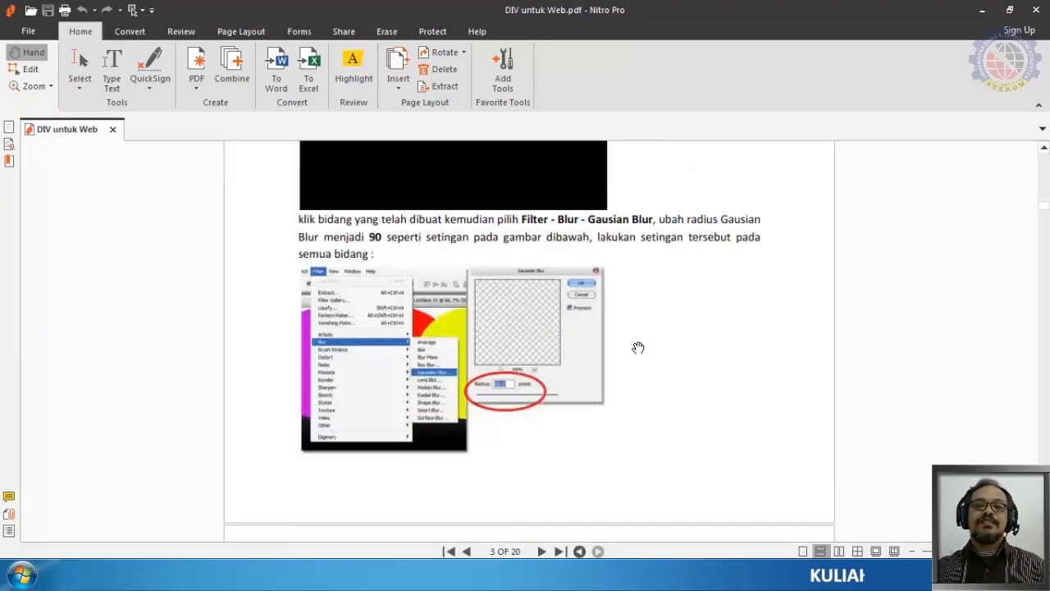
pyautogui.scroll(-15, 639, 348)
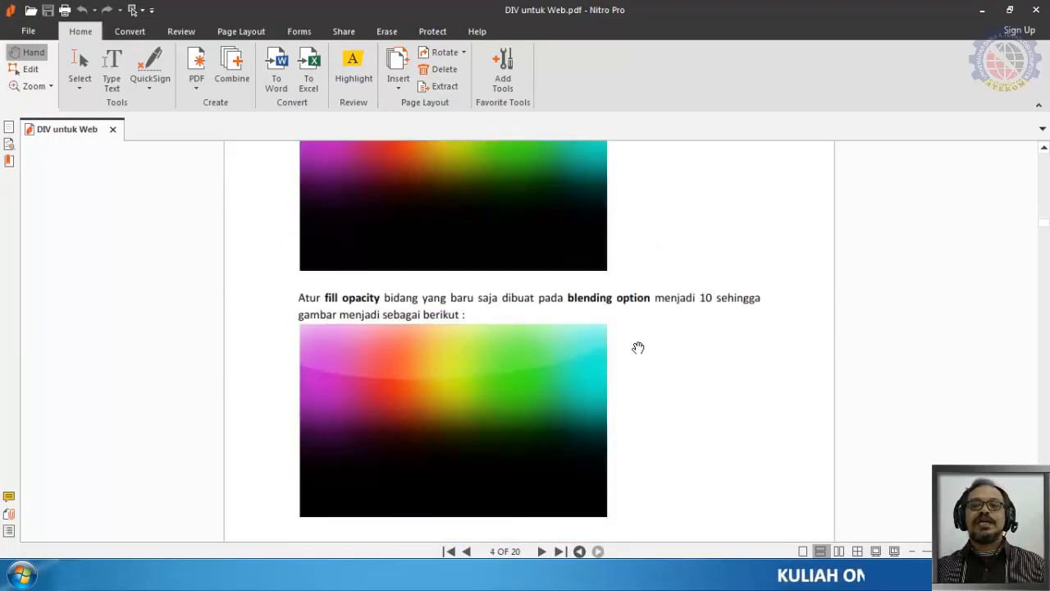
pyautogui.scroll(-15, 638, 348)
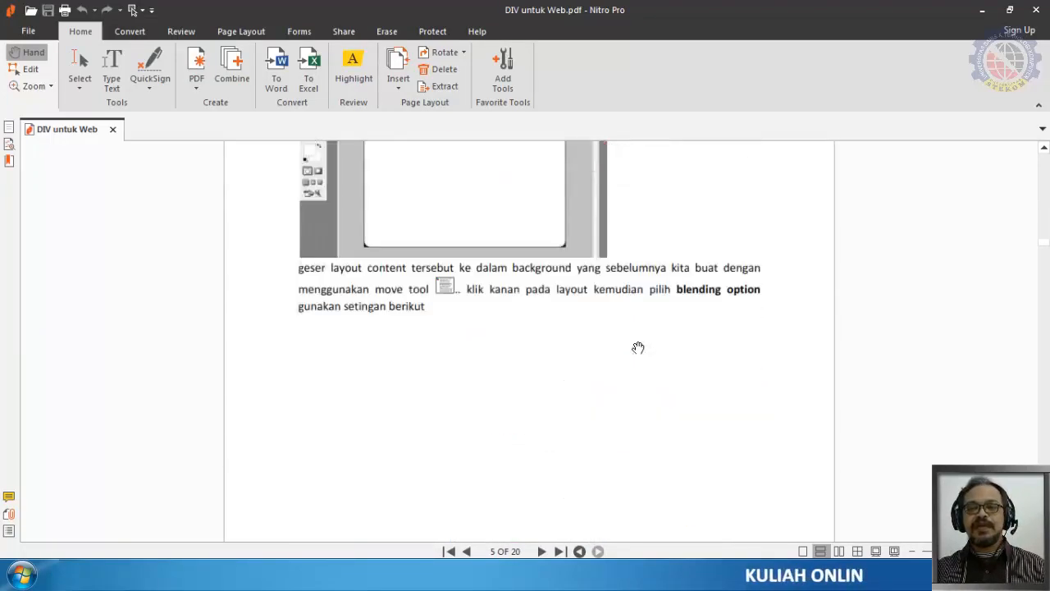
pyautogui.scroll(-15, 639, 348)
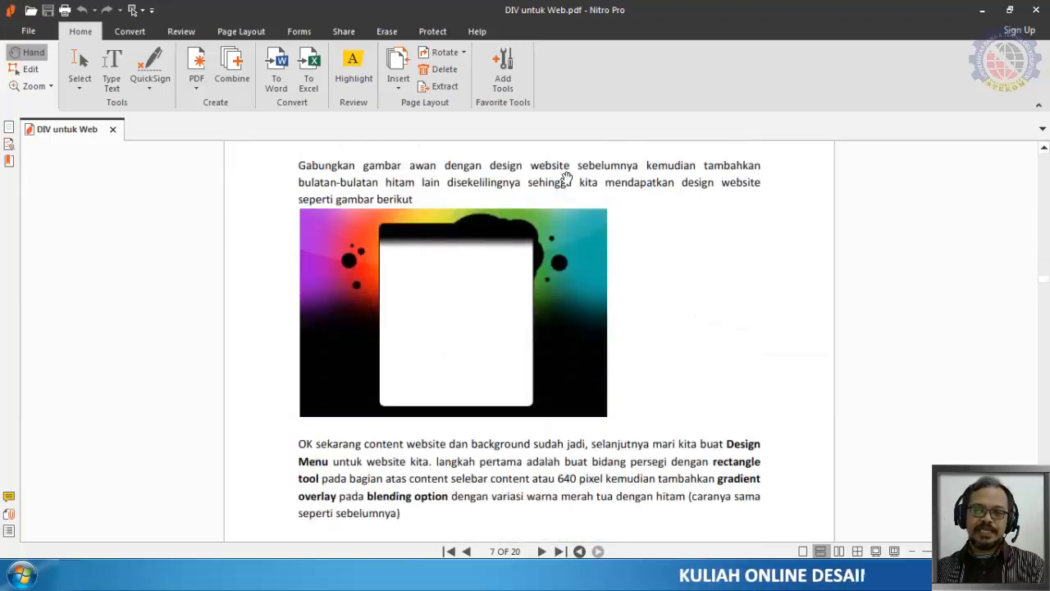
pyautogui.click(1037, 10)
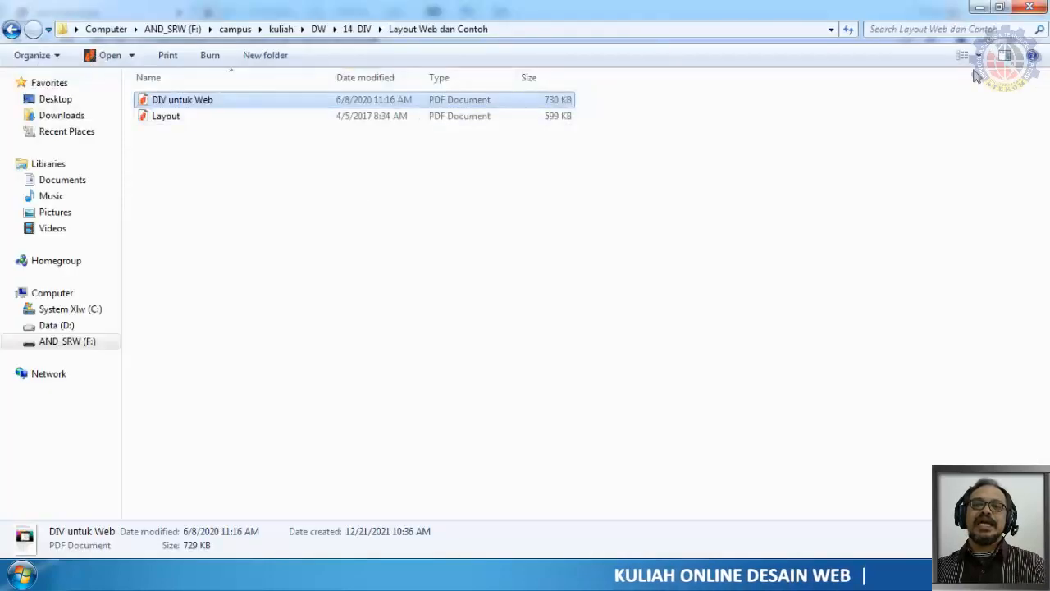
pyautogui.click(1030, 6)
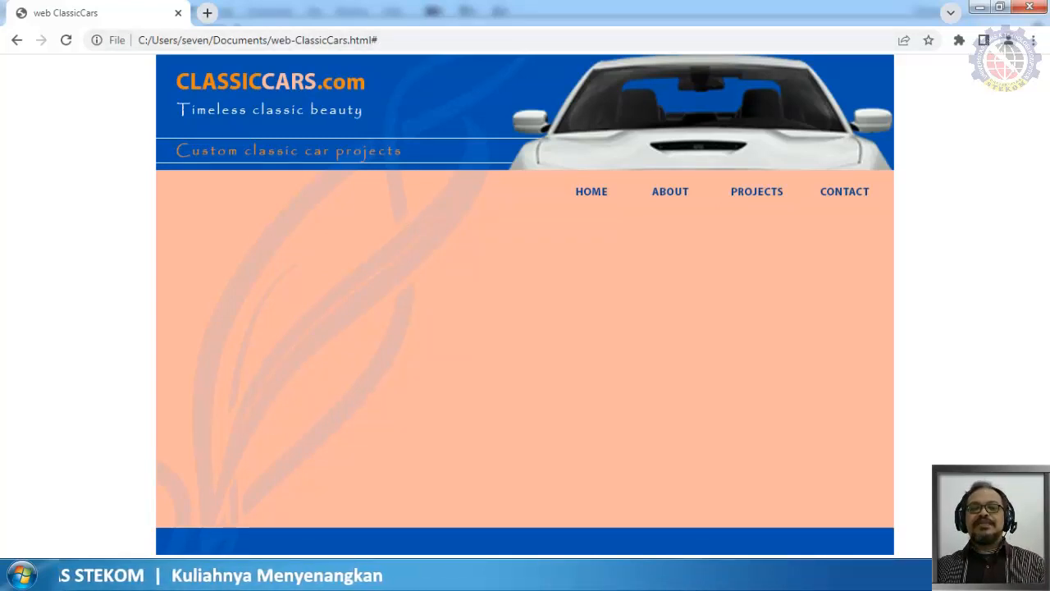
pyautogui.moveTo(163, 575)
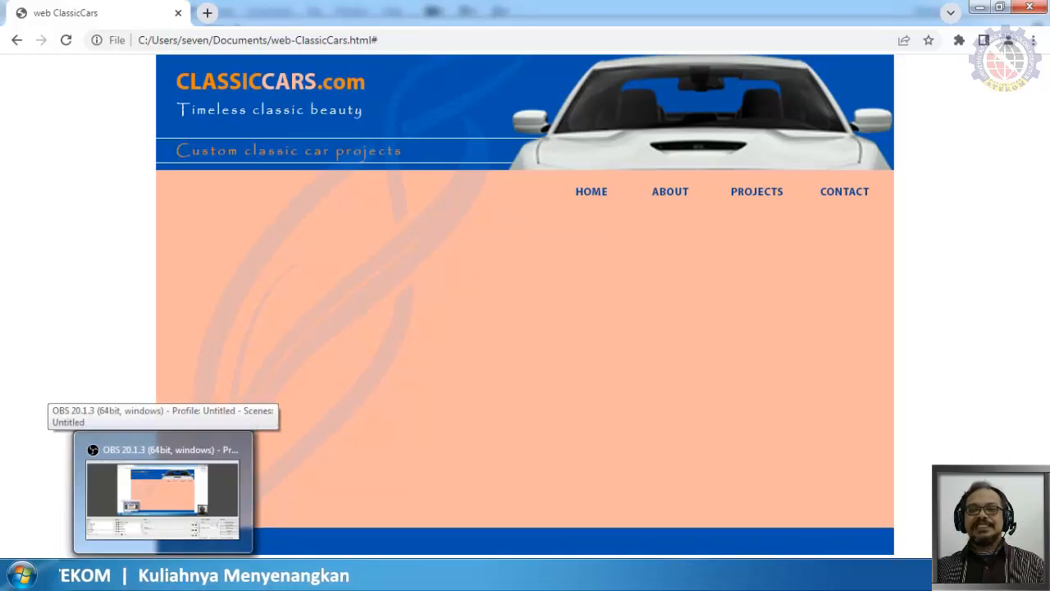
pyautogui.click(162, 496)
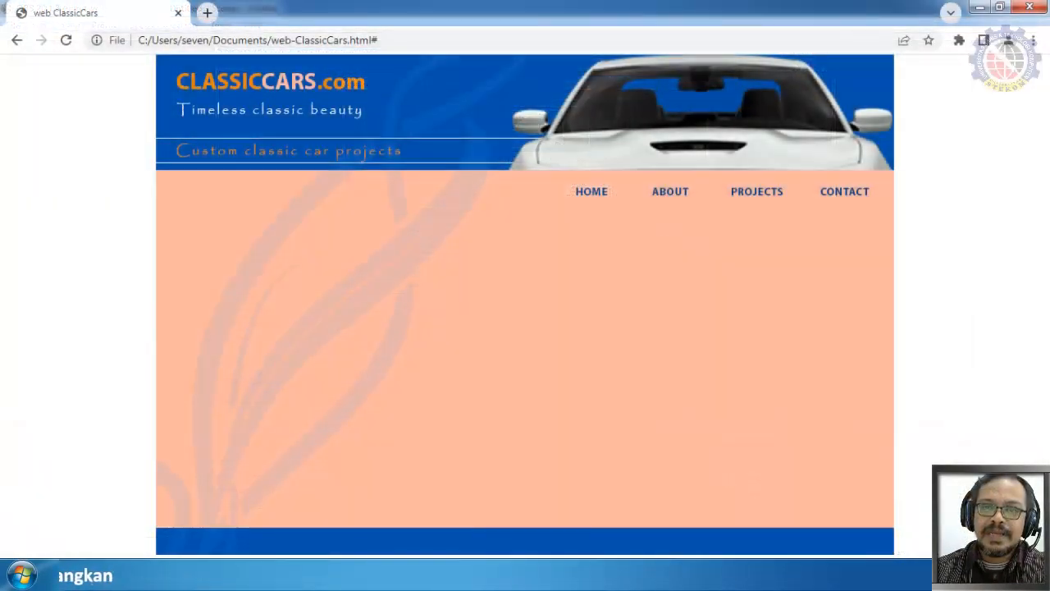